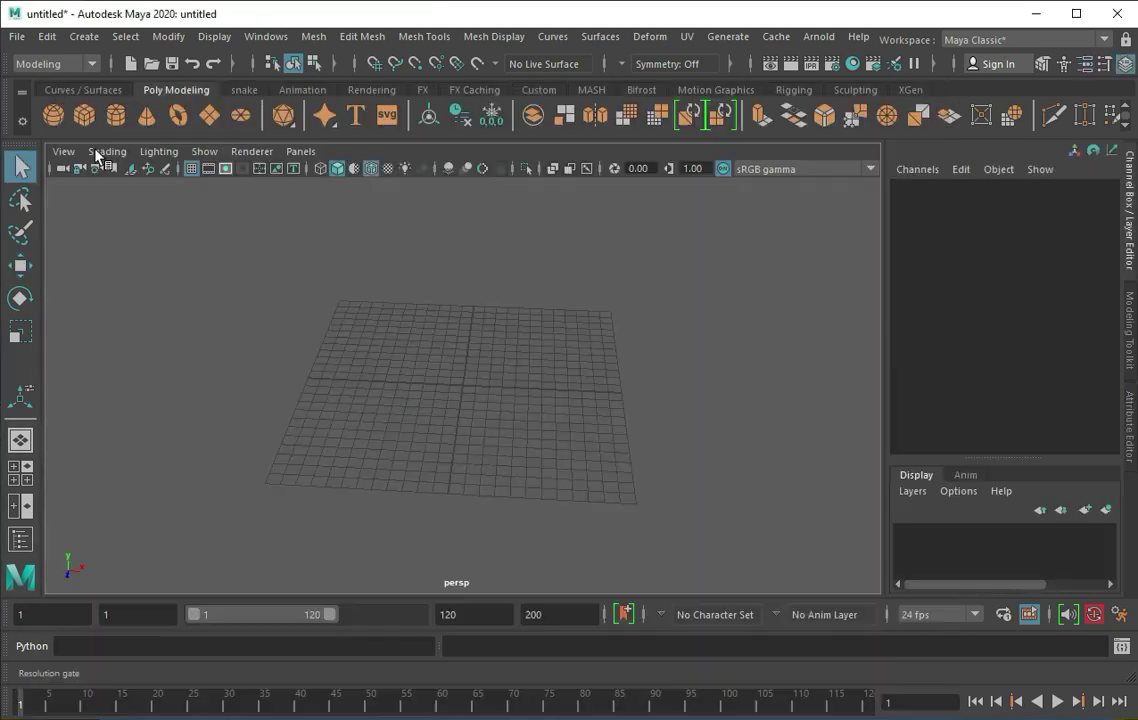
# Scale the plane up to about 12.38, switch to Rotate, and open its polyPlane2 settings.
pyautogui.moveTo(528, 437)
pyautogui.mouseDown()
pyautogui.moveTo(571, 394)
pyautogui.moveTo(526, 368)
pyautogui.moveTo(587, 437)
pyautogui.moveTo(432, 363)
pyautogui.moveTo(520, 380)
pyautogui.mouseUp()
pyautogui.press('e')
pyautogui.click(1129, 415)
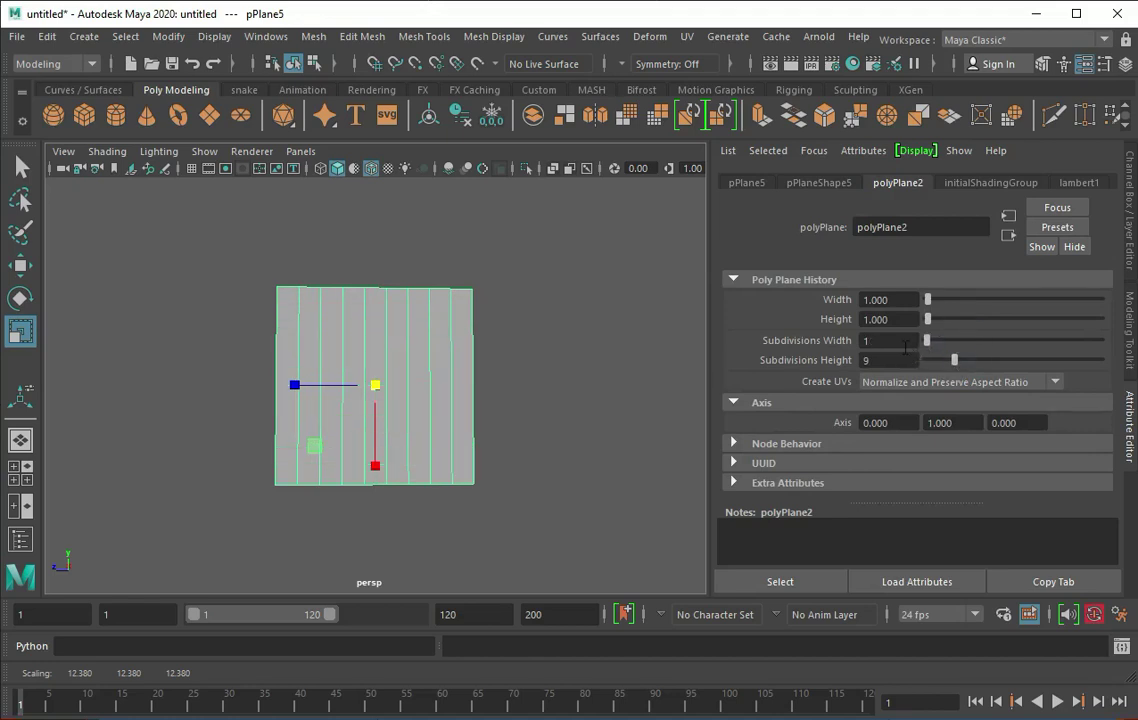
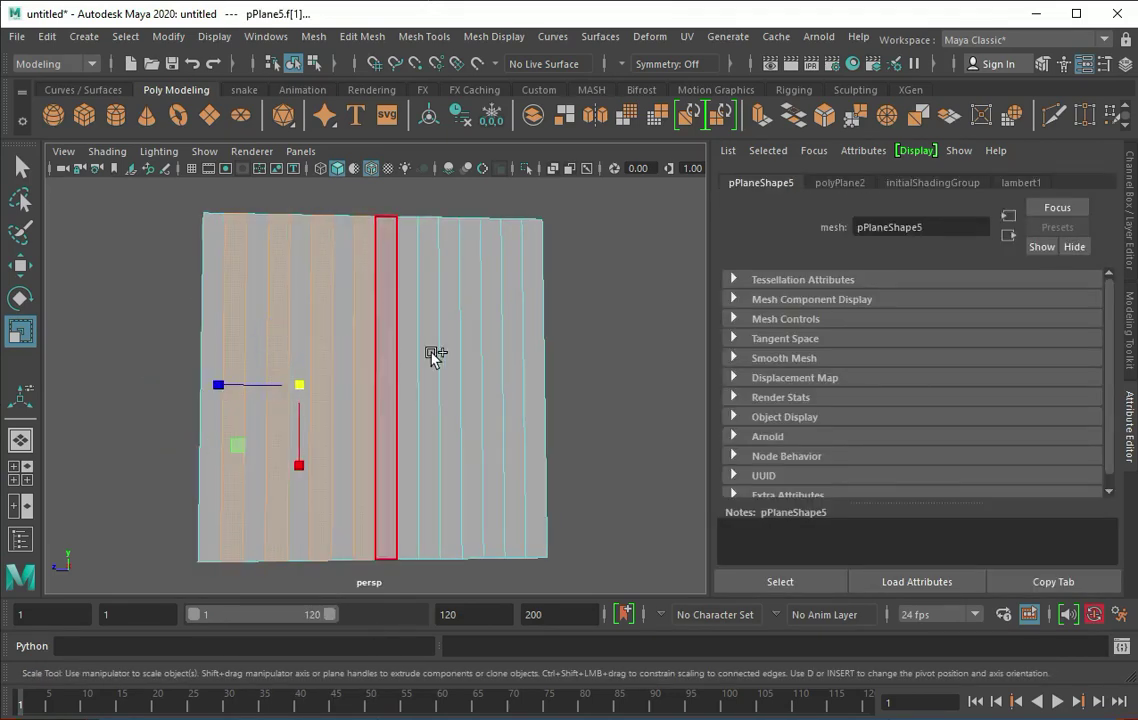
# Lower the plane's polyPlane2 Subdivisions Height from 16 to 15.
pyautogui.keyDown('alt'); pyautogui.moveTo(325, 384); pyautogui.dragTo(473, 361); pyautogui.keyUp('alt')
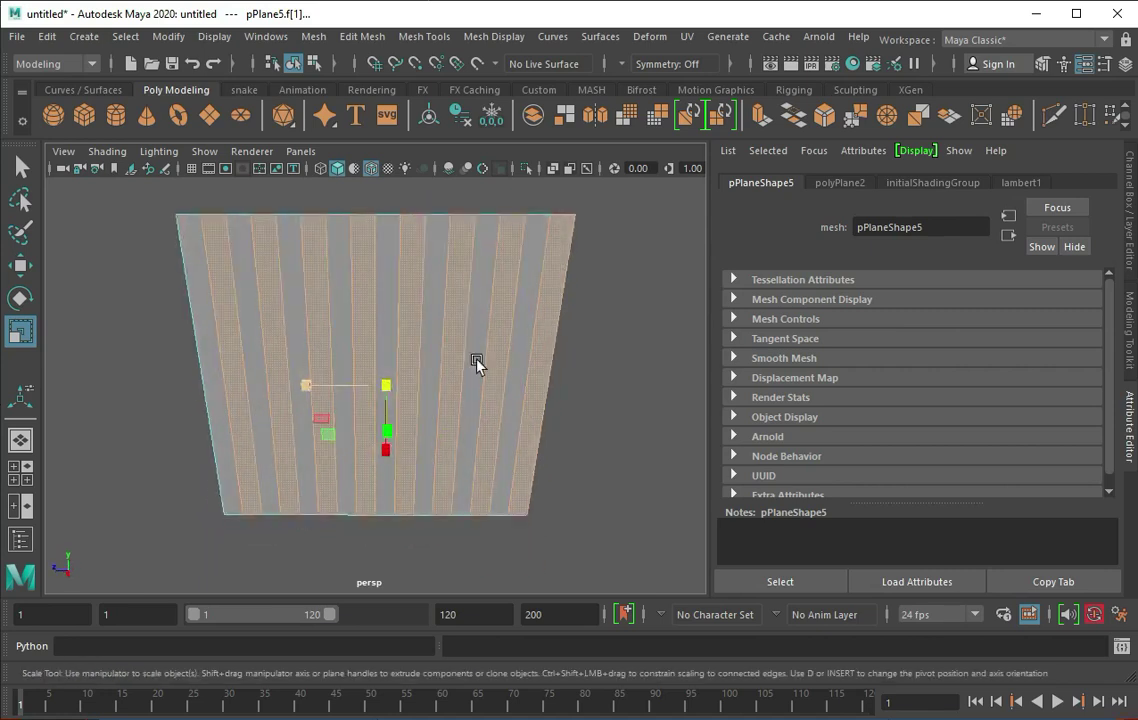
pyautogui.press('F8')
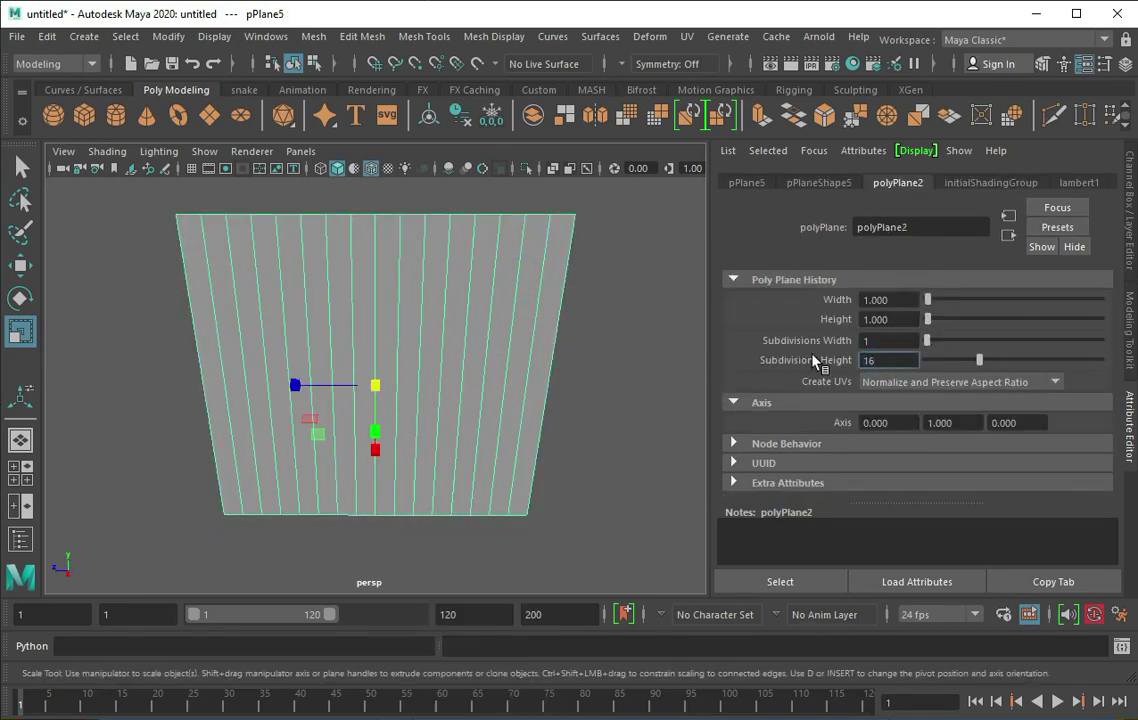
pyautogui.keyDown('ctrl'); pyautogui.moveTo(815, 360); pyautogui.dragTo(770, 360); pyautogui.keyUp('ctrl')
# Switch to Face mode and select the plane's alternating face strips.
pyautogui.keyDown('alt'); pyautogui.moveTo(270, 490); pyautogui.dragTo(328, 422); pyautogui.keyUp('alt')
pyautogui.moveTo(327, 422); pyautogui.dragTo(330, 387, button='right')
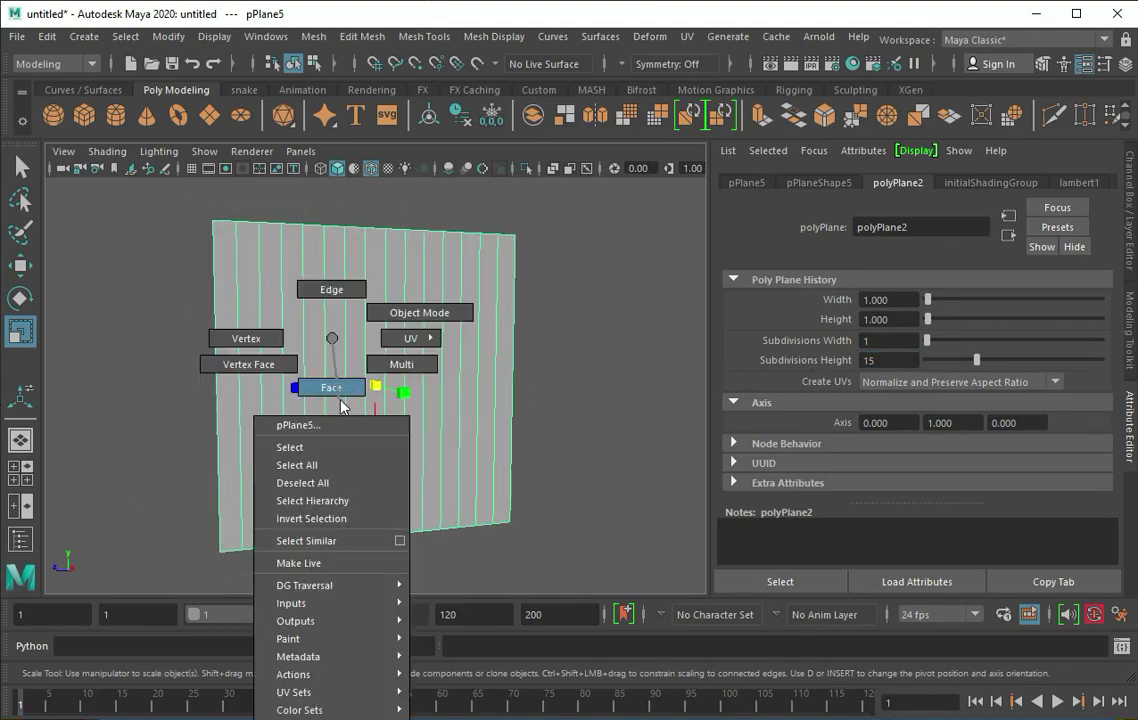
pyautogui.keyDown('alt'); pyautogui.moveTo(330, 387); pyautogui.dragTo(249, 394); pyautogui.keyUp('alt')
pyautogui.click(249, 394)
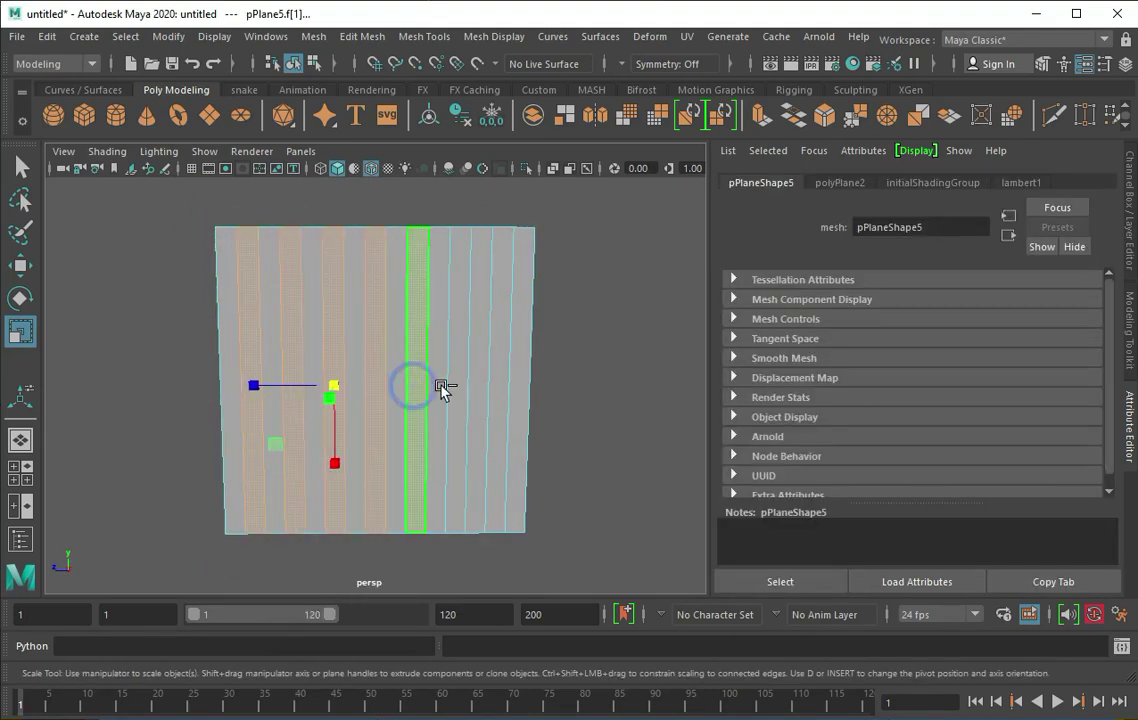
# Extrude the selected strips and push them out about 0.421 into raised pleats.
pyautogui.keyDown('alt'); pyautogui.moveTo(457, 391); pyautogui.dragTo(318, 402); pyautogui.keyUp('alt')
pyautogui.hotkey('ctrl', 'e')
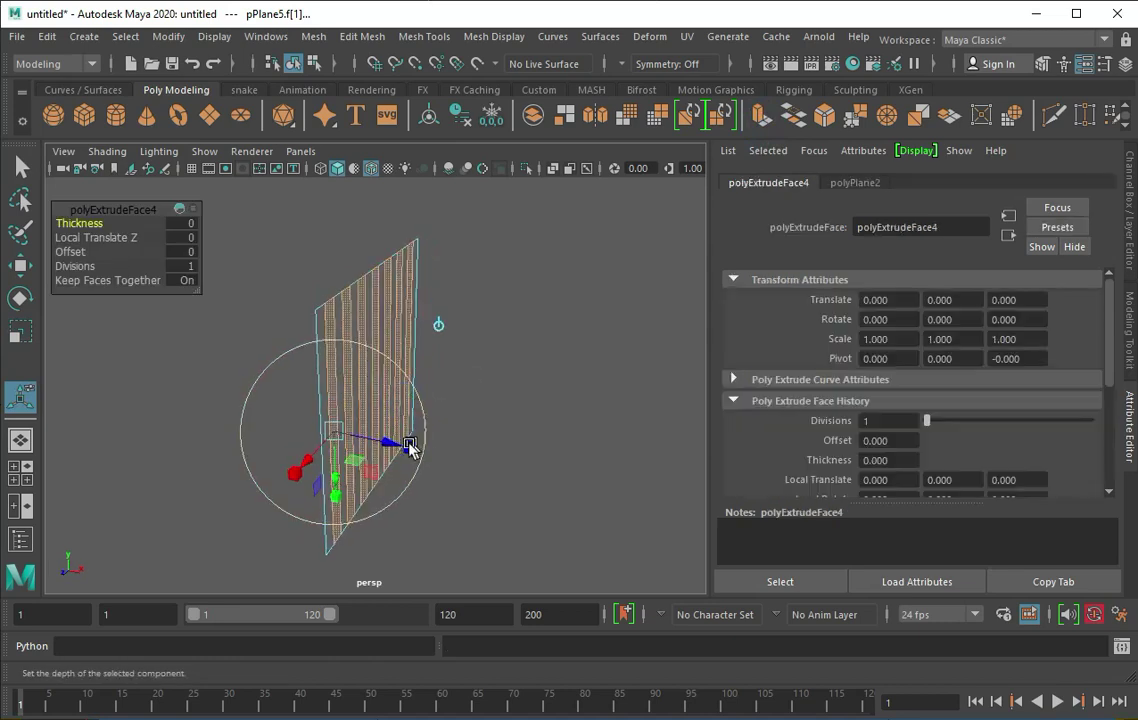
pyautogui.moveTo(410, 447)
pyautogui.mouseDown()
pyautogui.moveTo(307, 369)
pyautogui.moveTo(255, 513)
pyautogui.moveTo(284, 495)
pyautogui.moveTo(318, 364)
pyautogui.mouseUp()
# Extrude the plane's top edges into a rim band and select the new rim faces.
pyautogui.press('q')
pyautogui.click(480, 273)
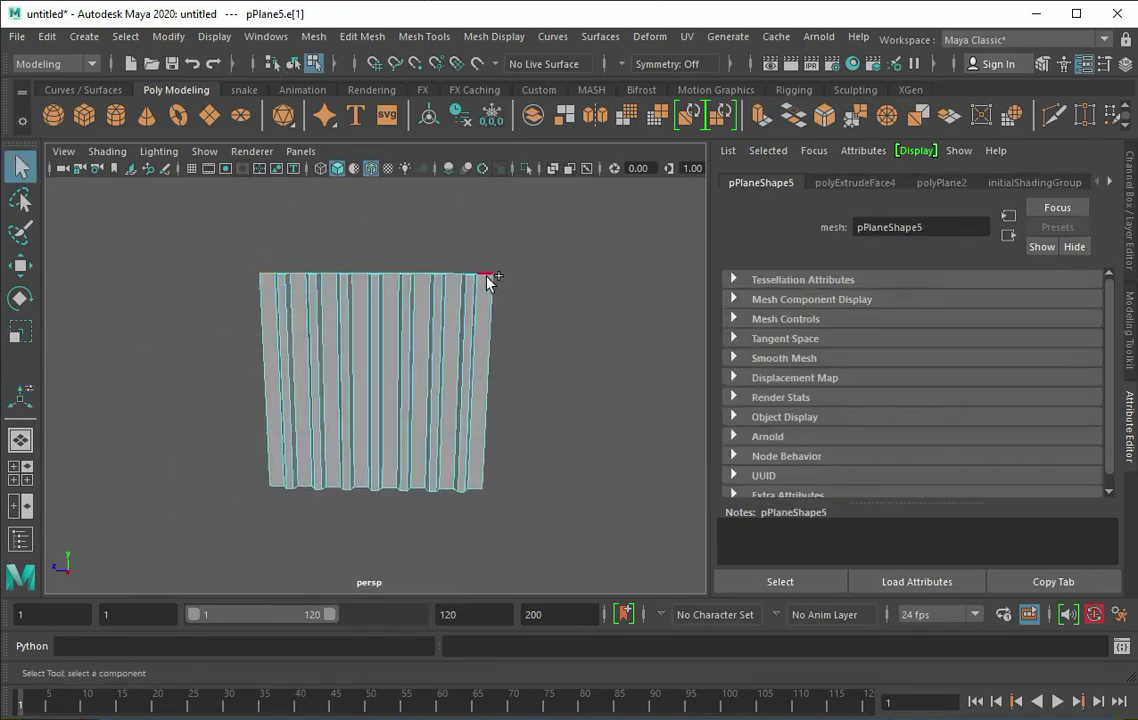
pyautogui.moveTo(487, 281)
pyautogui.keyDown('alt'); pyautogui.mouseDown()
pyautogui.moveTo(251, 508)
pyautogui.moveTo(498, 529)
pyautogui.moveTo(472, 435)
pyautogui.mouseUp(); pyautogui.keyUp('alt')
pyautogui.click(498, 529)
pyautogui.press('4')
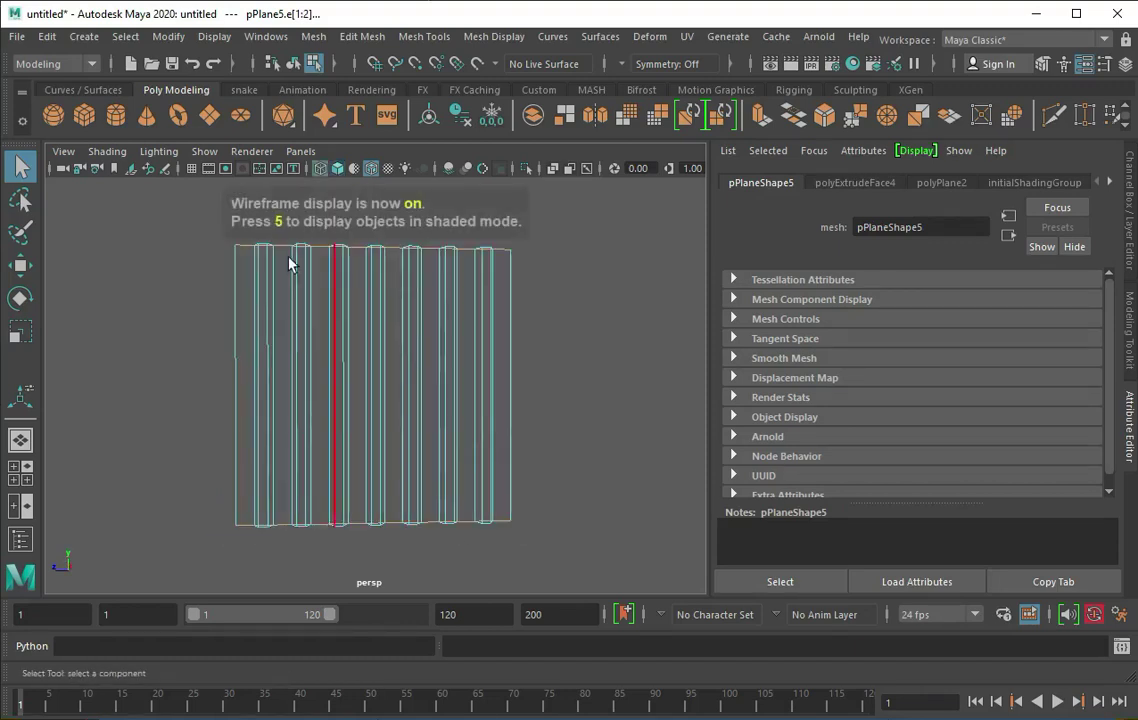
pyautogui.press('5')
pyautogui.moveTo(289, 263)
pyautogui.keyDown('alt'); pyautogui.mouseDown()
pyautogui.moveTo(536, 284)
pyautogui.moveTo(297, 259)
pyautogui.moveTo(279, 226)
pyautogui.mouseUp(); pyautogui.keyUp('alt')
pyautogui.hotkey('ctrl', 'e')
pyautogui.press('r')
pyautogui.click(380, 458)
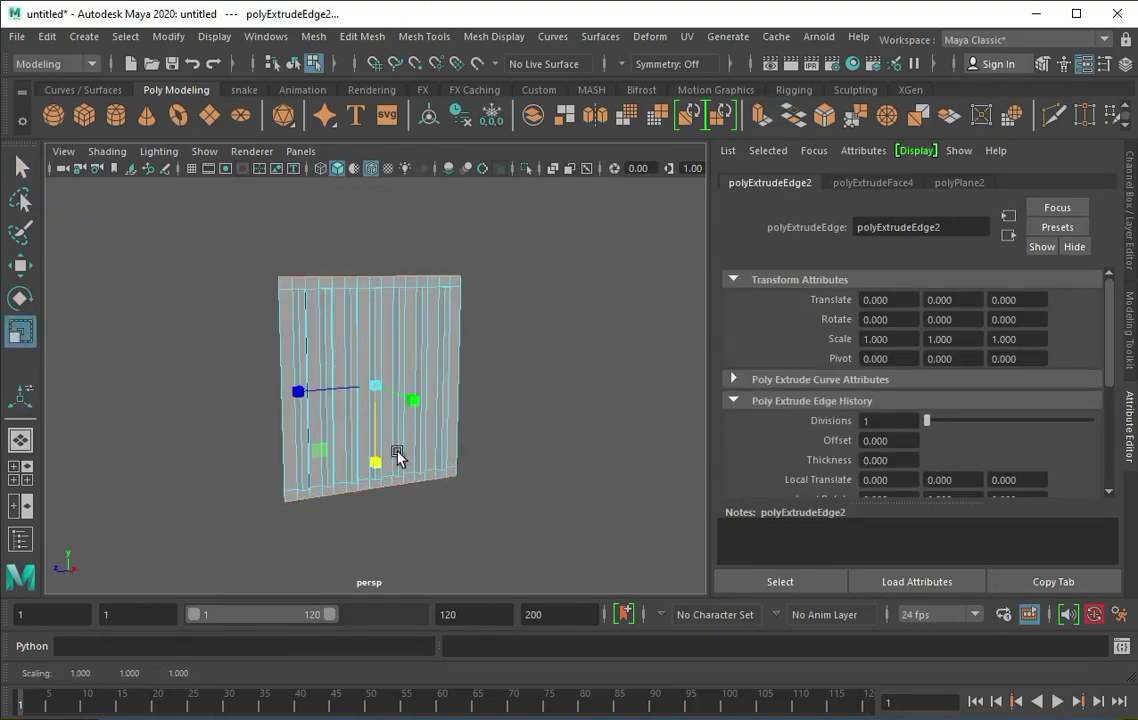
pyautogui.moveTo(292, 280); pyautogui.dragTo(295, 322, button='right')
pyautogui.click(236, 241)
# Extrude the top rim faces outward by 0.414.
pyautogui.keyDown('alt'); pyautogui.moveTo(556, 406); pyautogui.dragTo(280, 505); pyautogui.keyUp('alt')
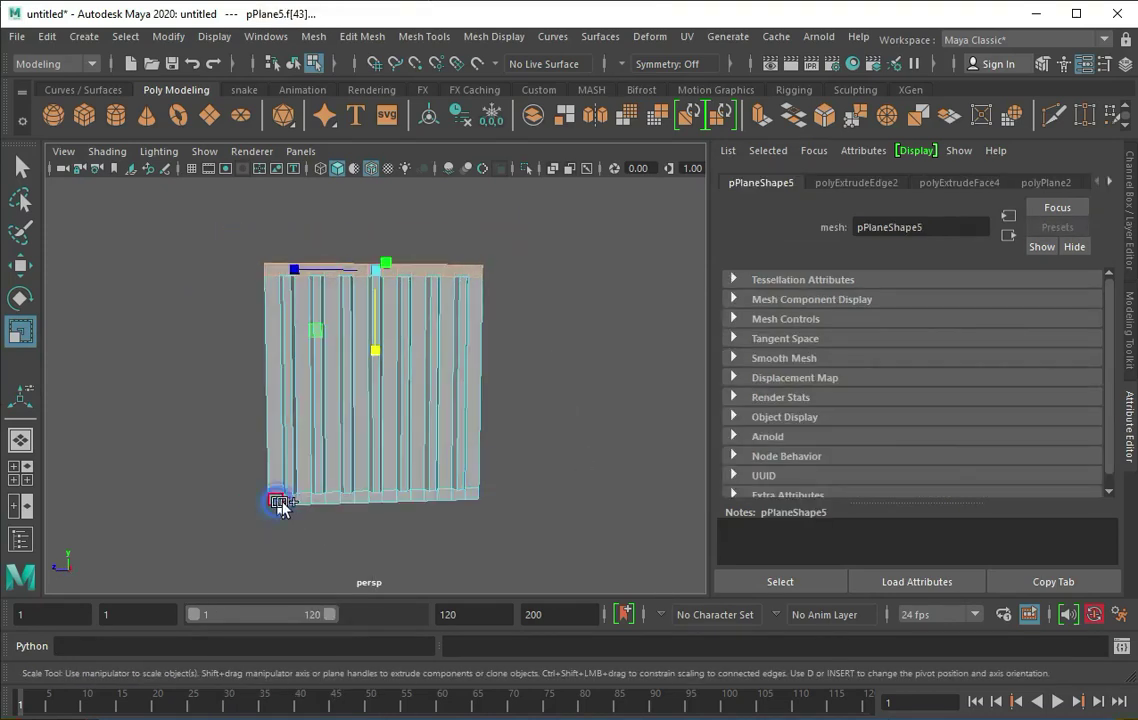
pyautogui.moveTo(455, 500)
pyautogui.keyDown('alt'); pyautogui.mouseDown()
pyautogui.moveTo(475, 498)
pyautogui.moveTo(600, 350)
pyautogui.mouseUp(); pyautogui.keyUp('alt')
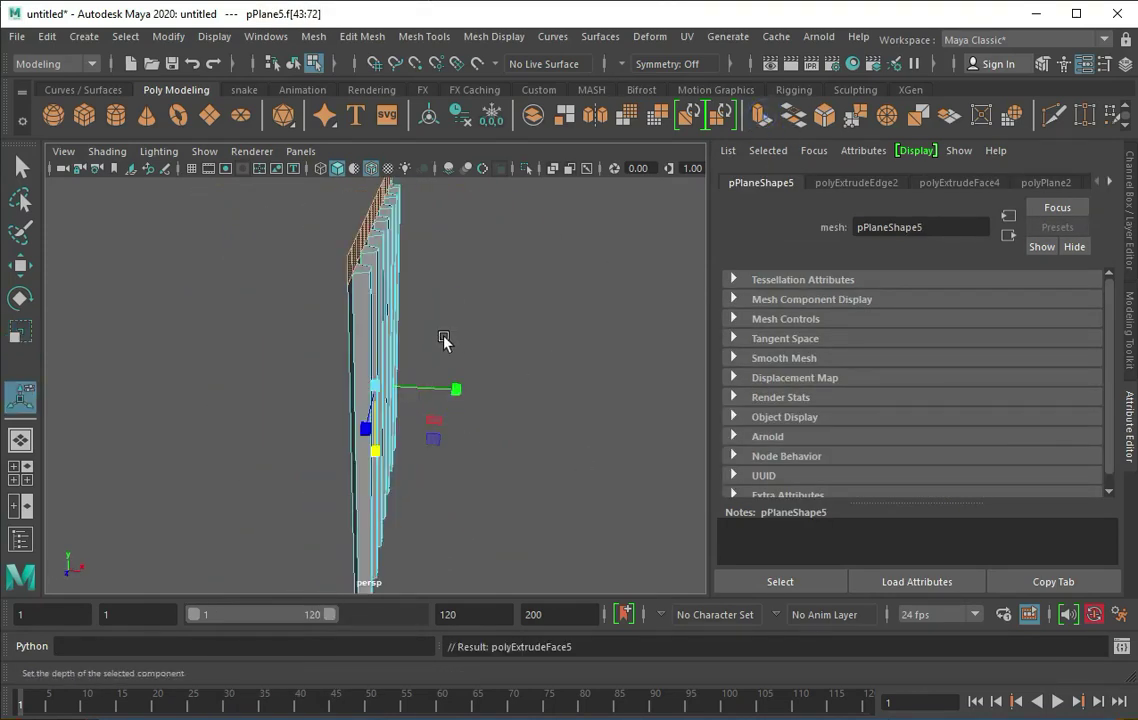
pyautogui.press('t')
pyautogui.moveTo(444, 341)
pyautogui.keyDown('alt'); pyautogui.mouseDown()
pyautogui.moveTo(333, 259)
pyautogui.moveTo(399, 270)
pyautogui.moveTo(388, 318)
pyautogui.mouseUp(); pyautogui.keyUp('alt')
pyautogui.press('4')
pyautogui.moveTo(407, 237)
pyautogui.keyDown('alt'); pyautogui.mouseDown()
pyautogui.moveTo(427, 214)
pyautogui.moveTo(406, 318)
pyautogui.moveTo(297, 340)
pyautogui.mouseUp(); pyautogui.keyUp('alt')
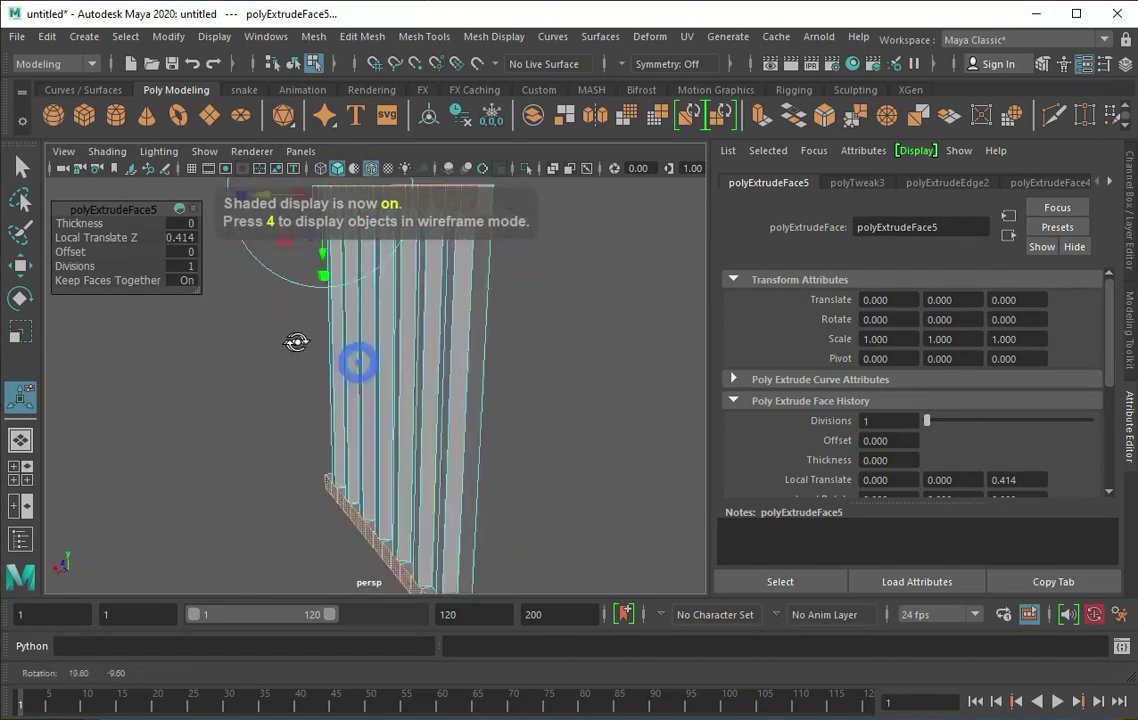
# Return to Object Mode and switch to the four-view layout.
pyautogui.moveTo(455, 335); pyautogui.dragTo(549, 310, button='right')
pyautogui.keyDown('alt'); pyautogui.moveTo(549, 310); pyautogui.dragTo(458, 333); pyautogui.keyUp('alt')
pyautogui.press('space')
pyautogui.press('space')
# Maximize the top view and group the pleated mesh with Ctrl+G.
pyautogui.press('w')
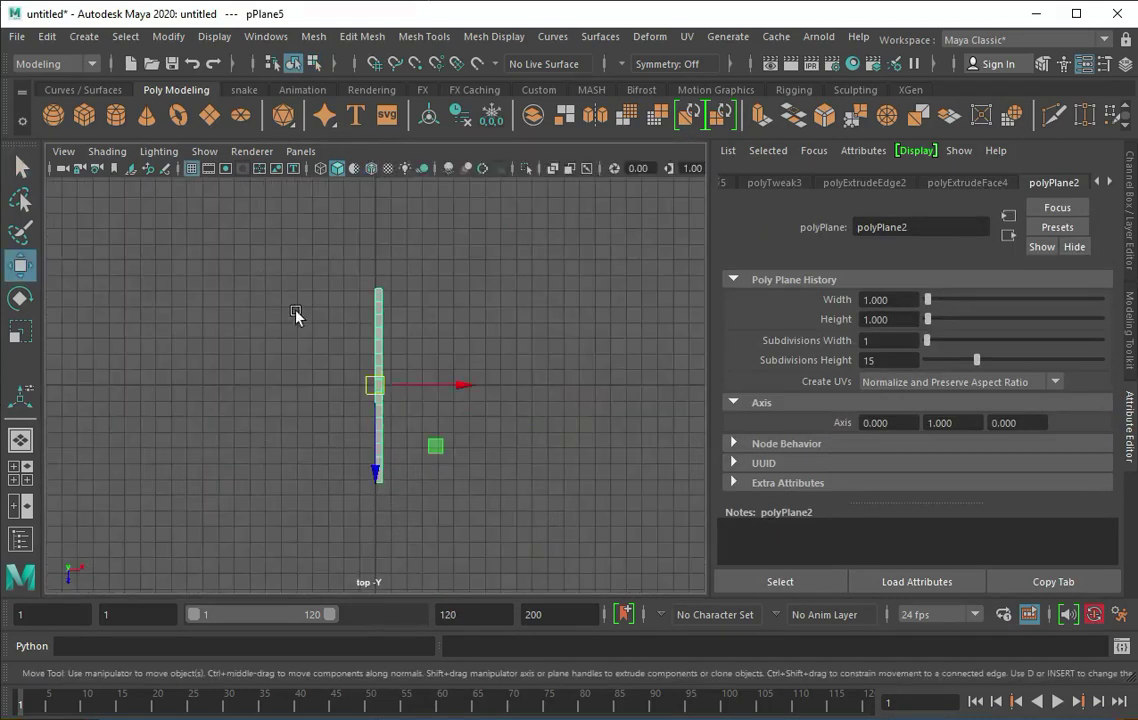
pyautogui.hotkey('ctrl', 'g')
pyautogui.click(1131, 210)
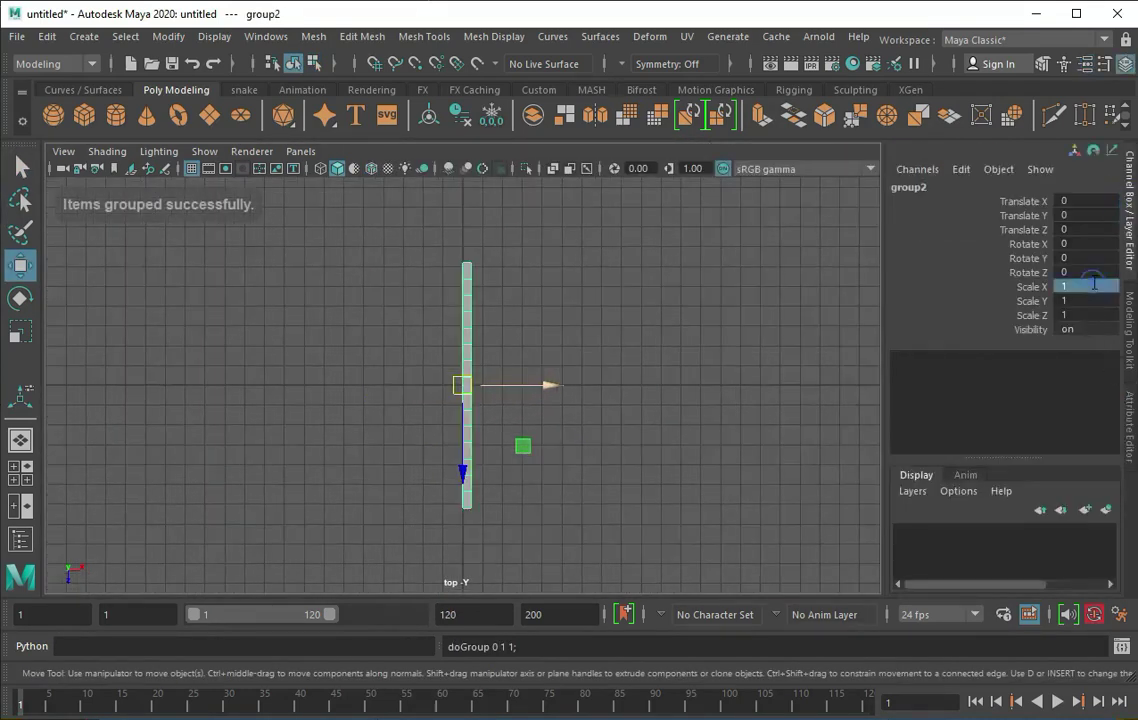
pyautogui.write('-1')
# Place a mirrored copy at X -10.116 on the left and rotate a plank -90° in Z.
pyautogui.moveTo(549, 386); pyautogui.dragTo(355, 378)
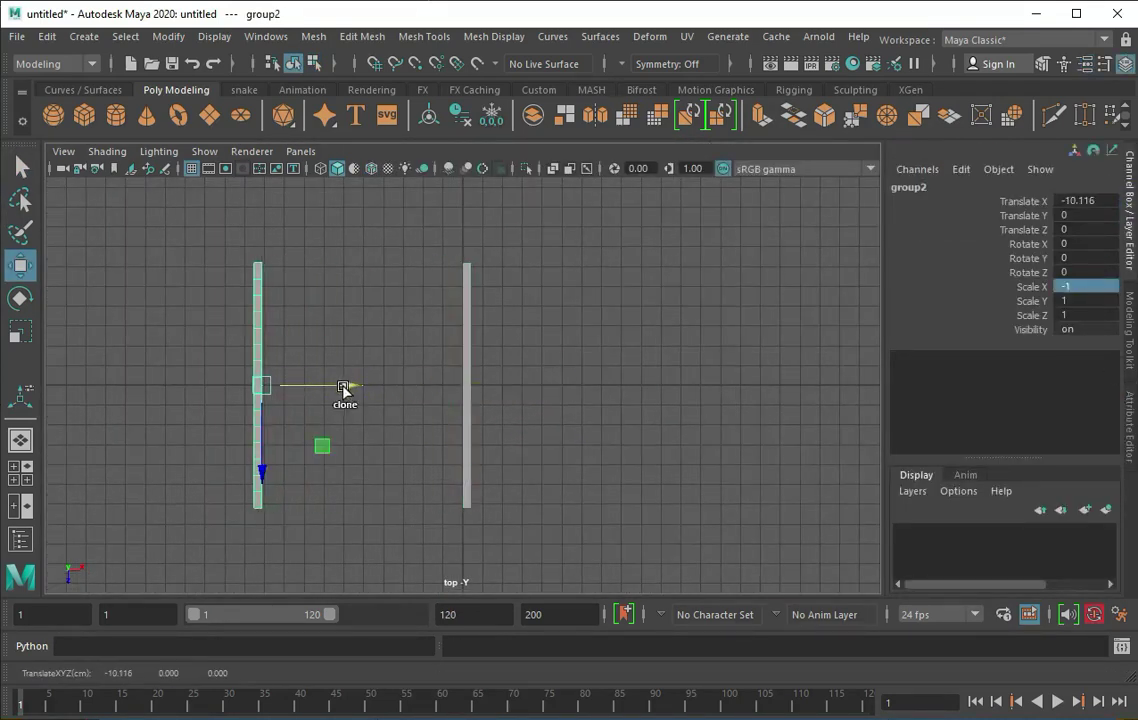
pyautogui.moveTo(372, 466); pyautogui.dragTo(376, 457)
pyautogui.click(258, 470)
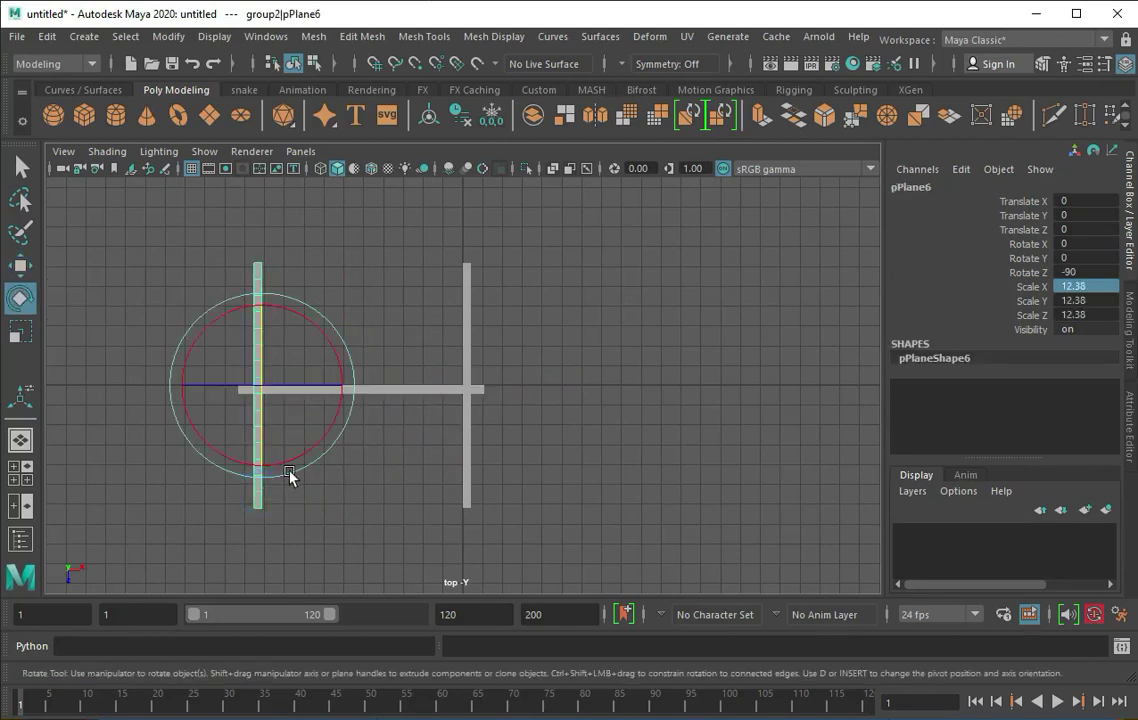
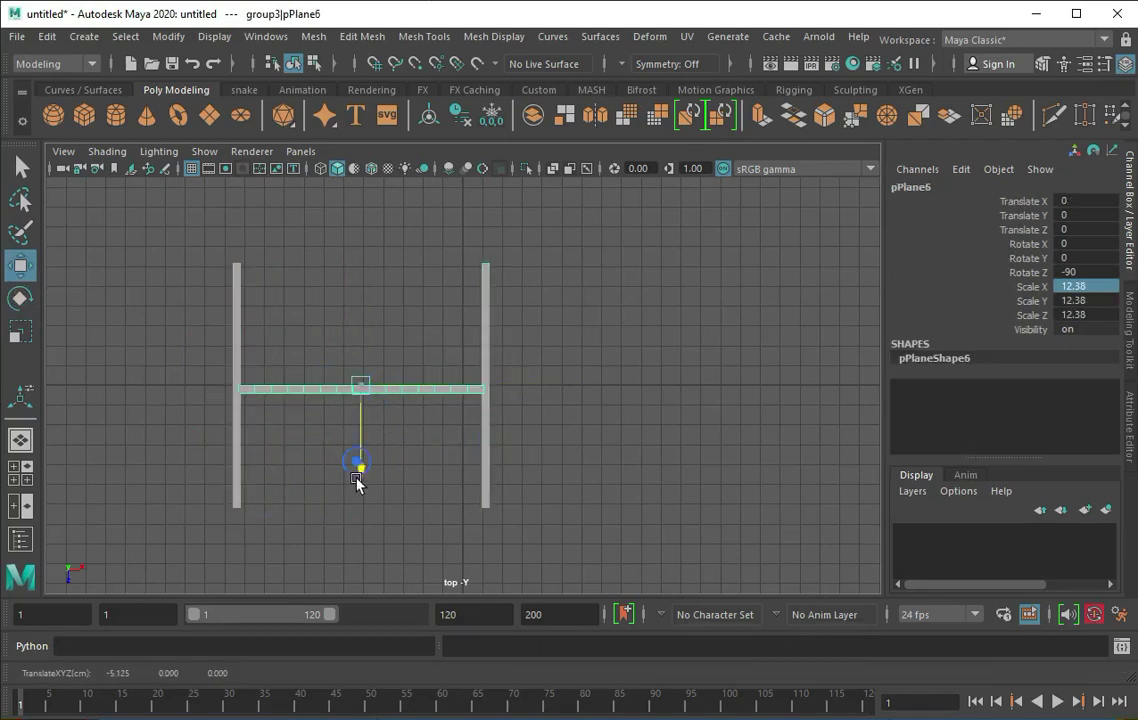
# Nudge the plank into place and group the three wall planks together.
pyautogui.scroll(5, 330, 545)
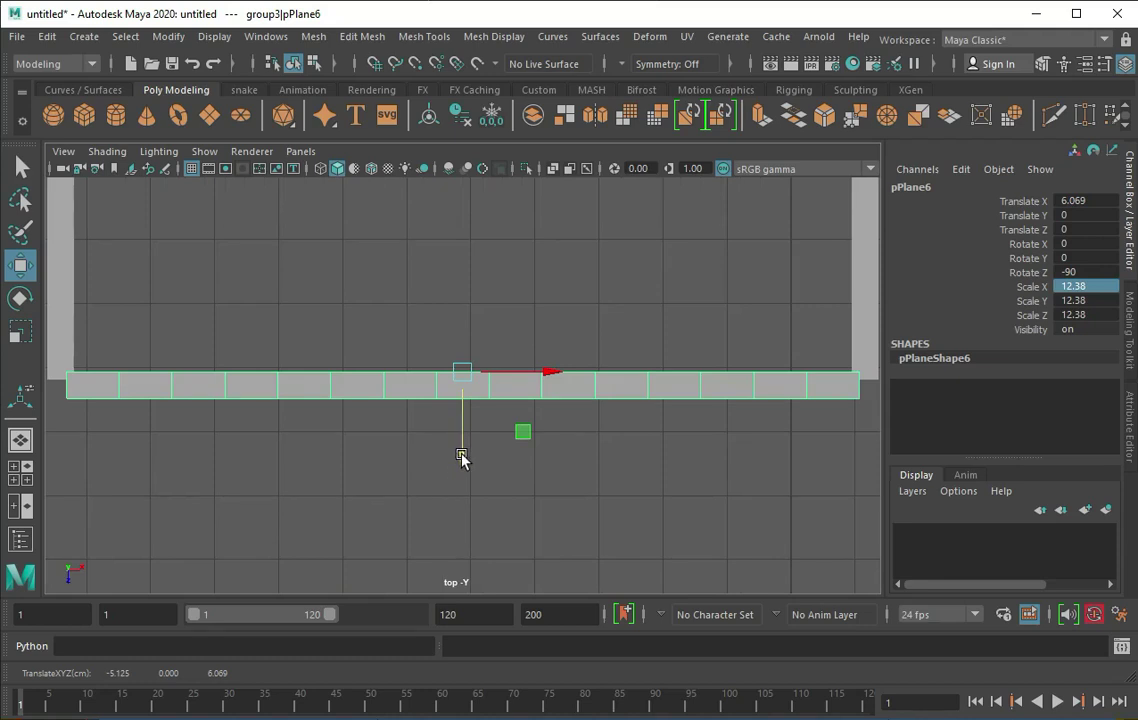
pyautogui.moveTo(461, 459); pyautogui.dragTo(461, 465)
pyautogui.press('a')
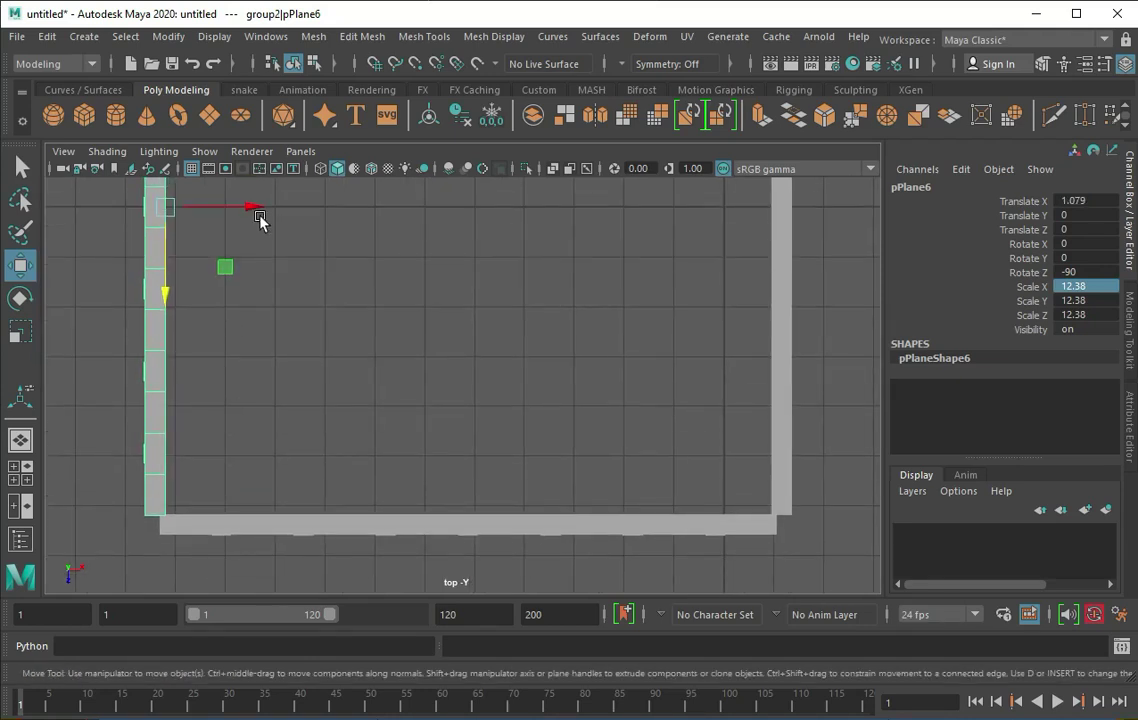
pyautogui.click(781, 230)
pyautogui.press('a')
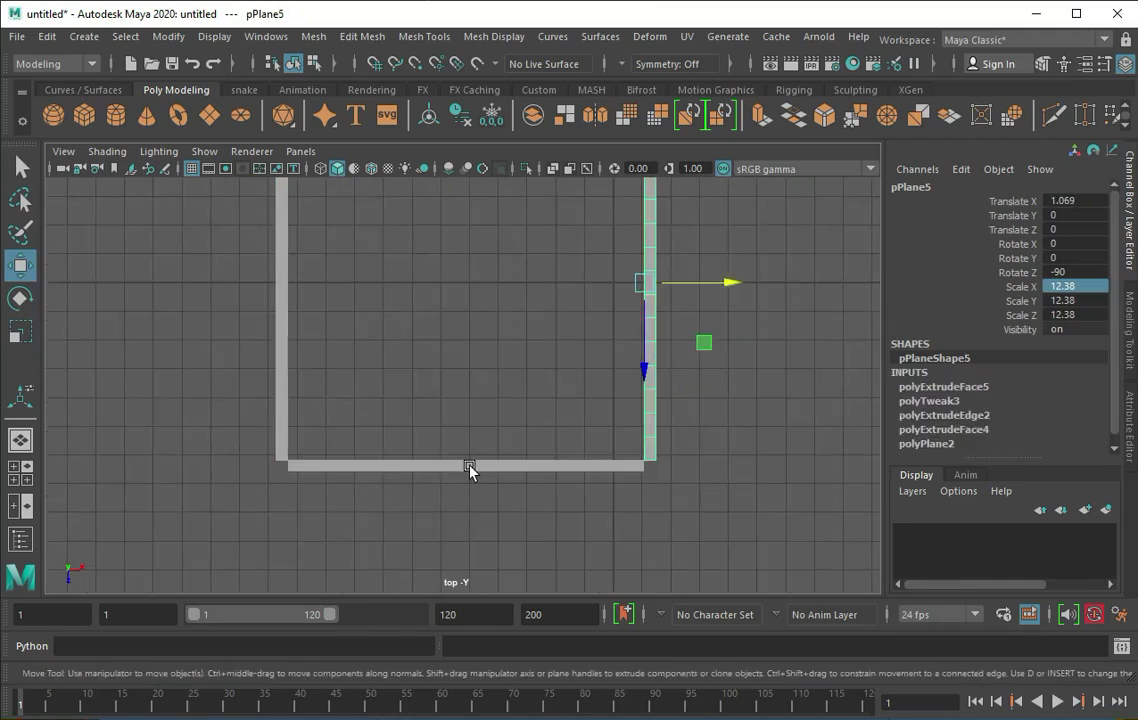
pyautogui.click(470, 466)
pyautogui.press('f')
pyautogui.write('-1')
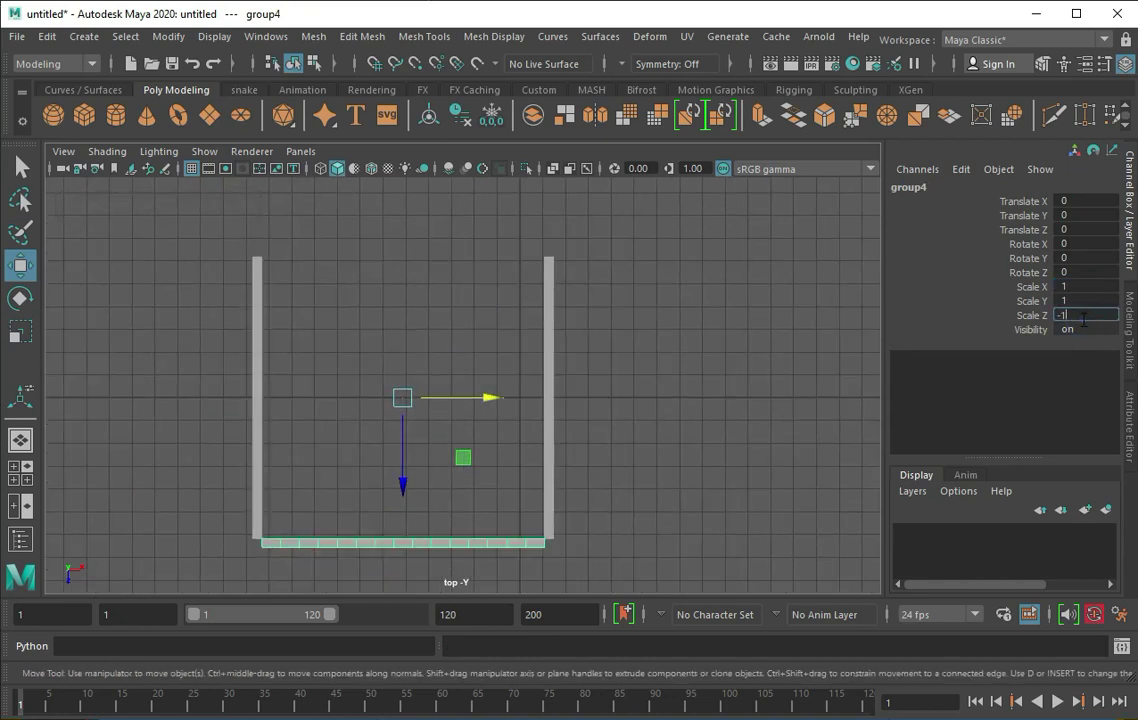
# Rotate the last wall plank 90° and move it to close the crate's fourth side.
pyautogui.press('space')
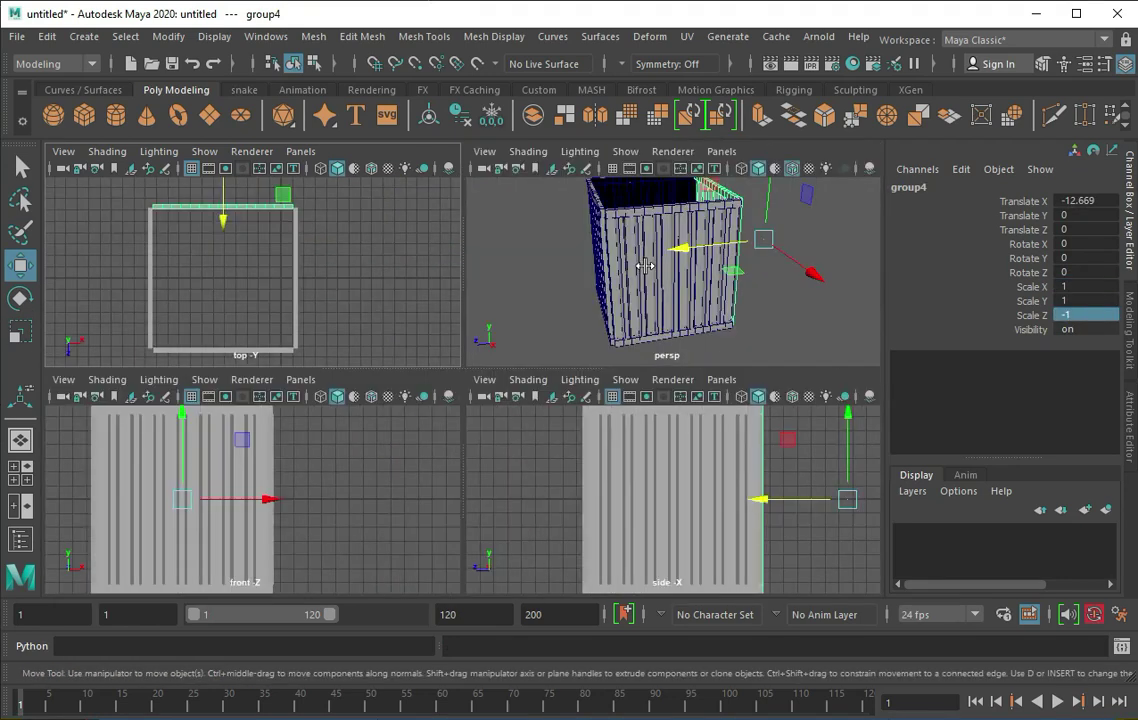
pyautogui.press('space')
pyautogui.keyDown('alt'); pyautogui.moveTo(752, 300); pyautogui.dragTo(521, 318); pyautogui.keyUp('alt')
pyautogui.click(640, 330)
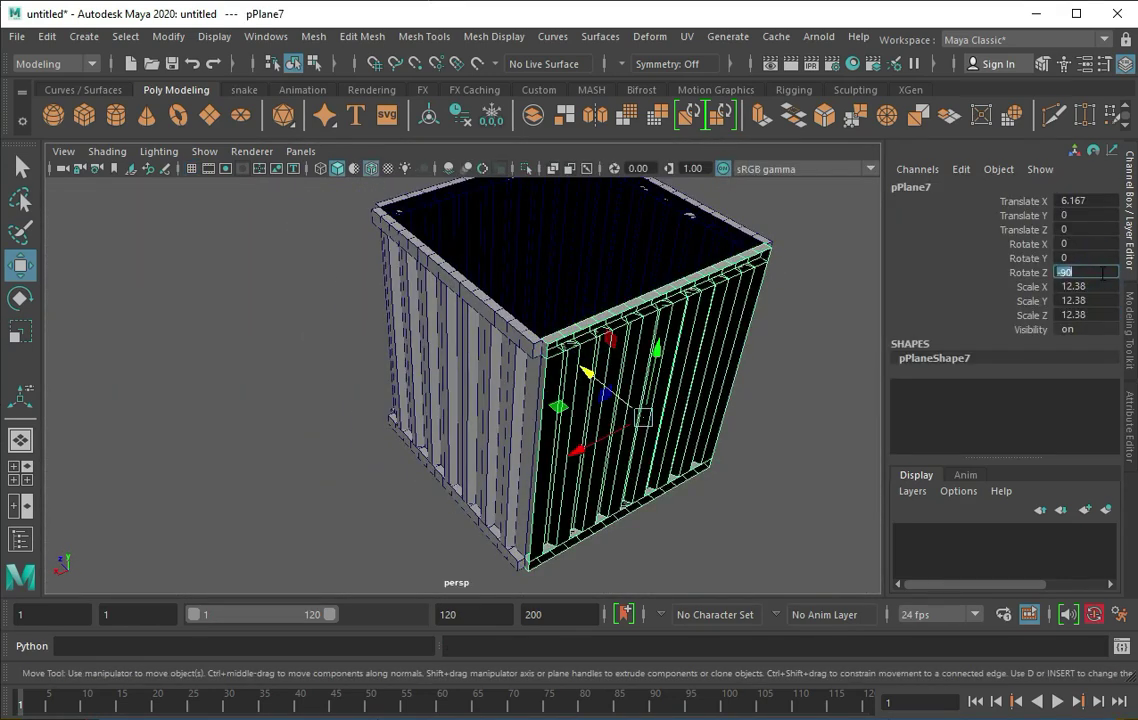
pyautogui.press('Return')
pyautogui.scroll(5, 554, 478)
pyautogui.moveTo(554, 478)
pyautogui.keyDown('alt'); pyautogui.mouseDown()
pyautogui.moveTo(381, 381)
pyautogui.moveTo(395, 512)
pyautogui.mouseUp(); pyautogui.keyUp('alt')
pyautogui.scroll(-5, 395, 512)
pyautogui.keyDown('alt'); pyautogui.moveTo(386, 300); pyautogui.dragTo(437, 491); pyautogui.keyUp('alt')
# Select the crate and weld the overlapping top-corner vertices with Edit Mesh > Merge.
pyautogui.keyDown('shift'); pyautogui.moveTo(437, 491); pyautogui.dragTo(521, 170, button='right'); pyautogui.keyUp('shift')
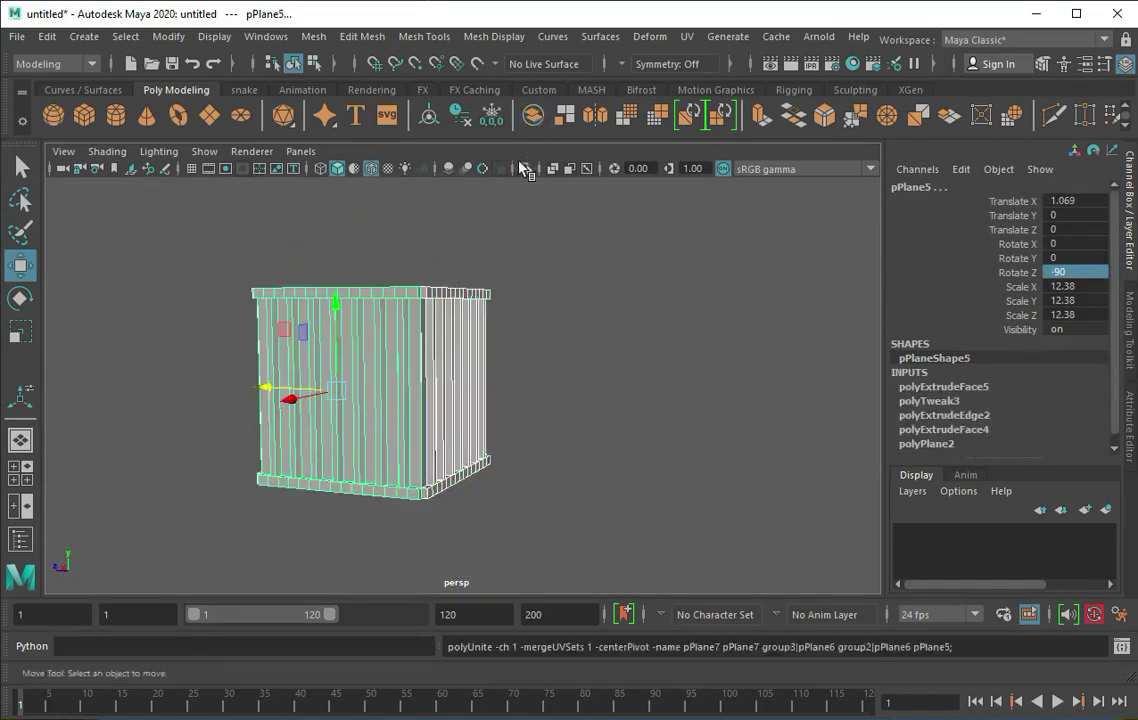
pyautogui.press('r')
pyautogui.scroll(5, 399, 425)
pyautogui.keyDown('alt'); pyautogui.moveTo(318, 274); pyautogui.dragTo(483, 427); pyautogui.keyUp('alt')
pyautogui.press('F9')
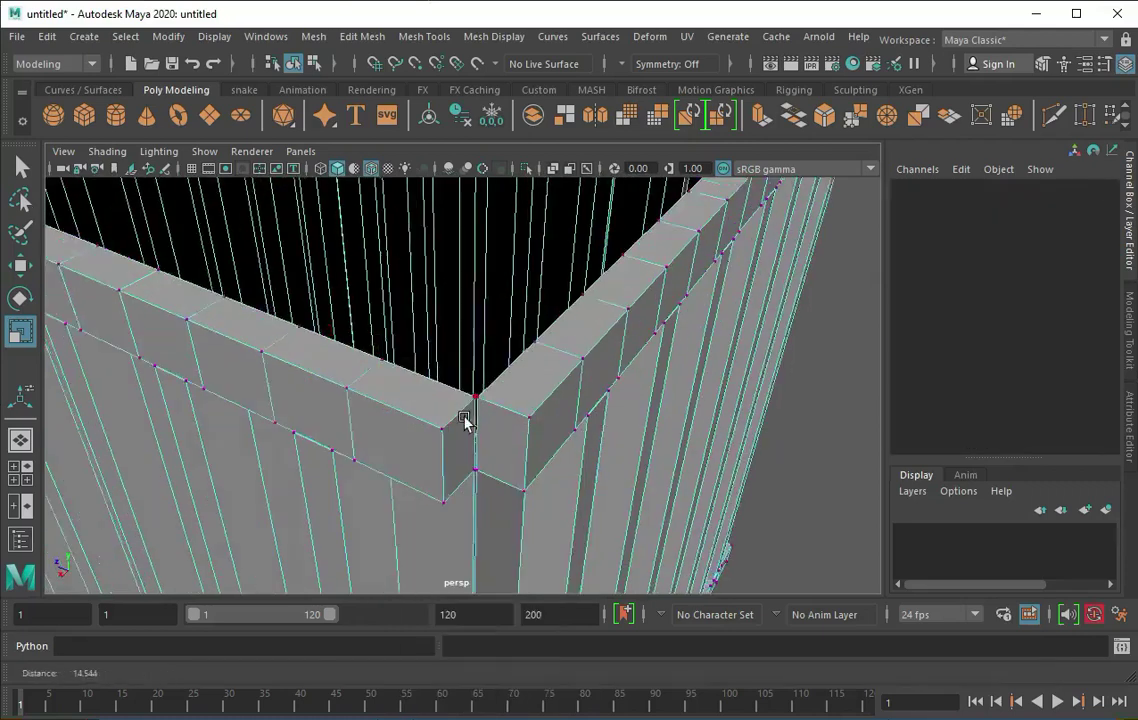
pyautogui.scroll(3, 459, 268)
pyautogui.moveTo(440, 250); pyautogui.dragTo(478, 282)
pyautogui.click(362, 36)
pyautogui.click(365, 116)
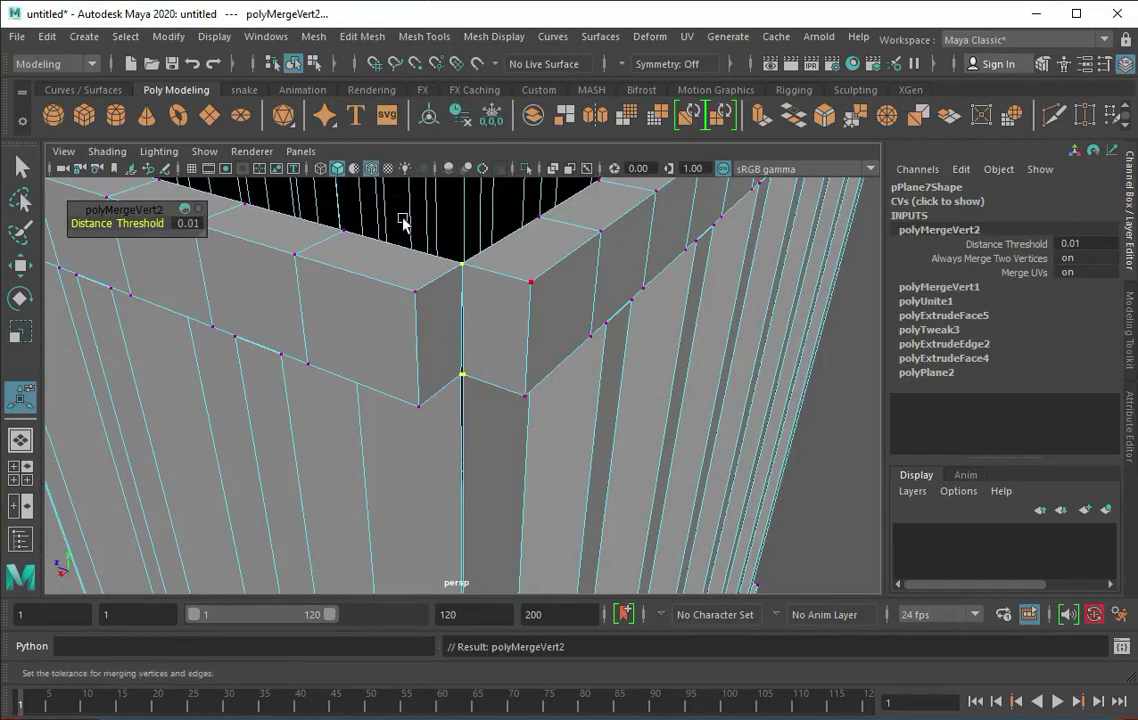
# Merge the next pairs of overlapping vertices at the top corner.
pyautogui.click(482, 381)
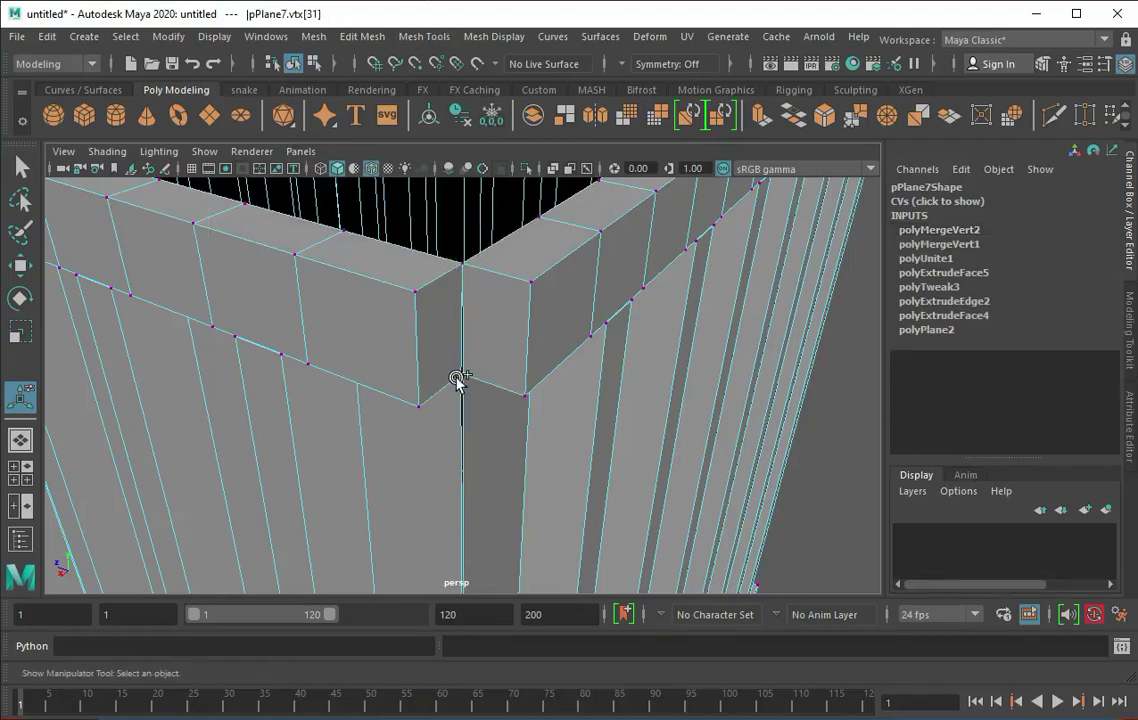
pyautogui.keyDown('shift'); pyautogui.click(528, 292); pyautogui.keyUp('shift')
pyautogui.press('g')
pyautogui.click(483, 348)
pyautogui.keyDown('shift'); pyautogui.click(424, 412); pyautogui.keyUp('shift')
pyautogui.press('g')
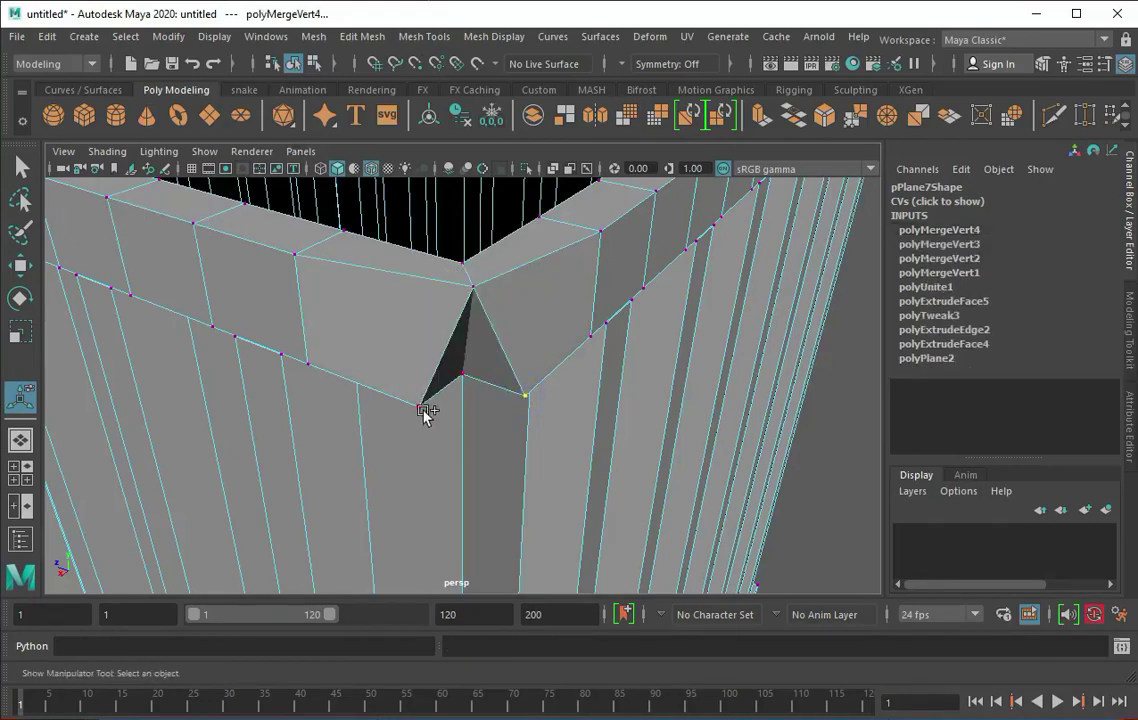
pyautogui.press('g')
pyautogui.scroll(-5, 450, 400)
pyautogui.keyDown('alt'); pyautogui.moveTo(315, 409); pyautogui.dragTo(355, 540); pyautogui.keyUp('alt')
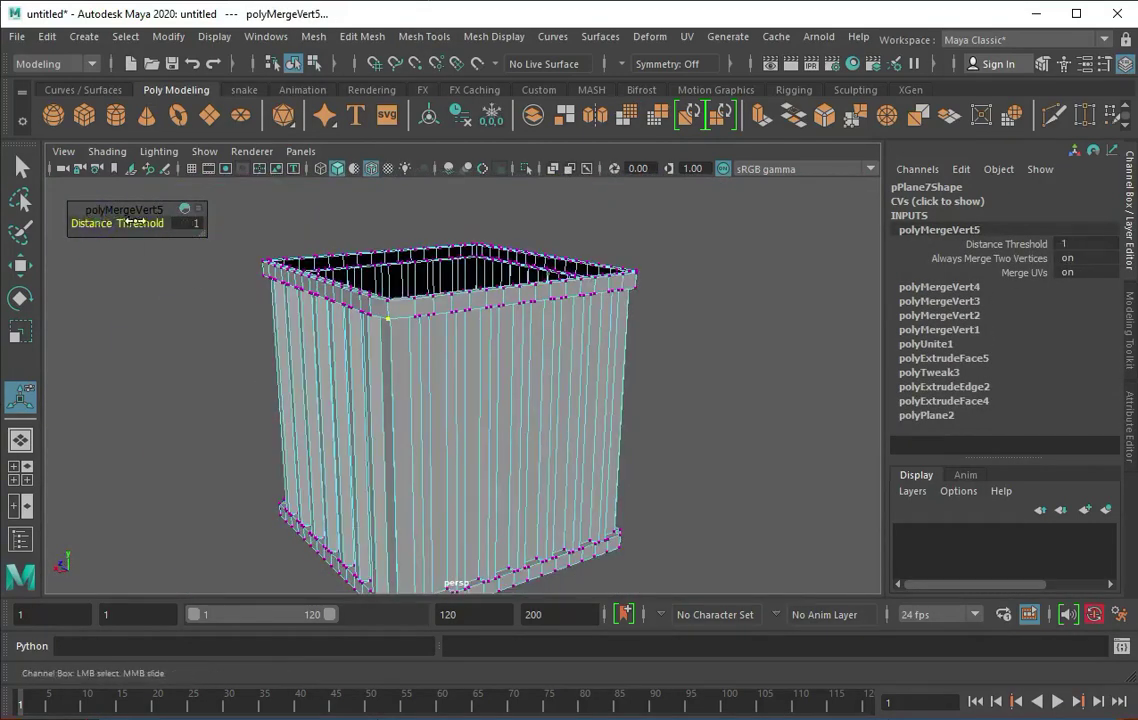
# Zoom in and merge the overlapping vertices at a bottom corner.
pyautogui.scroll(5, 386, 376)
pyautogui.scroll(3, 406, 498)
pyautogui.scroll(3, 368, 432)
pyautogui.click(369, 413)
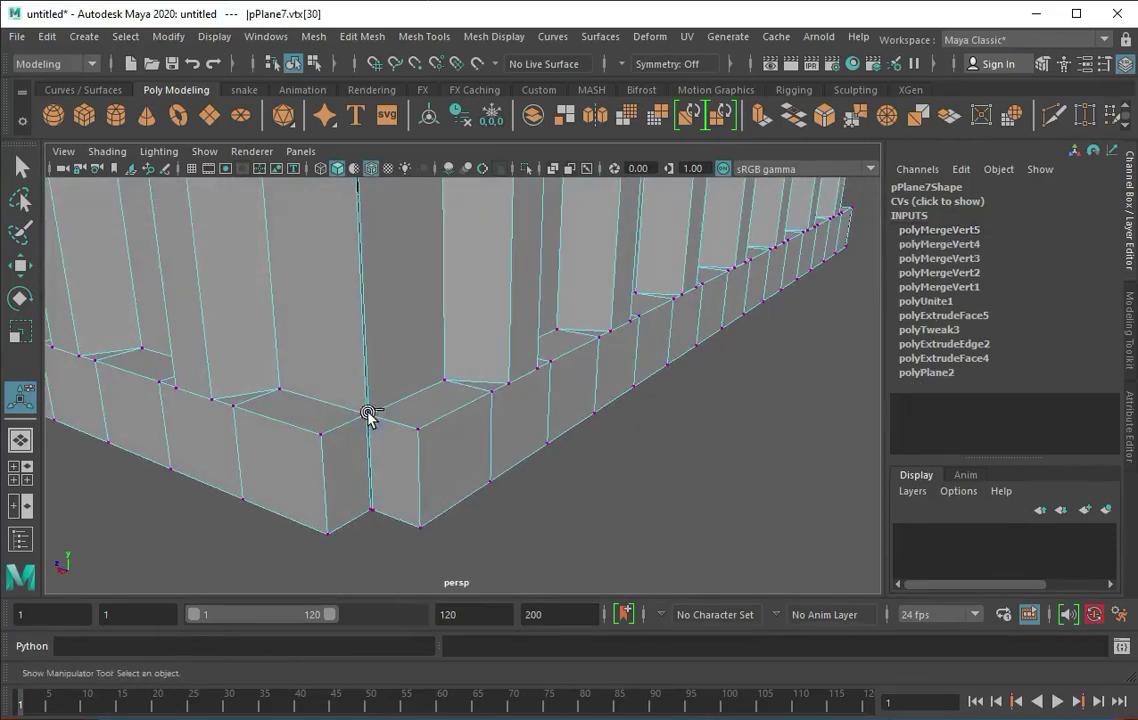
pyautogui.keyDown('shift'); pyautogui.click(372, 510); pyautogui.keyUp('shift')
pyautogui.press('g')
# Weld the remaining bottom and top corner vertex pairs into single points.
pyautogui.press('capslock')
pyautogui.click(372, 510)
pyautogui.keyDown('shift'); pyautogui.click(418, 428); pyautogui.keyUp('shift')
pyautogui.press('g')
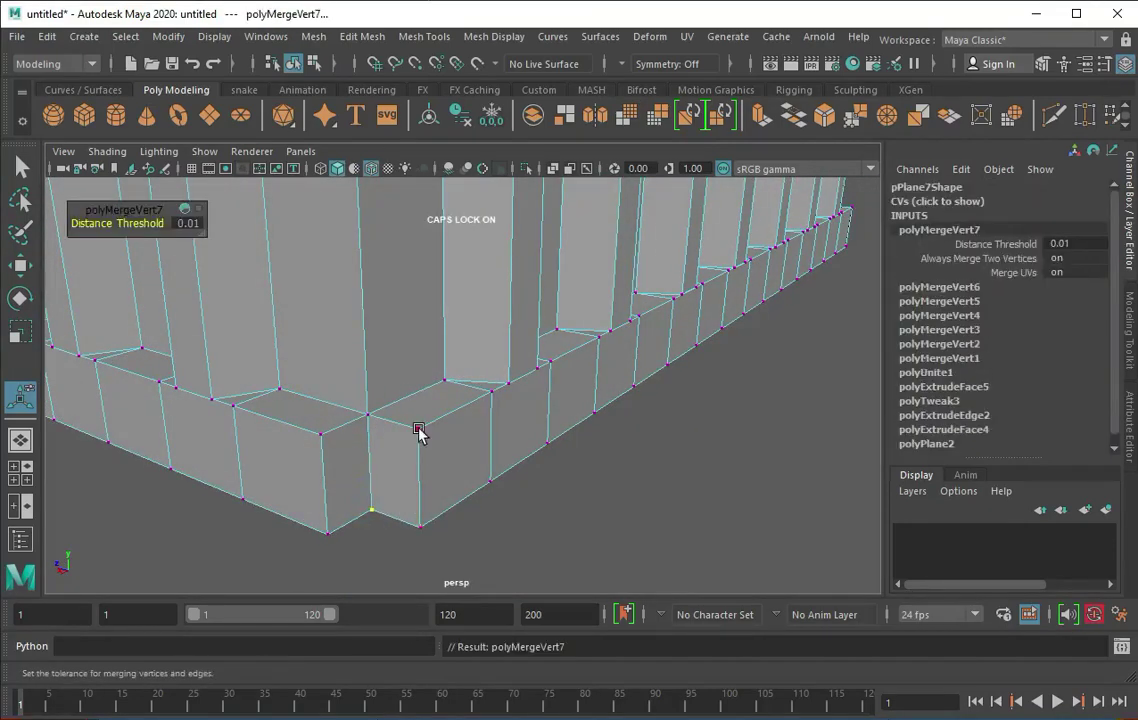
pyautogui.click(418, 429)
pyautogui.press('g')
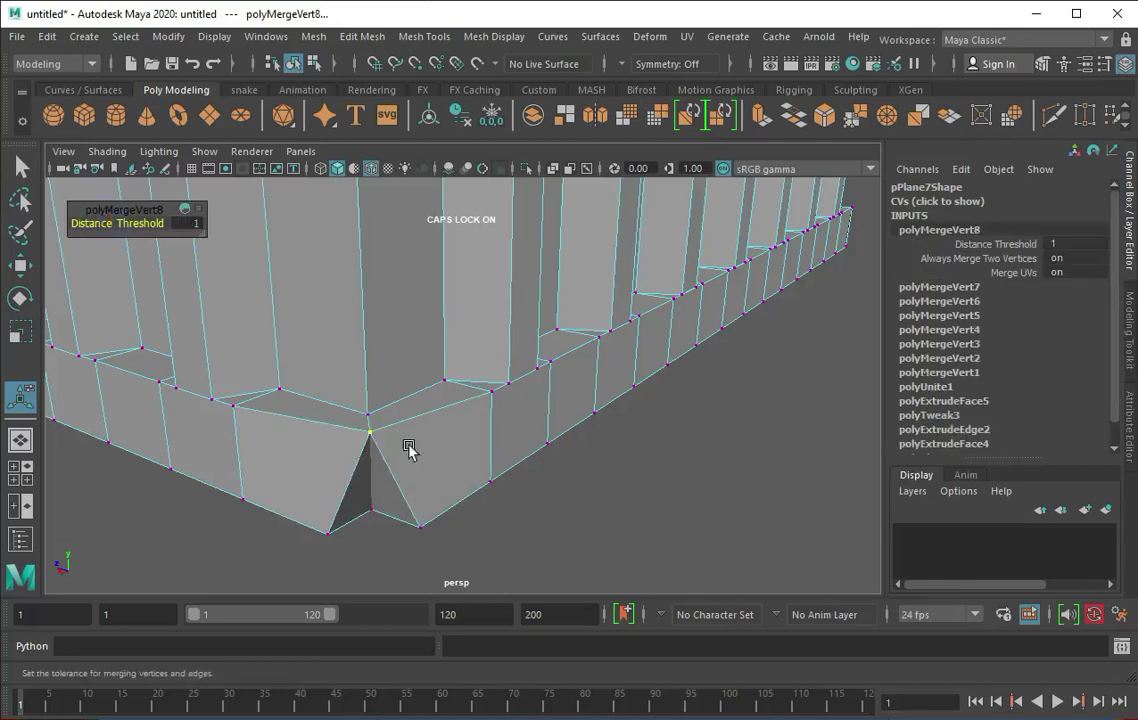
pyautogui.click(328, 533)
pyautogui.keyDown('shift'); pyautogui.click(420, 526); pyautogui.keyUp('shift')
pyautogui.press('g')
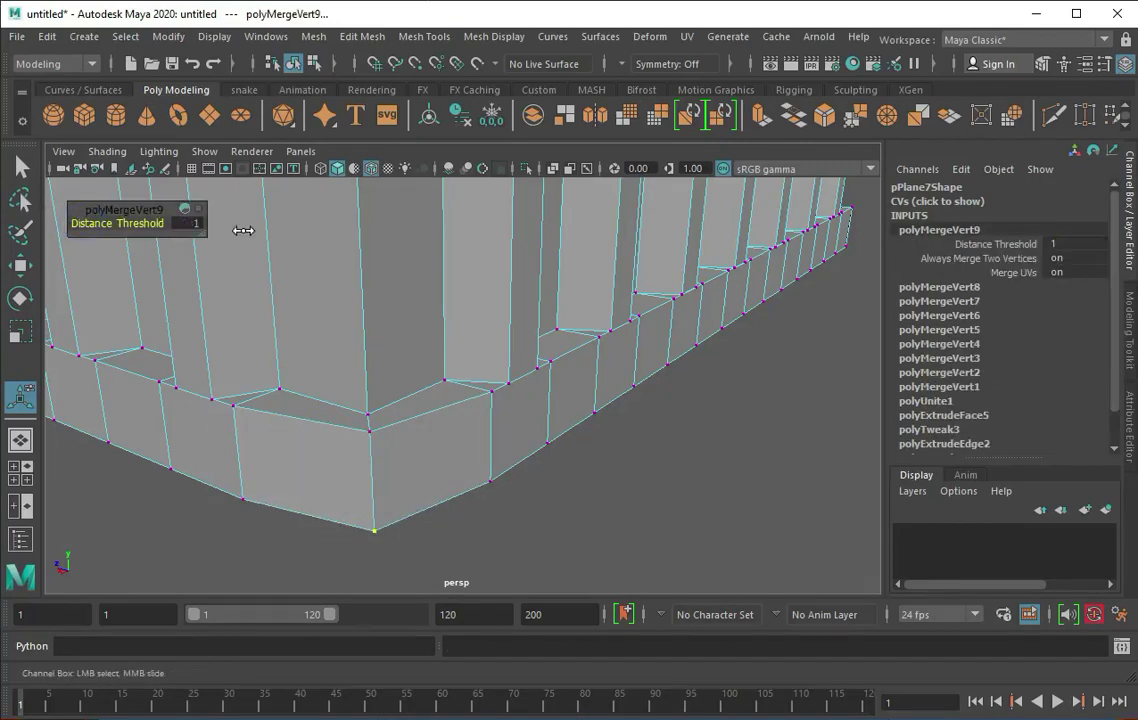
# Orbit to another corner seam, pick a seam vertex, and return to vertex selection.
pyautogui.moveTo(243, 230)
pyautogui.keyDown('alt'); pyautogui.mouseDown()
pyautogui.moveTo(470, 386)
pyautogui.moveTo(478, 350)
pyautogui.mouseUp(); pyautogui.keyUp('alt')
pyautogui.click(538, 401)
pyautogui.scroll(5, 502, 437)
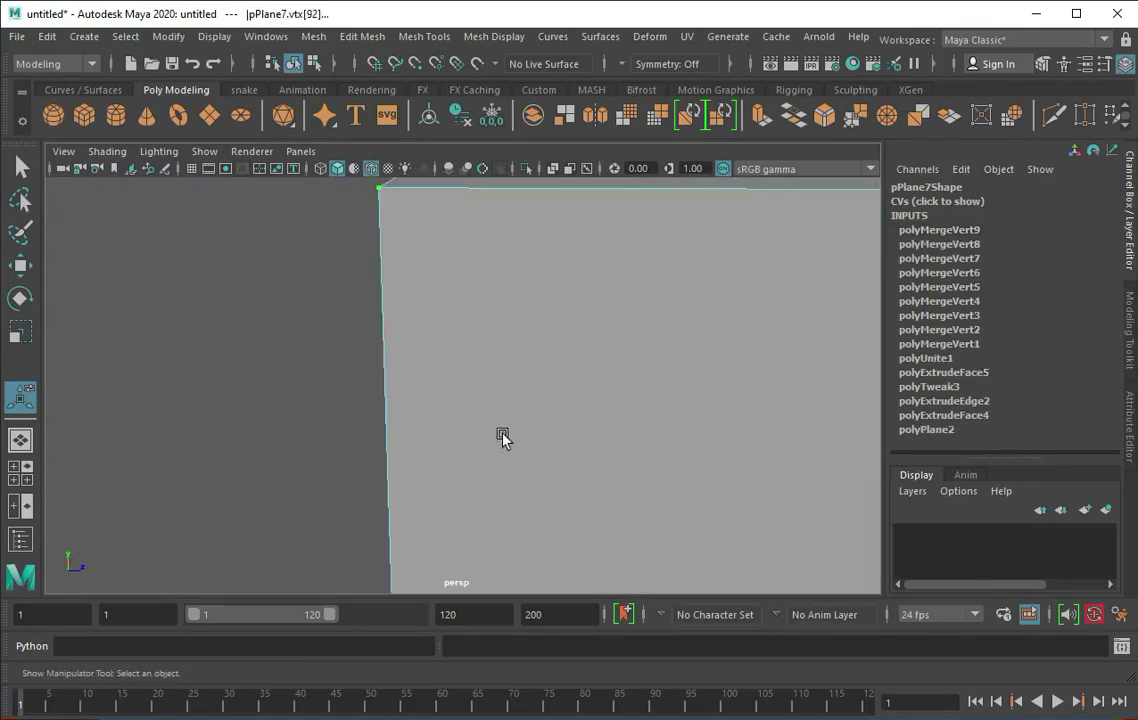
pyautogui.scroll(-5, 502, 437)
pyautogui.press('q')
pyautogui.press('F8')
pyautogui.moveTo(576, 320)
pyautogui.keyDown('alt'); pyautogui.mouseDown(button='right')
pyautogui.moveTo(450, 455)
pyautogui.moveTo(460, 386)
pyautogui.moveTo(421, 550)
pyautogui.mouseUp(button='right'); pyautogui.keyUp('alt')
pyautogui.press('F9')
# Frame the base corner and merge its two seam vertices with Edit Mesh > Merge.
pyautogui.scroll(-5, 415, 538)
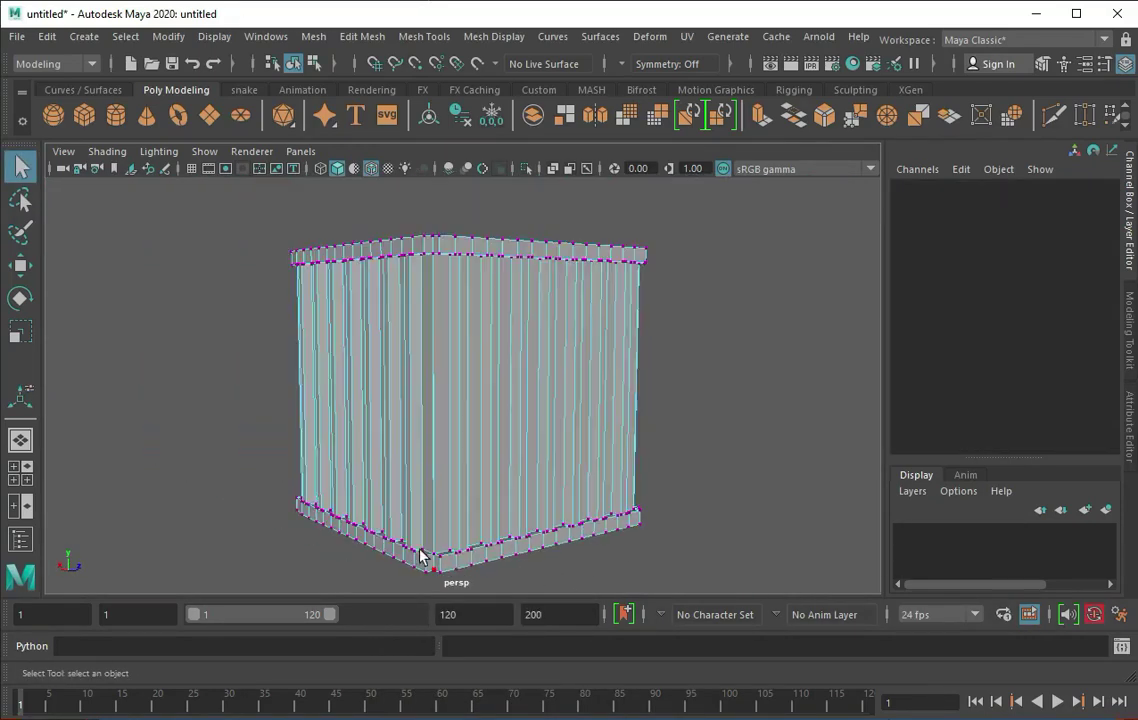
pyautogui.click(432, 554)
pyautogui.press('f')
pyautogui.moveTo(415, 342); pyautogui.dragTo(472, 394)
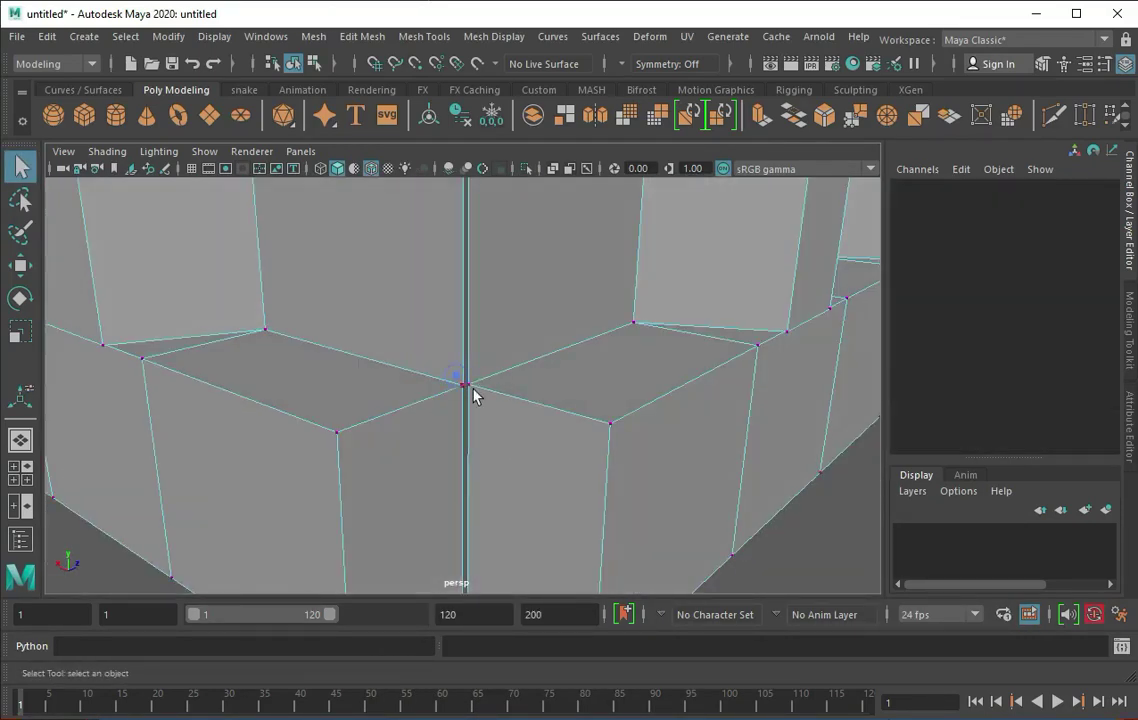
pyautogui.click(362, 36)
pyautogui.click(380, 220)
pyautogui.keyDown('alt'); pyautogui.moveTo(397, 280); pyautogui.dragTo(470, 578, button='right'); pyautogui.keyUp('alt')
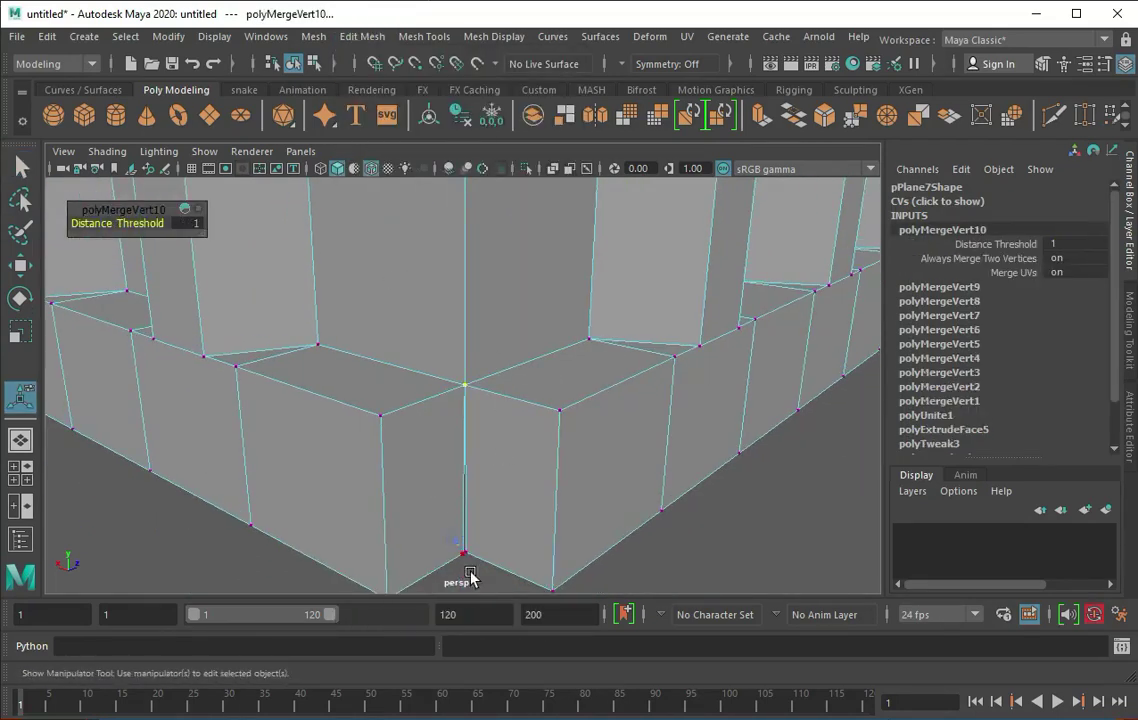
# Merge the front-corner vertex pair and the spike vertices at that corner.
pyautogui.click(552, 414)
pyautogui.keyDown('shift'); pyautogui.click(401, 420); pyautogui.keyUp('shift')
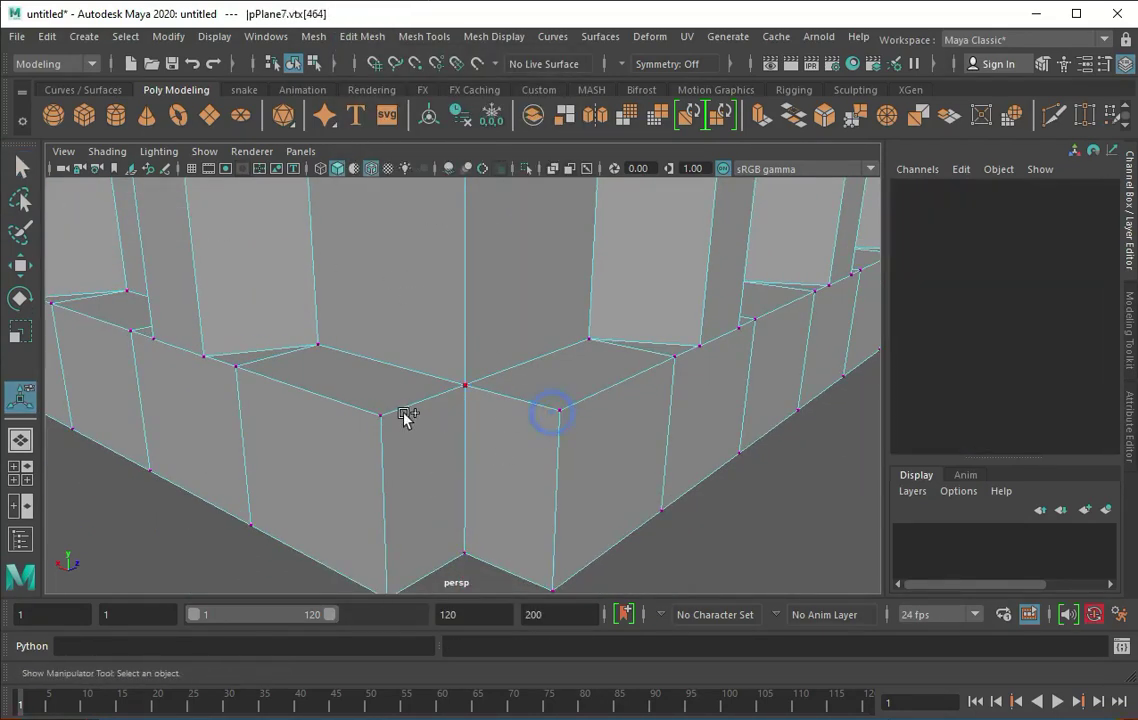
pyautogui.press('g')
pyautogui.moveTo(498, 483); pyautogui.dragTo(511, 518)
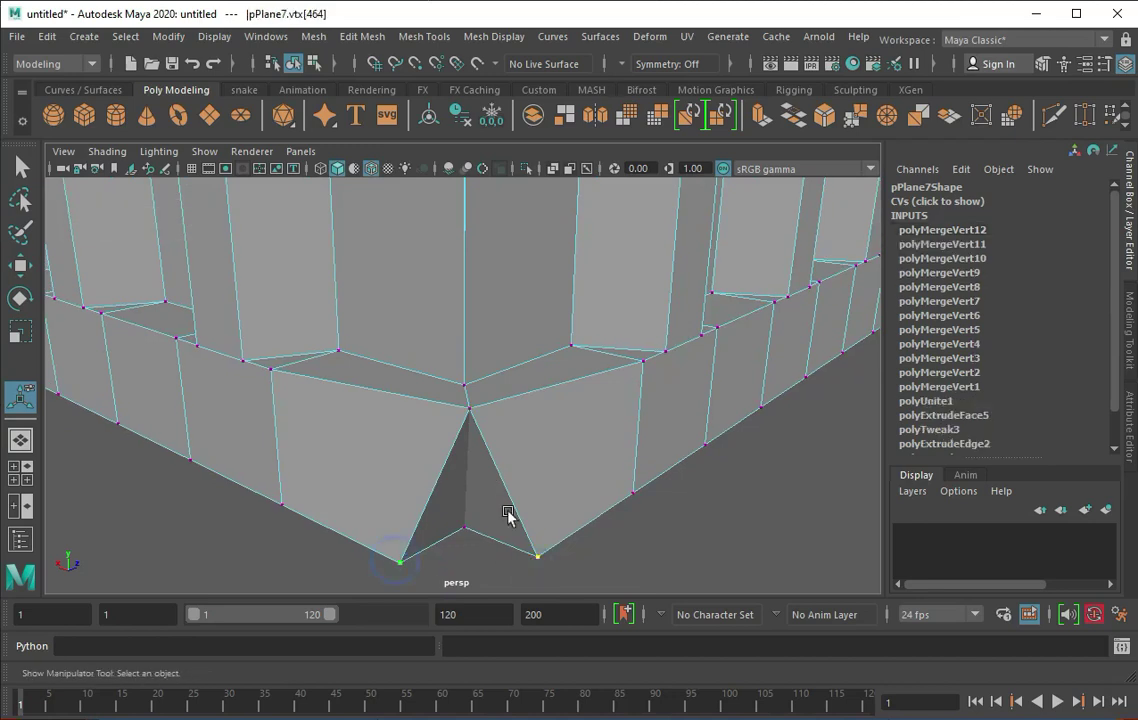
pyautogui.press('g')
pyautogui.moveTo(484, 338)
pyautogui.keyDown('alt'); pyautogui.mouseDown()
pyautogui.moveTo(759, 307)
pyautogui.moveTo(691, 356)
pyautogui.moveTo(561, 373)
pyautogui.moveTo(552, 422)
pyautogui.moveTo(627, 386)
pyautogui.moveTo(630, 406)
pyautogui.moveTo(508, 450)
pyautogui.moveTo(502, 558)
pyautogui.moveTo(516, 580)
pyautogui.mouseUp(); pyautogui.keyUp('alt')
# Weld the bottom-corner and bottom-notch vertices, checking them in wireframe view.
pyautogui.press('g')
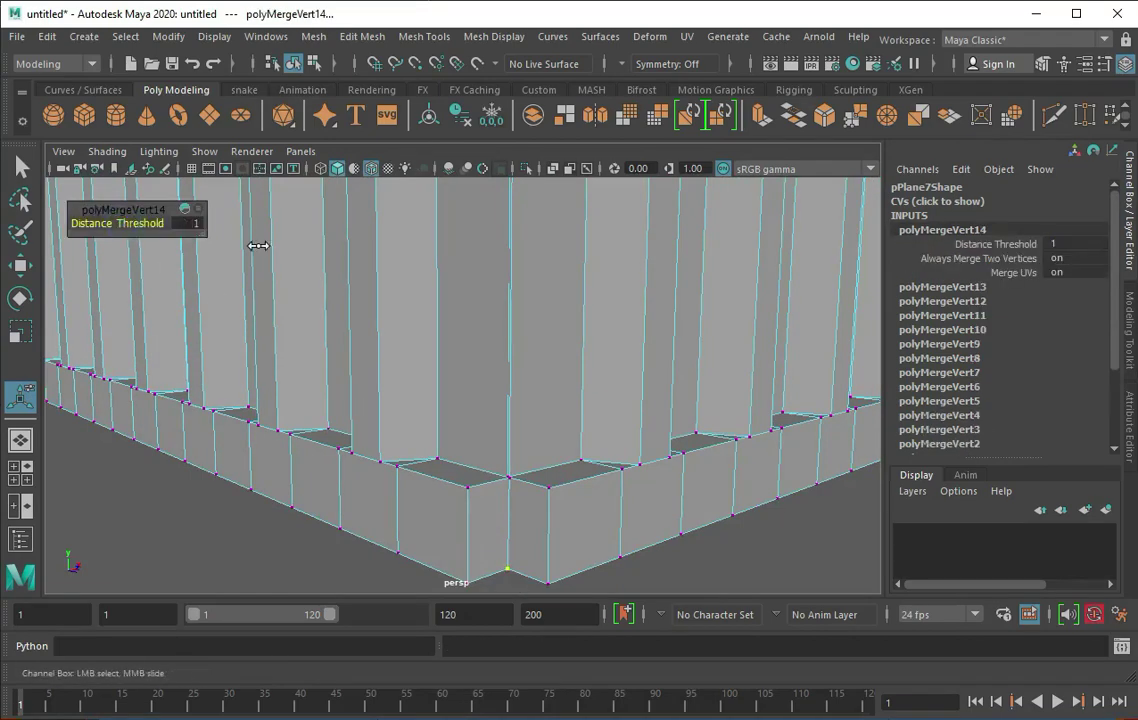
pyautogui.click(511, 497)
pyautogui.moveTo(527, 480)
pyautogui.keyDown('alt'); pyautogui.mouseDown()
pyautogui.moveTo(587, 399)
pyautogui.moveTo(549, 457)
pyautogui.mouseUp(); pyautogui.keyUp('alt')
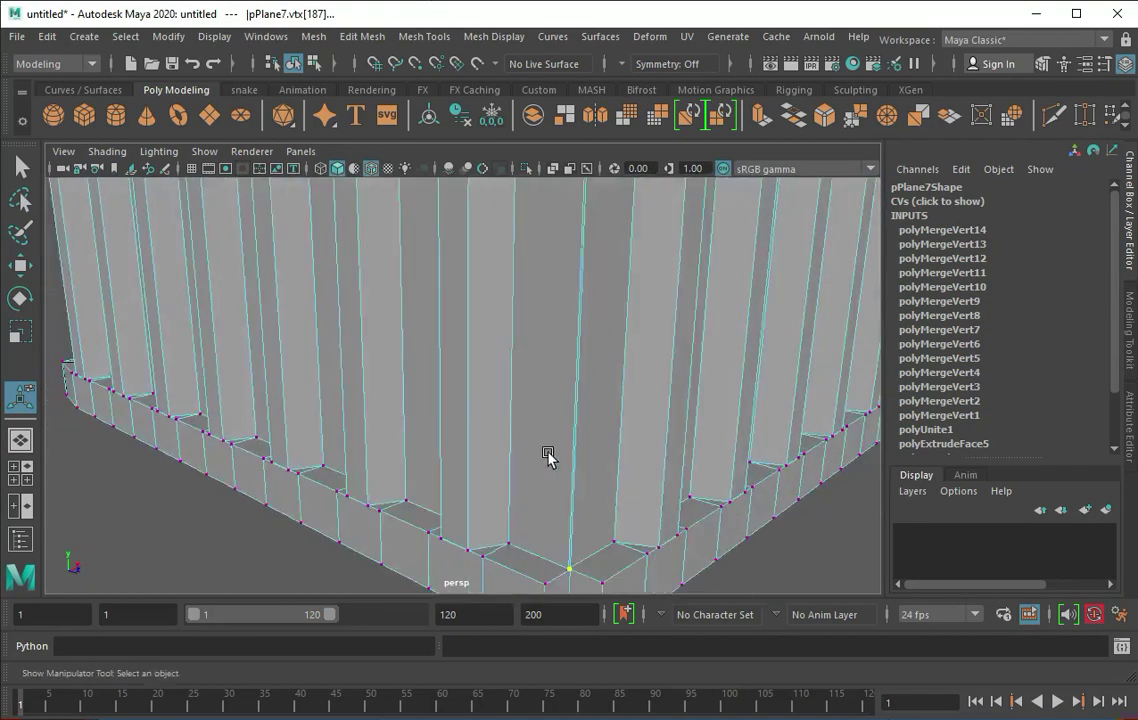
pyautogui.press('4')
pyautogui.press('g')
pyautogui.press('5')
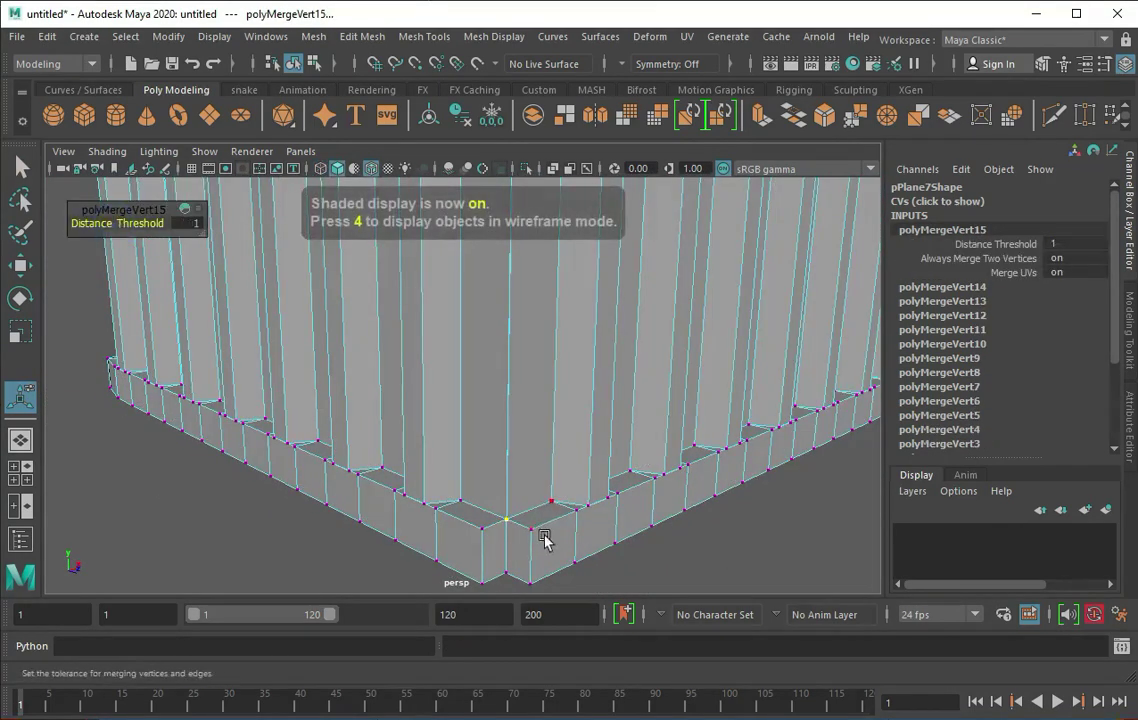
pyautogui.click(538, 532)
pyautogui.click(483, 582)
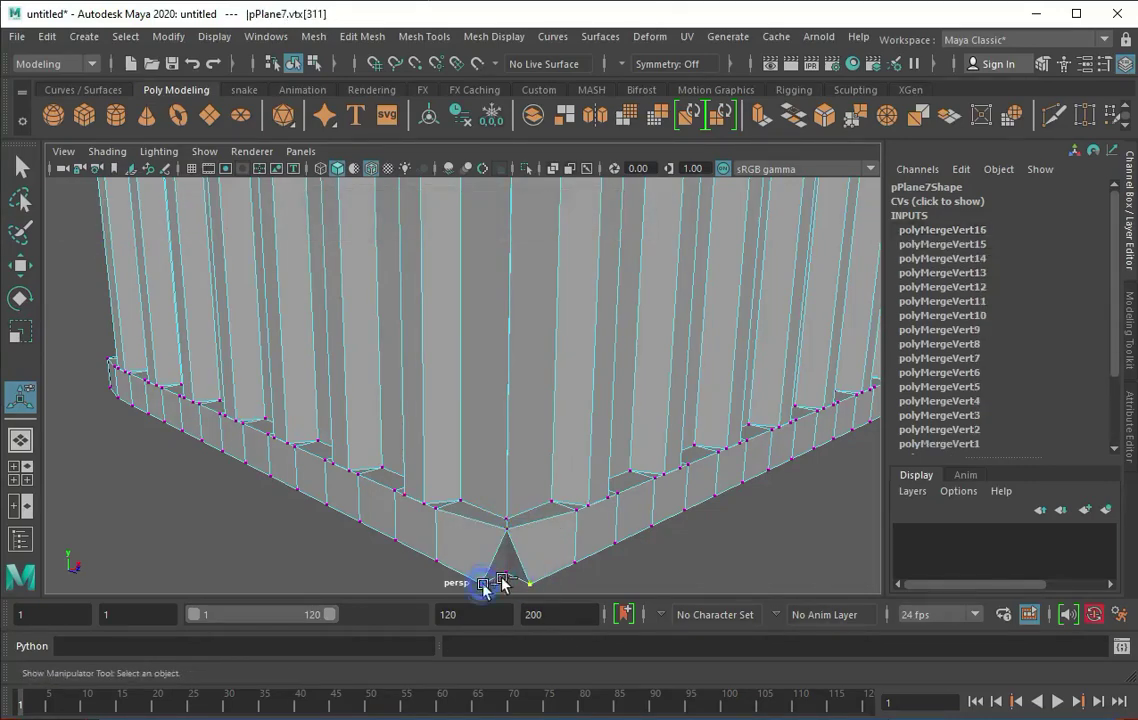
pyautogui.hotkey('ctrl', 'm')
# Merge the overlapping rim corner vertices, checking them in wireframe and shaded views.
pyautogui.keyDown('alt'); pyautogui.moveTo(708, 333); pyautogui.dragTo(612, 396, button='right'); pyautogui.keyUp('alt')
pyautogui.moveTo(612, 396)
pyautogui.keyDown('alt'); pyautogui.mouseDown()
pyautogui.moveTo(620, 472)
pyautogui.moveTo(394, 348)
pyautogui.mouseUp(); pyautogui.keyUp('alt')
pyautogui.keyDown('alt'); pyautogui.moveTo(394, 348); pyautogui.dragTo(473, 424, button='right'); pyautogui.keyUp('alt')
pyautogui.keyDown('alt'); pyautogui.moveTo(473, 424); pyautogui.dragTo(508, 437); pyautogui.keyUp('alt')
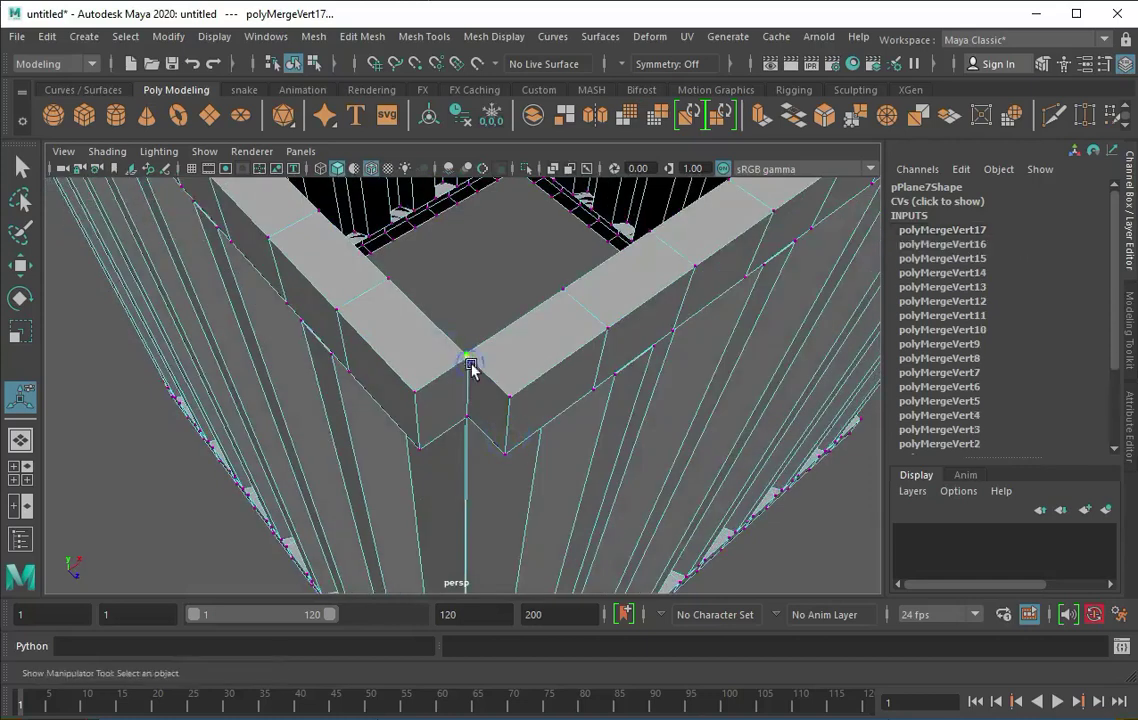
pyautogui.hotkey('ctrl', 'm')
pyautogui.moveTo(440, 320)
pyautogui.mouseDown()
pyautogui.moveTo(503, 399)
pyautogui.moveTo(505, 432)
pyautogui.moveTo(471, 469)
pyautogui.moveTo(465, 546)
pyautogui.mouseUp()
pyautogui.hotkey('ctrl', 'm')
pyautogui.hotkey('ctrl', 'm')
pyautogui.press('4')
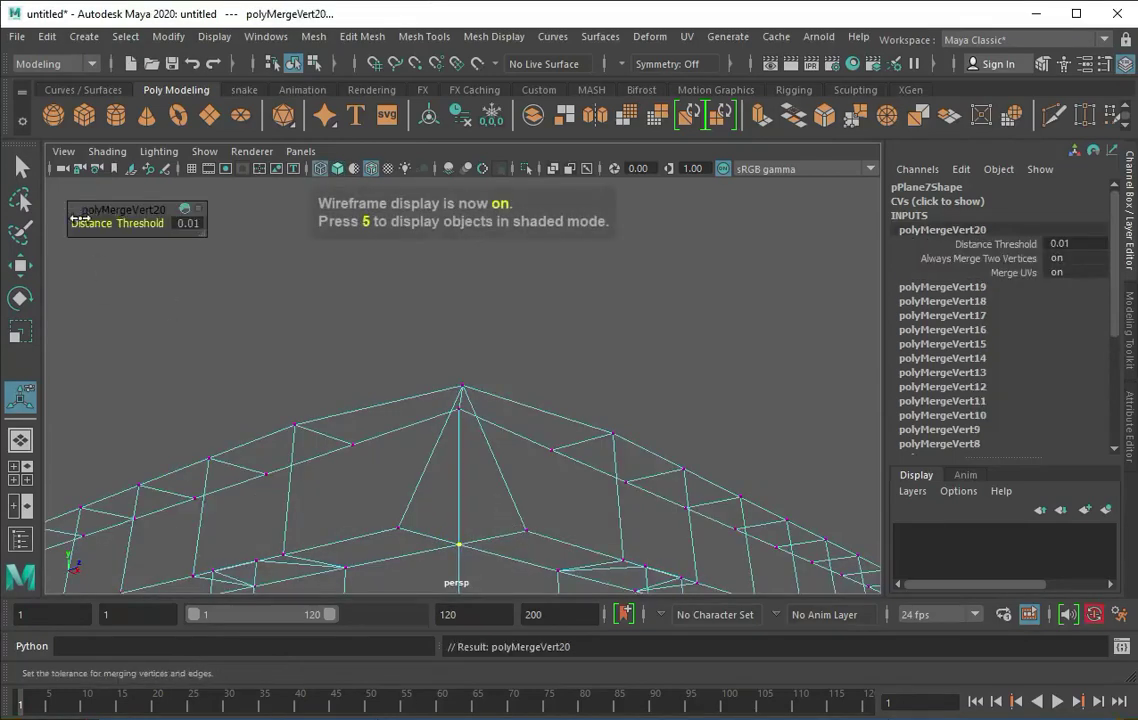
pyautogui.press('5')
pyautogui.hotkey('ctrl', 'm')
pyautogui.moveTo(400, 530)
pyautogui.keyDown('alt'); pyautogui.mouseDown()
pyautogui.moveTo(460, 500)
pyautogui.moveTo(497, 434)
pyautogui.moveTo(432, 406)
pyautogui.moveTo(345, 420)
pyautogui.moveTo(287, 389)
pyautogui.moveTo(323, 408)
pyautogui.moveTo(295, 462)
pyautogui.moveTo(465, 439)
pyautogui.moveTo(475, 399)
pyautogui.mouseUp(); pyautogui.keyUp('alt')
# Merge the overlapping vertices at the next rim corner.
pyautogui.press('4')
pyautogui.press('5')
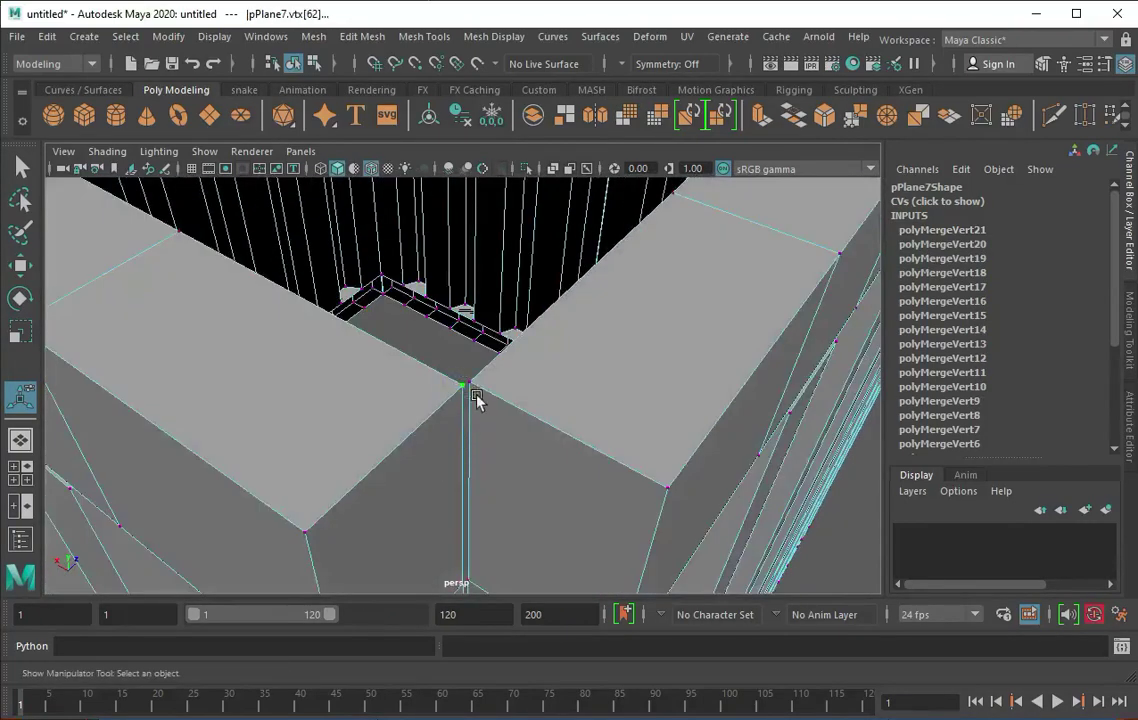
pyautogui.hotkey('ctrl', 'm')
pyautogui.keyDown('alt'); pyautogui.moveTo(115, 222); pyautogui.dragTo(440, 452); pyautogui.keyUp('alt')
pyautogui.click(466, 555)
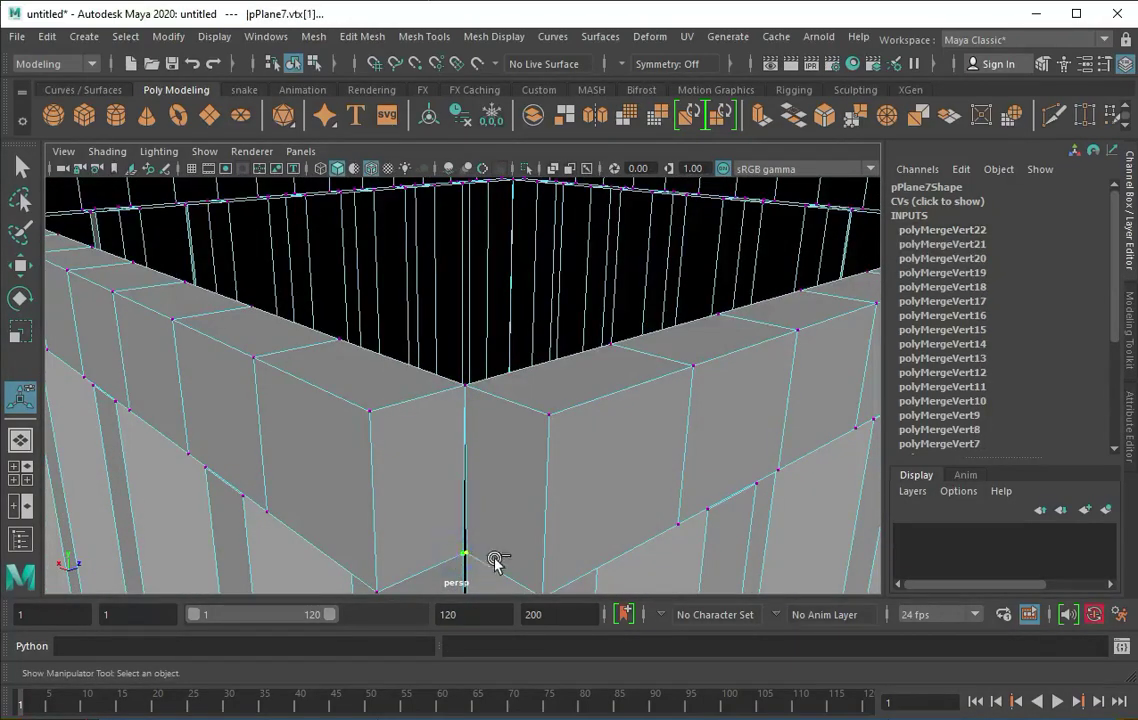
pyautogui.keyDown('alt'); pyautogui.moveTo(198, 229); pyautogui.dragTo(368, 407); pyautogui.keyUp('alt')
pyautogui.keyDown('shift'); pyautogui.click(541, 415); pyautogui.keyUp('shift')
pyautogui.hotkey('ctrl', 'm')
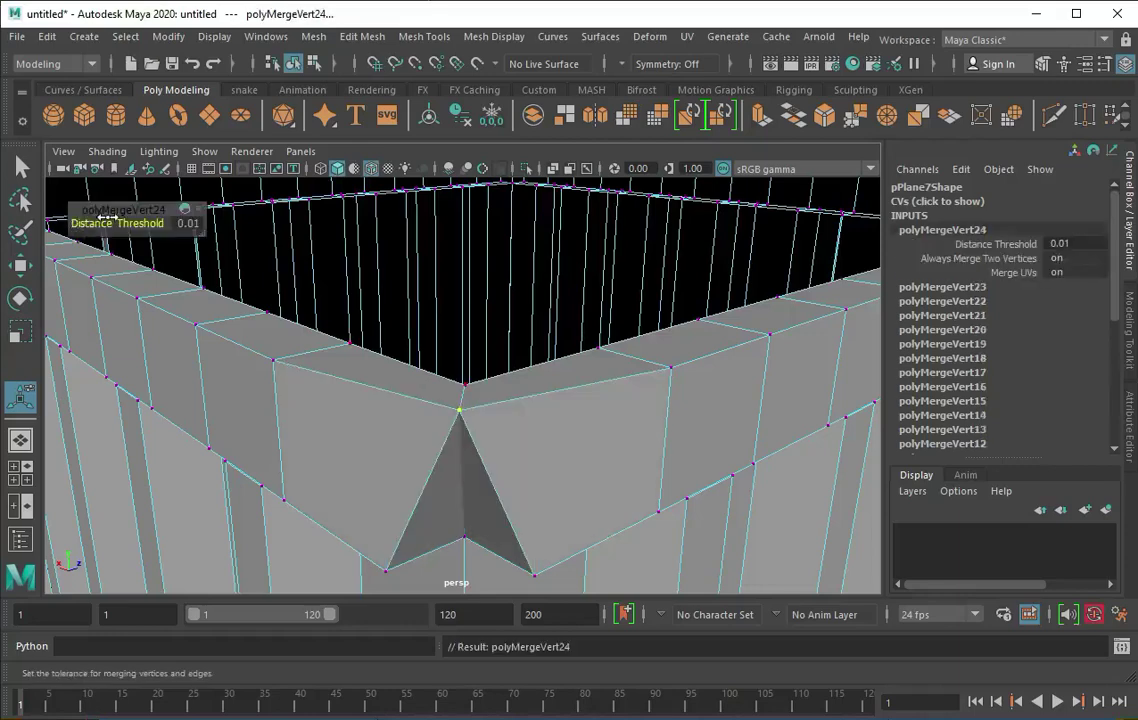
# Raise the merge distance threshold to 1 for the split corner vertices.
pyautogui.click(534, 575)
pyautogui.moveTo(128, 248); pyautogui.dragTo(388, 363)
pyautogui.keyDown('alt'); pyautogui.moveTo(388, 363); pyautogui.dragTo(13, 458, button='right'); pyautogui.keyUp('alt')
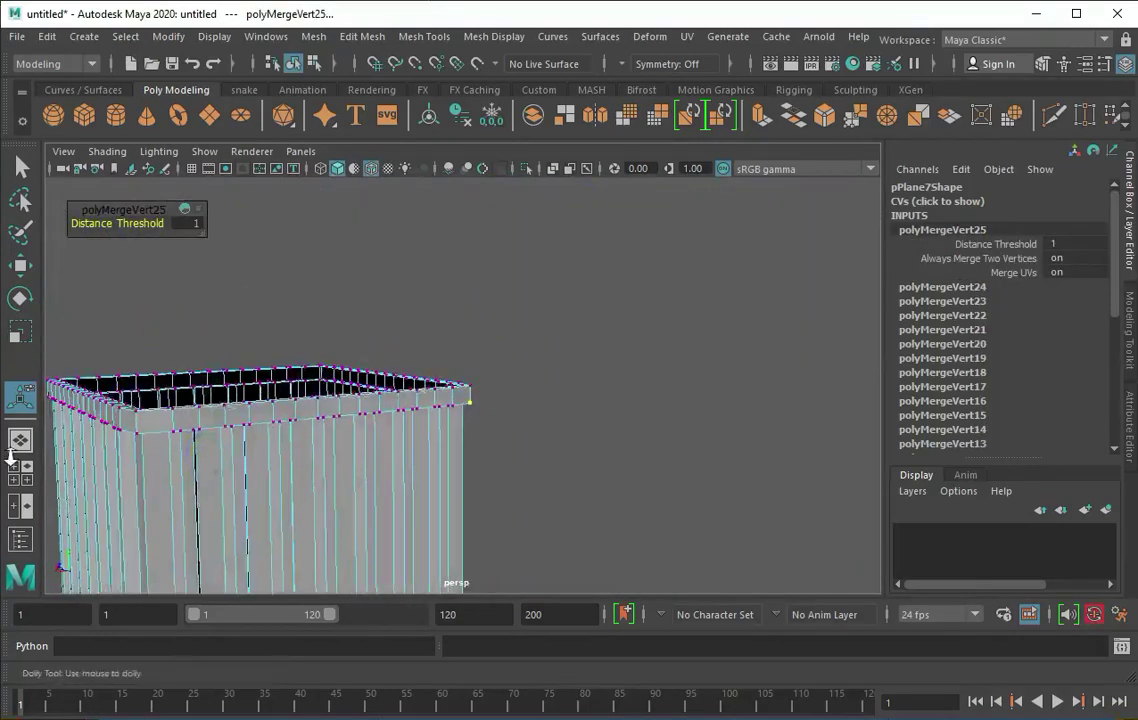
pyautogui.moveTo(13, 458)
pyautogui.keyDown('alt'); pyautogui.mouseDown()
pyautogui.moveTo(419, 434)
pyautogui.moveTo(452, 526)
pyautogui.moveTo(432, 399)
pyautogui.mouseUp(); pyautogui.keyUp('alt')
# Box-select and merge the overlapping vertices at the next corner in wireframe.
pyautogui.click(440, 546)
pyautogui.scroll(5, 440, 555)
pyautogui.press('4')
pyautogui.moveTo(424, 338); pyautogui.dragTo(488, 401)
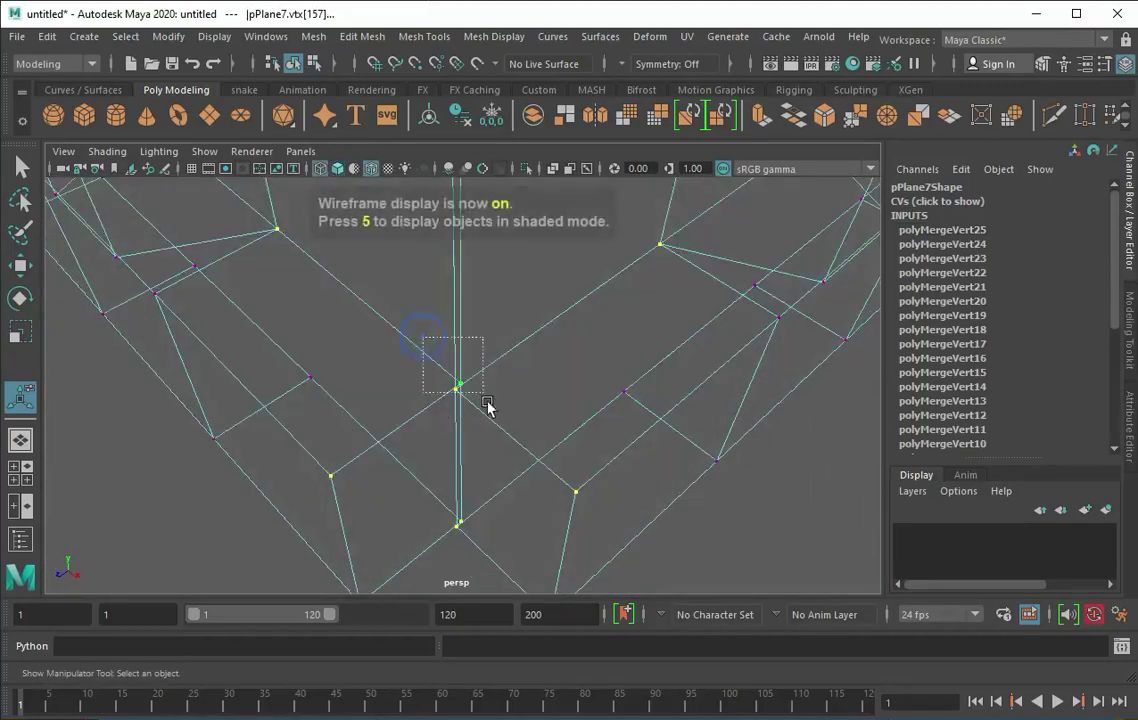
pyautogui.hotkey('ctrl', 'm')
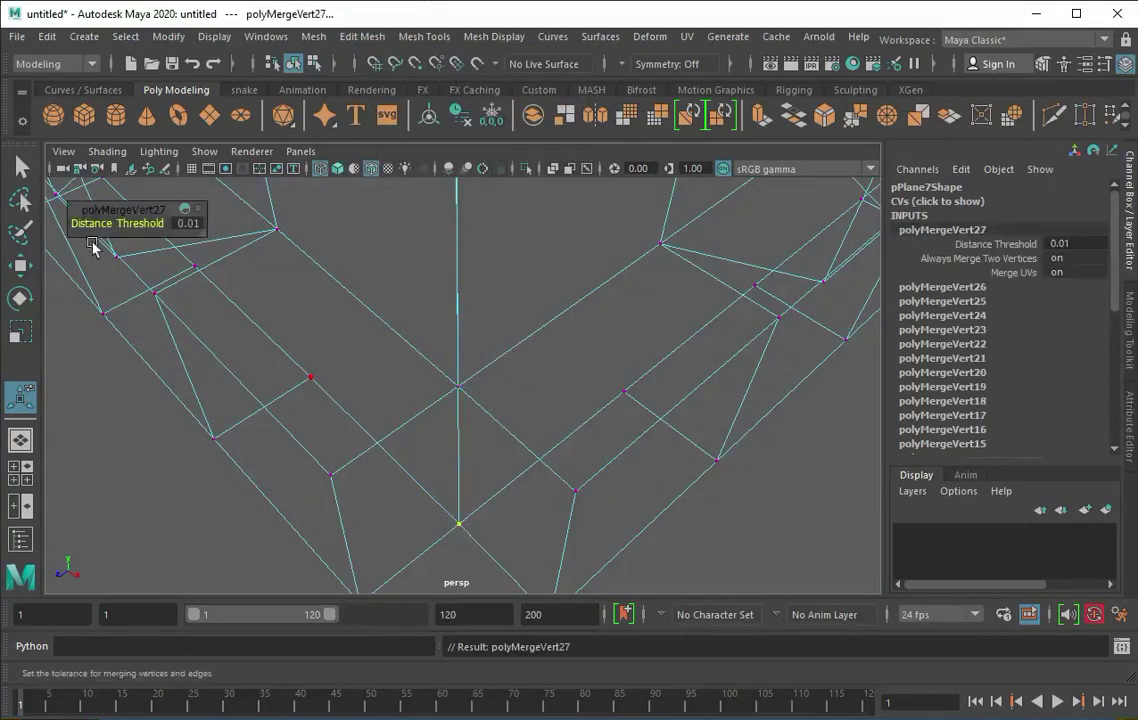
pyautogui.hotkey('ctrl', 'm')
pyautogui.press('5')
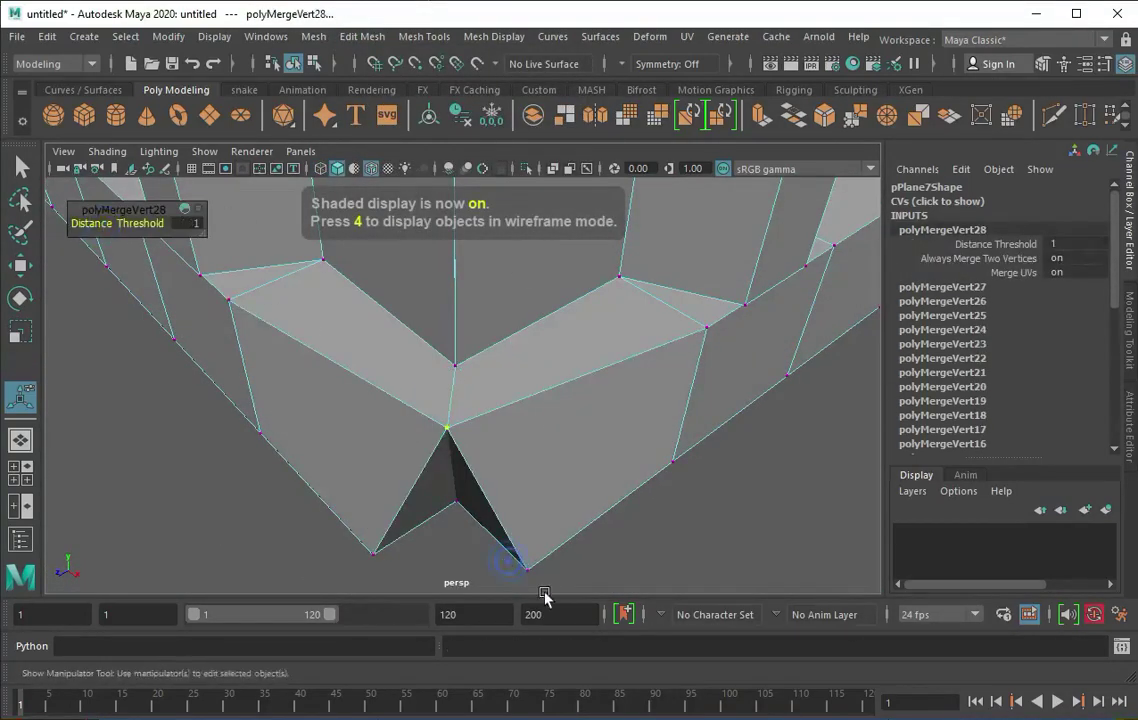
pyautogui.hotkey('ctrl', 'm')
# Weld another rim corner, using wireframe to reach its hidden vertices.
pyautogui.keyDown('alt'); pyautogui.moveTo(417, 590); pyautogui.dragTo(368, 223); pyautogui.keyUp('alt')
pyautogui.scroll(-3, 396, 305)
pyautogui.moveTo(396, 305)
pyautogui.keyDown('alt'); pyautogui.mouseDown()
pyautogui.moveTo(544, 224)
pyautogui.moveTo(739, 246)
pyautogui.moveTo(424, 269)
pyautogui.moveTo(363, 330)
pyautogui.moveTo(399, 374)
pyautogui.mouseUp(); pyautogui.keyUp('alt')
pyautogui.scroll(5, 365, 307)
pyautogui.hotkey('ctrl', 'm')
pyautogui.keyDown('alt'); pyautogui.moveTo(406, 442); pyautogui.dragTo(419, 343); pyautogui.keyUp('alt')
pyautogui.press('4')
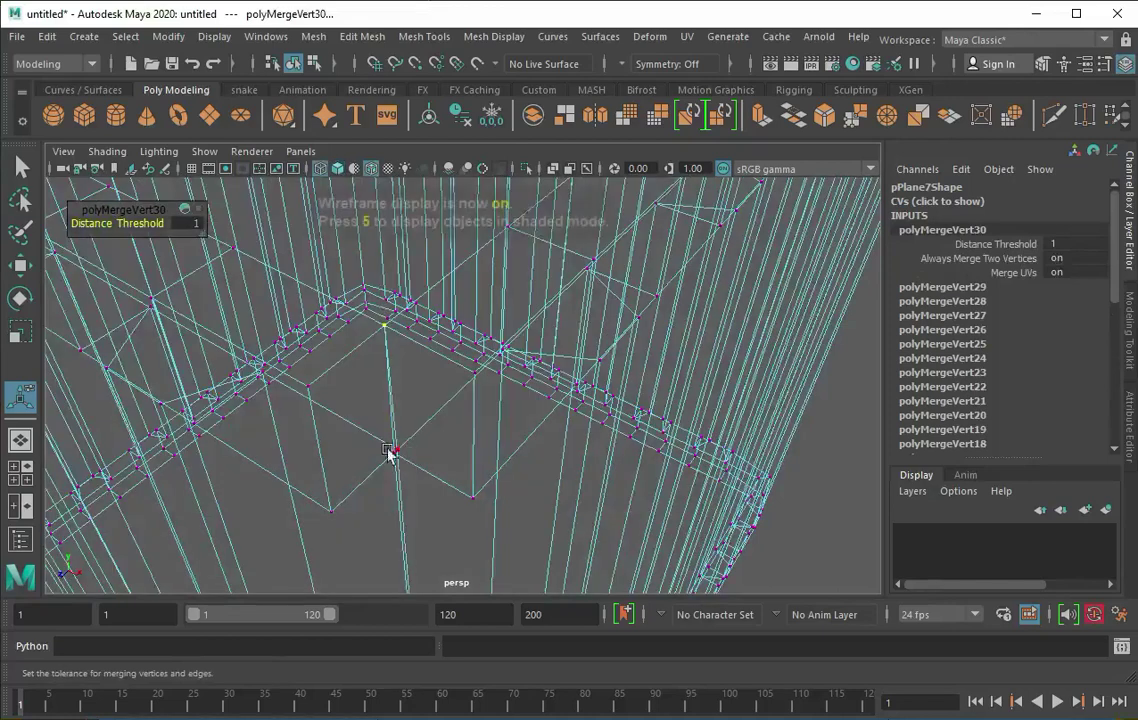
pyautogui.keyDown('shift'); pyautogui.click(390, 452); pyautogui.keyUp('shift')
pyautogui.hotkey('ctrl', 'm')
pyautogui.press('5')
# Merge the vertices across the gap at the last rim corner.
pyautogui.moveTo(394, 452)
pyautogui.keyDown('alt'); pyautogui.mouseDown()
pyautogui.moveTo(495, 460)
pyautogui.moveTo(515, 409)
pyautogui.moveTo(348, 432)
pyautogui.moveTo(490, 338)
pyautogui.mouseUp(); pyautogui.keyUp('alt')
pyautogui.keyDown('shift'); pyautogui.click(490, 338); pyautogui.keyUp('shift')
pyautogui.hotkey('ctrl', 'm')
pyautogui.keyDown('alt'); pyautogui.moveTo(386, 223); pyautogui.dragTo(336, 507); pyautogui.keyUp('alt')
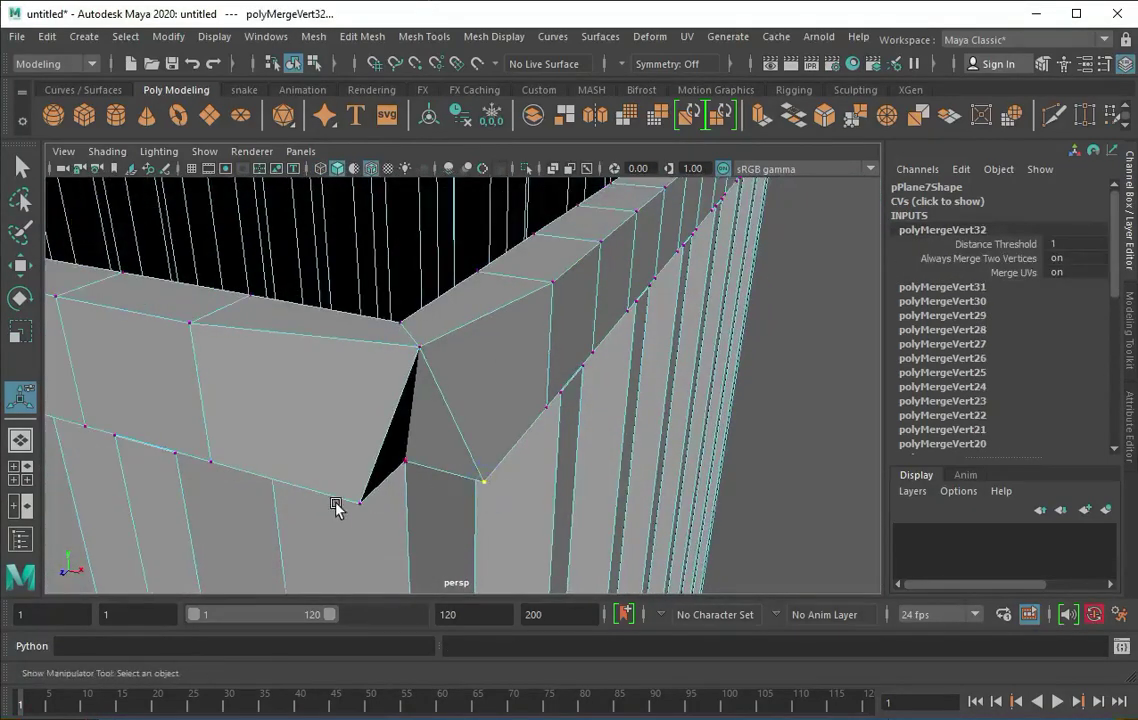
pyautogui.keyDown('shift'); pyautogui.click(336, 507); pyautogui.keyUp('shift')
pyautogui.hotkey('ctrl', 'm')
# Return to object mode, then frame and inspect the fully welded crate.
pyautogui.press('F8')
pyautogui.scroll(-3, 530, 365)
pyautogui.moveTo(516, 341)
pyautogui.keyDown('alt'); pyautogui.mouseDown()
pyautogui.moveTo(607, 437)
pyautogui.moveTo(634, 385)
pyautogui.mouseUp(); pyautogui.keyUp('alt')
pyautogui.press('f')
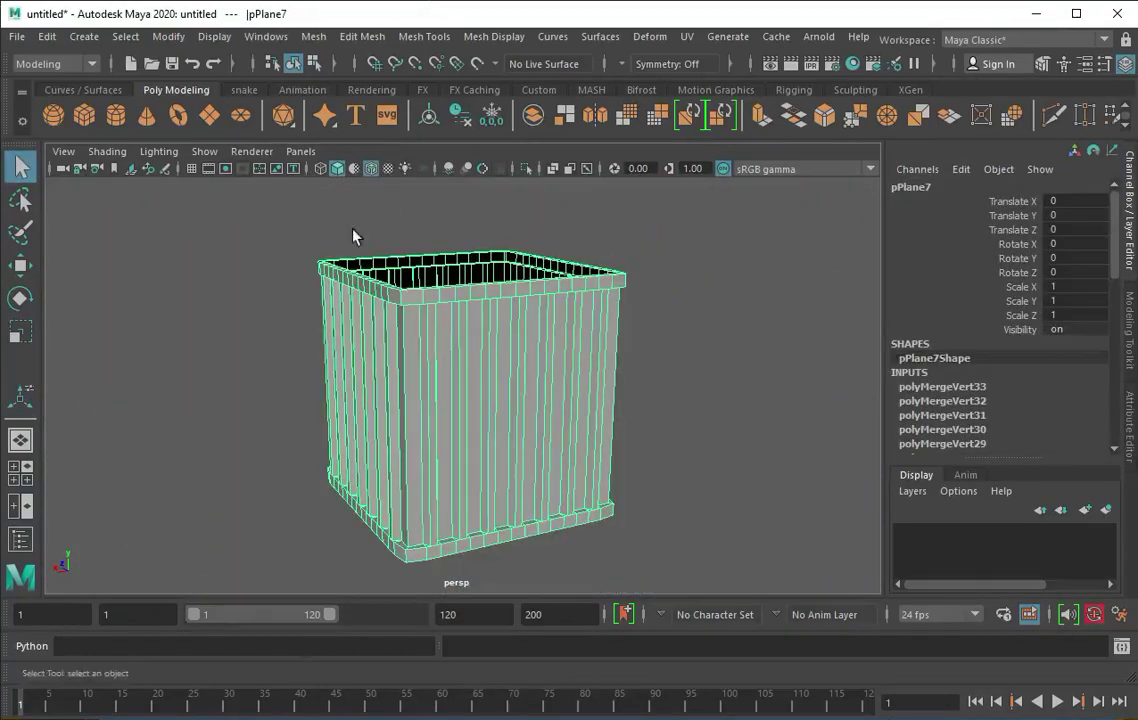
pyautogui.moveTo(352, 236)
pyautogui.keyDown('alt'); pyautogui.mouseDown()
pyautogui.moveTo(541, 295)
pyautogui.moveTo(241, 300)
pyautogui.moveTo(389, 396)
pyautogui.moveTo(523, 320)
pyautogui.mouseUp(); pyautogui.keyUp('alt')
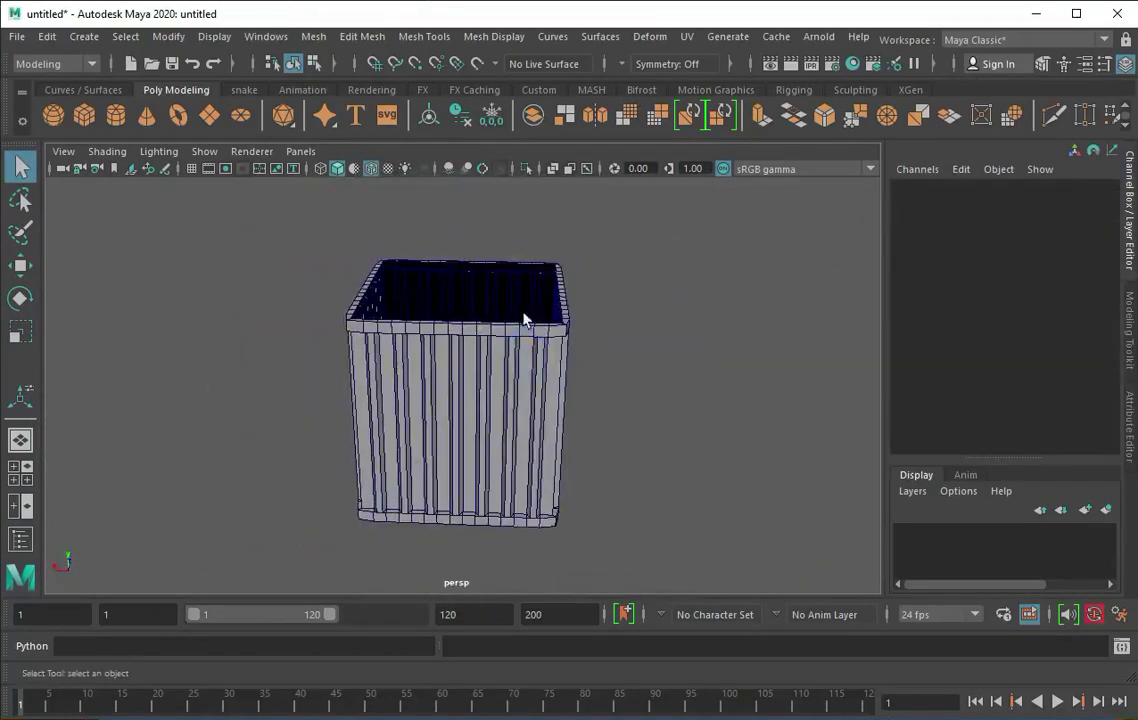
pyautogui.press('space')
# Draw a small plane in the top view and scale it to fill the crate outline.
pyautogui.click(275, 311)
pyautogui.press('space')
pyautogui.moveTo(509, 388); pyautogui.dragTo(522, 398)
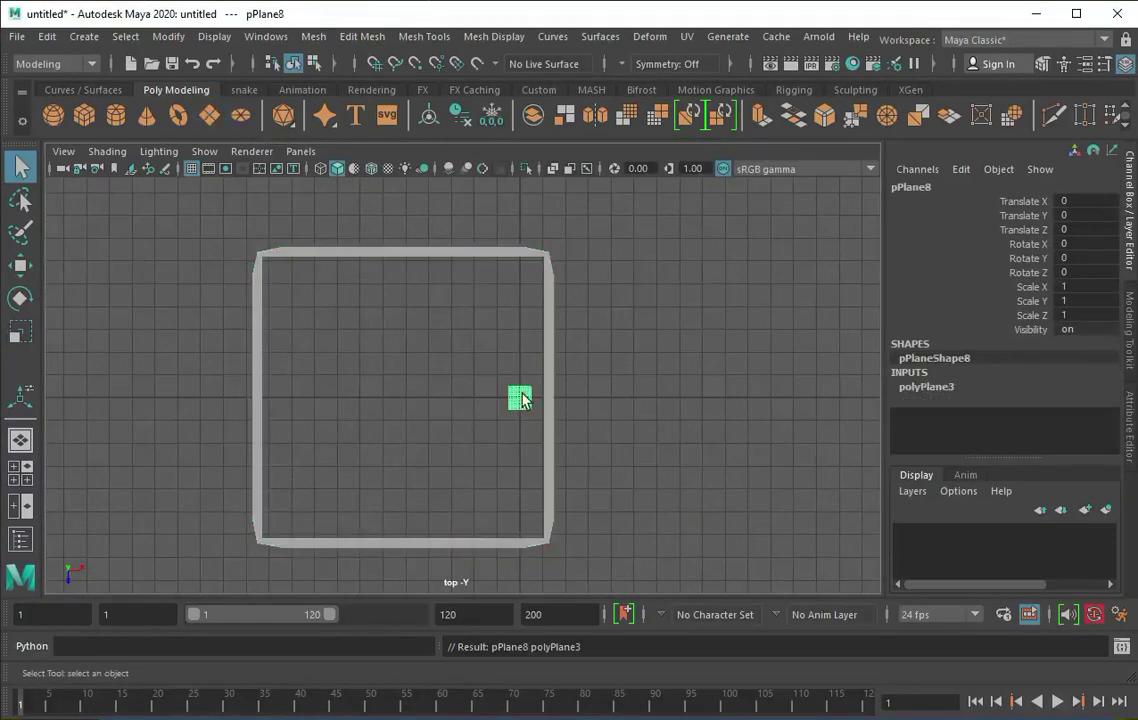
pyautogui.press('r')
pyautogui.moveTo(409, 404); pyautogui.dragTo(579, 465)
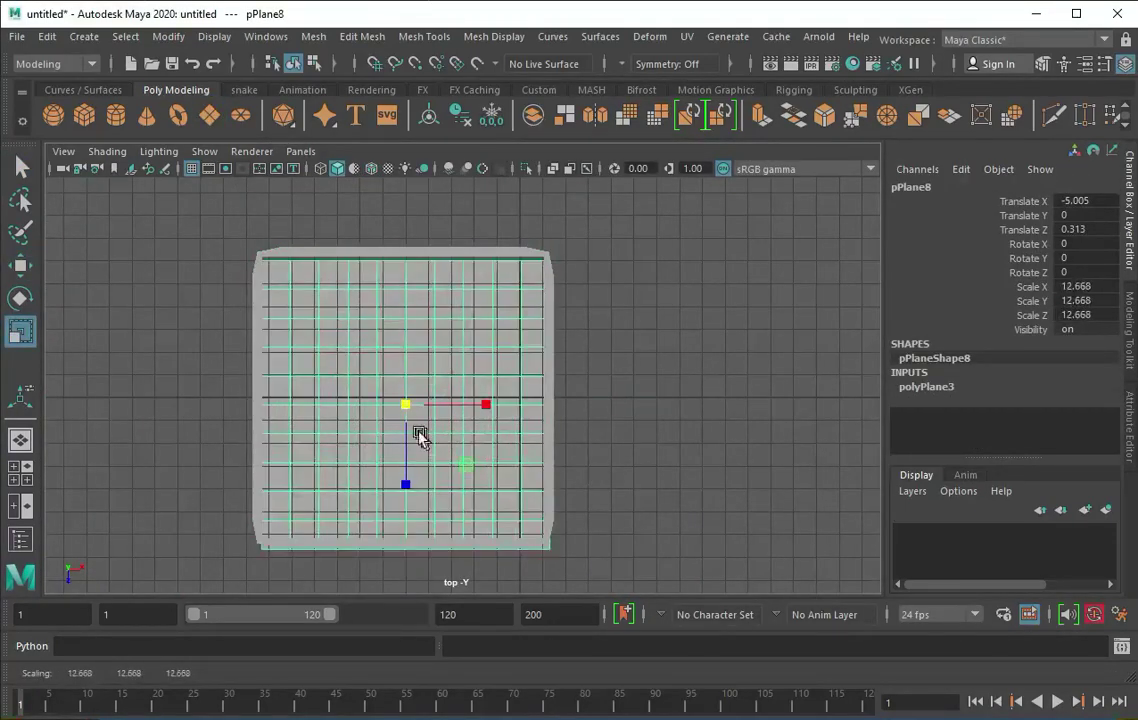
pyautogui.press('w')
pyautogui.moveTo(404, 408); pyautogui.dragTo(404, 424)
pyautogui.press('4')
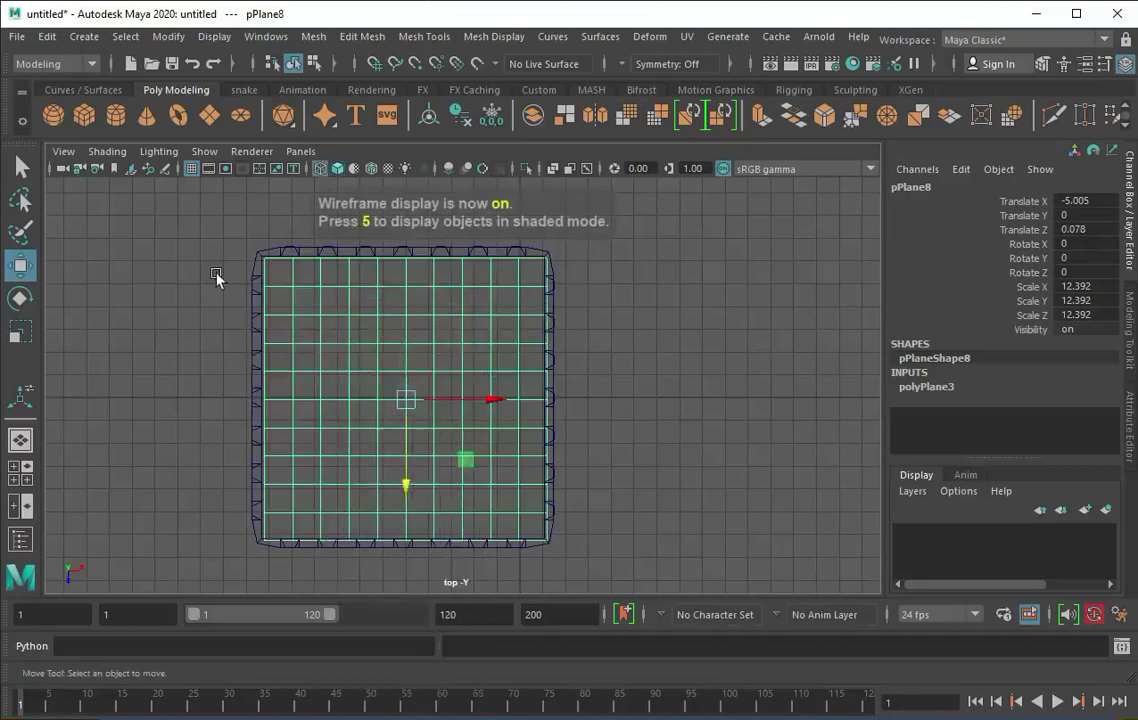
pyautogui.press('F9')
pyautogui.moveTo(219, 229); pyautogui.dragTo(279, 604)
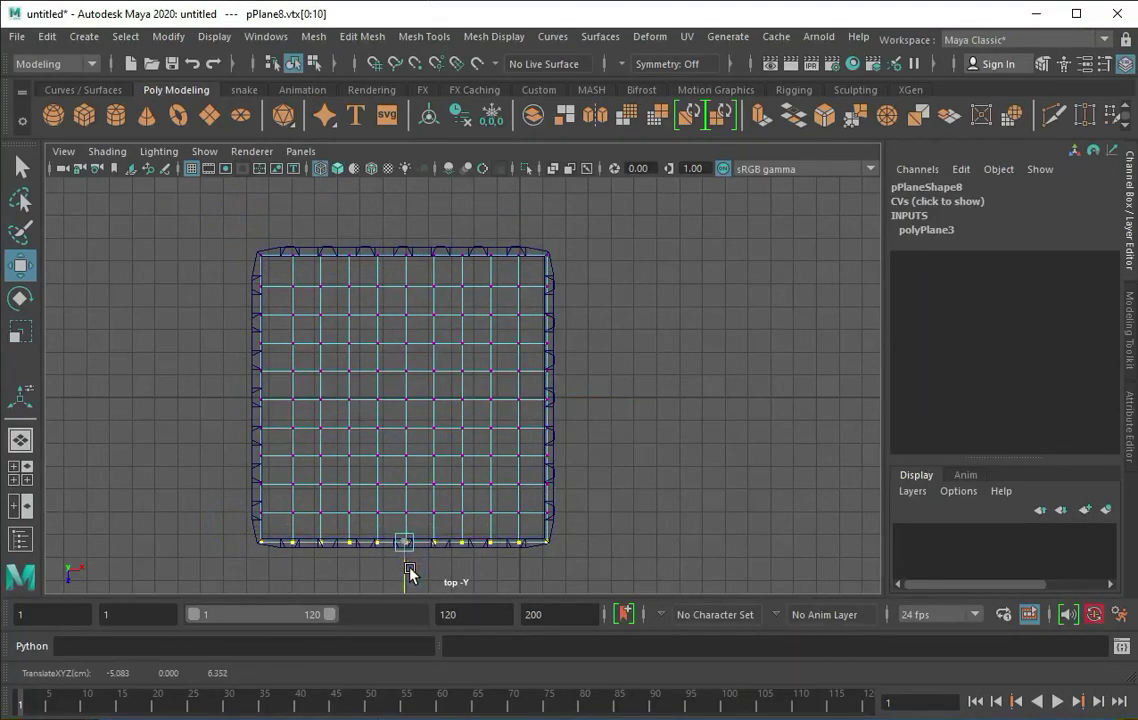
pyautogui.press('F8')
pyautogui.press('space')
pyautogui.press('space')
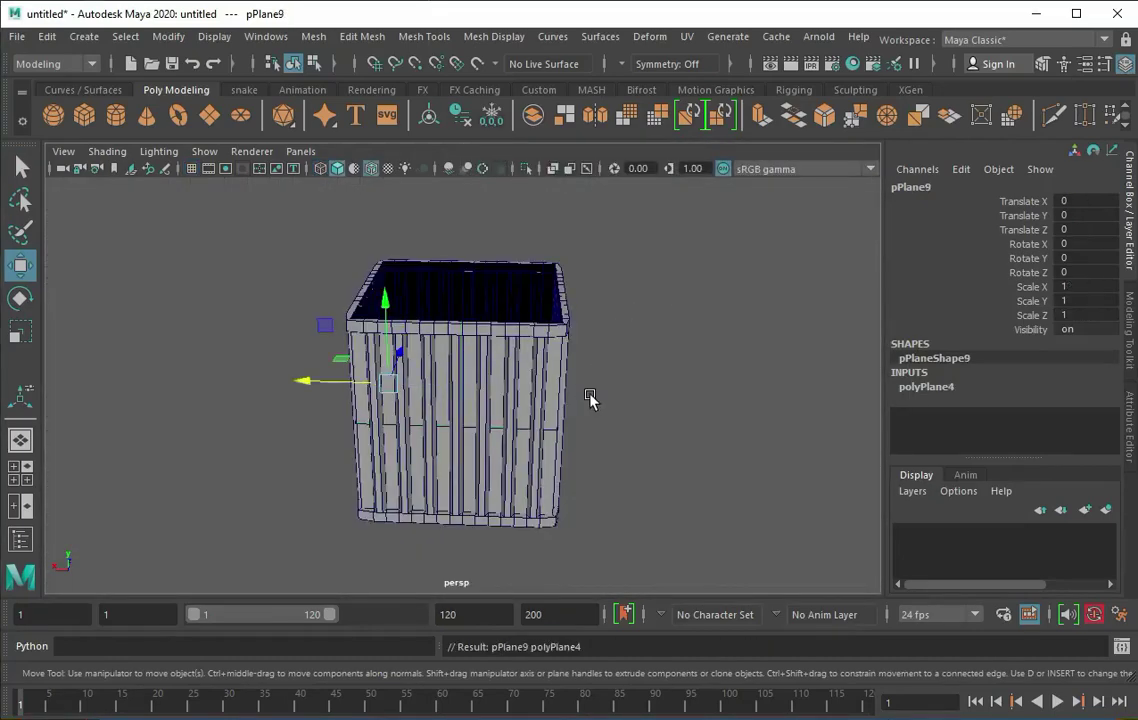
# Shrink the floor plane to fit inside the walls and lower it to the crate's base.
pyautogui.click(590, 400)
pyautogui.click(554, 432)
pyautogui.scroll(5, 530, 405)
pyautogui.moveTo(506, 381)
pyautogui.keyDown('alt'); pyautogui.mouseDown()
pyautogui.moveTo(295, 307)
pyautogui.moveTo(662, 376)
pyautogui.moveTo(574, 397)
pyautogui.mouseUp(); pyautogui.keyUp('alt')
pyautogui.moveTo(465, 390); pyautogui.dragTo(462, 405)
pyautogui.moveTo(462, 405)
pyautogui.keyDown('alt'); pyautogui.mouseDown()
pyautogui.moveTo(460, 432)
pyautogui.moveTo(506, 289)
pyautogui.mouseUp(); pyautogui.keyUp('alt')
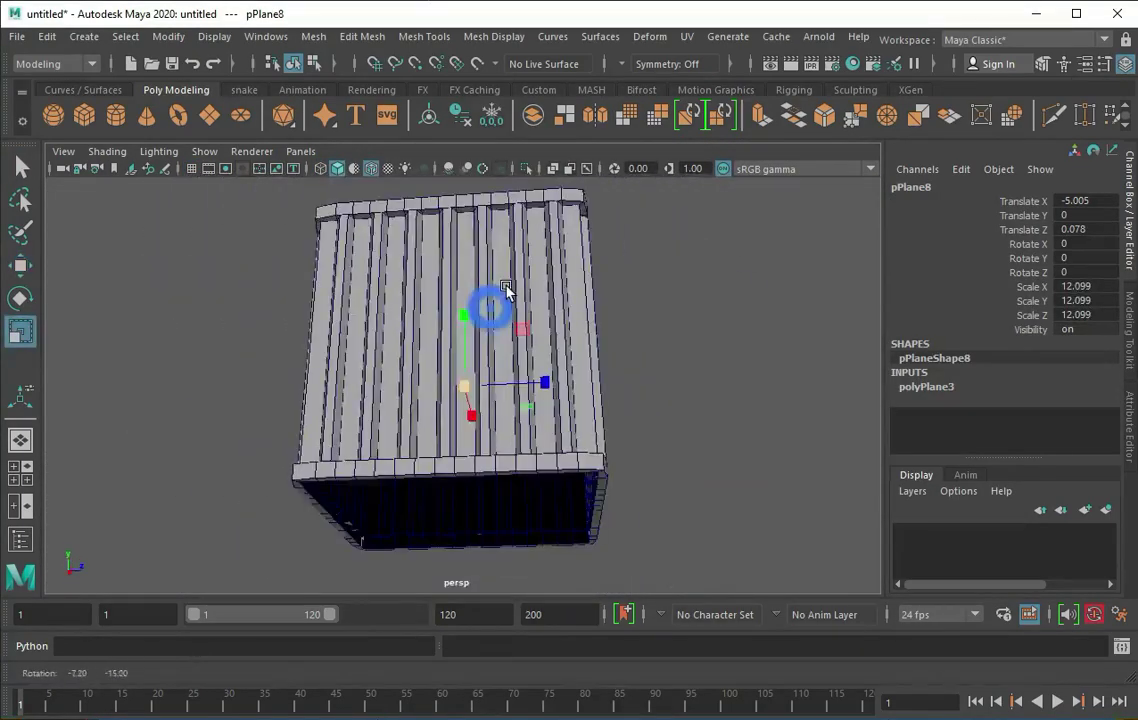
pyautogui.moveTo(472, 335)
pyautogui.mouseDown()
pyautogui.moveTo(465, 432)
pyautogui.moveTo(465, 330)
pyautogui.moveTo(557, 175)
pyautogui.mouseUp()
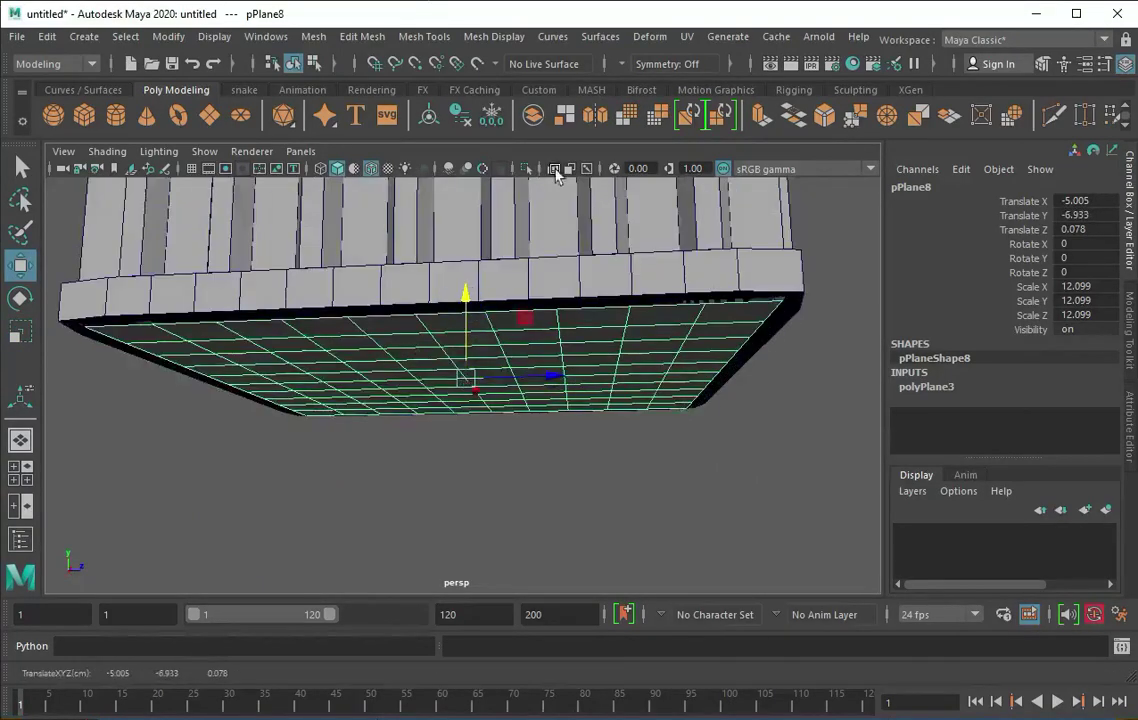
pyautogui.moveTo(474, 300)
pyautogui.keyDown('alt'); pyautogui.mouseDown()
pyautogui.moveTo(589, 374)
pyautogui.moveTo(574, 353)
pyautogui.moveTo(460, 323)
pyautogui.moveTo(494, 398)
pyautogui.mouseUp(); pyautogui.keyUp('alt')
# Extrude the floor plane for thickness and insert several edge loops across the slab.
pyautogui.press('4')
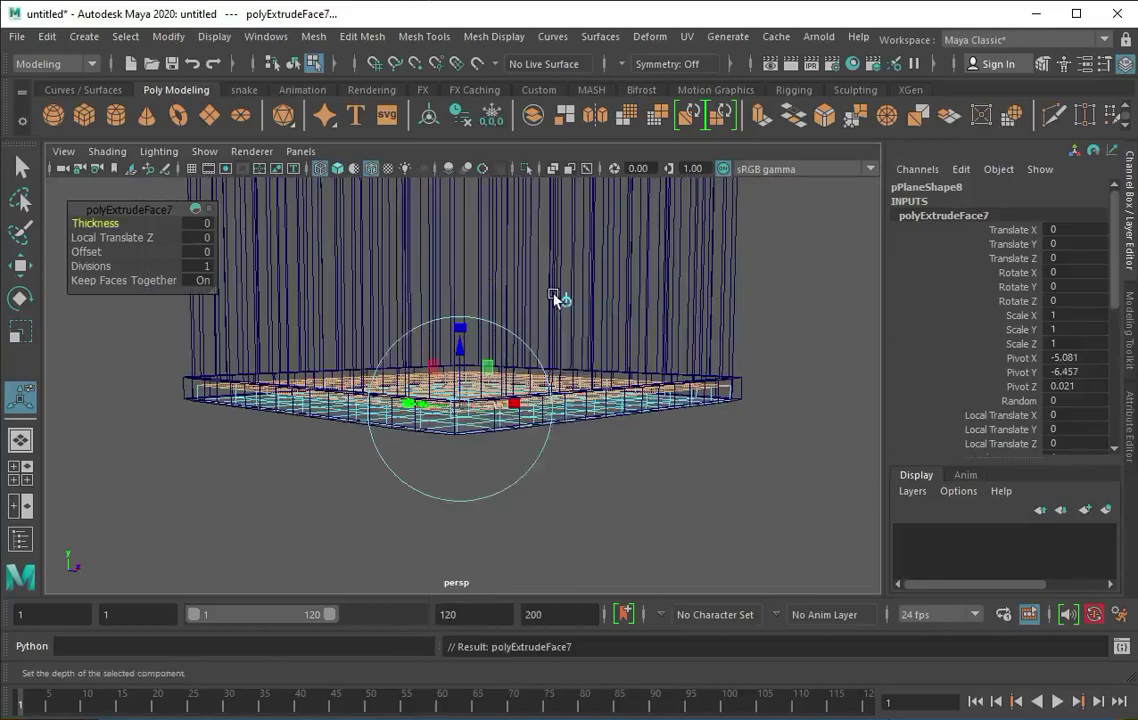
pyautogui.press('F8')
pyautogui.hotkey('ctrl', '1')
pyautogui.press('5')
pyautogui.click(424, 36)
pyautogui.click(445, 174)
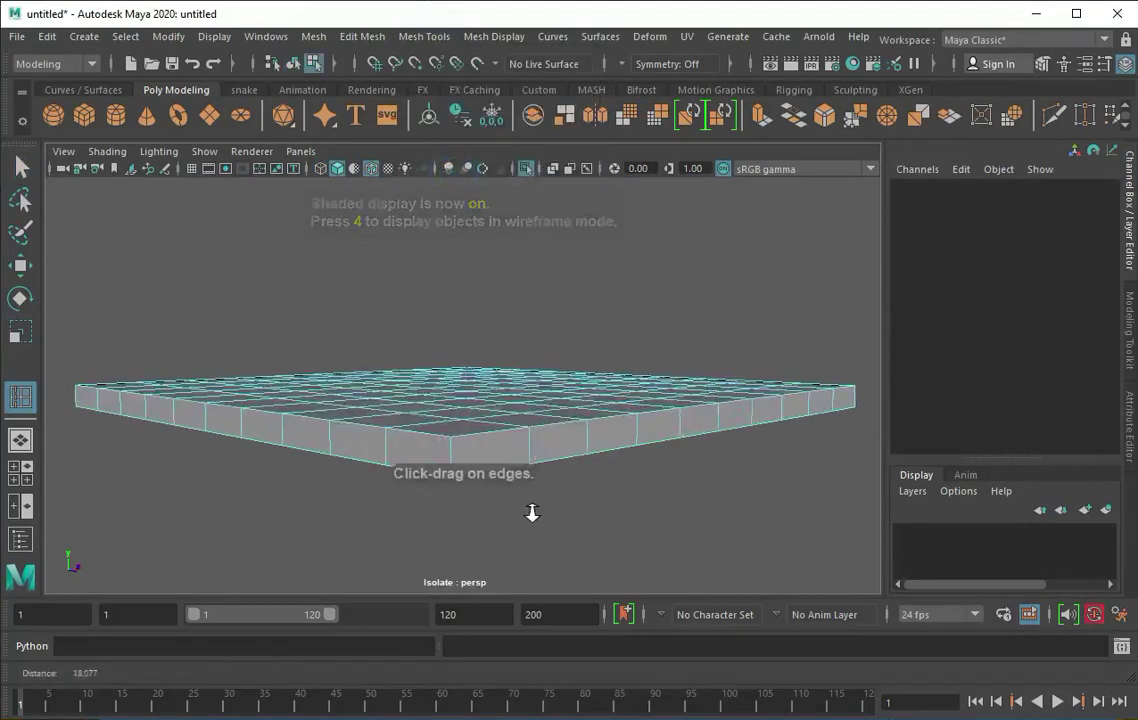
pyautogui.click(452, 460)
pyautogui.click(457, 488)
pyautogui.keyDown('alt'); pyautogui.moveTo(502, 453); pyautogui.dragTo(275, 533); pyautogui.keyUp('alt')
pyautogui.click(856, 433)
pyautogui.moveTo(856, 433)
pyautogui.keyDown('alt'); pyautogui.mouseDown()
pyautogui.moveTo(757, 524)
pyautogui.moveTo(302, 470)
pyautogui.mouseUp(); pyautogui.keyUp('alt')
pyautogui.click(785, 537)
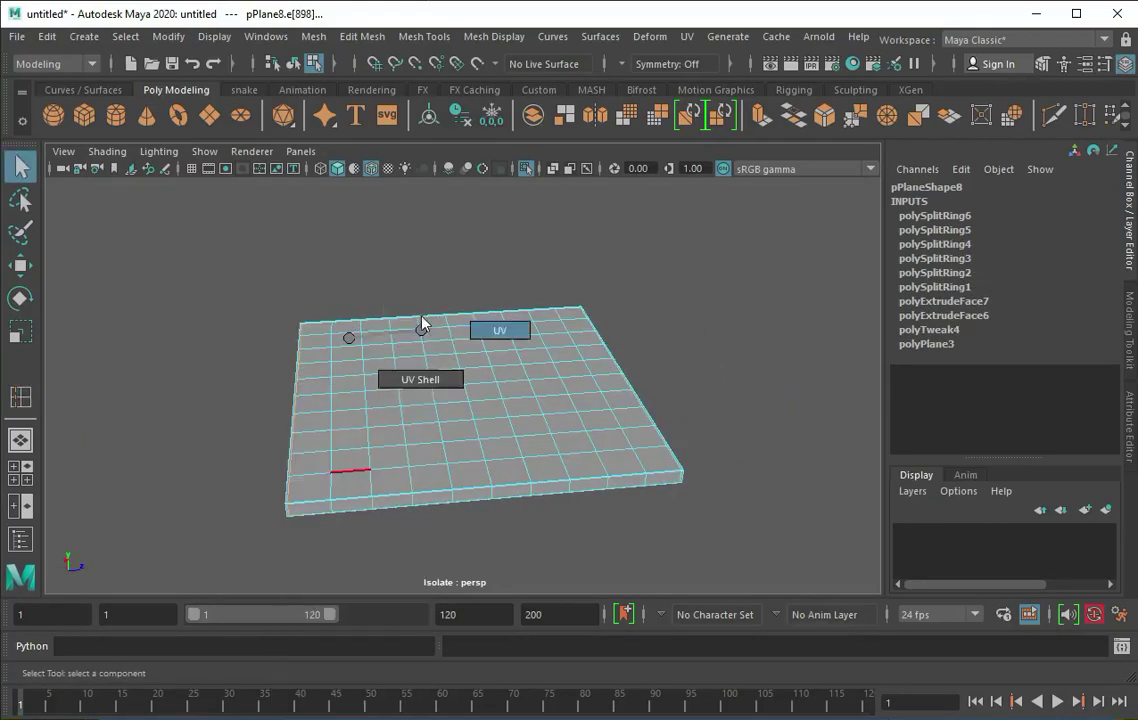
# Scale the floor slab to 12.143 and check its fit inside the crate.
pyautogui.moveTo(422, 325); pyautogui.dragTo(437, 257, button='right')
pyautogui.moveTo(437, 257)
pyautogui.keyDown('alt'); pyautogui.mouseDown()
pyautogui.moveTo(696, 394)
pyautogui.moveTo(668, 287)
pyautogui.moveTo(332, 337)
pyautogui.moveTo(520, 388)
pyautogui.mouseUp(); pyautogui.keyUp('alt')
pyautogui.press('w')
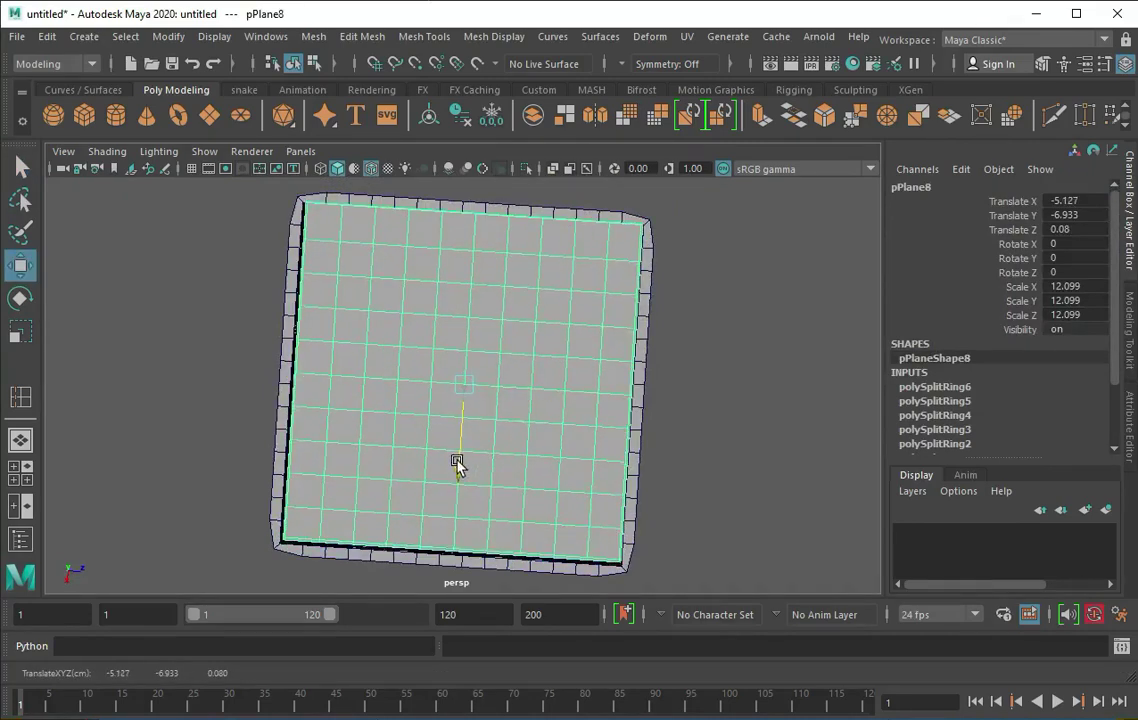
pyautogui.press('r')
pyautogui.moveTo(495, 390); pyautogui.dragTo(615, 460)
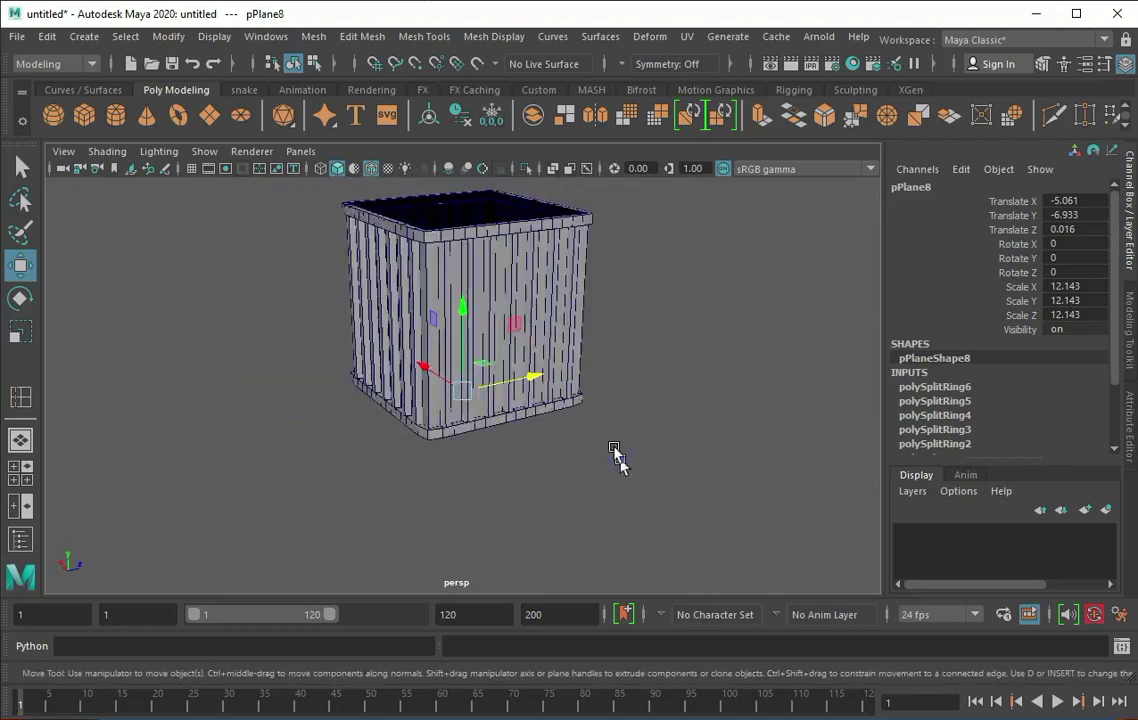
pyautogui.click(615, 460)
pyautogui.moveTo(561, 420)
pyautogui.keyDown('alt'); pyautogui.mouseDown(button='right')
pyautogui.moveTo(475, 316)
pyautogui.moveTo(226, 244)
pyautogui.mouseUp(button='right'); pyautogui.keyUp('alt')
pyautogui.click(470, 340)
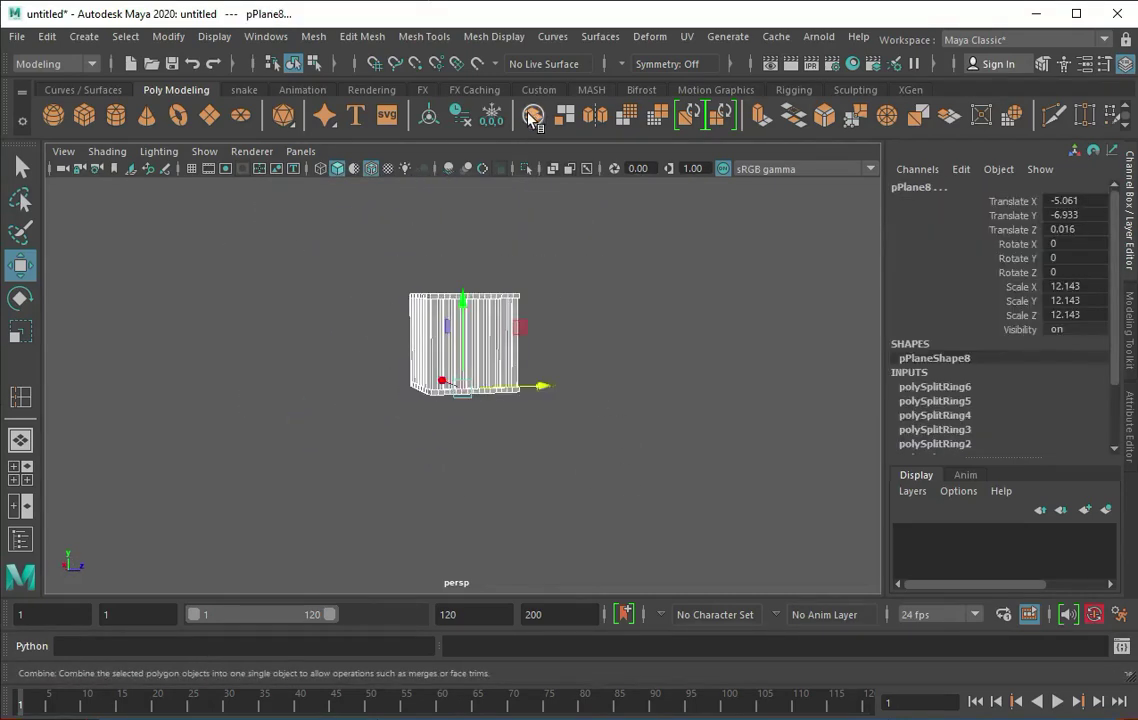
pyautogui.press('t')
pyautogui.keyDown('alt'); pyautogui.moveTo(430, 320); pyautogui.dragTo(640, 316, button='right'); pyautogui.keyUp('alt')
pyautogui.click(641, 316)
pyautogui.keyDown('alt'); pyautogui.moveTo(641, 316); pyautogui.dragTo(605, 325); pyautogui.keyUp('alt')
# Create a new plane, scale it to 20.92, centre it over the crate and raise it to Y 7.616.
pyautogui.scroll(-3, 605, 325)
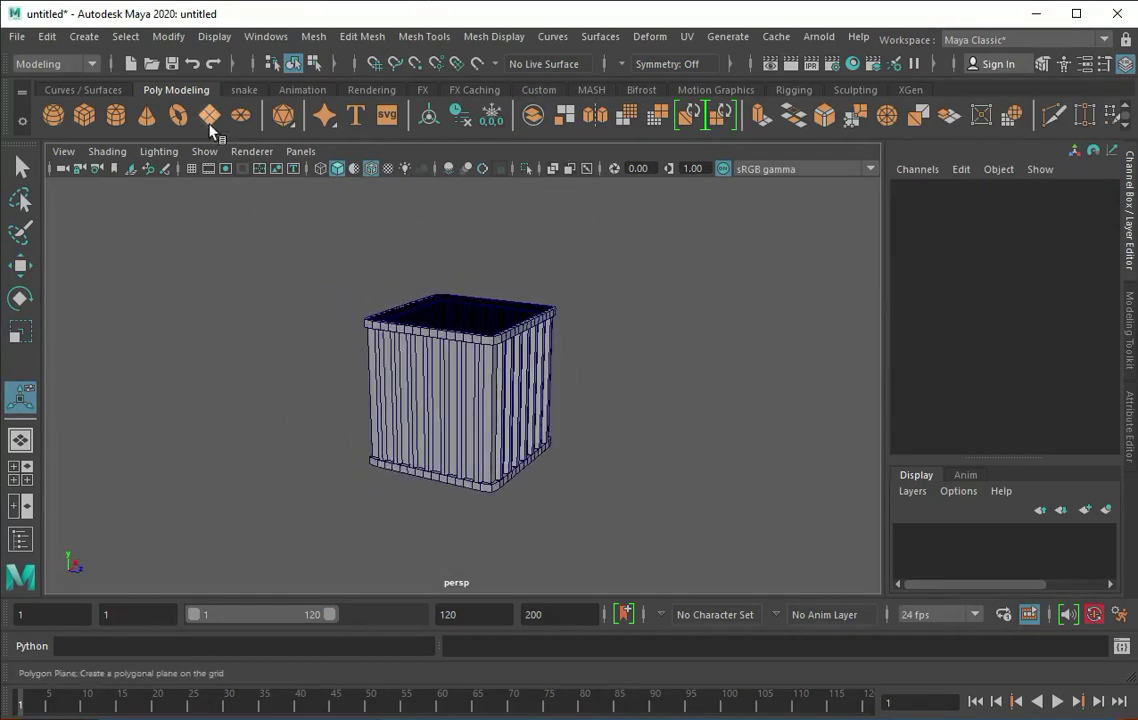
pyautogui.click(209, 114)
pyautogui.press('space')
pyautogui.press('space')
pyautogui.press('r')
pyautogui.moveTo(516, 396); pyautogui.dragTo(793, 493)
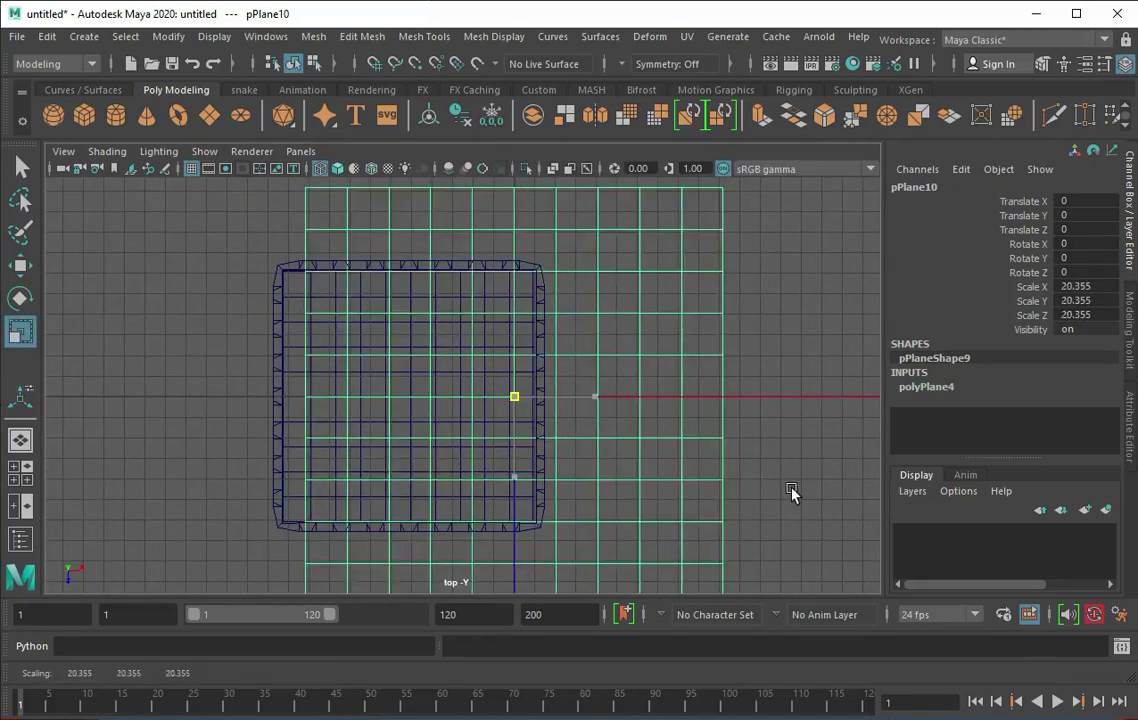
pyautogui.press('w')
pyautogui.moveTo(516, 396); pyautogui.dragTo(432, 401)
pyautogui.press('r')
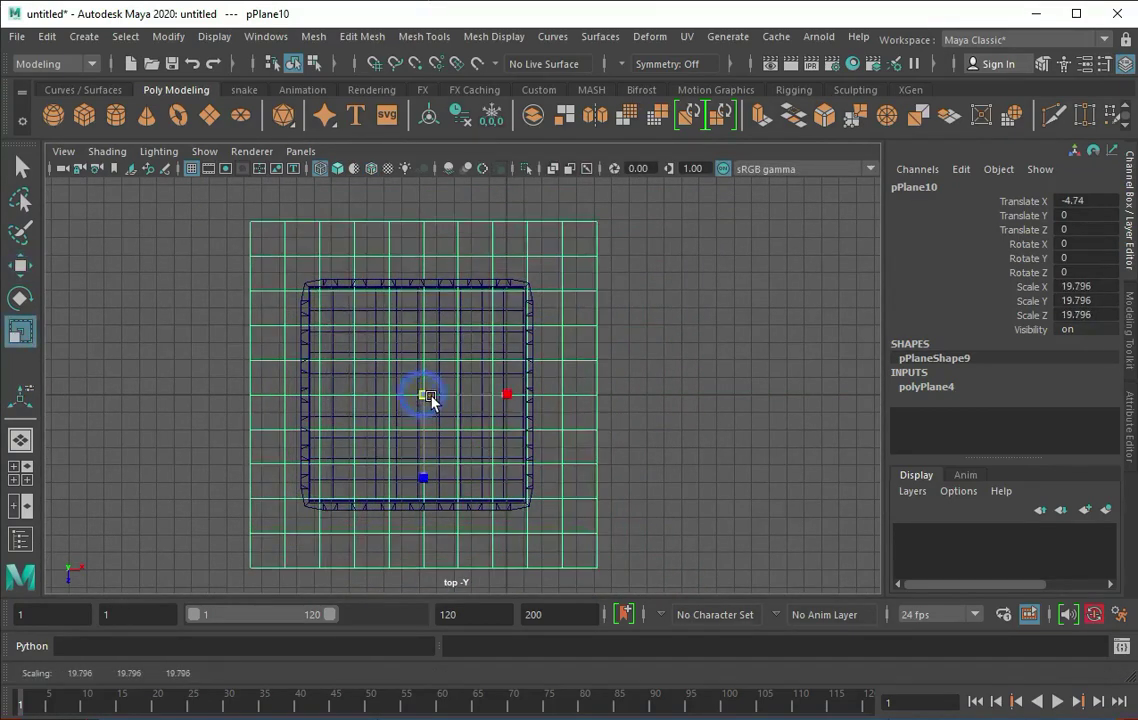
pyautogui.press('space')
pyautogui.press('space')
pyautogui.press('w')
pyautogui.moveTo(452, 302)
pyautogui.keyDown('alt'); pyautogui.mouseDown()
pyautogui.moveTo(470, 348)
pyautogui.moveTo(640, 330)
pyautogui.moveTo(1003, 368)
pyautogui.mouseUp(); pyautogui.keyUp('alt')
pyautogui.press('r')
# Set the plane's Subdivisions Width and Height to 30.
pyautogui.hotkey('ctrl', 'a')
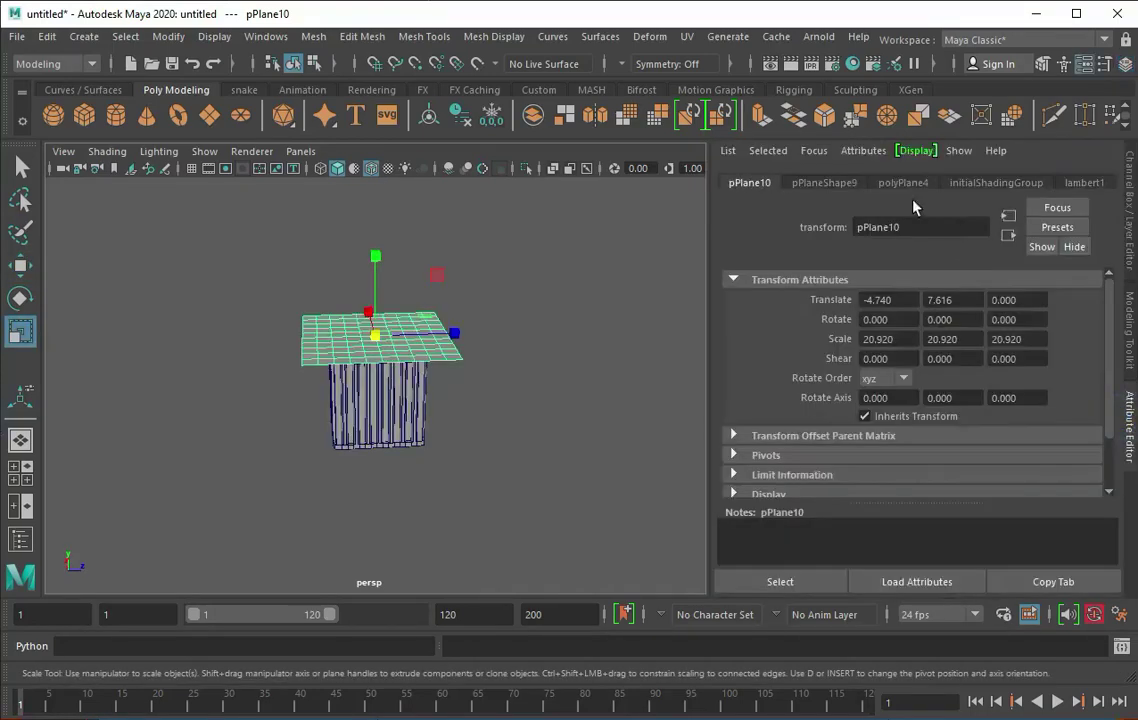
pyautogui.click(903, 182)
pyautogui.doubleClick(888, 340)
pyautogui.write('30')
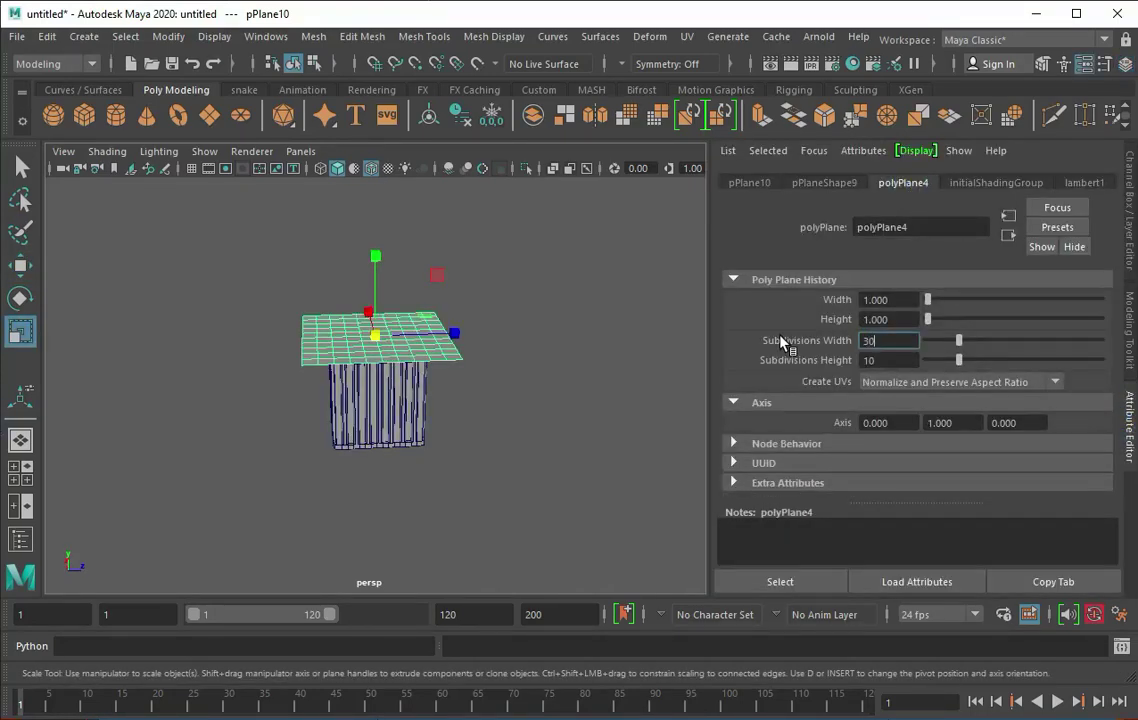
pyautogui.press('Tab')
pyautogui.write('30')
pyautogui.press('Return')
pyautogui.scroll(2, 460, 457)
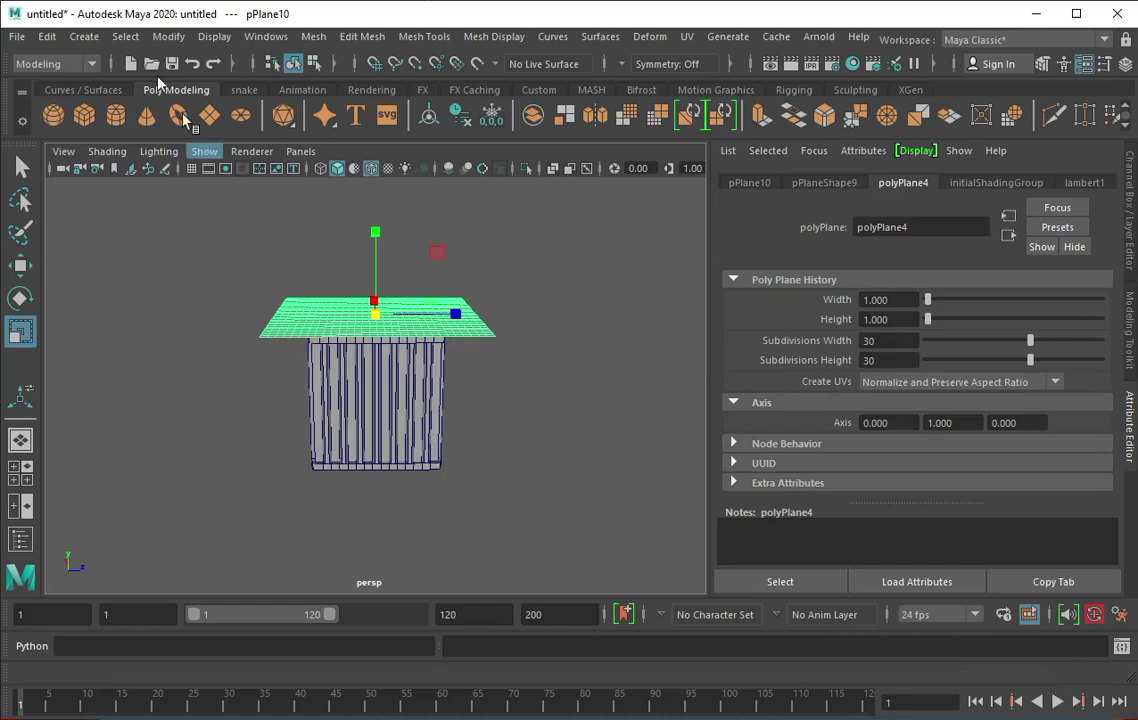
pyautogui.click(418, 37)
# Convert the plane to an nCloth and make the crate a passive collider.
pyautogui.click(445, 97)
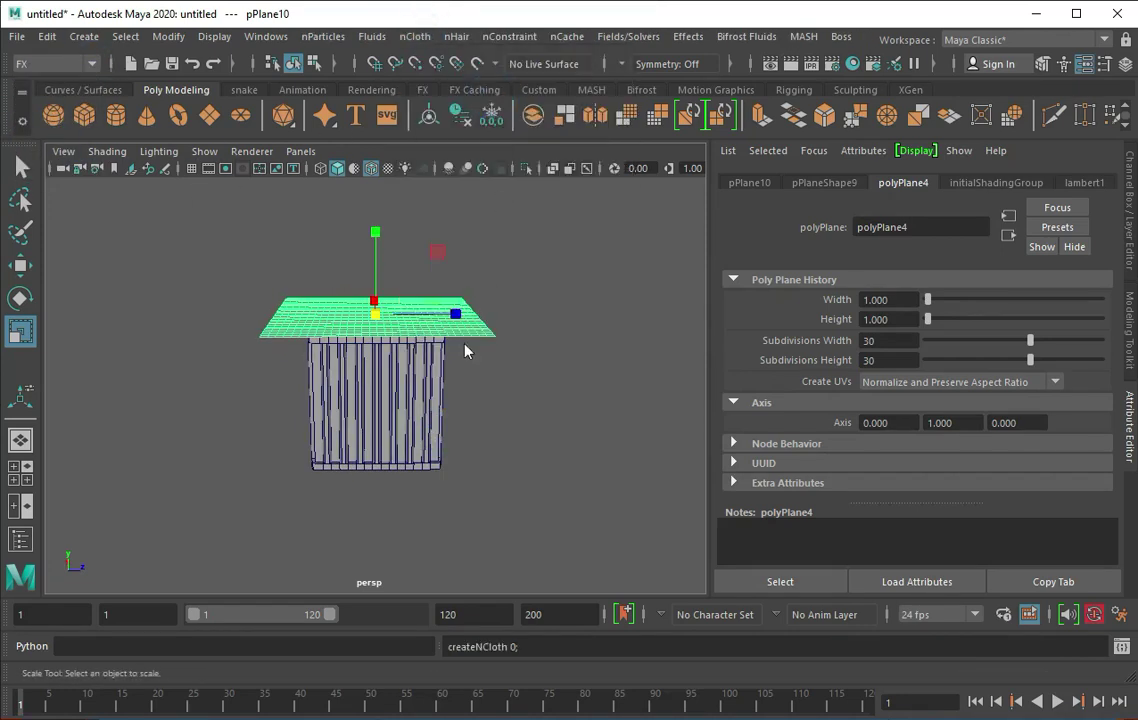
pyautogui.click(416, 418)
pyautogui.click(418, 37)
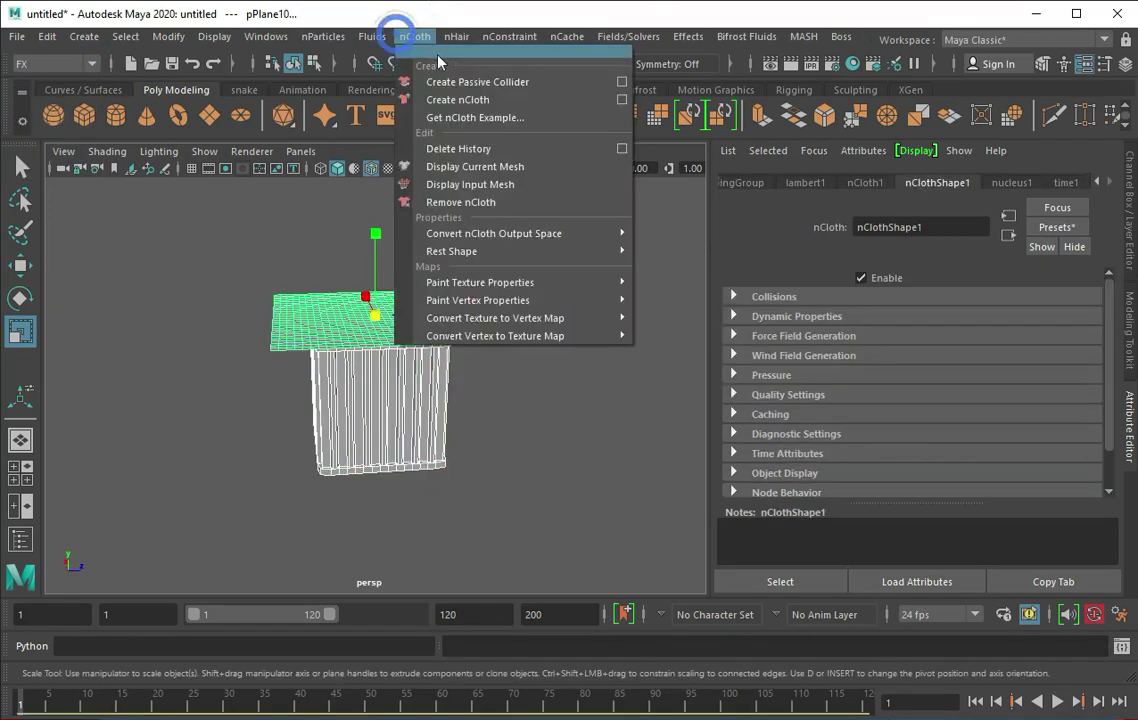
pyautogui.click(460, 61)
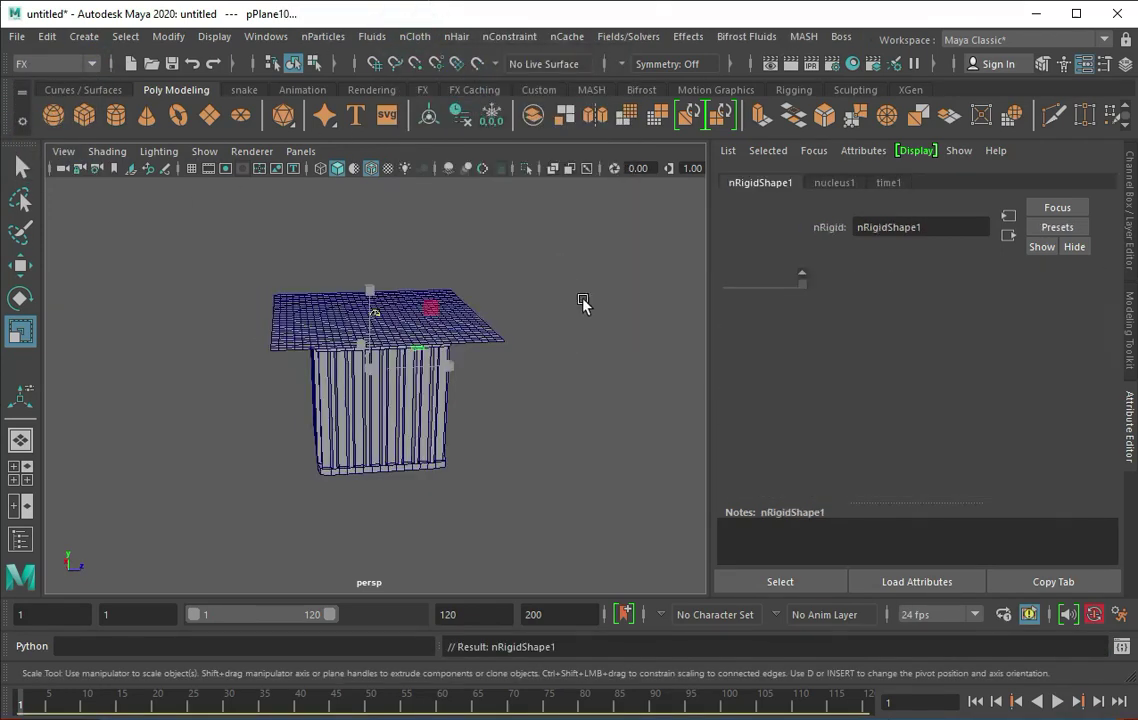
pyautogui.moveTo(462, 323)
pyautogui.keyDown('alt'); pyautogui.mouseDown()
pyautogui.moveTo(606, 437)
pyautogui.moveTo(286, 362)
pyautogui.mouseUp(); pyautogui.keyUp('alt')
pyautogui.click(1057, 702)
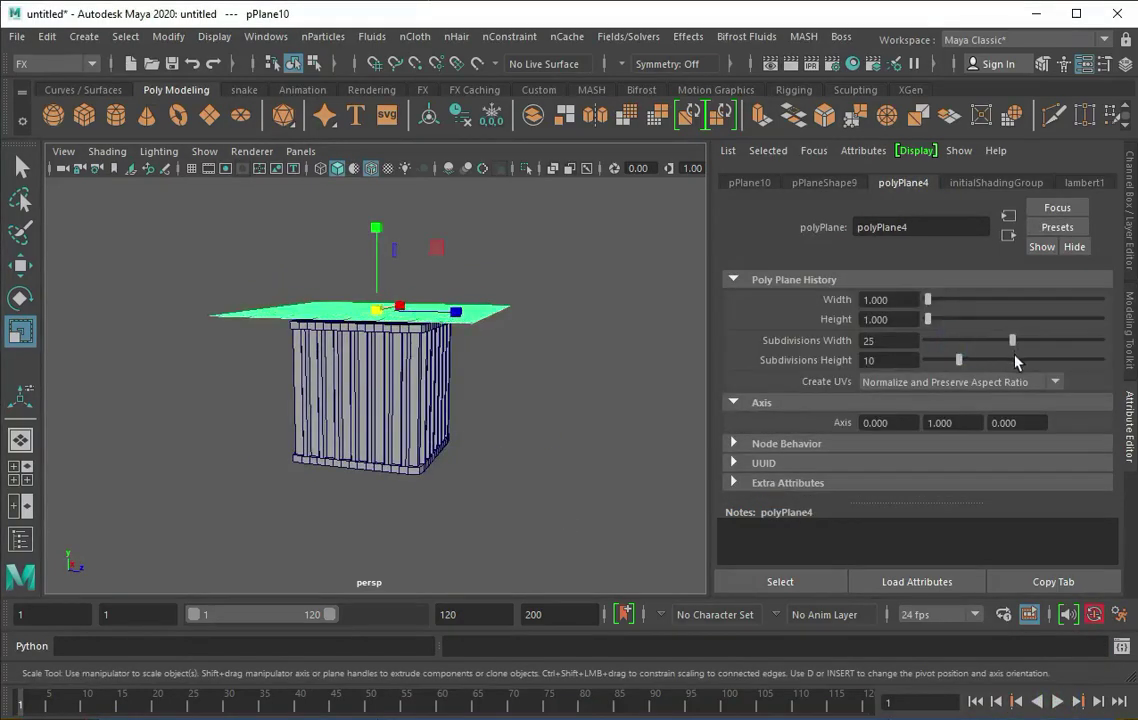
# Raise the plane's height subdivisions to 30 and reapply the crate as a passive collider.
pyautogui.click(1030, 360)
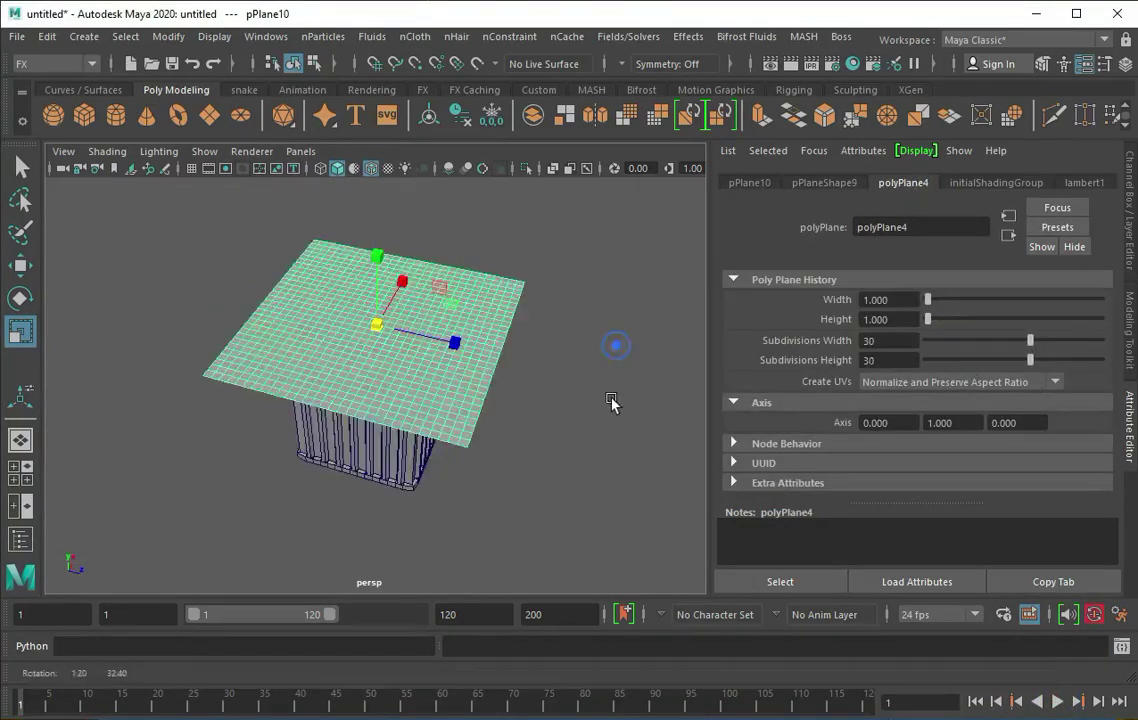
pyautogui.keyDown('alt'); pyautogui.moveTo(612, 402); pyautogui.dragTo(300, 342); pyautogui.keyUp('alt')
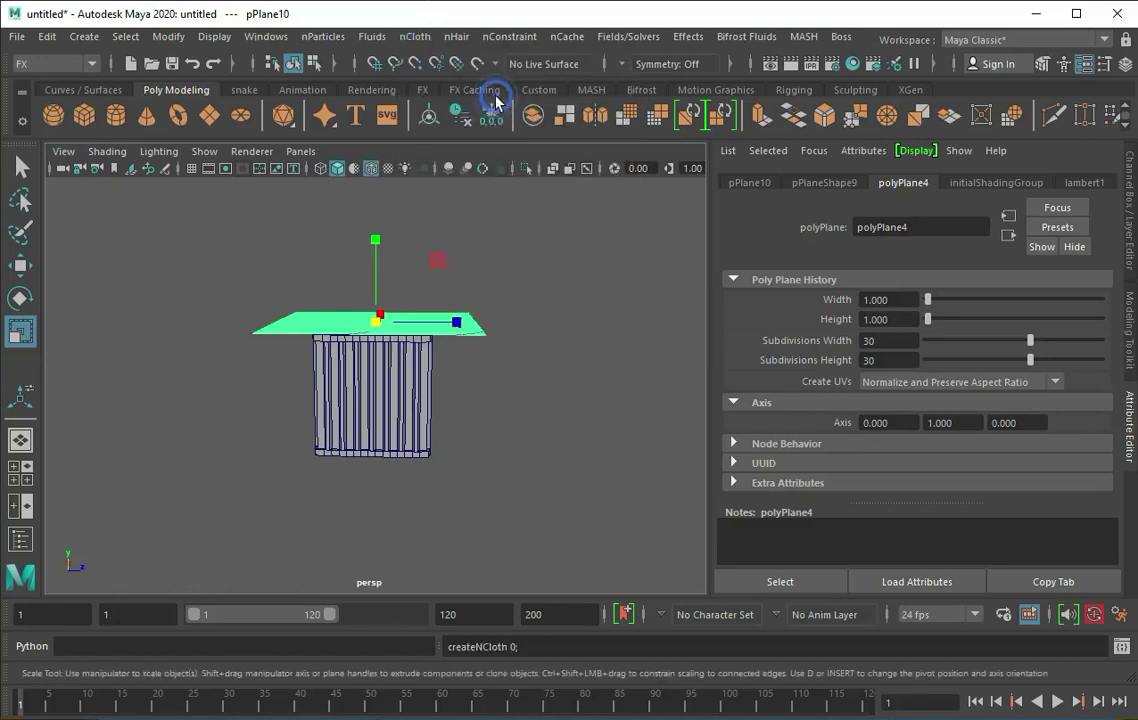
pyautogui.click(320, 380)
pyautogui.keyDown('shift'); pyautogui.click(300, 330); pyautogui.keyUp('shift')
pyautogui.click(415, 36)
pyautogui.click(430, 78)
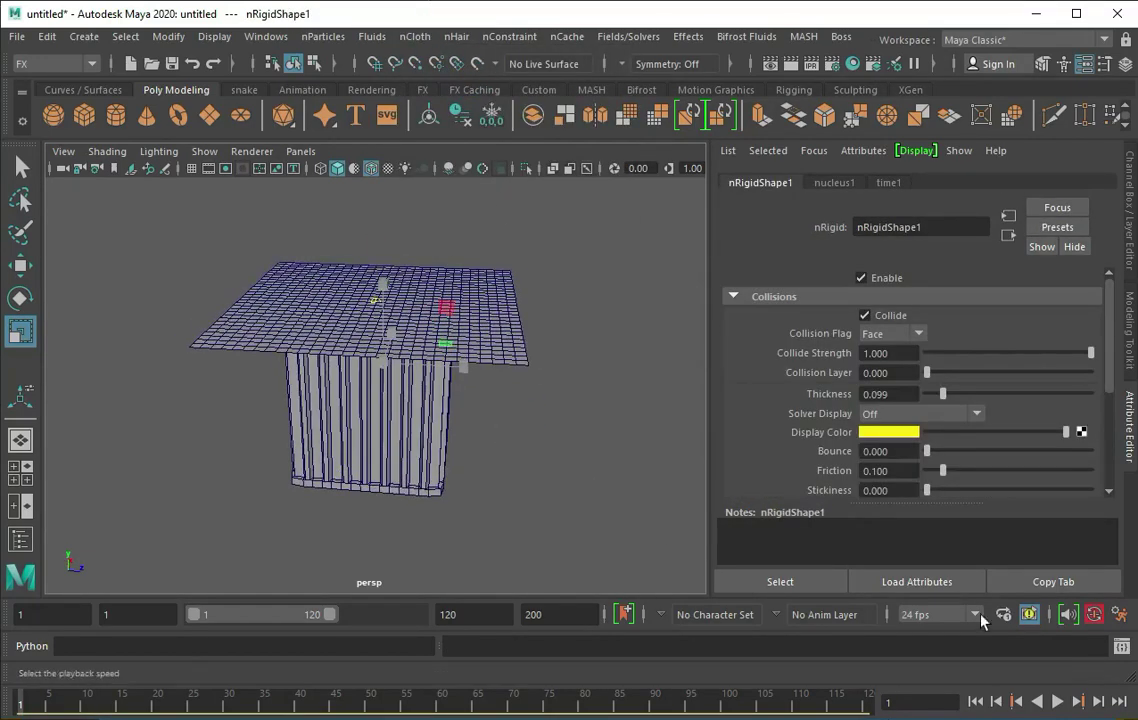
# Extend the range end to 300 frames and play the simulation to frame 235.
pyautogui.hotkey('alt', 'v')
pyautogui.press('Escape')
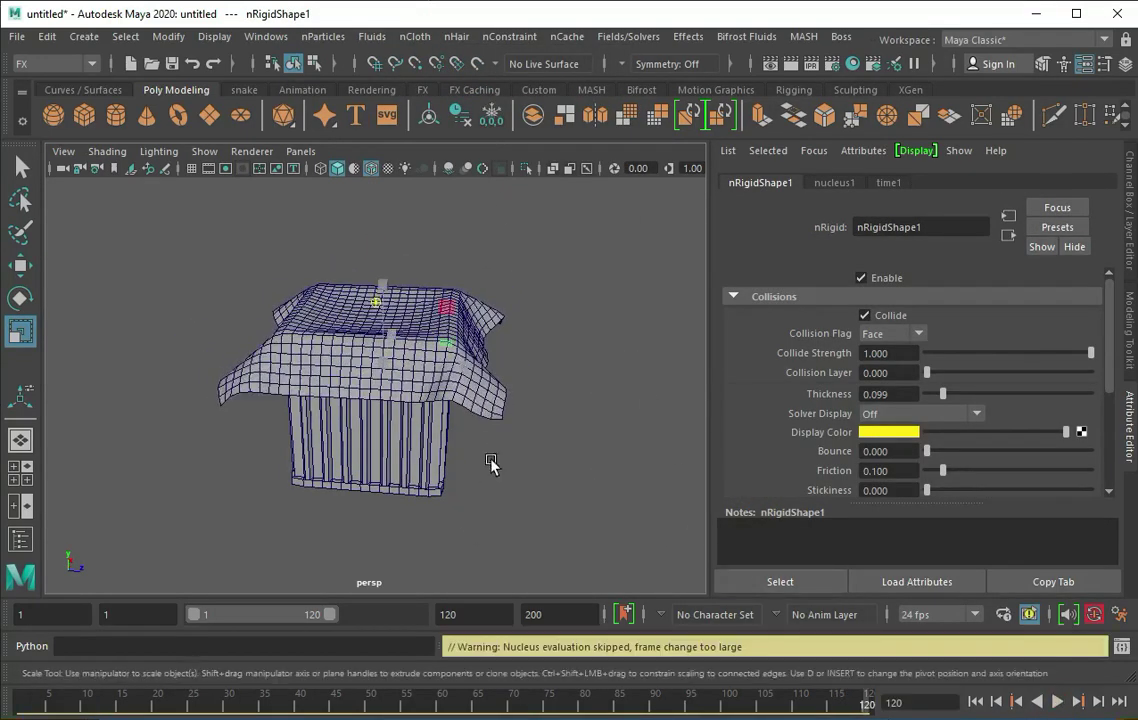
pyautogui.write('200300')
pyautogui.press('Return')
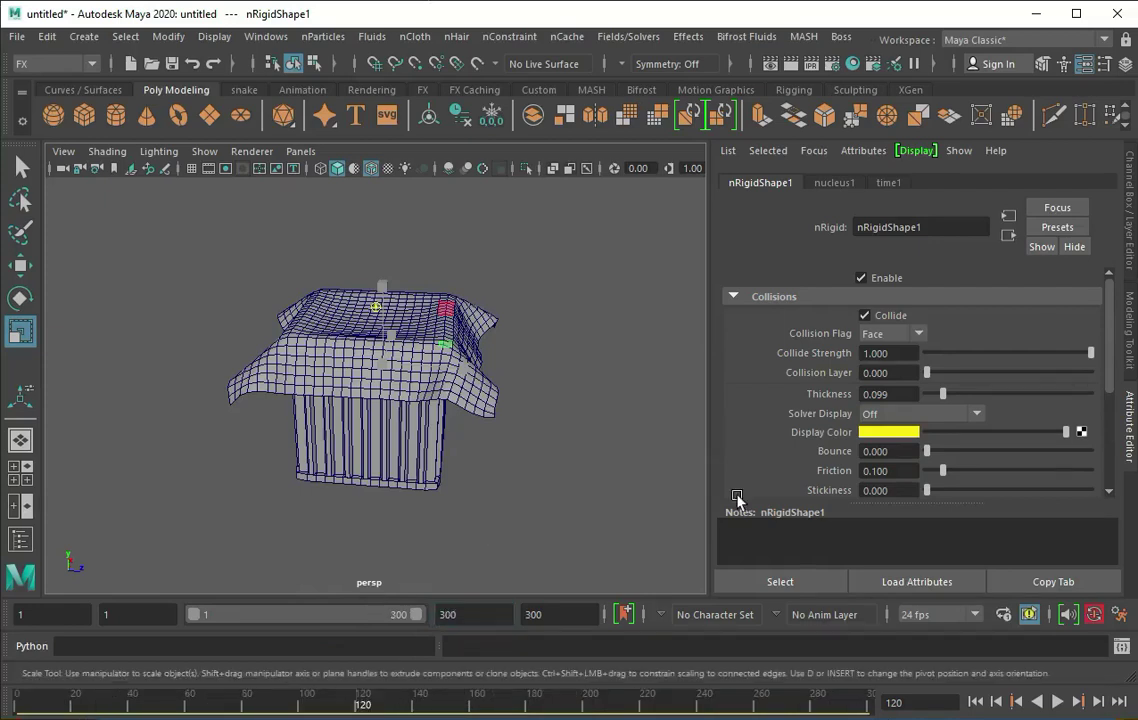
pyautogui.click(1057, 702)
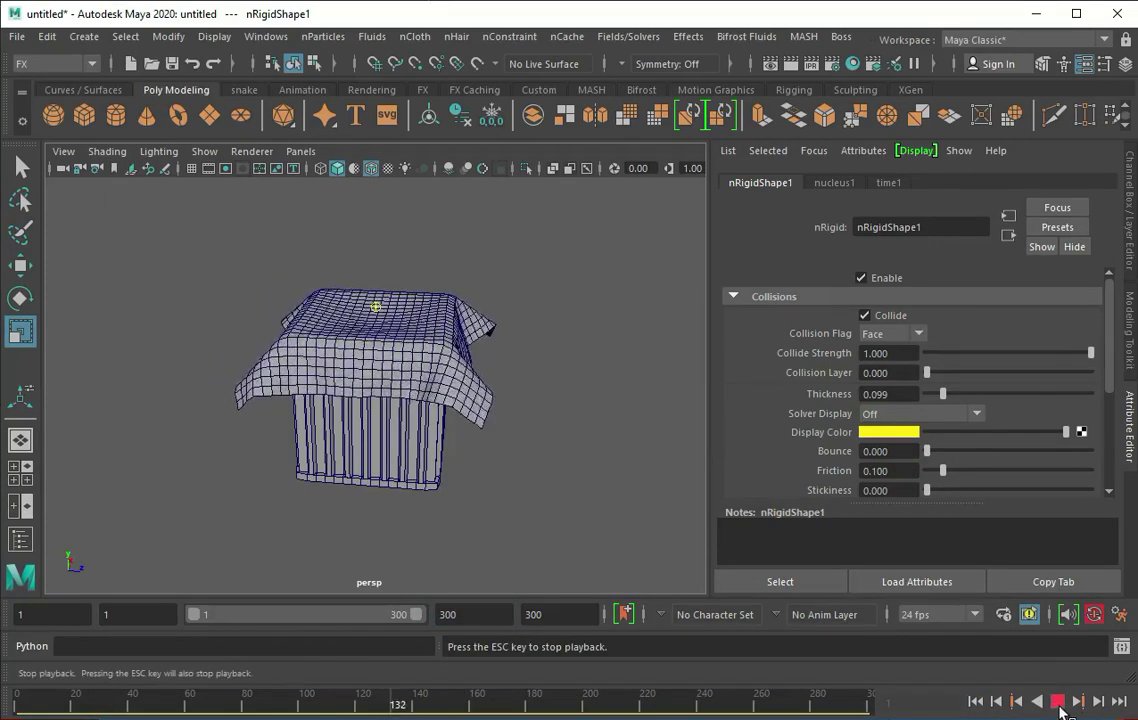
pyautogui.click(1062, 708)
pyautogui.moveTo(566, 386)
pyautogui.keyDown('alt'); pyautogui.mouseDown()
pyautogui.moveTo(711, 367)
pyautogui.moveTo(304, 313)
pyautogui.mouseUp(); pyautogui.keyUp('alt')
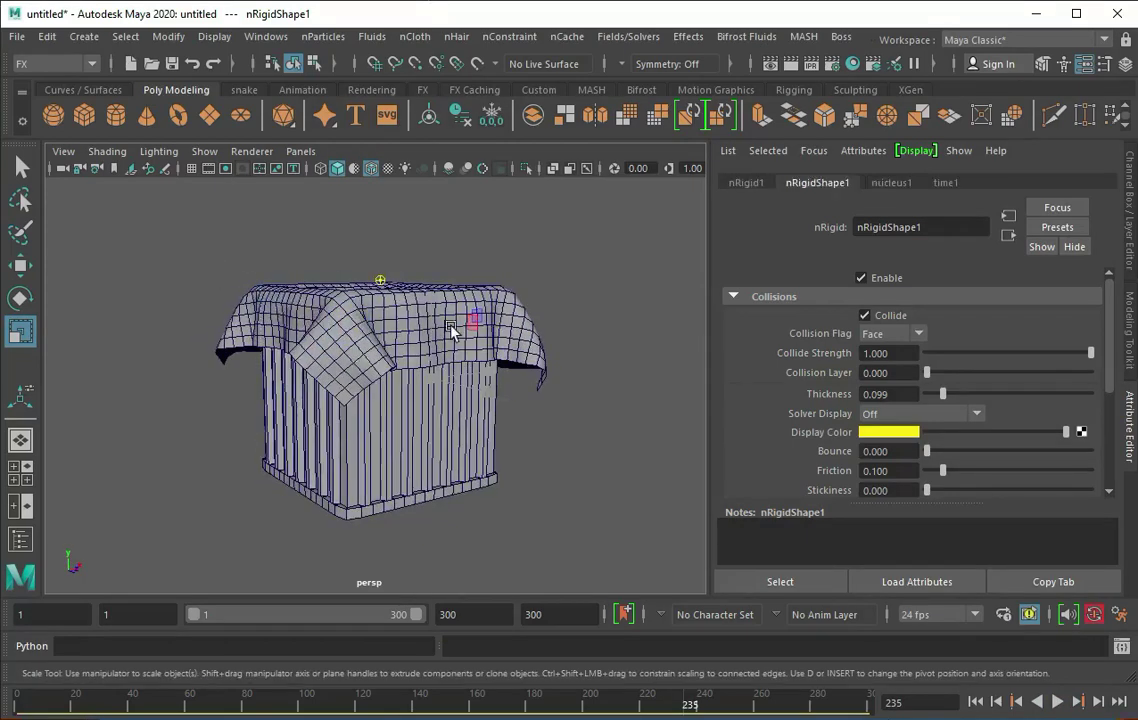
pyautogui.moveTo(452, 330)
pyautogui.keyDown('alt'); pyautogui.mouseDown()
pyautogui.moveTo(429, 343)
pyautogui.moveTo(470, 340)
pyautogui.mouseUp(); pyautogui.keyUp('alt')
pyautogui.click(390, 310)
# Delete the cloth's non-deformer history and undo a stray move of the cloth.
pyautogui.click(47, 36)
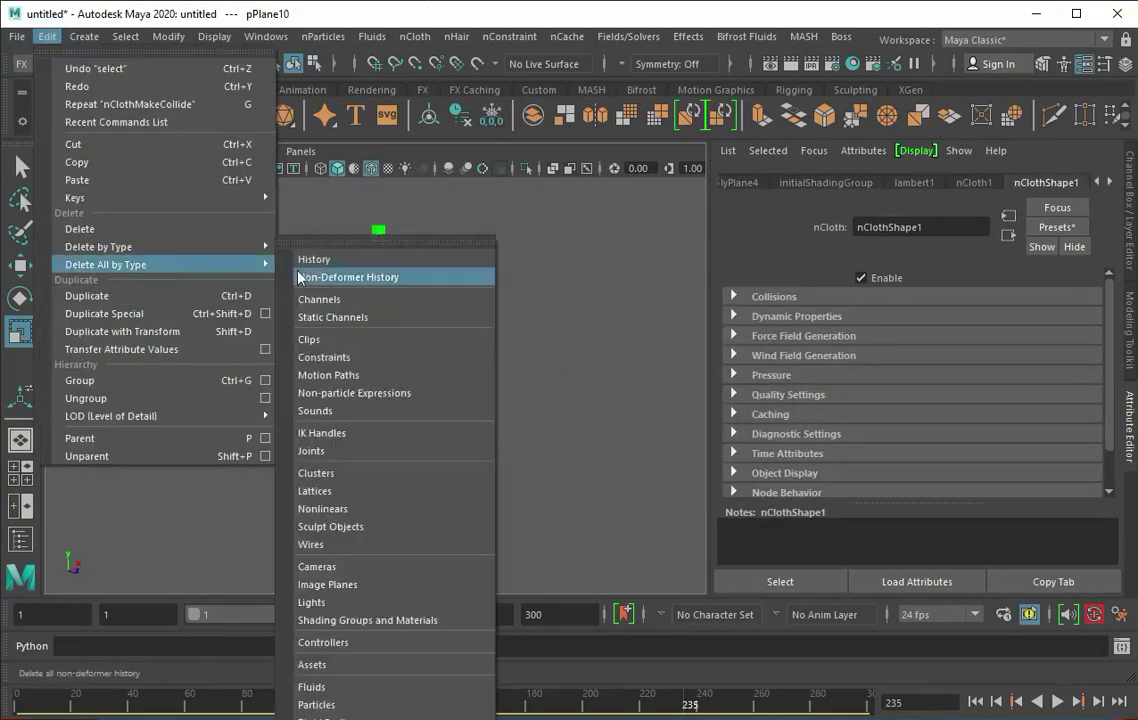
pyautogui.click(298, 277)
pyautogui.click(474, 310)
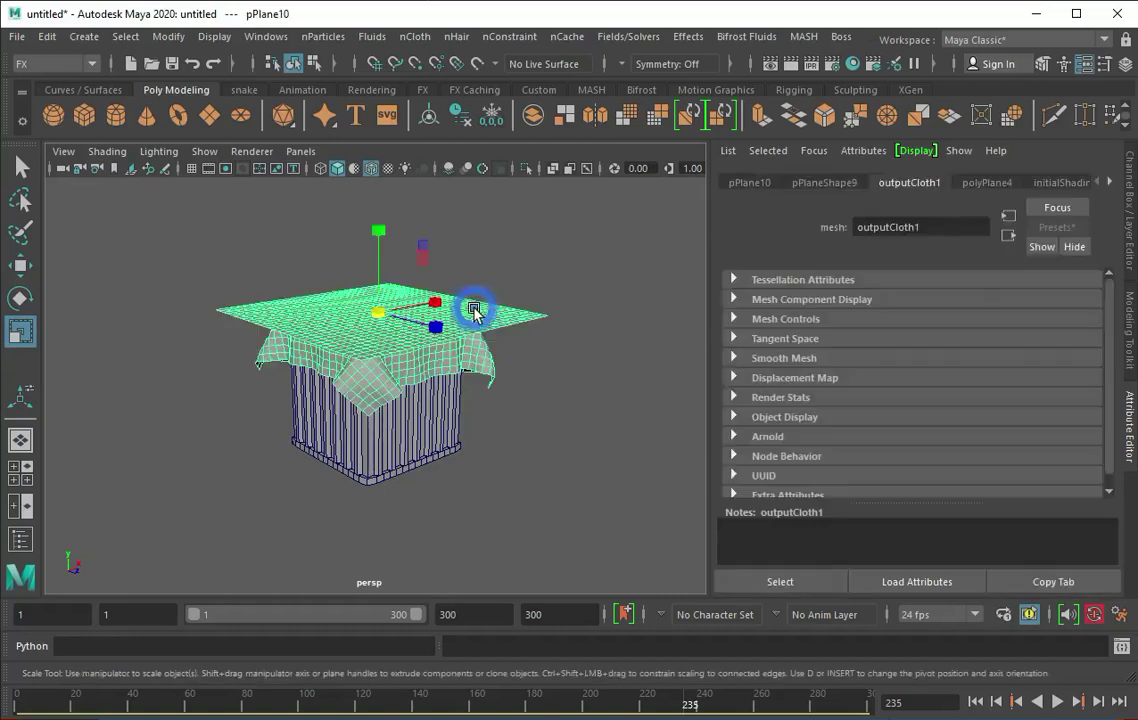
pyautogui.hotkey('ctrl', 'z')
pyautogui.hotkey('ctrl', 'z')
pyautogui.moveTo(472, 316)
pyautogui.keyDown('alt'); pyautogui.mouseDown()
pyautogui.moveTo(338, 330)
pyautogui.moveTo(333, 348)
pyautogui.mouseUp(); pyautogui.keyUp('alt')
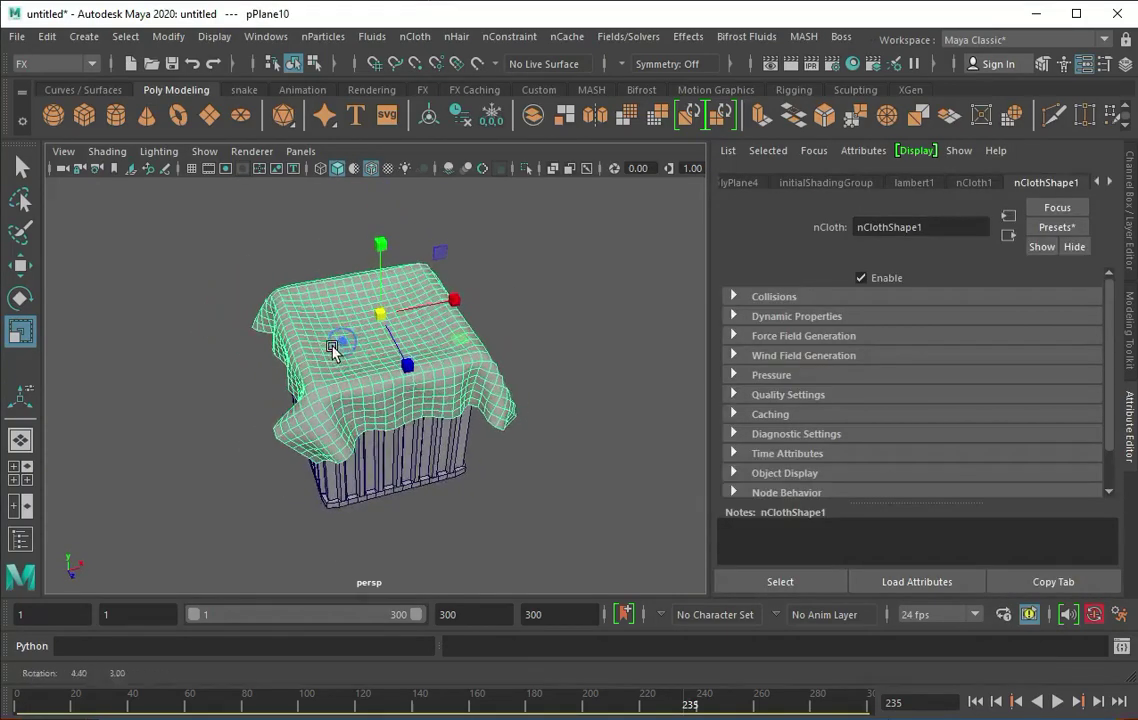
pyautogui.press('w')
pyautogui.hotkey('ctrl', 'z')
pyautogui.scroll(3, 406, 343)
pyautogui.hotkey('ctrl', 'a')
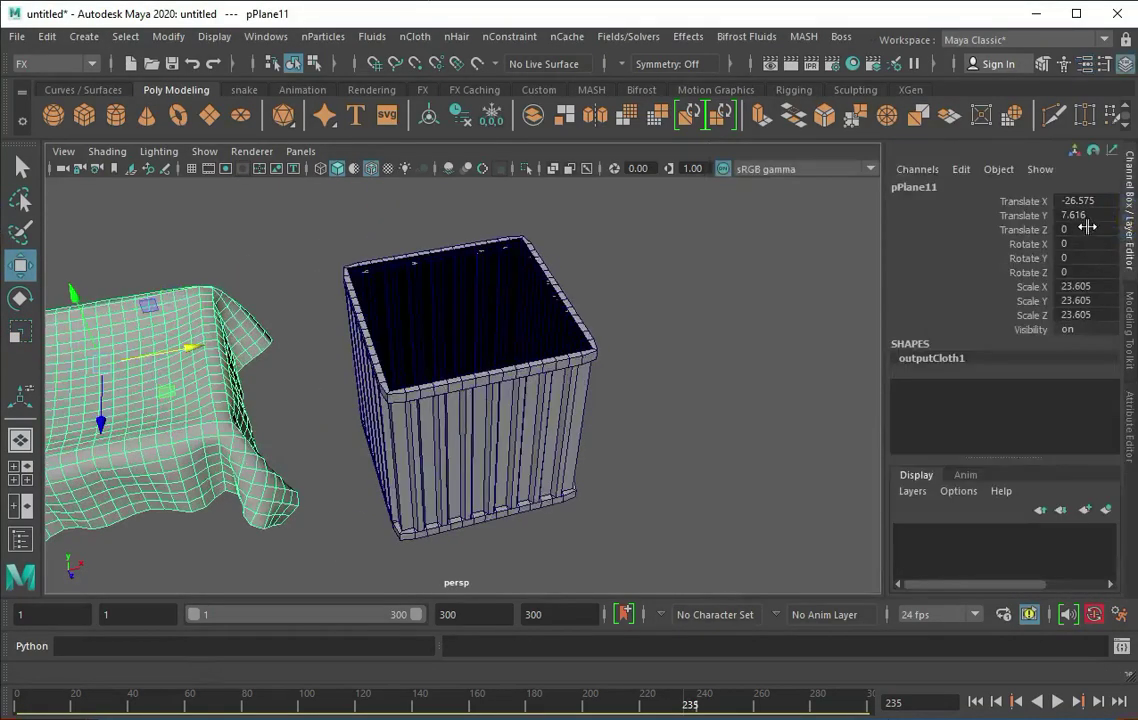
pyautogui.press('Return')
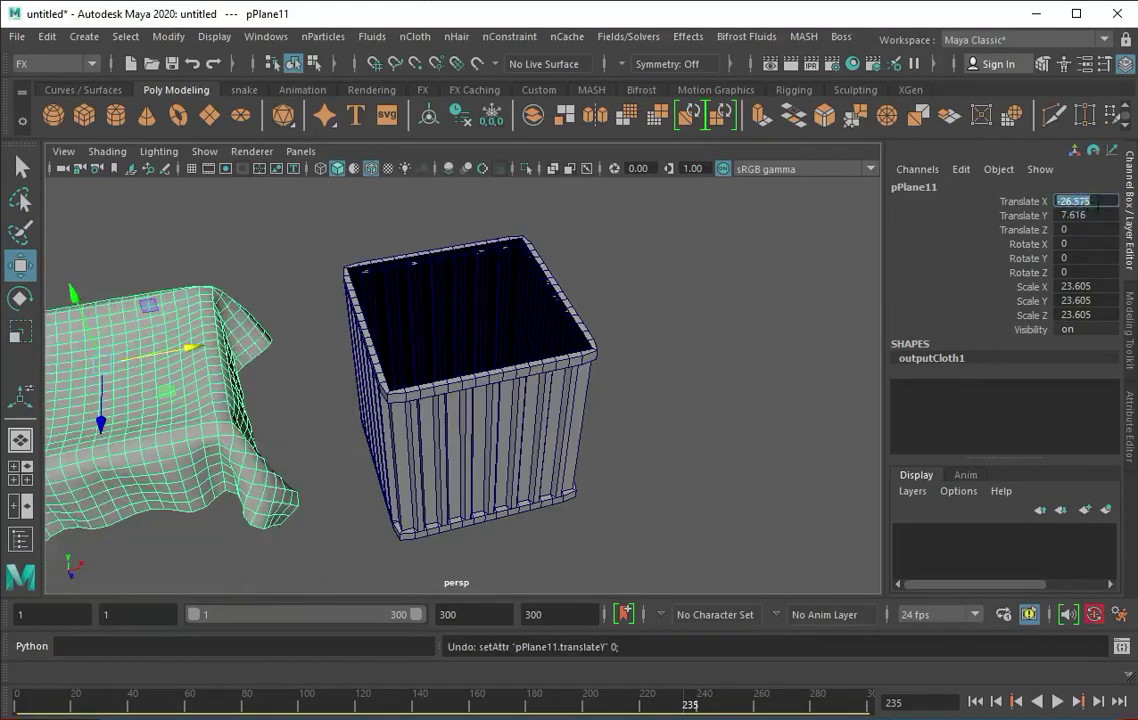
pyautogui.moveTo(640, 300)
pyautogui.keyDown('alt'); pyautogui.mouseDown()
pyautogui.moveTo(660, 316)
pyautogui.moveTo(335, 326)
pyautogui.moveTo(278, 363)
pyautogui.moveTo(546, 348)
pyautogui.moveTo(643, 368)
pyautogui.moveTo(465, 394)
pyautogui.moveTo(525, 455)
pyautogui.moveTo(645, 389)
pyautogui.moveTo(516, 457)
pyautogui.moveTo(114, 244)
pyautogui.mouseUp(); pyautogui.keyUp('alt')
pyautogui.hotkey('ctrl', 'z')
pyautogui.click(645, 389)
# Create a cube, delete its end faces and scale it into a thin 0.743 strip.
pyautogui.click(84, 114)
pyautogui.press('r')
pyautogui.moveTo(523, 470); pyautogui.dragTo(363, 470)
pyautogui.rightClick(457, 280)
pyautogui.click(450, 470)
pyautogui.press('Delete')
pyautogui.keyDown('alt'); pyautogui.moveTo(450, 470); pyautogui.dragTo(406, 432); pyautogui.keyUp('alt')
pyautogui.click(406, 432)
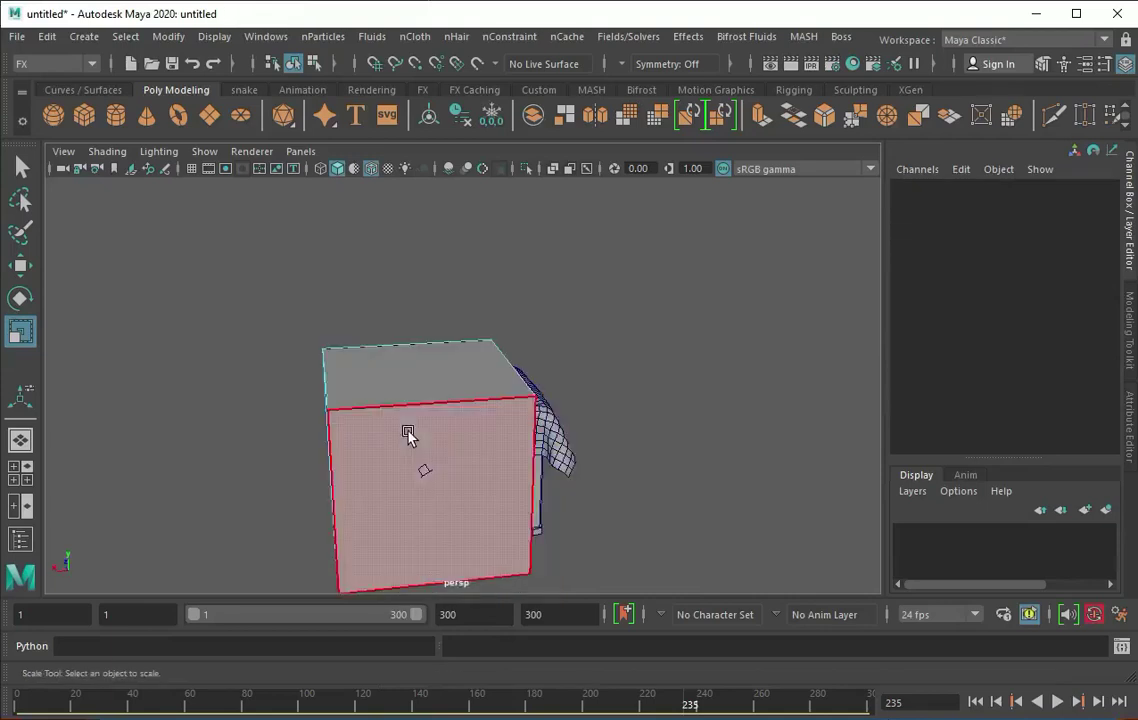
pyautogui.press('Delete')
pyautogui.moveTo(343, 460)
pyautogui.mouseDown()
pyautogui.moveTo(428, 480)
pyautogui.moveTo(433, 418)
pyautogui.mouseUp()
pyautogui.hotkey('ctrl', 'z')
pyautogui.hotkey('ctrl', 'z')
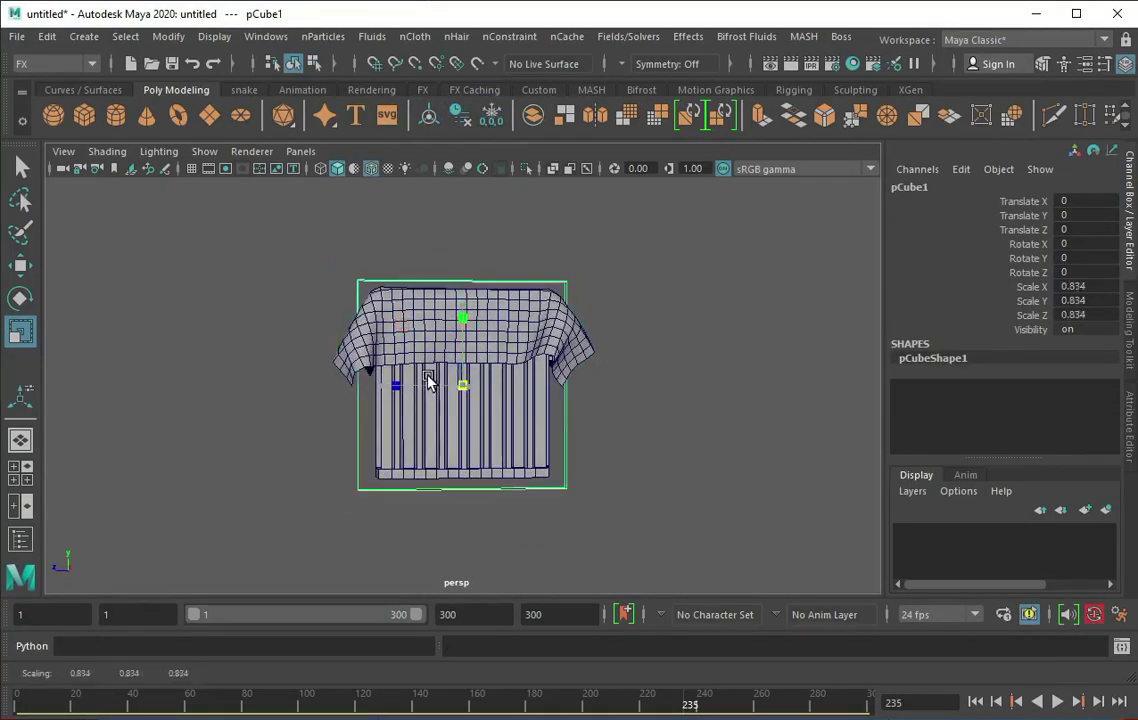
pyautogui.hotkey('ctrl', 'z')
# Insert edge loops across the strap strip.
pyautogui.moveTo(430, 381)
pyautogui.keyDown('alt'); pyautogui.mouseDown(button='right')
pyautogui.moveTo(392, 343)
pyautogui.moveTo(443, 345)
pyautogui.mouseUp(button='right'); pyautogui.keyUp('alt')
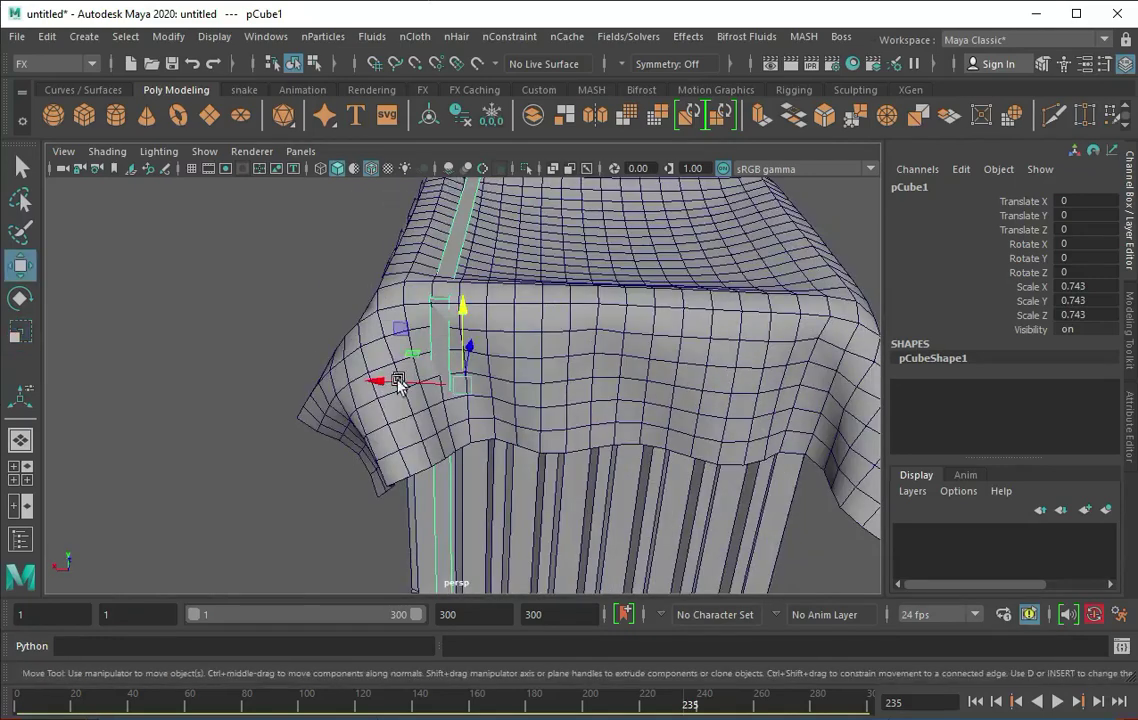
pyautogui.scroll(-5, 468, 338)
pyautogui.moveTo(559, 363)
pyautogui.keyDown('alt'); pyautogui.mouseDown()
pyautogui.moveTo(584, 368)
pyautogui.moveTo(117, 233)
pyautogui.mouseUp(); pyautogui.keyUp('alt')
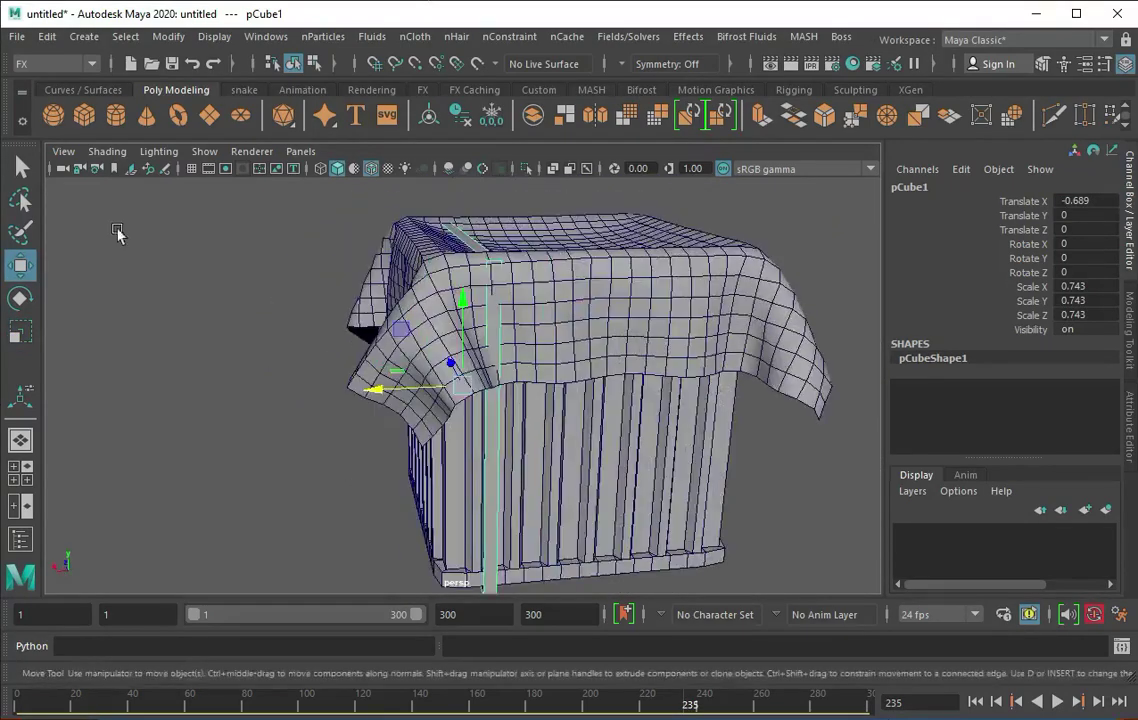
pyautogui.click(424, 36)
pyautogui.click(465, 165)
pyautogui.moveTo(533, 323)
pyautogui.keyDown('alt'); pyautogui.mouseDown()
pyautogui.moveTo(470, 302)
pyautogui.moveTo(371, 311)
pyautogui.moveTo(389, 373)
pyautogui.moveTo(378, 247)
pyautogui.mouseUp(); pyautogui.keyUp('alt')
pyautogui.click(470, 318)
pyautogui.click(389, 373)
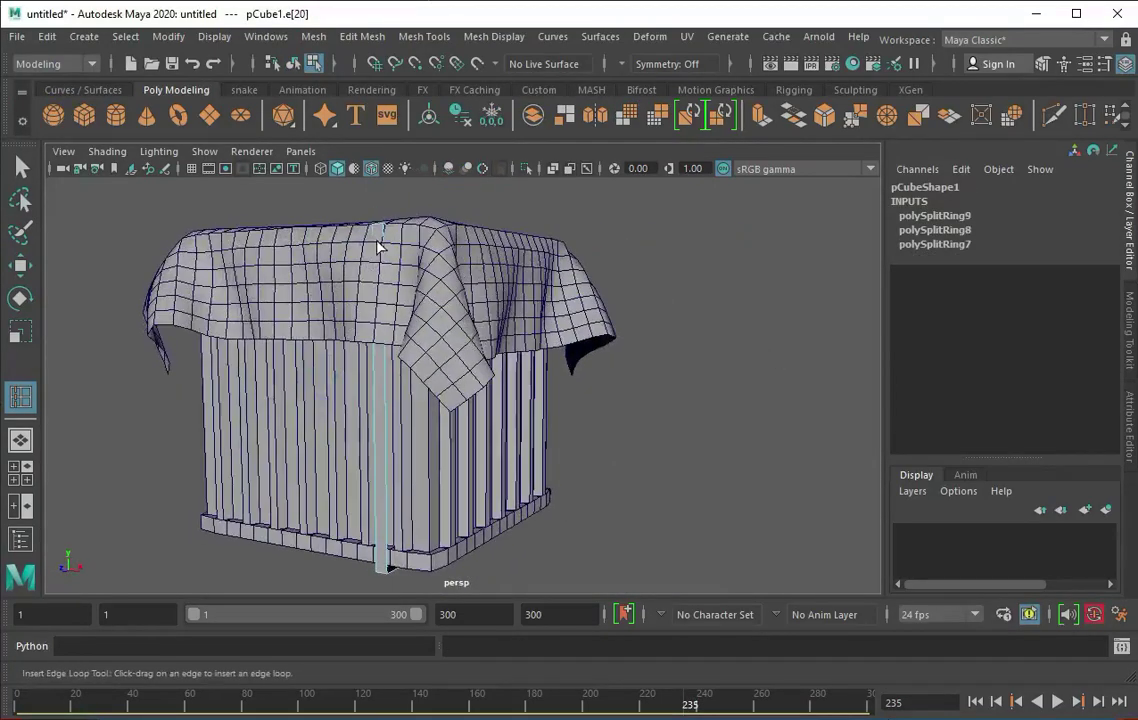
# Insert four more edge loops along the strap pCube1, undoing the last stray change.
pyautogui.click(384, 298)
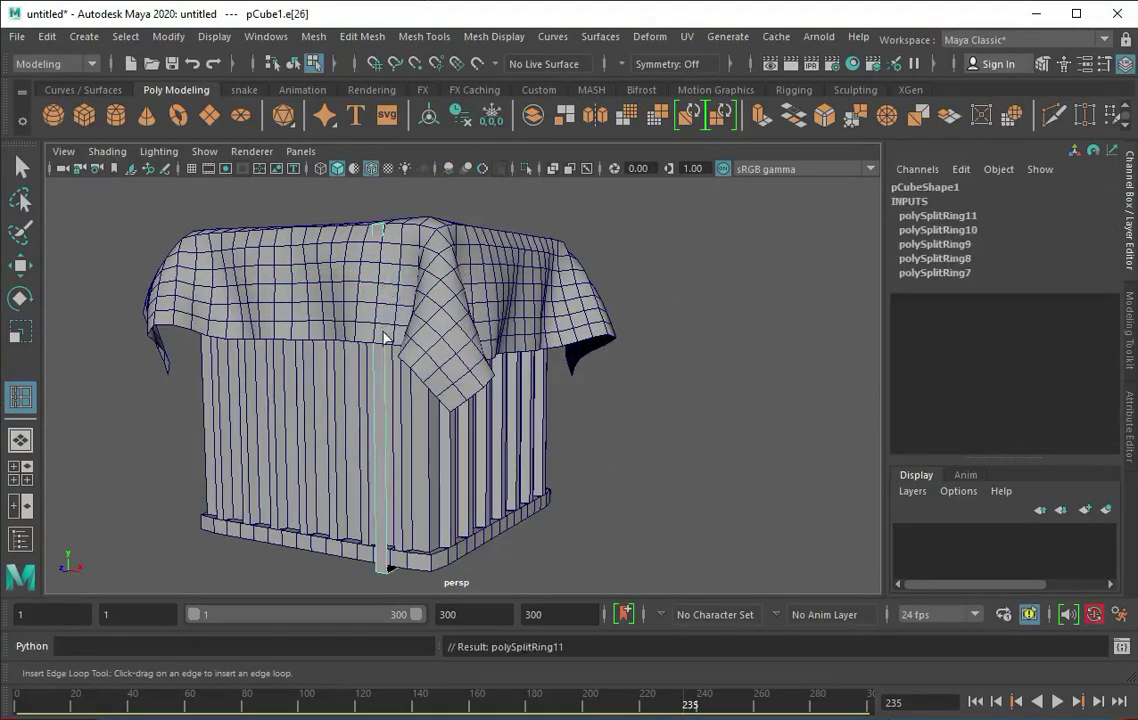
pyautogui.click(388, 341)
pyautogui.moveTo(388, 341)
pyautogui.keyDown('alt'); pyautogui.mouseDown()
pyautogui.moveTo(351, 544)
pyautogui.moveTo(363, 305)
pyautogui.mouseUp(); pyautogui.keyUp('alt')
pyautogui.click(390, 264)
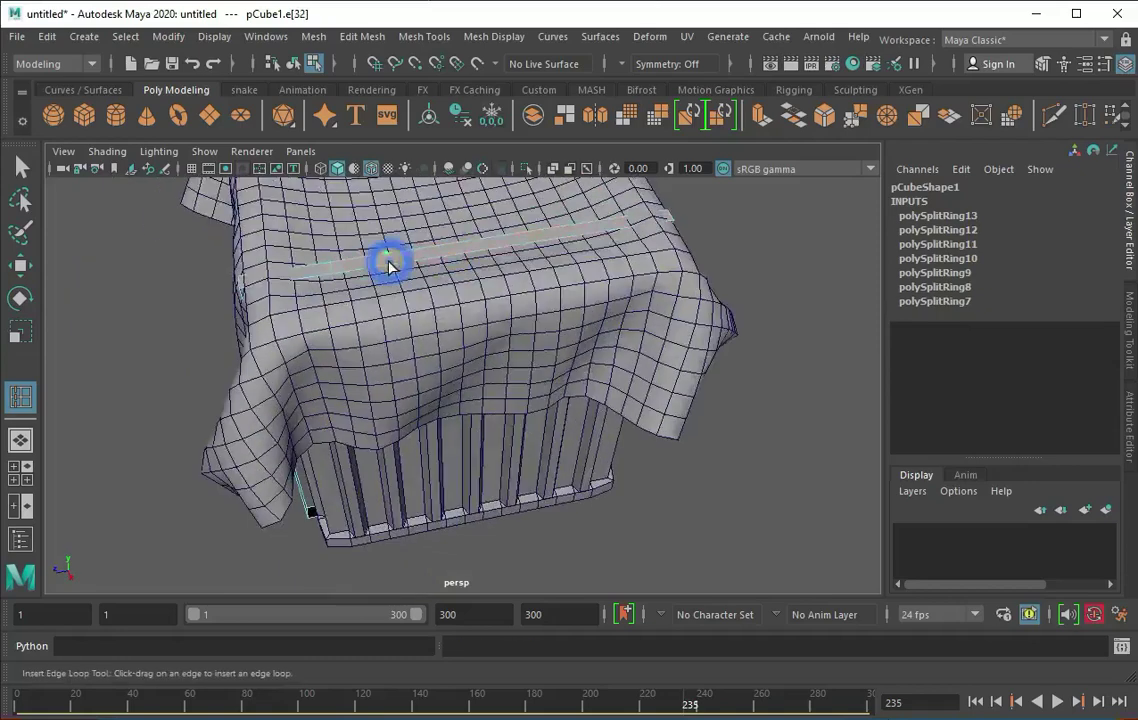
pyautogui.click(600, 240)
pyautogui.keyDown('alt'); pyautogui.moveTo(600, 240); pyautogui.dragTo(650, 248); pyautogui.keyUp('alt')
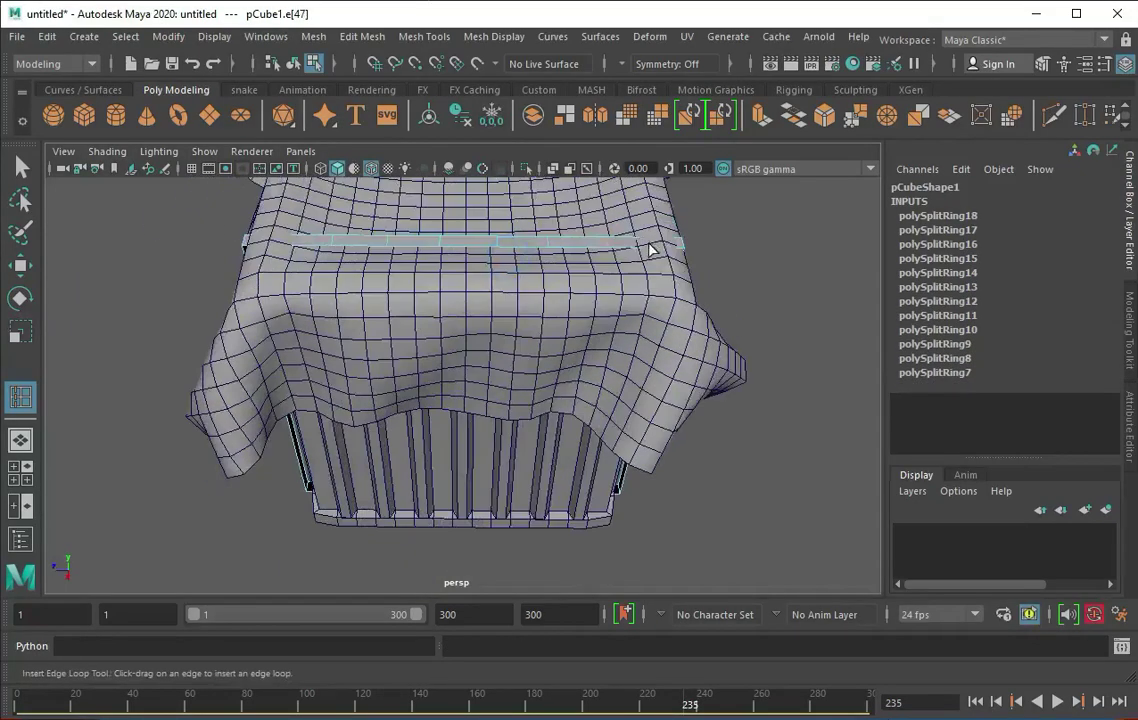
pyautogui.press('q')
pyautogui.moveTo(247, 258)
pyautogui.keyDown('alt'); pyautogui.mouseDown()
pyautogui.moveTo(297, 244)
pyautogui.moveTo(295, 270)
pyautogui.mouseUp(); pyautogui.keyUp('alt')
pyautogui.hotkey('ctrl', 'z')
# Move a pair of strap vertices so the strap follows the cloth.
pyautogui.click(287, 258)
pyautogui.press('w')
pyautogui.press('f')
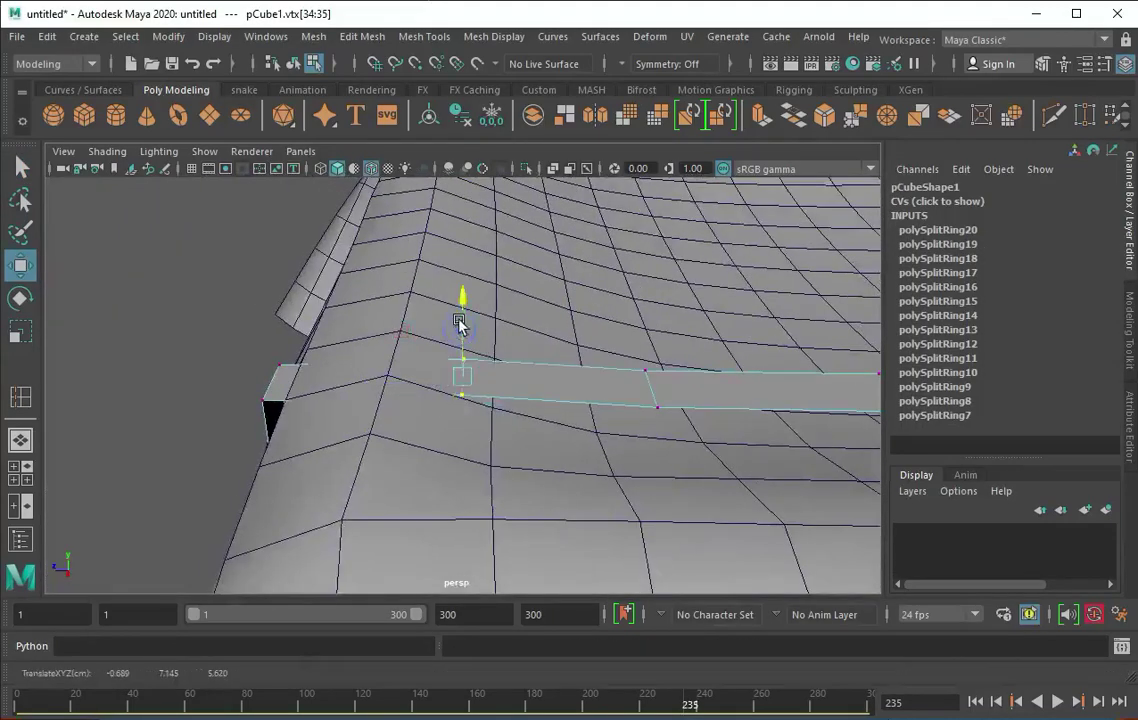
pyautogui.keyDown('alt'); pyautogui.moveTo(460, 287); pyautogui.dragTo(295, 385); pyautogui.keyUp('alt')
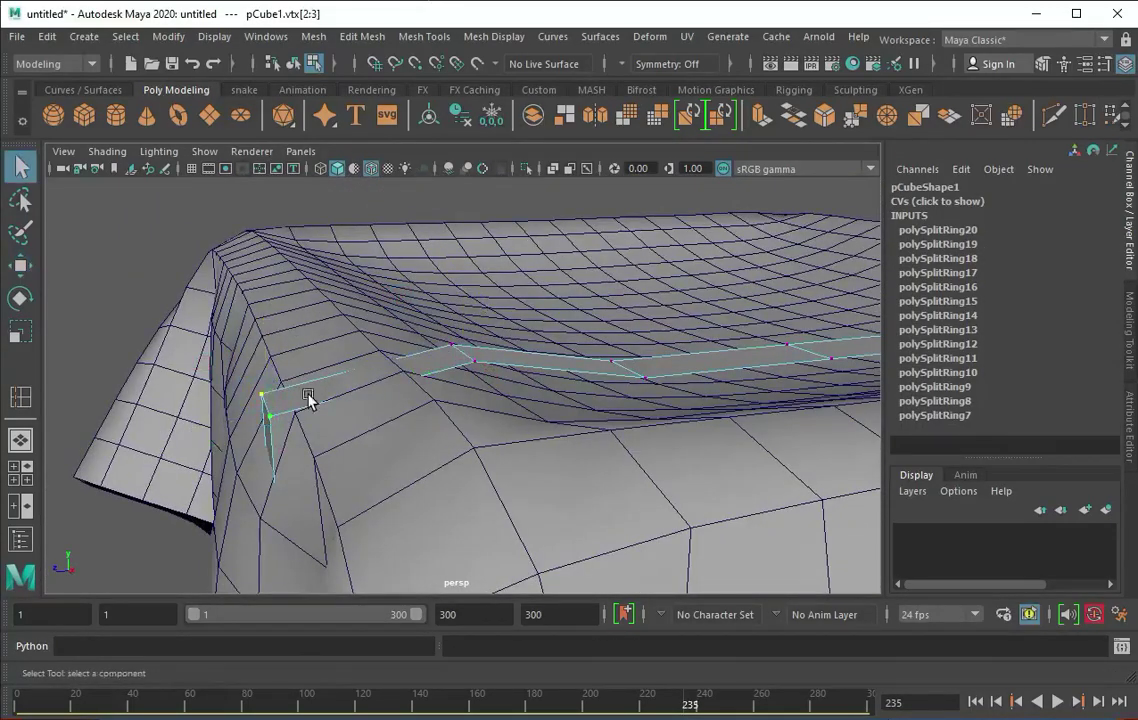
pyautogui.moveTo(241, 416)
pyautogui.keyDown('alt'); pyautogui.mouseDown()
pyautogui.moveTo(310, 419)
pyautogui.moveTo(411, 452)
pyautogui.moveTo(295, 465)
pyautogui.moveTo(305, 437)
pyautogui.moveTo(423, 512)
pyautogui.mouseUp(); pyautogui.keyUp('alt')
pyautogui.press('4')
pyautogui.press('5')
# Pull another pair of strap vertices onto the cloth's folds, checking the fit in wireframe.
pyautogui.click(343, 444)
pyautogui.press('4')
pyautogui.press('5')
pyautogui.moveTo(318, 483)
pyautogui.keyDown('alt'); pyautogui.mouseDown()
pyautogui.moveTo(315, 518)
pyautogui.moveTo(470, 394)
pyautogui.mouseUp(); pyautogui.keyUp('alt')
pyautogui.press('4')
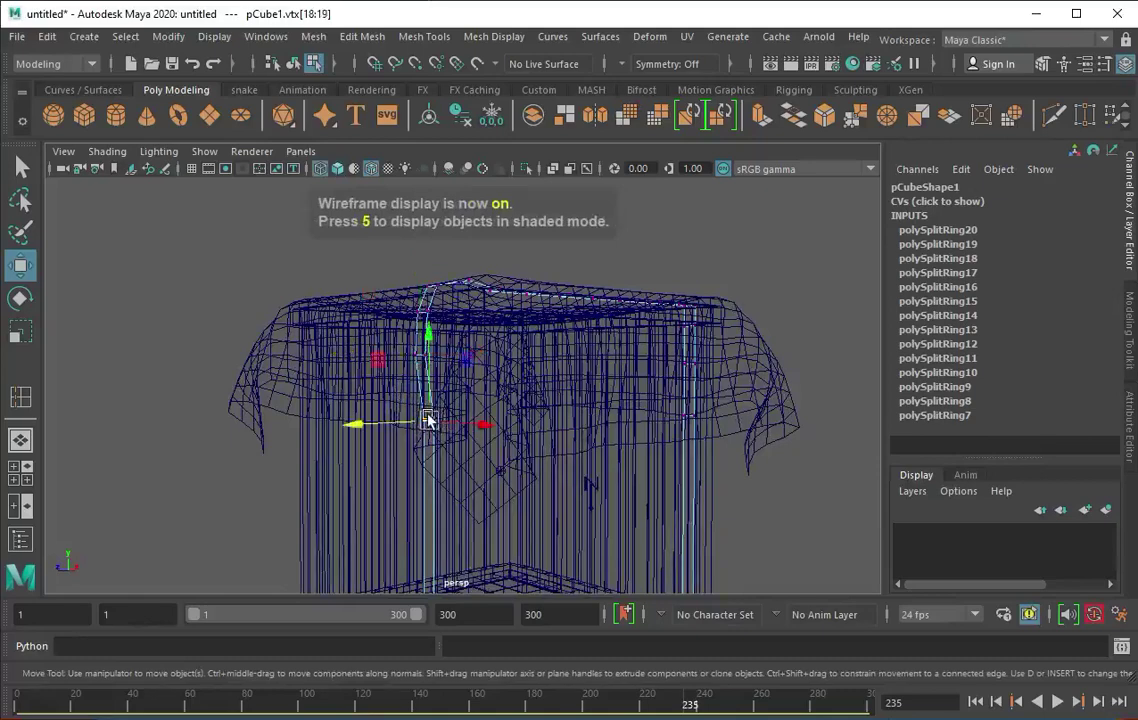
pyautogui.press('5')
pyautogui.moveTo(399, 470)
pyautogui.keyDown('alt'); pyautogui.mouseDown()
pyautogui.moveTo(356, 419)
pyautogui.moveTo(76, 432)
pyautogui.mouseUp(); pyautogui.keyUp('alt')
# Insert a vertical edge loop across the strap band and move the neighbouring strap edges.
pyautogui.click(20, 397)
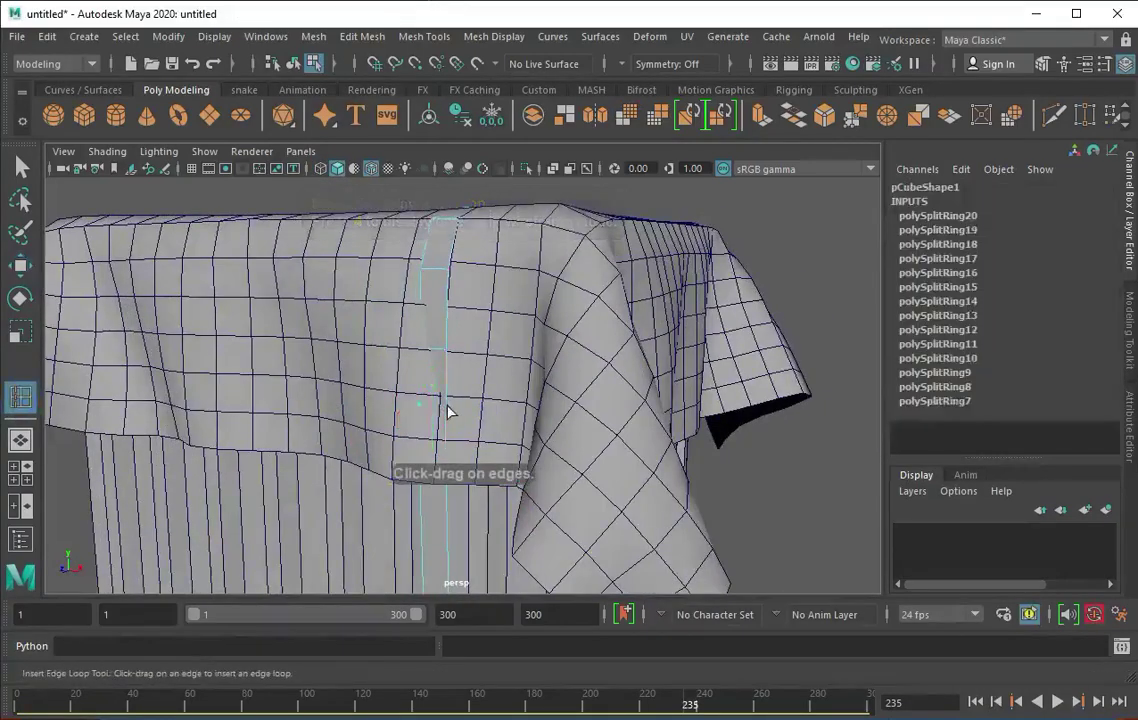
pyautogui.click(448, 410)
pyautogui.press('w')
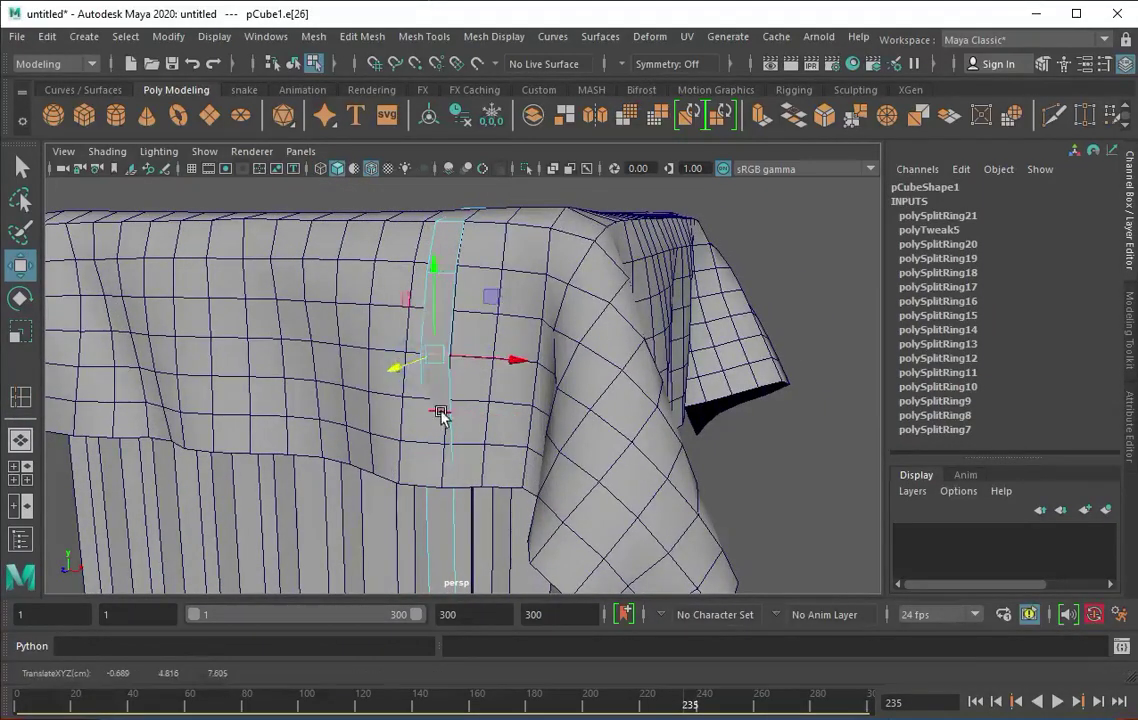
pyautogui.click(406, 425)
pyautogui.moveTo(406, 425)
pyautogui.keyDown('alt'); pyautogui.mouseDown()
pyautogui.moveTo(444, 457)
pyautogui.moveTo(390, 447)
pyautogui.moveTo(574, 264)
pyautogui.moveTo(625, 323)
pyautogui.moveTo(371, 313)
pyautogui.mouseUp(); pyautogui.keyUp('alt')
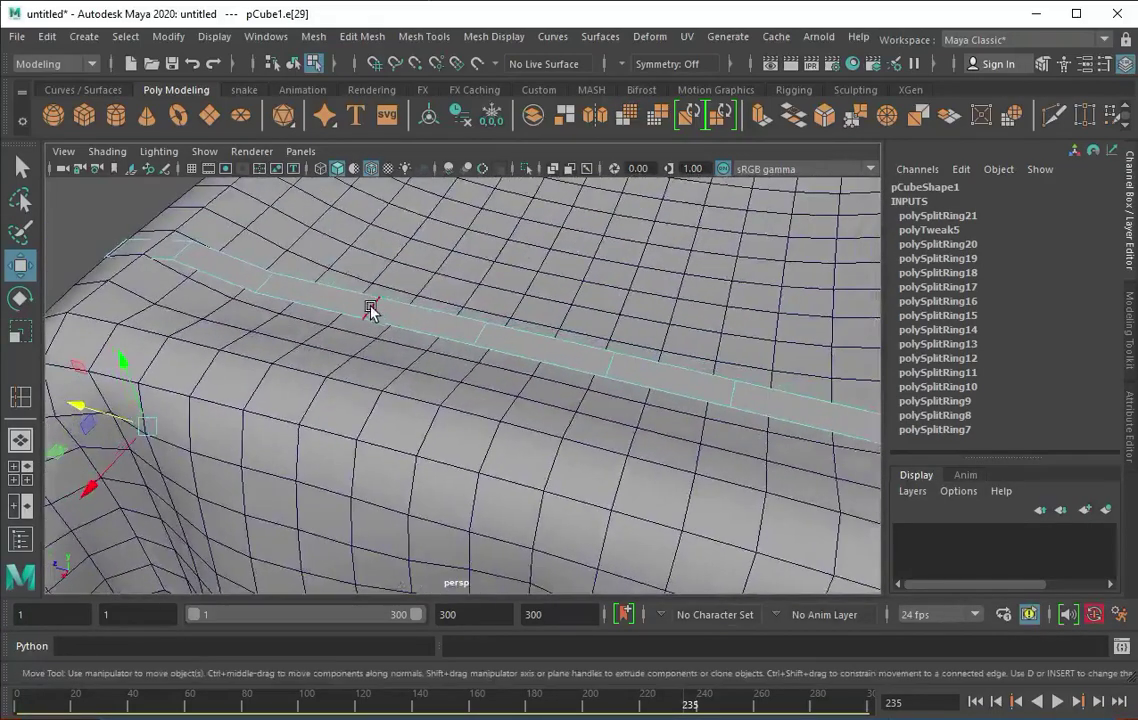
pyautogui.click(373, 293)
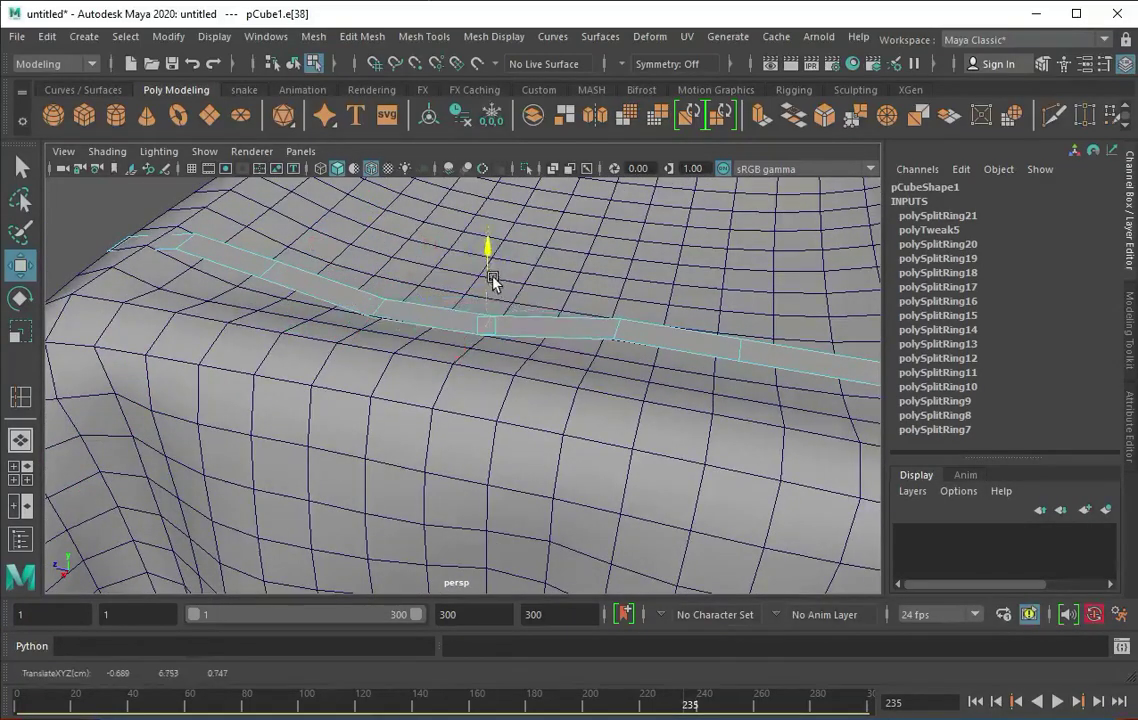
# Add another edge loop near the strap's lower end and raise it onto the cloth surface.
pyautogui.moveTo(465, 311)
pyautogui.keyDown('alt'); pyautogui.mouseDown()
pyautogui.moveTo(481, 324)
pyautogui.moveTo(456, 284)
pyautogui.moveTo(586, 327)
pyautogui.mouseUp(); pyautogui.keyUp('alt')
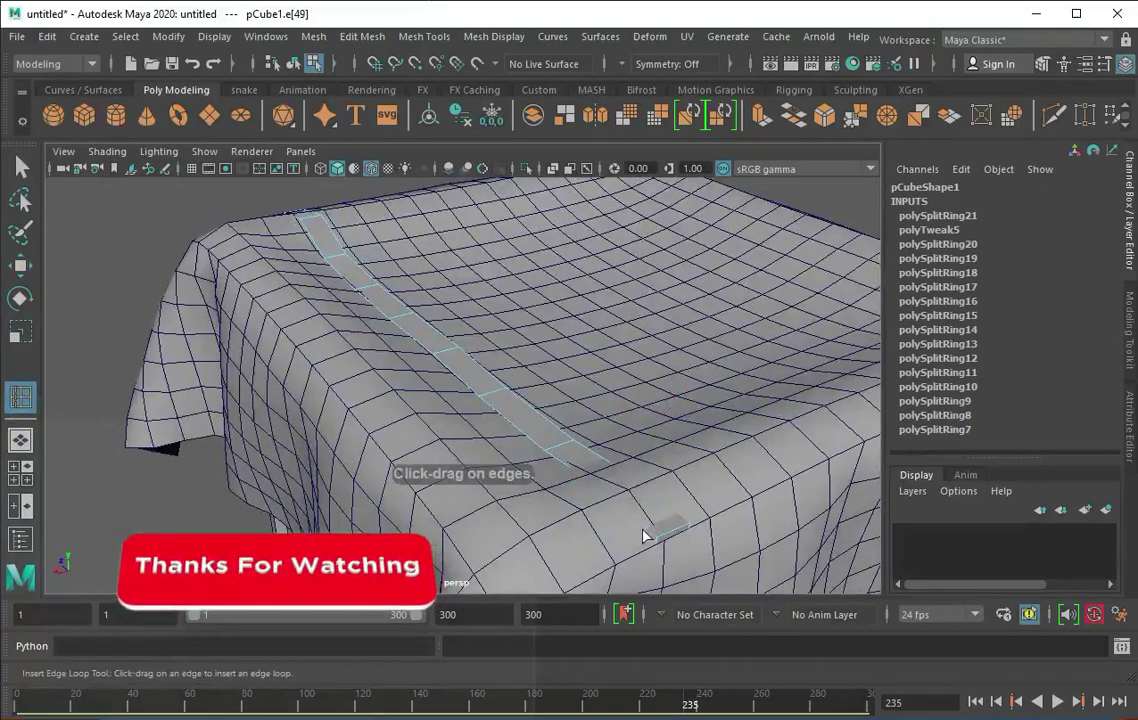
pyautogui.click(643, 536)
pyautogui.press('w')
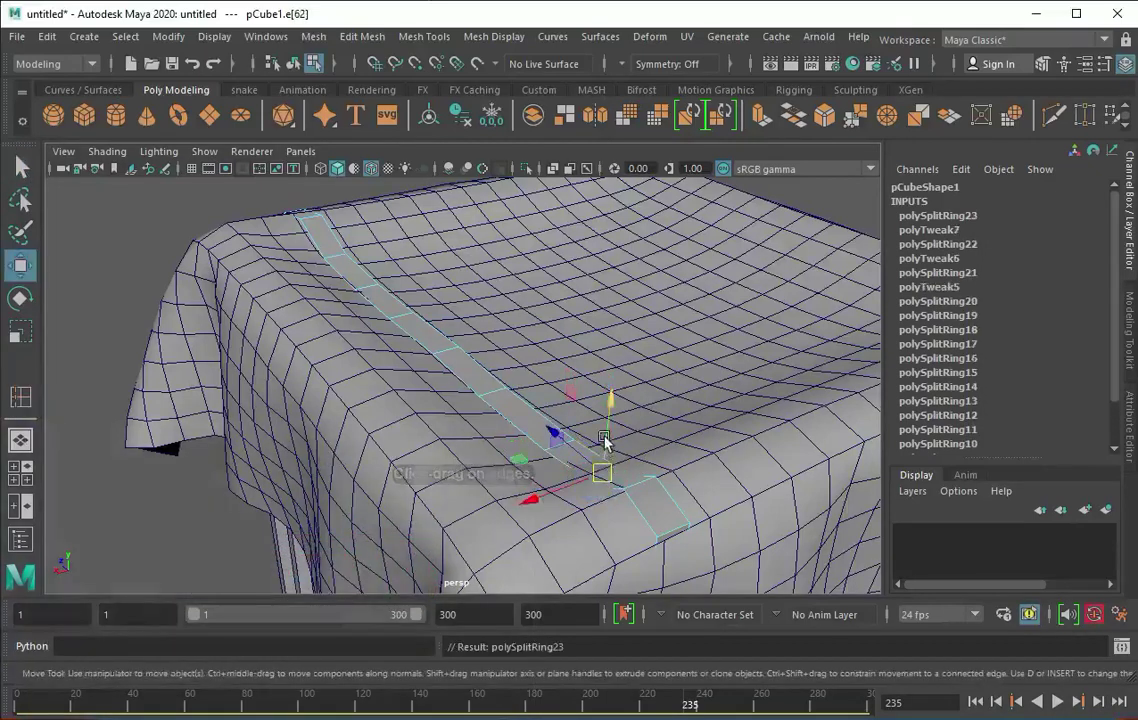
pyautogui.press('4')
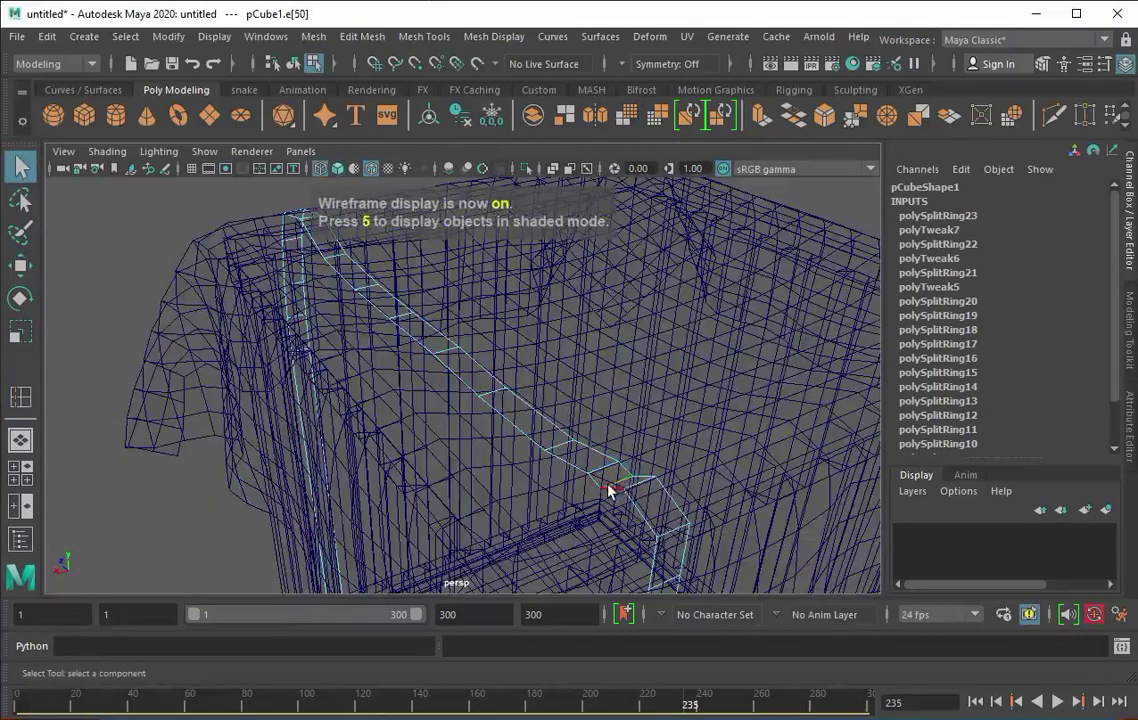
pyautogui.press('5')
pyautogui.moveTo(607, 487); pyautogui.dragTo(619, 445)
pyautogui.moveTo(680, 535)
pyautogui.keyDown('alt'); pyautogui.mouseDown()
pyautogui.moveTo(432, 477)
pyautogui.moveTo(477, 488)
pyautogui.moveTo(381, 373)
pyautogui.mouseUp(); pyautogui.keyUp('alt')
# Insert a further vertical edge loop across the strap and move it into place.
pyautogui.doubleClick(447, 478)
pyautogui.keyDown('alt'); pyautogui.moveTo(447, 478); pyautogui.dragTo(420, 467); pyautogui.keyUp('alt')
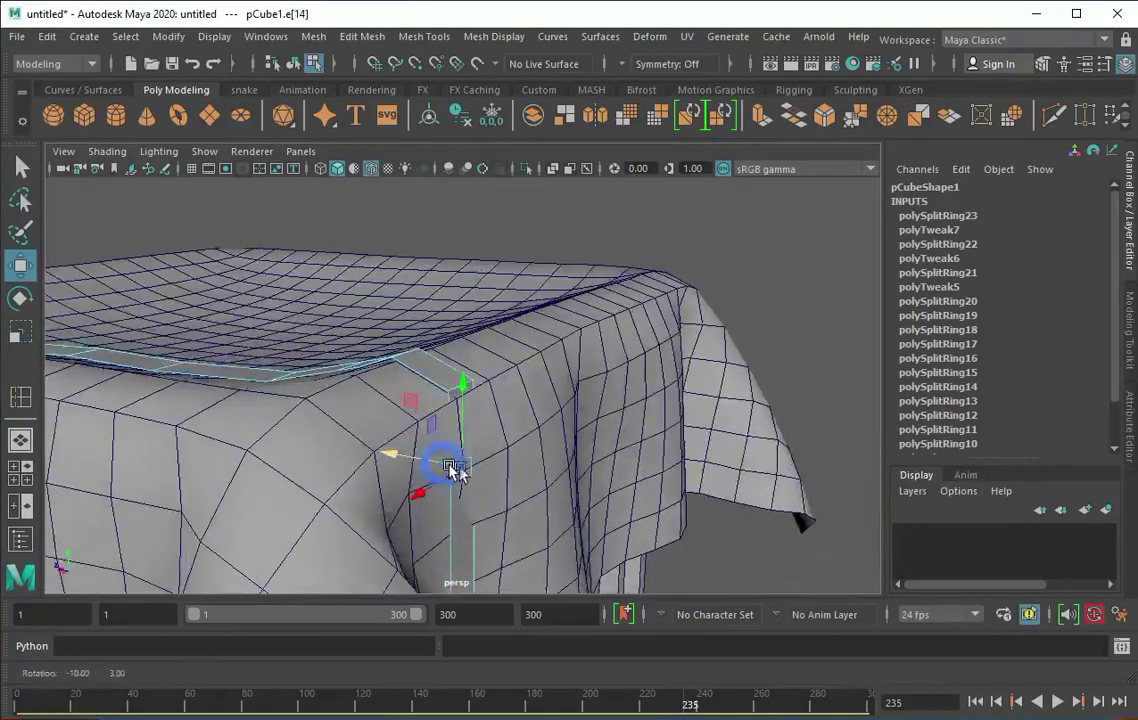
pyautogui.keyDown('alt'); pyautogui.moveTo(447, 420); pyautogui.dragTo(330, 420); pyautogui.keyUp('alt')
pyautogui.click(394, 460)
pyautogui.press('w')
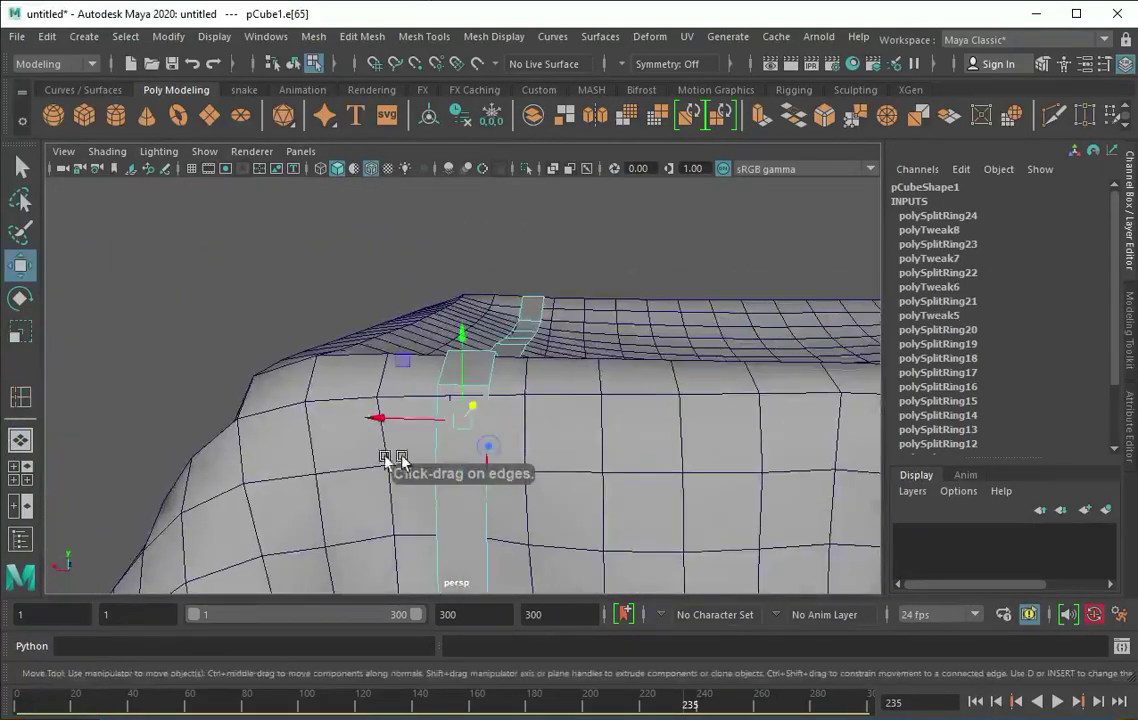
pyautogui.moveTo(394, 462)
pyautogui.keyDown('alt'); pyautogui.mouseDown()
pyautogui.moveTo(513, 420)
pyautogui.moveTo(462, 562)
pyautogui.moveTo(495, 436)
pyautogui.moveTo(465, 406)
pyautogui.moveTo(401, 376)
pyautogui.moveTo(483, 308)
pyautogui.mouseUp(); pyautogui.keyUp('alt')
pyautogui.click(409, 381)
pyautogui.keyDown('alt'); pyautogui.moveTo(483, 308); pyautogui.dragTo(18, 392, button='right'); pyautogui.keyUp('alt')
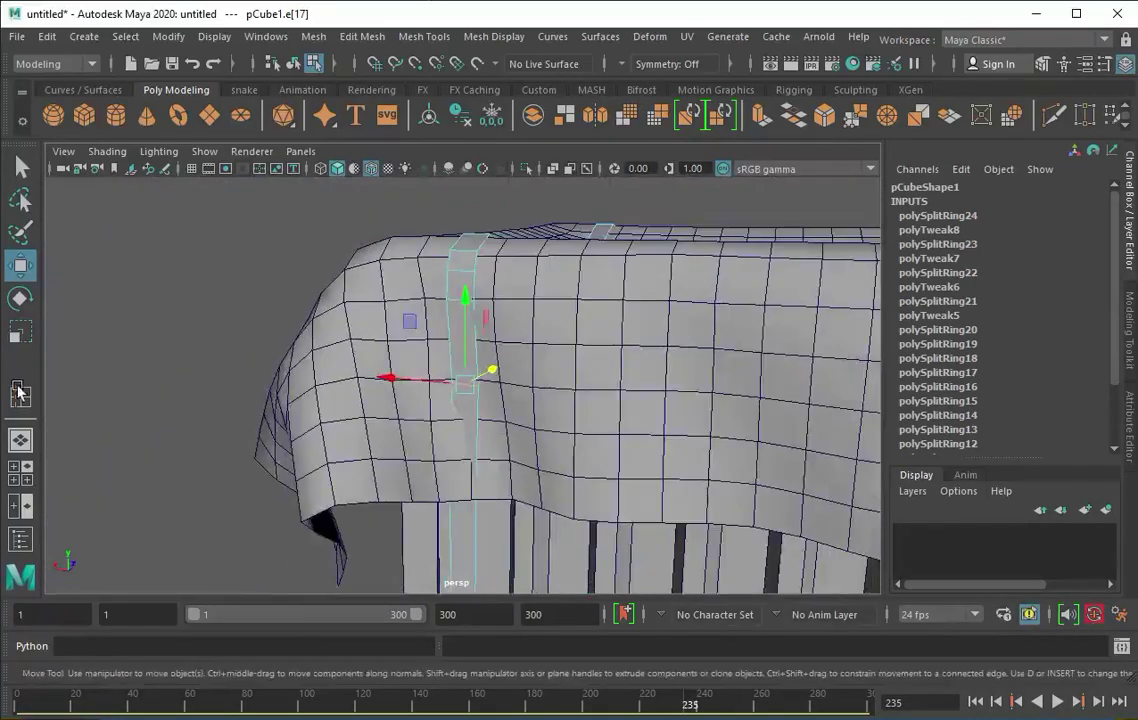
# Rotate selected strap edges to follow the cloth's overhang.
pyautogui.press('e')
pyautogui.moveTo(477, 444)
pyautogui.keyDown('alt'); pyautogui.mouseDown()
pyautogui.moveTo(495, 394)
pyautogui.moveTo(452, 500)
pyautogui.moveTo(553, 498)
pyautogui.moveTo(414, 522)
pyautogui.moveTo(465, 400)
pyautogui.moveTo(452, 585)
pyautogui.moveTo(414, 500)
pyautogui.moveTo(119, 305)
pyautogui.moveTo(104, 345)
pyautogui.mouseUp(); pyautogui.keyUp('alt')
pyautogui.click(452, 500)
pyautogui.click(414, 500)
pyautogui.press('y')
pyautogui.press('space')
pyautogui.press('space')
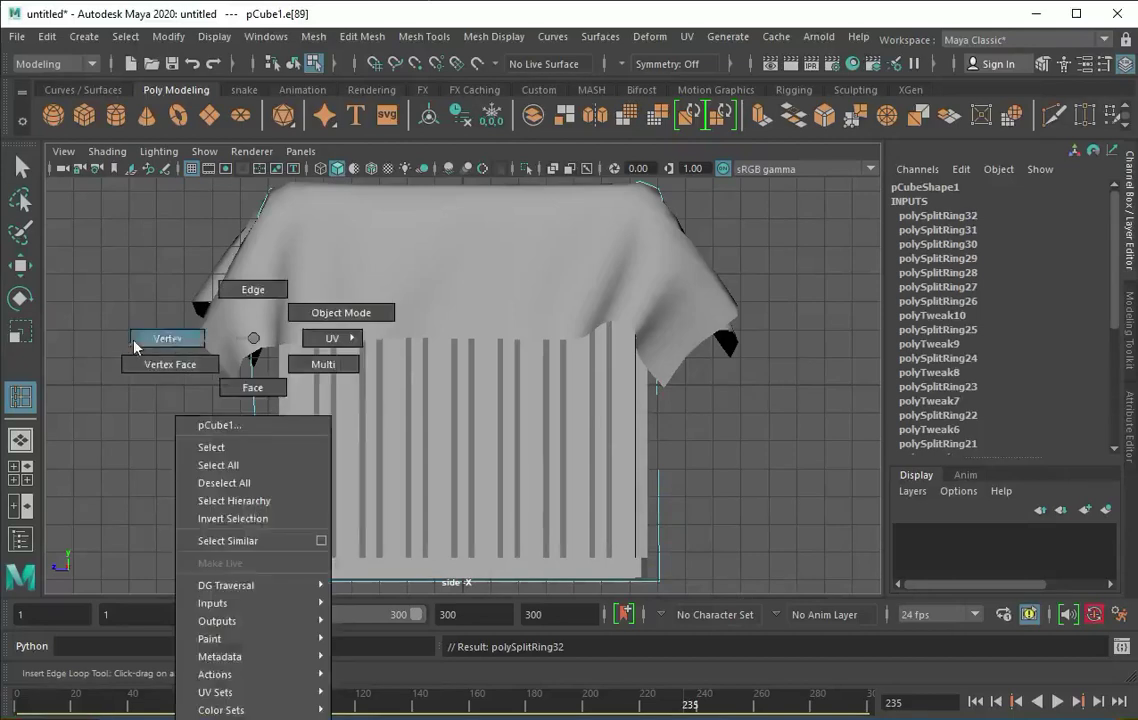
# In the side view, move the strap's side and bottom vertices to hug the crate.
pyautogui.moveTo(254, 338); pyautogui.dragTo(152, 333, button='right')
pyautogui.press('w')
pyautogui.click(272, 375)
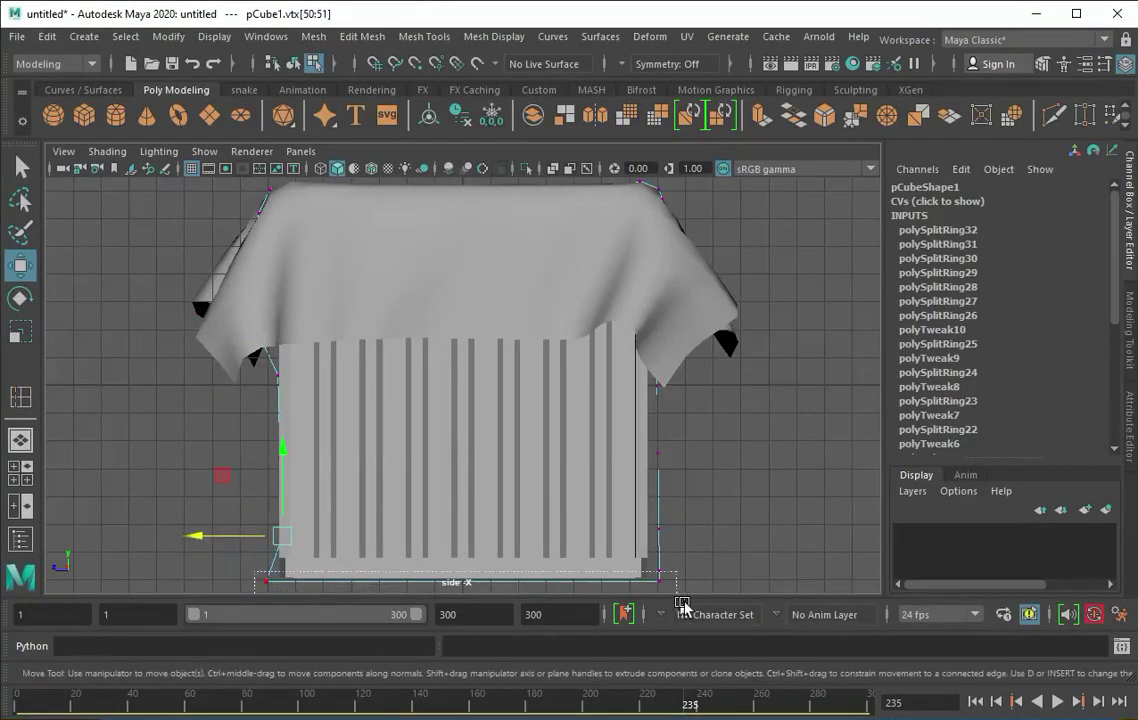
pyautogui.click(693, 569)
pyautogui.moveTo(693, 569); pyautogui.dragTo(245, 598)
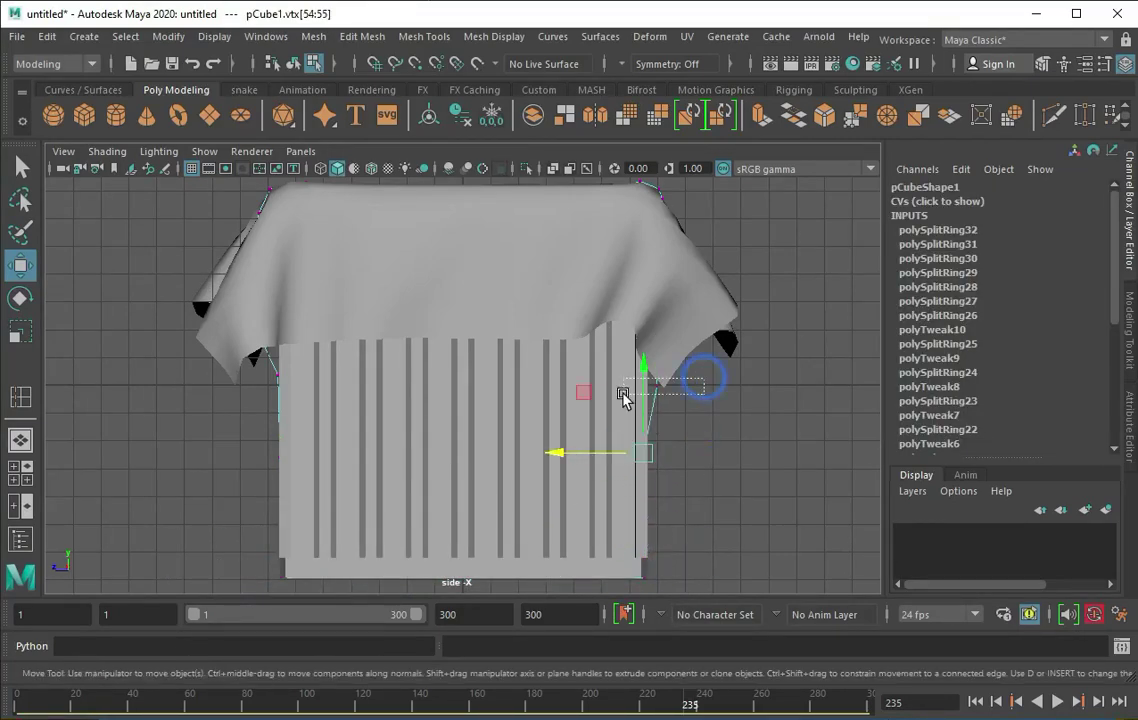
# Return to the perspective view in object mode and select the second strap, pCube2.
pyautogui.press('space')
pyautogui.press('space')
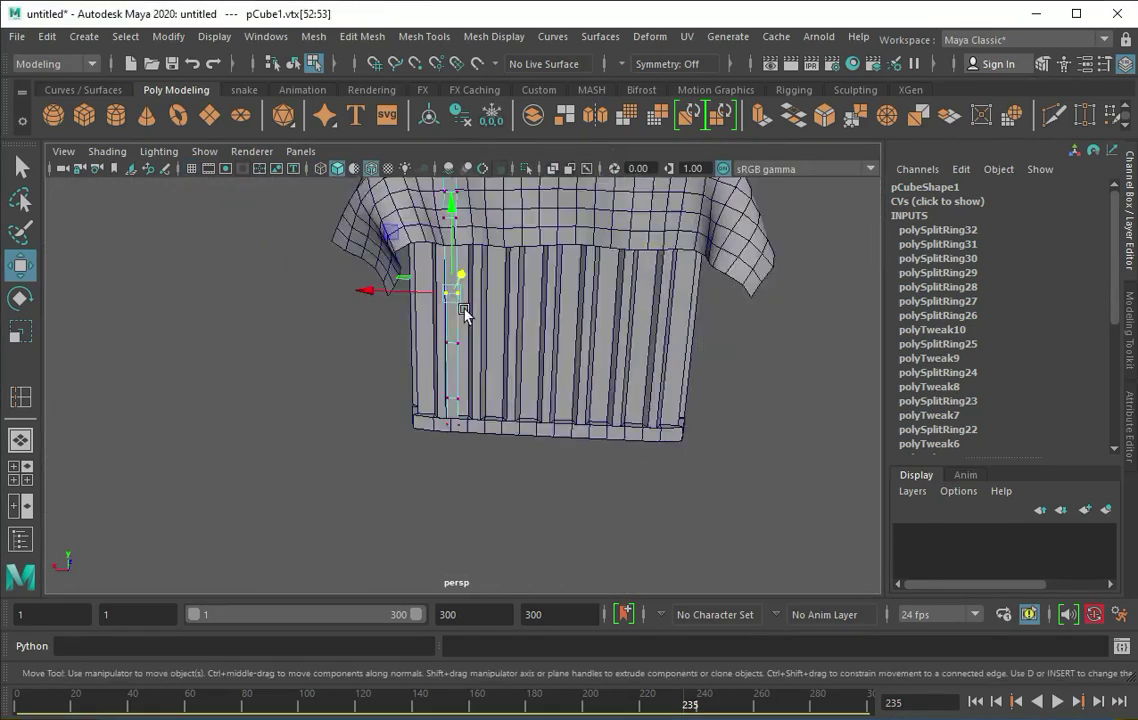
pyautogui.keyDown('alt'); pyautogui.moveTo(465, 312); pyautogui.dragTo(488, 283); pyautogui.keyUp('alt')
pyautogui.moveTo(488, 283); pyautogui.dragTo(545, 240, button='right')
pyautogui.click(427, 305)
pyautogui.moveTo(381, 302)
pyautogui.keyDown('alt'); pyautogui.mouseDown()
pyautogui.moveTo(526, 333)
pyautogui.moveTo(350, 245)
pyautogui.moveTo(401, 356)
pyautogui.moveTo(518, 419)
pyautogui.mouseUp(); pyautogui.keyUp('alt')
pyautogui.click(526, 333)
# Select a vertical edge on the second strap, undoing an accidental object selection.
pyautogui.moveTo(587, 338); pyautogui.dragTo(598, 296, button='right')
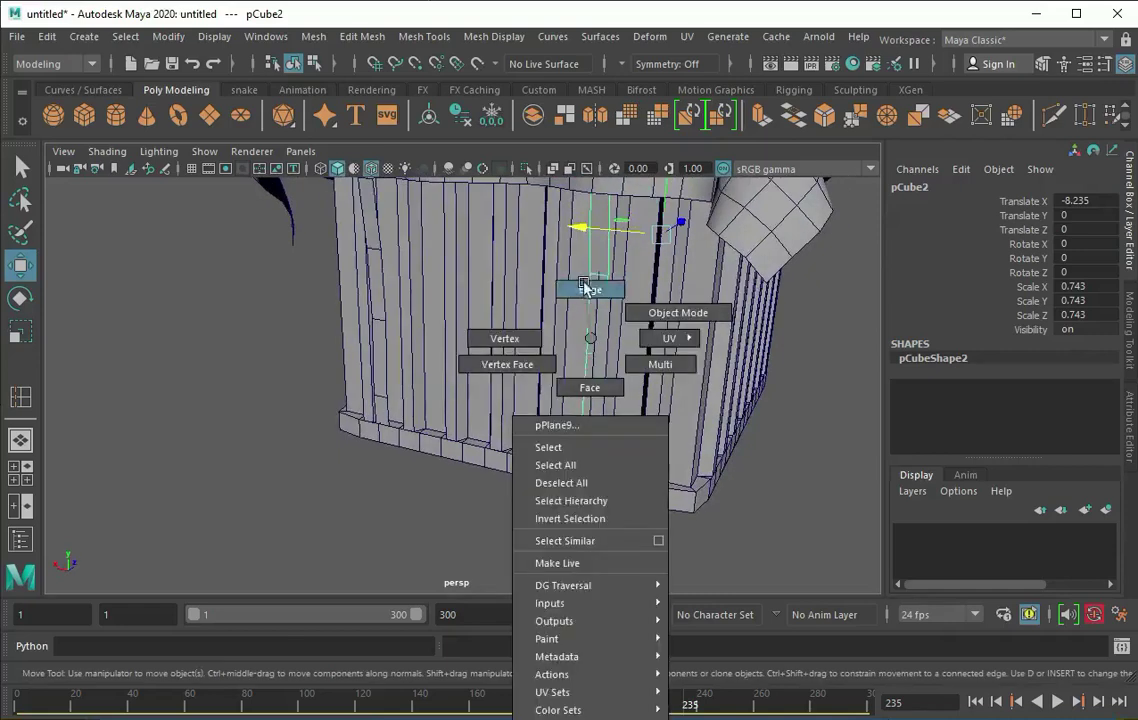
pyautogui.click(599, 296)
pyautogui.keyDown('alt'); pyautogui.moveTo(583, 433); pyautogui.dragTo(457, 428); pyautogui.keyUp('alt')
pyautogui.moveTo(407, 285)
pyautogui.keyDown('alt'); pyautogui.mouseDown()
pyautogui.moveTo(401, 315)
pyautogui.moveTo(427, 313)
pyautogui.mouseUp(); pyautogui.keyUp('alt')
pyautogui.moveTo(442, 297); pyautogui.dragTo(451, 303, button='right')
pyautogui.hotkey('ctrl', 'z')
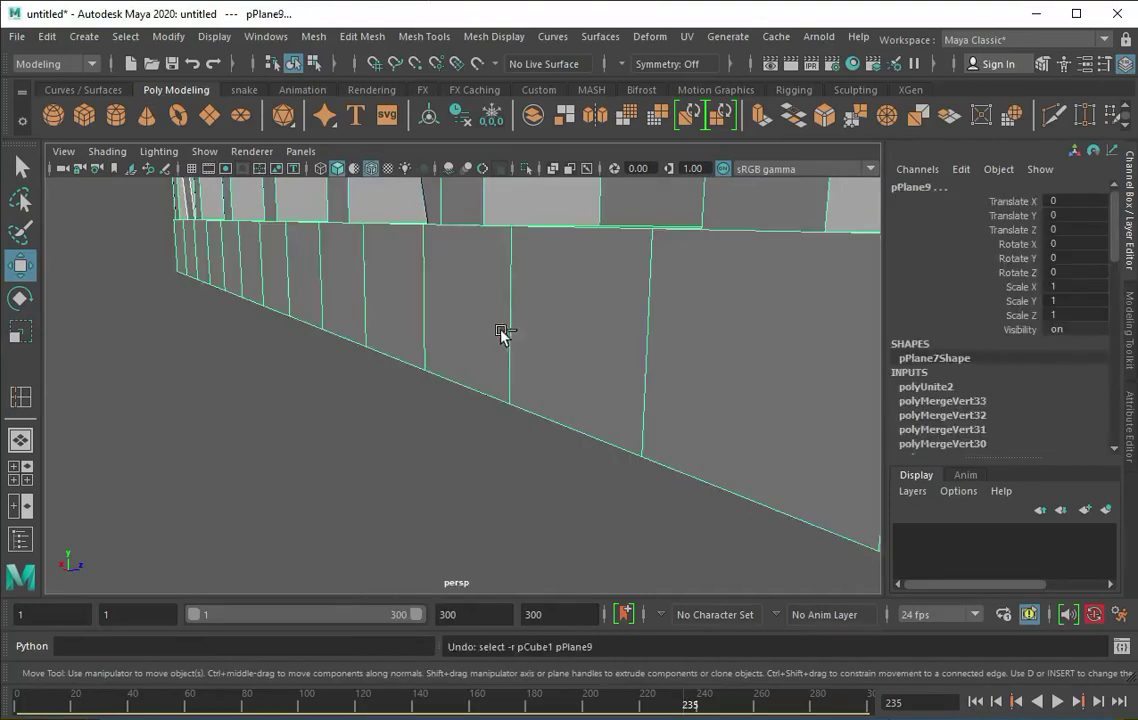
pyautogui.hotkey('shift', 'z')
pyautogui.press('4')
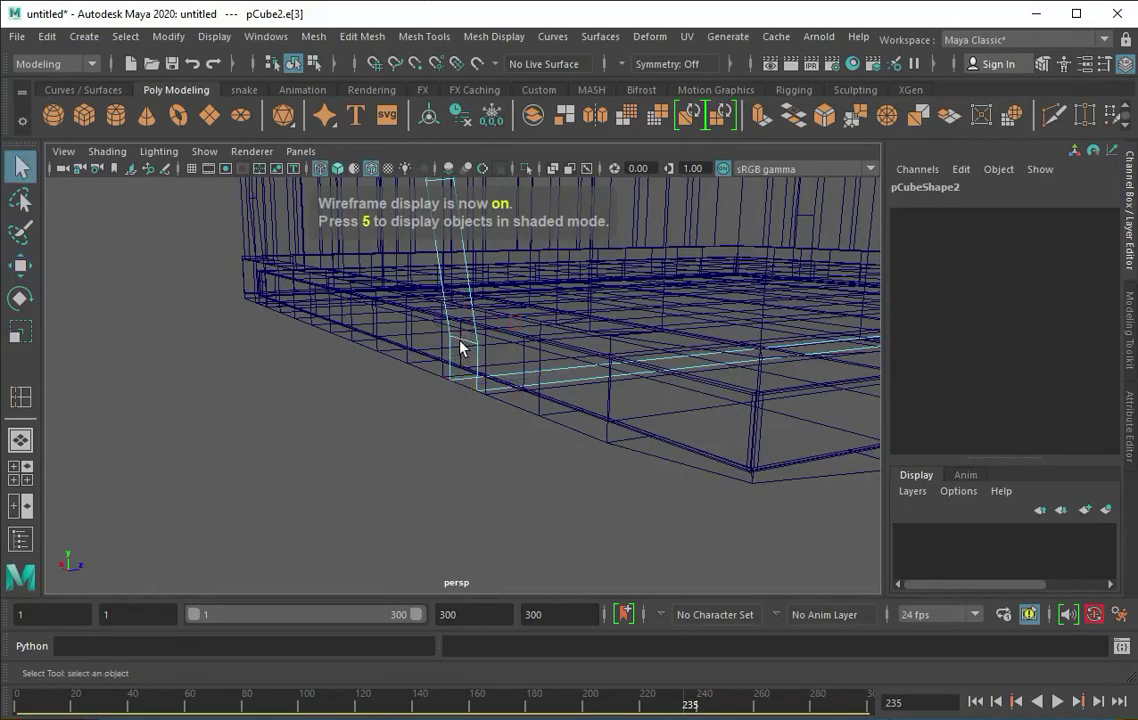
pyautogui.press('5')
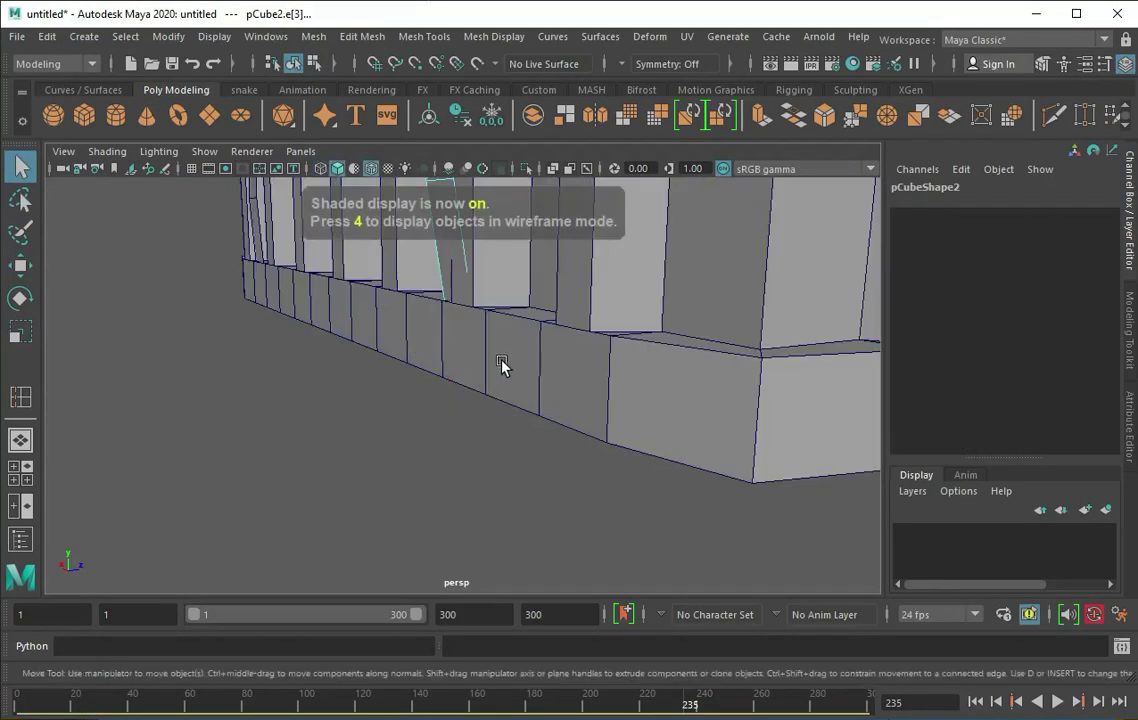
pyautogui.press('w')
# Try edges on the strap's lower part, then reselect the cloth and the strap object.
pyautogui.moveTo(503, 363)
pyautogui.keyDown('alt'); pyautogui.mouseDown()
pyautogui.moveTo(528, 356)
pyautogui.moveTo(376, 333)
pyautogui.moveTo(491, 233)
pyautogui.moveTo(465, 229)
pyautogui.moveTo(592, 323)
pyautogui.moveTo(483, 305)
pyautogui.mouseUp(); pyautogui.keyUp('alt')
pyautogui.click(483, 305)
pyautogui.moveTo(403, 290)
pyautogui.keyDown('alt'); pyautogui.mouseDown()
pyautogui.moveTo(135, 225)
pyautogui.moveTo(452, 229)
pyautogui.moveTo(498, 208)
pyautogui.moveTo(541, 247)
pyautogui.mouseUp(); pyautogui.keyUp('alt')
pyautogui.click(452, 229)
pyautogui.moveTo(232, 280); pyautogui.dragTo(323, 254, button='right')
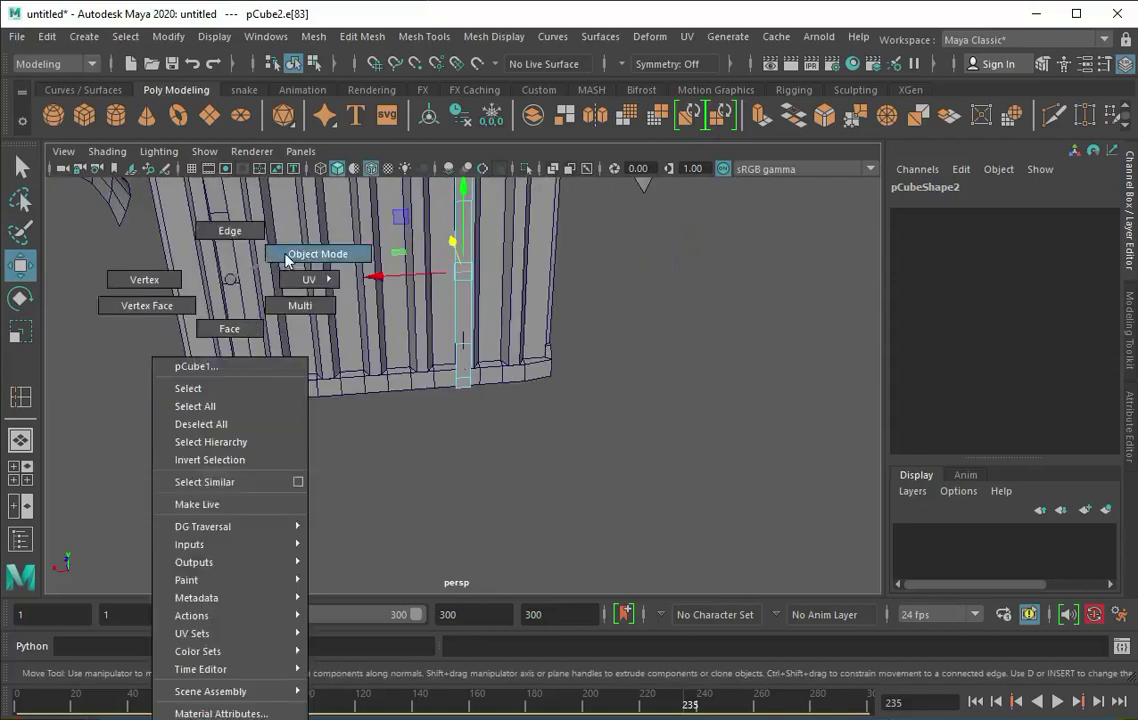
pyautogui.scroll(-5, 368, 312)
pyautogui.click(368, 312)
pyautogui.keyDown('alt'); pyautogui.moveTo(368, 312); pyautogui.dragTo(519, 343); pyautogui.keyUp('alt')
pyautogui.click(519, 343)
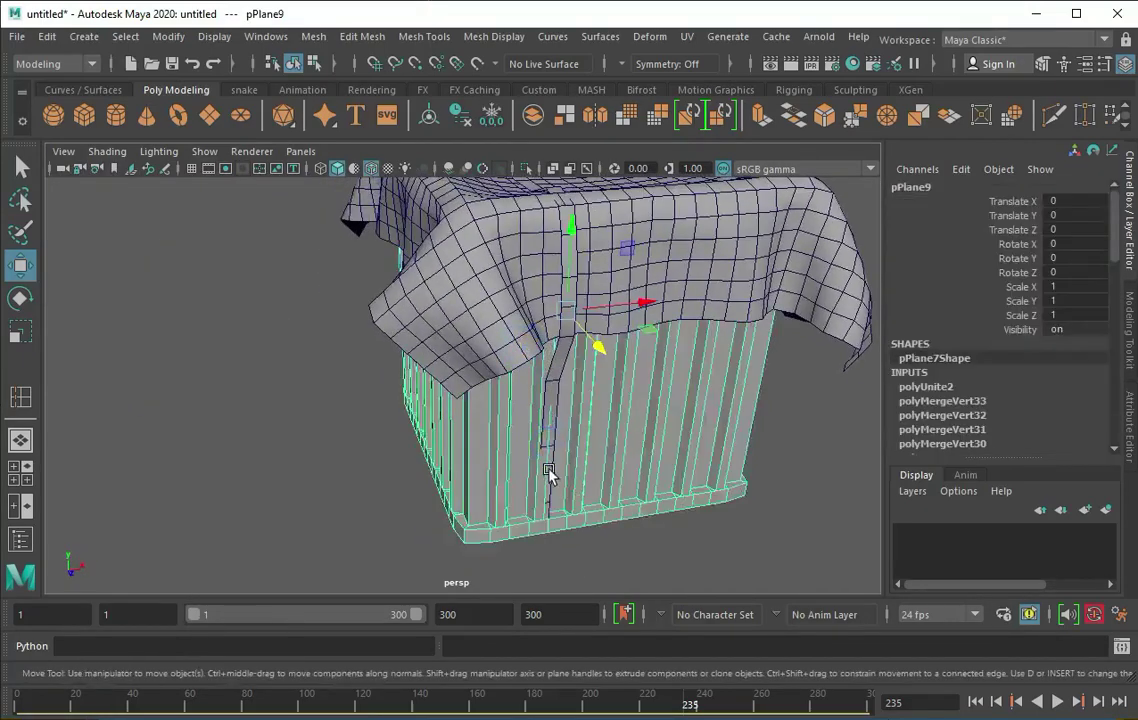
pyautogui.scroll(5, 563, 332)
pyautogui.click(635, 381)
# Pick the strap edge above the bottom rim and select its whole loop along the strap.
pyautogui.click(630, 495)
pyautogui.moveTo(617, 498)
pyautogui.keyDown('alt'); pyautogui.mouseDown()
pyautogui.moveTo(562, 452)
pyautogui.moveTo(502, 425)
pyautogui.mouseUp(); pyautogui.keyUp('alt')
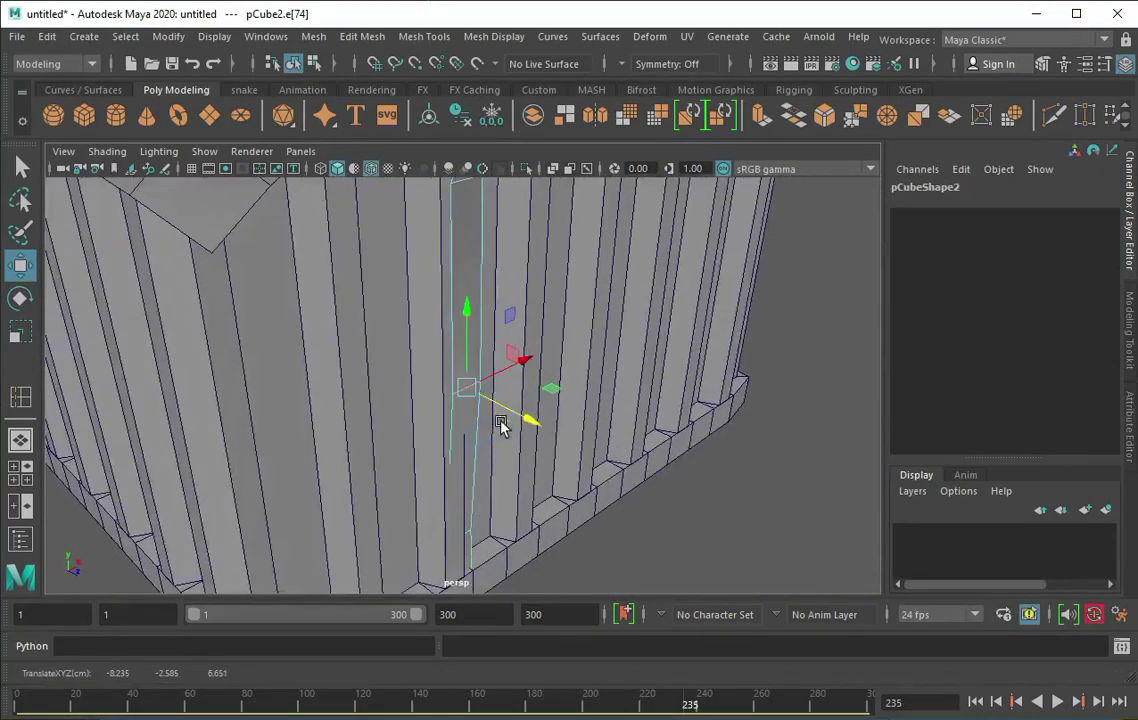
pyautogui.keyDown('alt'); pyautogui.moveTo(491, 560); pyautogui.dragTo(508, 526); pyautogui.keyUp('alt')
pyautogui.click(457, 564)
pyautogui.scroll(5, 538, 452)
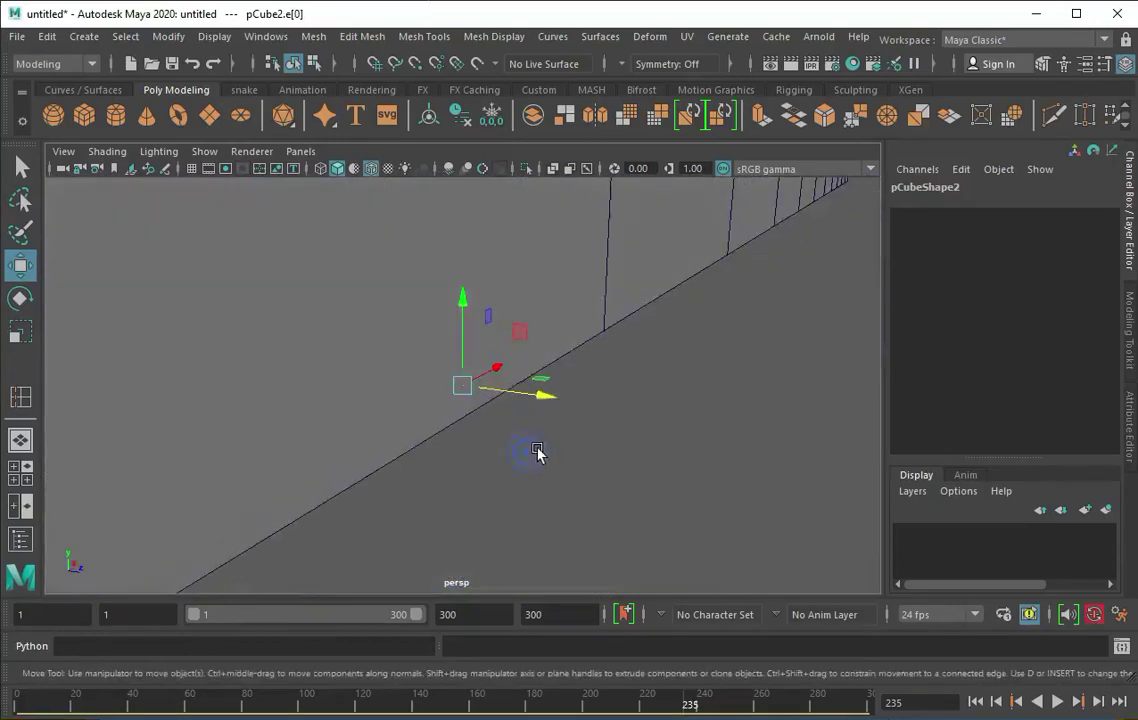
pyautogui.keyDown('alt'); pyautogui.moveTo(538, 452); pyautogui.dragTo(515, 397); pyautogui.keyUp('alt')
pyautogui.keyDown('alt'); pyautogui.moveTo(335, 340); pyautogui.dragTo(465, 292); pyautogui.keyUp('alt')
pyautogui.click(487, 345)
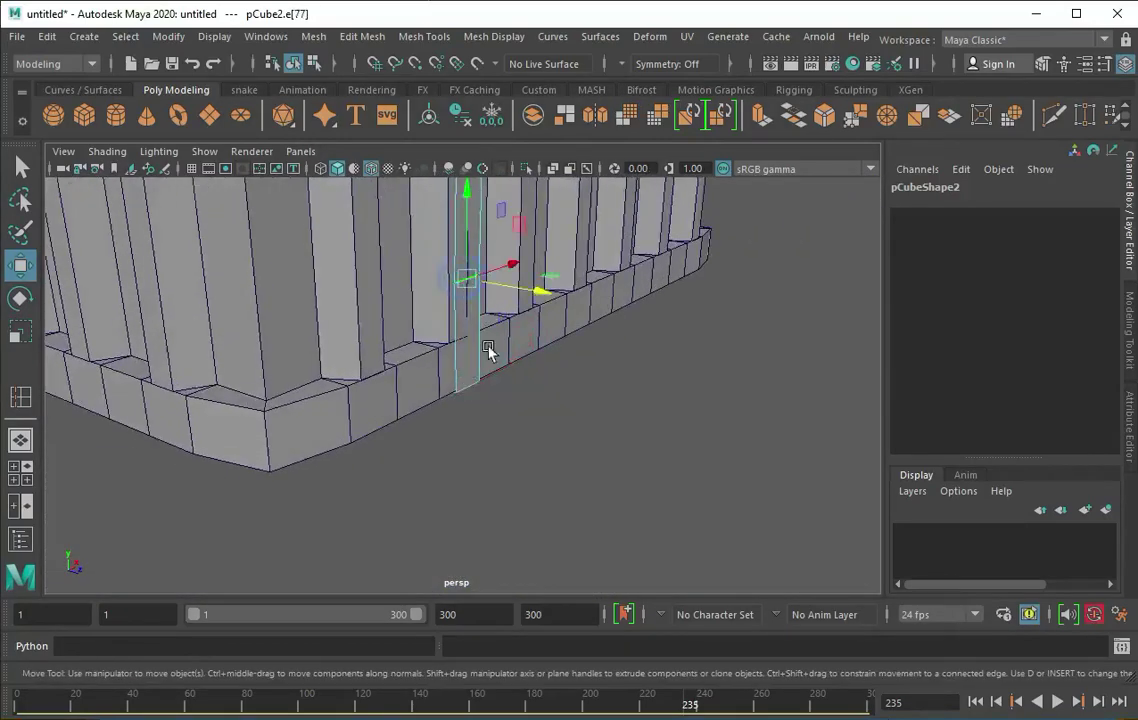
pyautogui.moveTo(490, 350)
pyautogui.keyDown('alt'); pyautogui.mouseDown()
pyautogui.moveTo(333, 282)
pyautogui.moveTo(468, 325)
pyautogui.moveTo(470, 292)
pyautogui.moveTo(528, 230)
pyautogui.mouseUp(); pyautogui.keyUp('alt')
pyautogui.doubleClick(468, 325)
# Extrude the strap's selected faces again to thicken the band.
pyautogui.press('t')
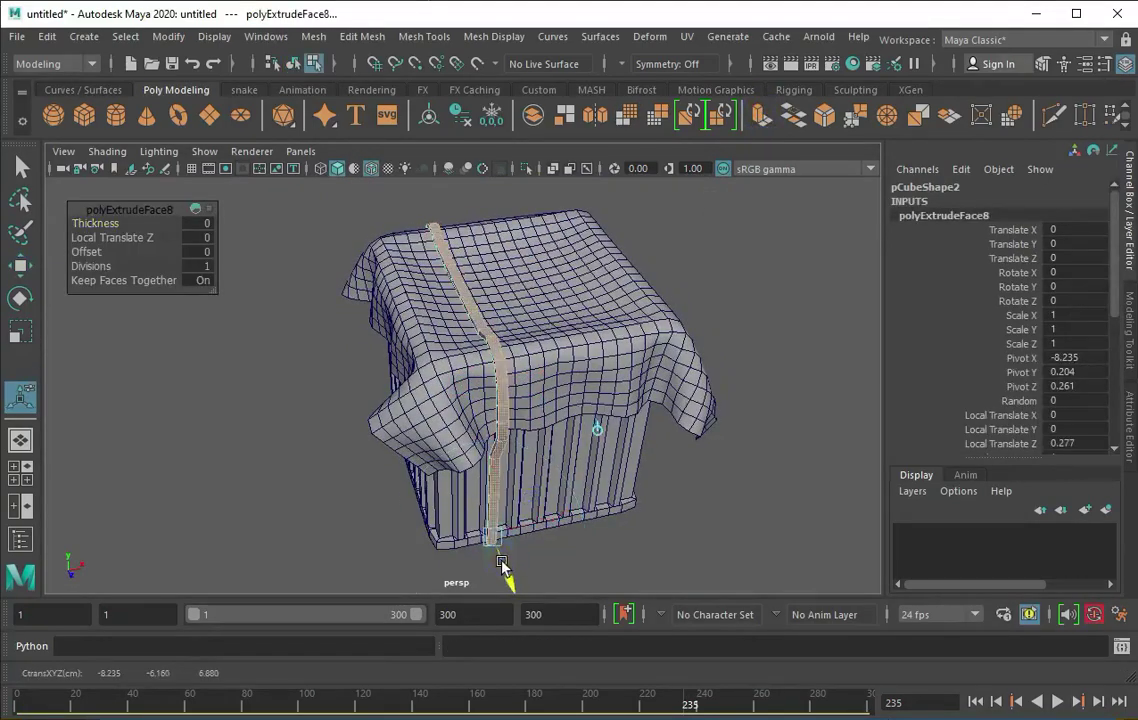
pyautogui.hotkey('ctrl', 'e')
pyautogui.press('q')
pyautogui.moveTo(465, 386)
pyautogui.keyDown('alt'); pyautogui.mouseDown()
pyautogui.moveTo(480, 340)
pyautogui.moveTo(613, 448)
pyautogui.mouseUp(); pyautogui.keyUp('alt')
# Insert two edge loops along the strap with Mesh Tools > Insert Edge Loop.
pyautogui.click(424, 36)
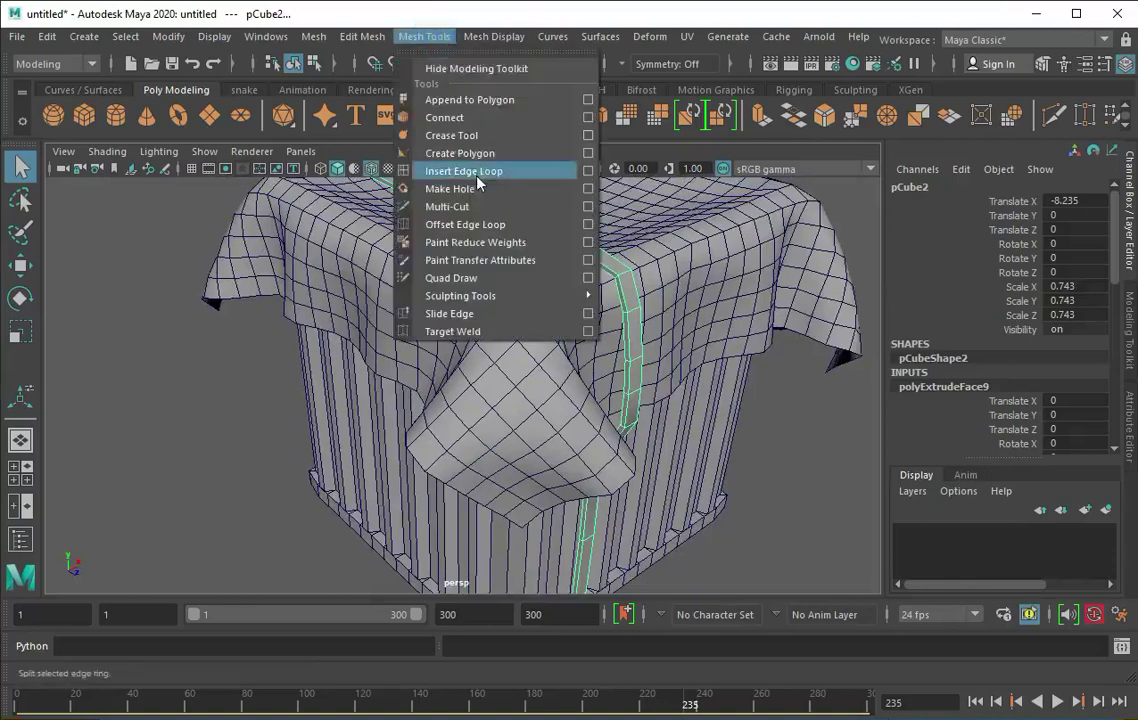
pyautogui.click(423, 170)
pyautogui.scroll(3, 577, 278)
pyautogui.moveTo(566, 273)
pyautogui.keyDown('alt'); pyautogui.mouseDown()
pyautogui.moveTo(533, 280)
pyautogui.moveTo(630, 495)
pyautogui.moveTo(437, 515)
pyautogui.moveTo(325, 503)
pyautogui.mouseUp(); pyautogui.keyUp('alt')
pyautogui.scroll(3, 490, 493)
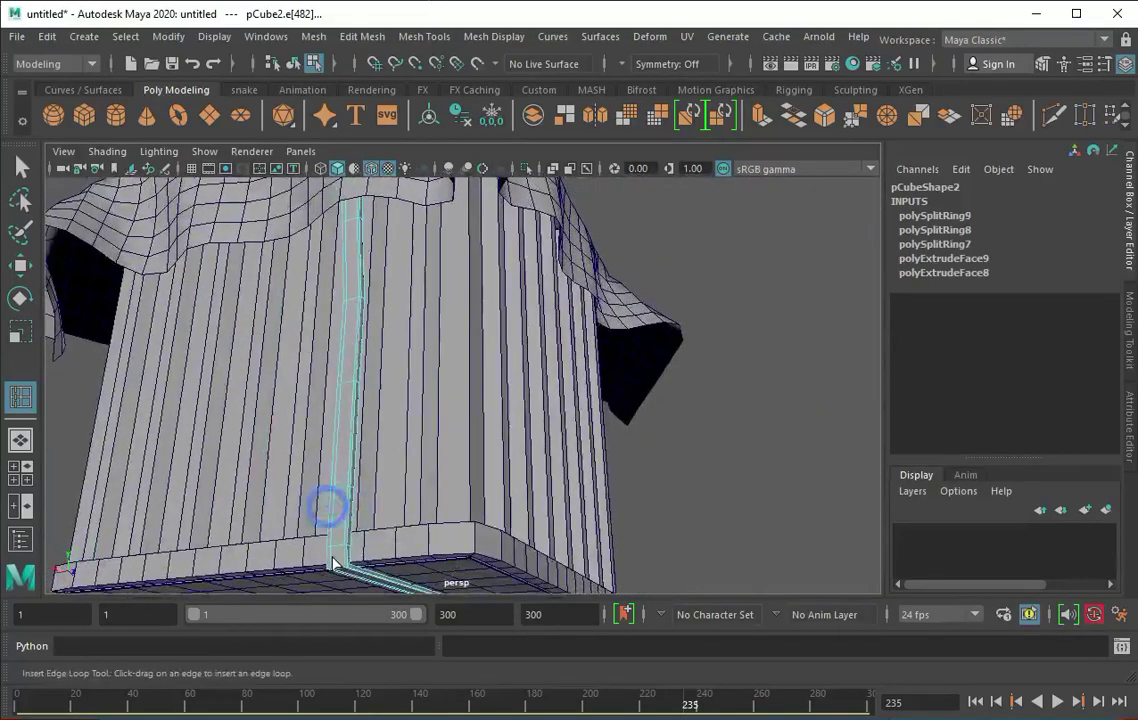
pyautogui.click(325, 503)
pyautogui.keyDown('alt'); pyautogui.moveTo(409, 455); pyautogui.dragTo(313, 313); pyautogui.keyUp('alt')
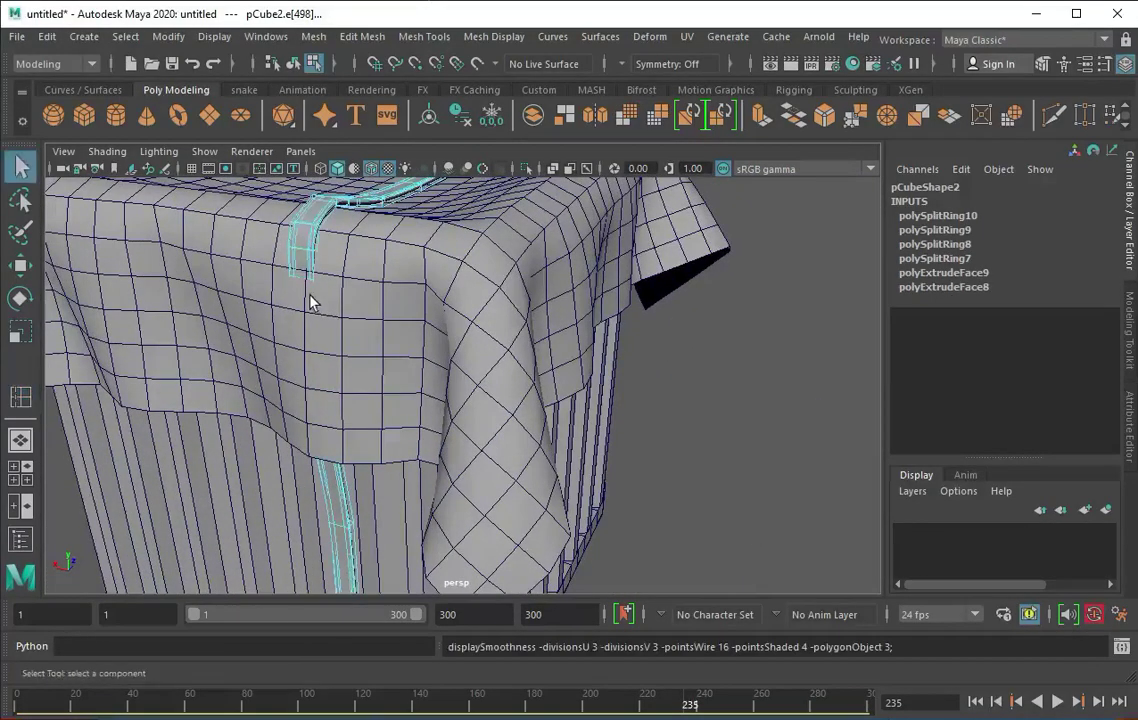
# Move the strap's top vertex pairs so they sit on the draped cloth.
pyautogui.moveTo(310, 302); pyautogui.dragTo(216, 295, button='right')
pyautogui.moveTo(305, 253); pyautogui.dragTo(266, 261, button='right')
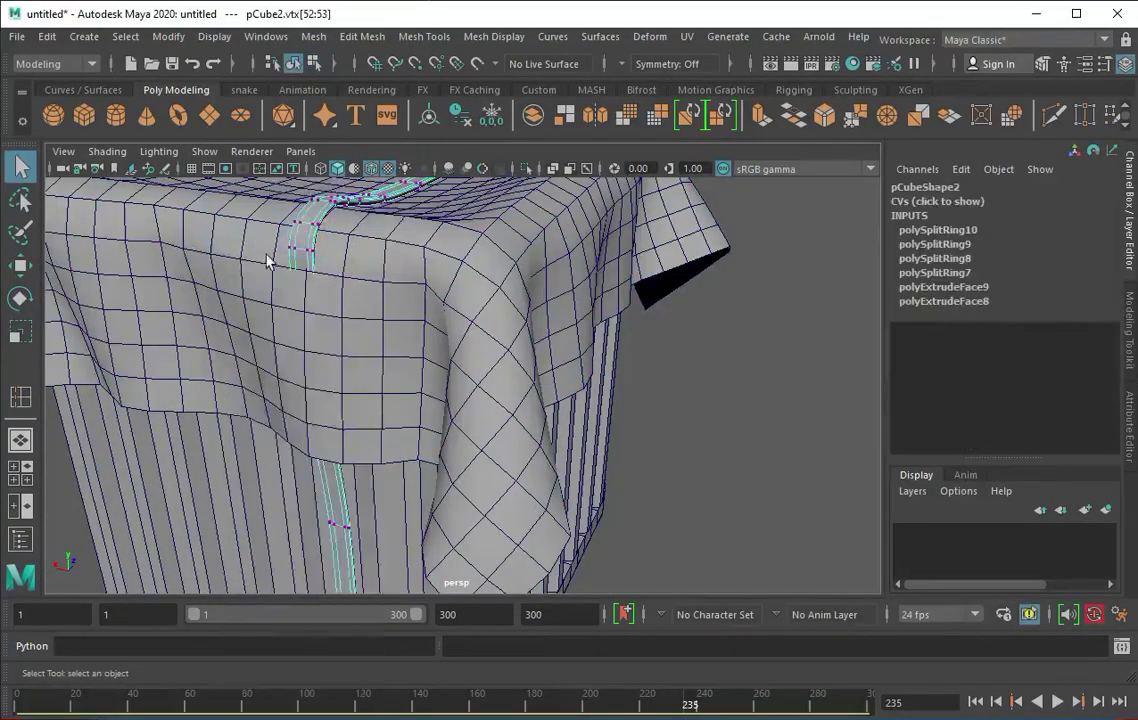
pyautogui.press('4')
pyautogui.click(320, 338)
pyautogui.press('5')
pyautogui.keyDown('alt'); pyautogui.moveTo(338, 335); pyautogui.dragTo(323, 338); pyautogui.keyUp('alt')
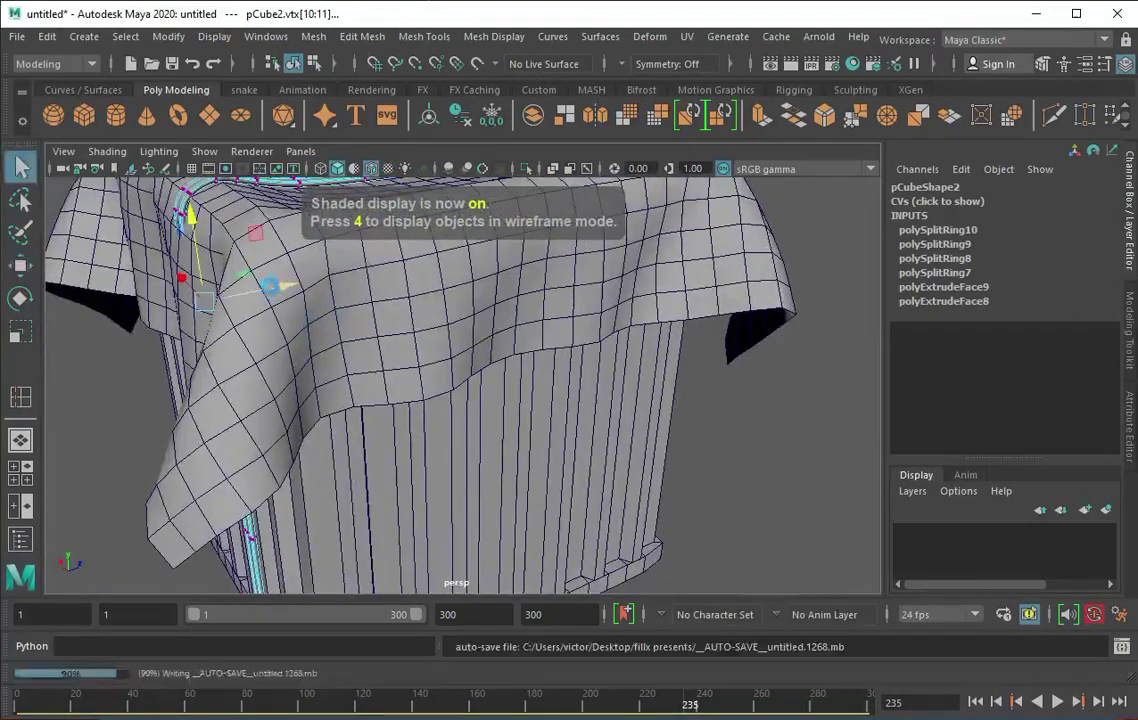
pyautogui.moveTo(240, 288)
pyautogui.keyDown('alt'); pyautogui.mouseDown()
pyautogui.moveTo(239, 310)
pyautogui.moveTo(300, 332)
pyautogui.moveTo(201, 298)
pyautogui.moveTo(143, 316)
pyautogui.mouseUp(); pyautogui.keyUp('alt')
pyautogui.press('4')
pyautogui.press('5')
# Adjust the next vertex pair, then select the right-hand strap in object mode.
pyautogui.click(315, 330)
pyautogui.keyDown('alt'); pyautogui.moveTo(233, 306); pyautogui.dragTo(546, 363); pyautogui.keyUp('alt')
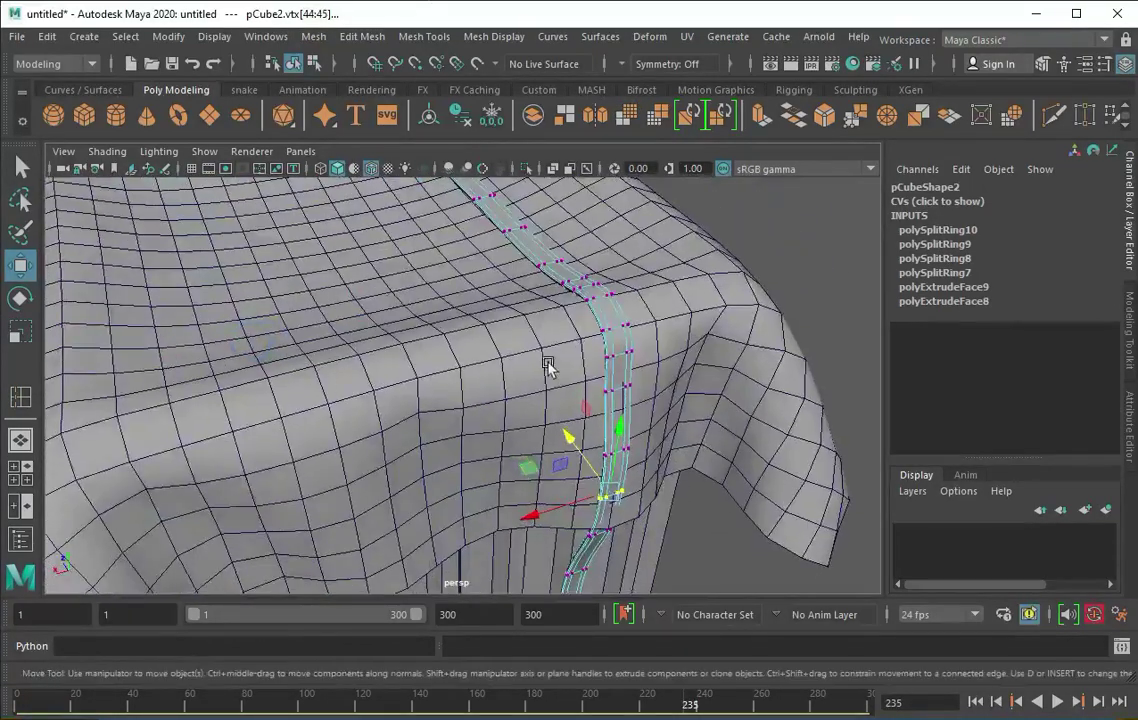
pyautogui.press('F8')
pyautogui.moveTo(787, 287)
pyautogui.keyDown('alt'); pyautogui.mouseDown()
pyautogui.moveTo(533, 323)
pyautogui.moveTo(260, 444)
pyautogui.moveTo(381, 401)
pyautogui.moveTo(302, 432)
pyautogui.mouseUp(); pyautogui.keyUp('alt')
pyautogui.click(483, 381)
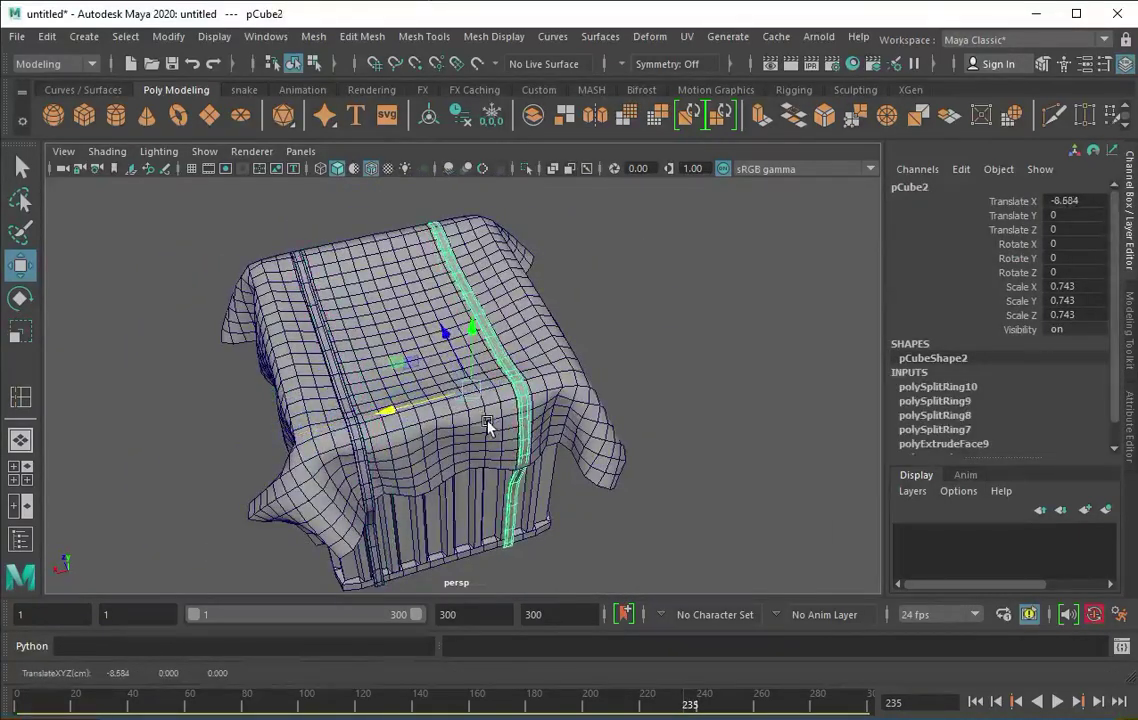
# Rotate the strap copy 270° on Y and move it across the crate in the top view.
pyautogui.keyDown('shift'); pyautogui.moveTo(476, 456); pyautogui.dragTo(514, 446); pyautogui.keyUp('shift')
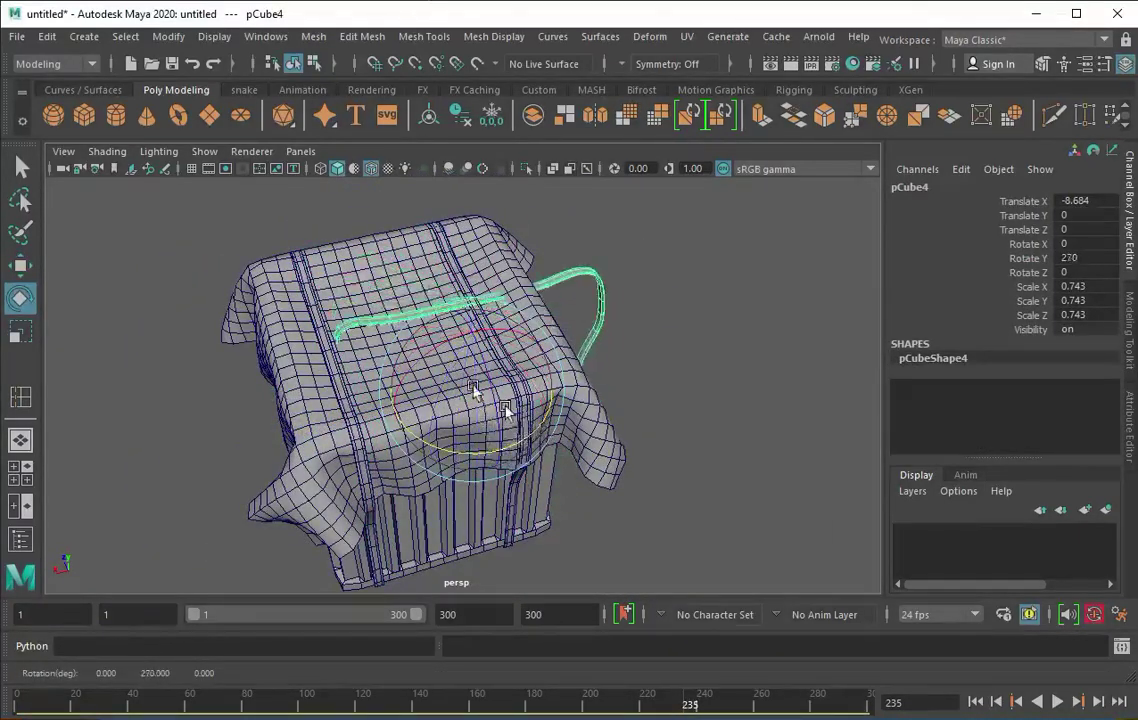
pyautogui.press('space')
pyautogui.press('space')
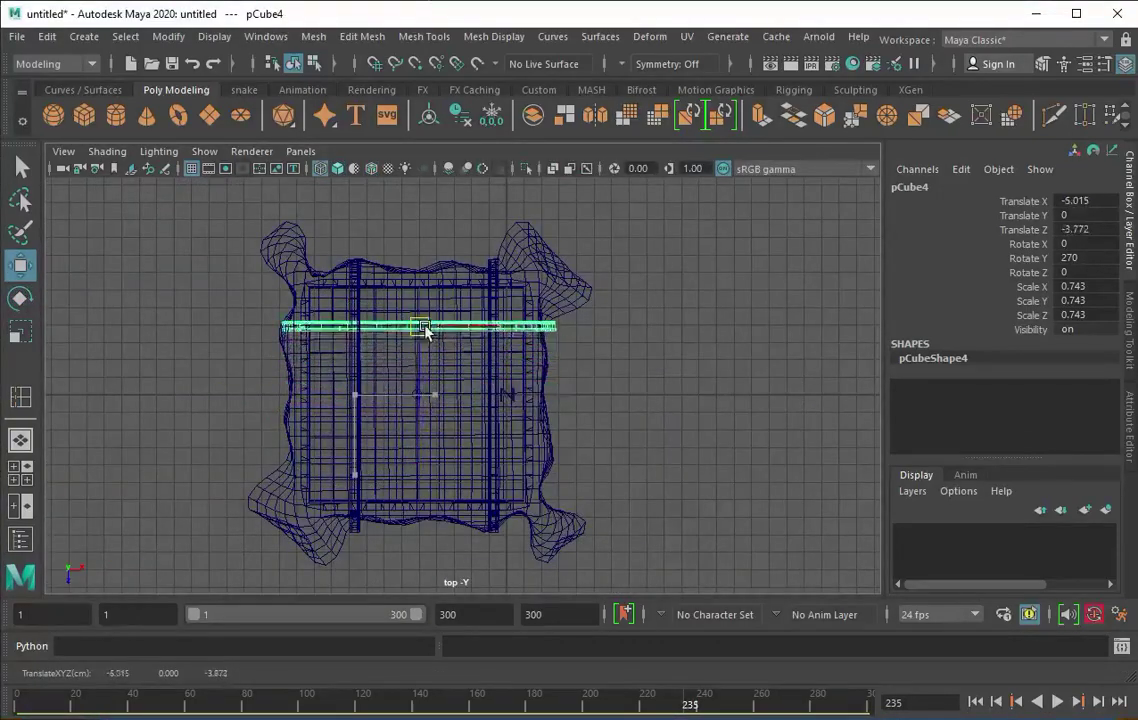
pyautogui.press('space')
pyautogui.press('space')
pyautogui.keyDown('alt'); pyautogui.moveTo(521, 377); pyautogui.dragTo(411, 399); pyautogui.keyUp('alt')
pyautogui.press('space')
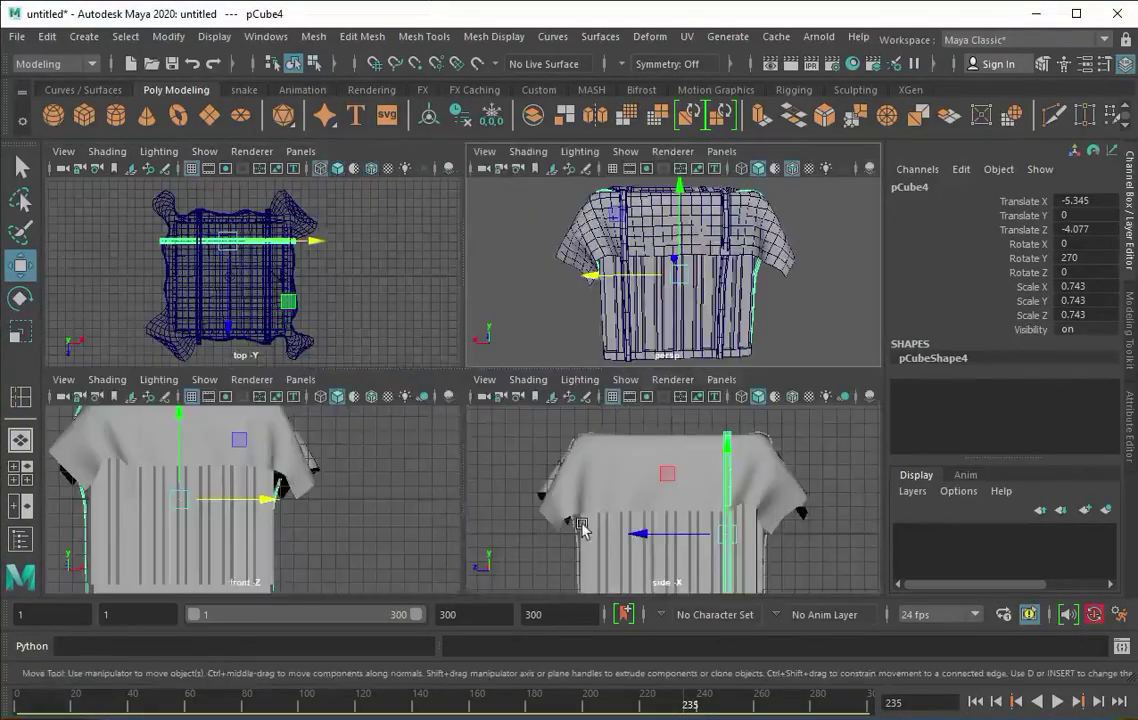
pyautogui.press('space')
# Check the copy's placement in the front and perspective views, then enter vertex mode.
pyautogui.press('space')
pyautogui.press('space')
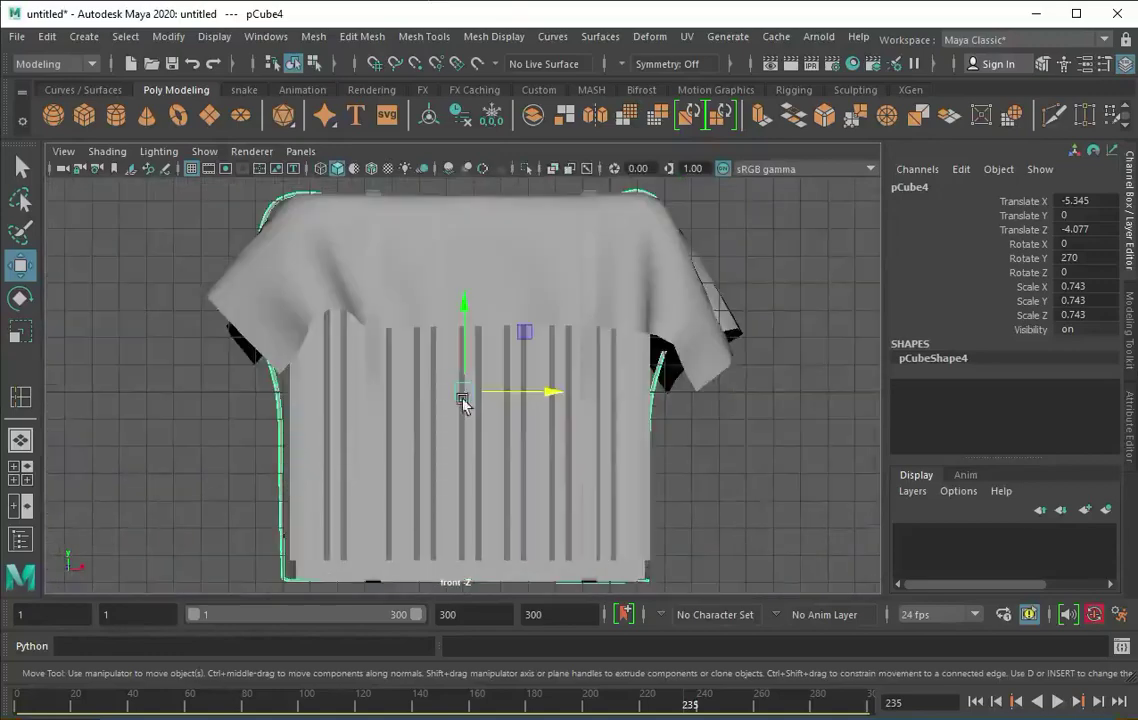
pyautogui.press('space')
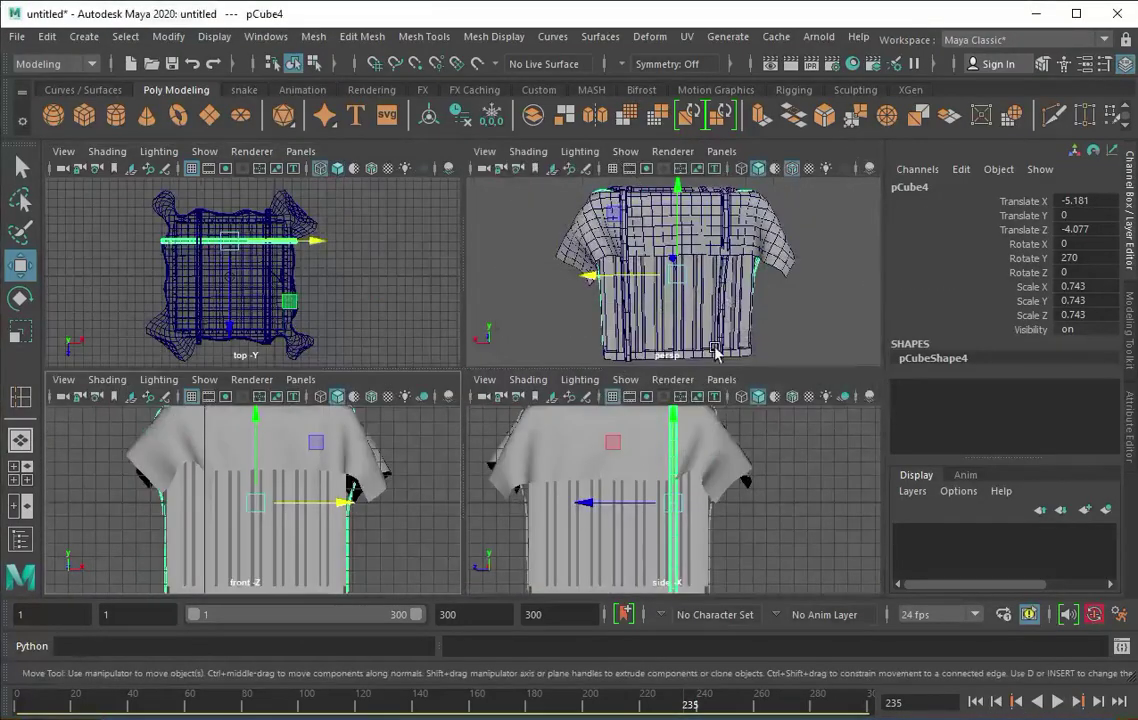
pyautogui.press('space')
pyautogui.moveTo(569, 361)
pyautogui.keyDown('alt'); pyautogui.mouseDown()
pyautogui.moveTo(470, 333)
pyautogui.moveTo(437, 292)
pyautogui.moveTo(691, 265)
pyautogui.moveTo(610, 270)
pyautogui.moveTo(655, 290)
pyautogui.moveTo(533, 338)
pyautogui.moveTo(355, 372)
pyautogui.moveTo(427, 430)
pyautogui.mouseUp(); pyautogui.keyUp('alt')
pyautogui.scroll(5, 650, 268)
pyautogui.press('F9')
pyautogui.scroll(-3, 655, 290)
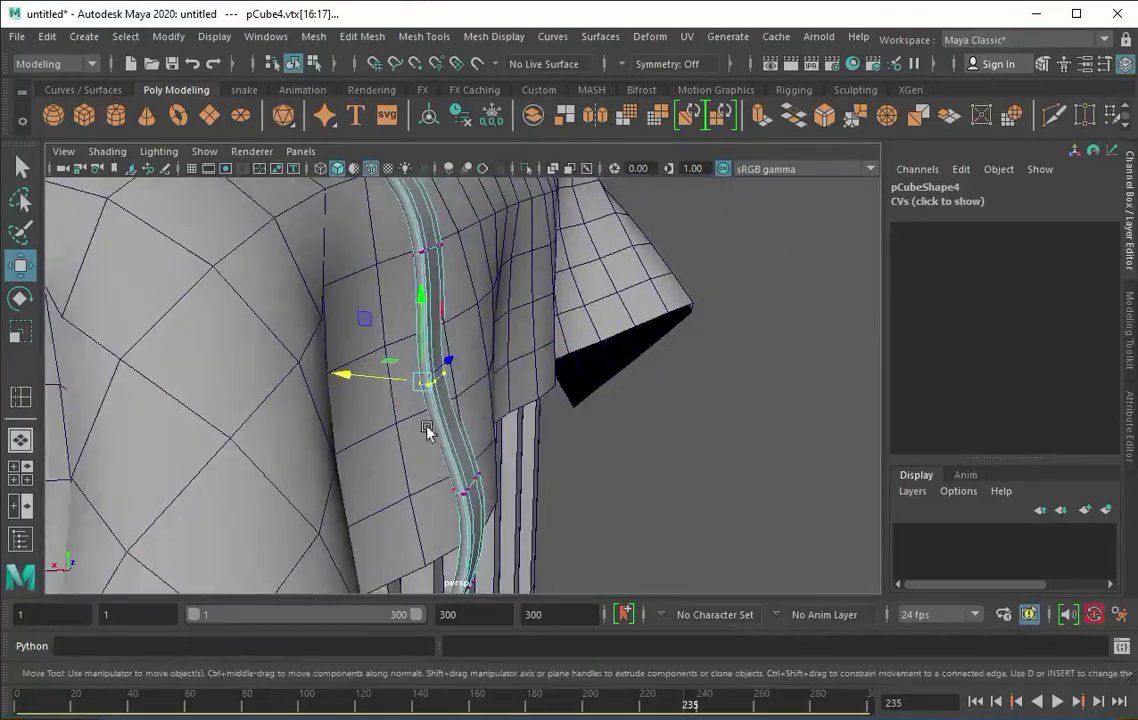
# Put strap pCube4 in vertex mode and select a row of vertices across it.
pyautogui.moveTo(393, 470)
pyautogui.keyDown('alt'); pyautogui.mouseDown()
pyautogui.moveTo(465, 554)
pyautogui.moveTo(475, 500)
pyautogui.mouseUp(); pyautogui.keyUp('alt')
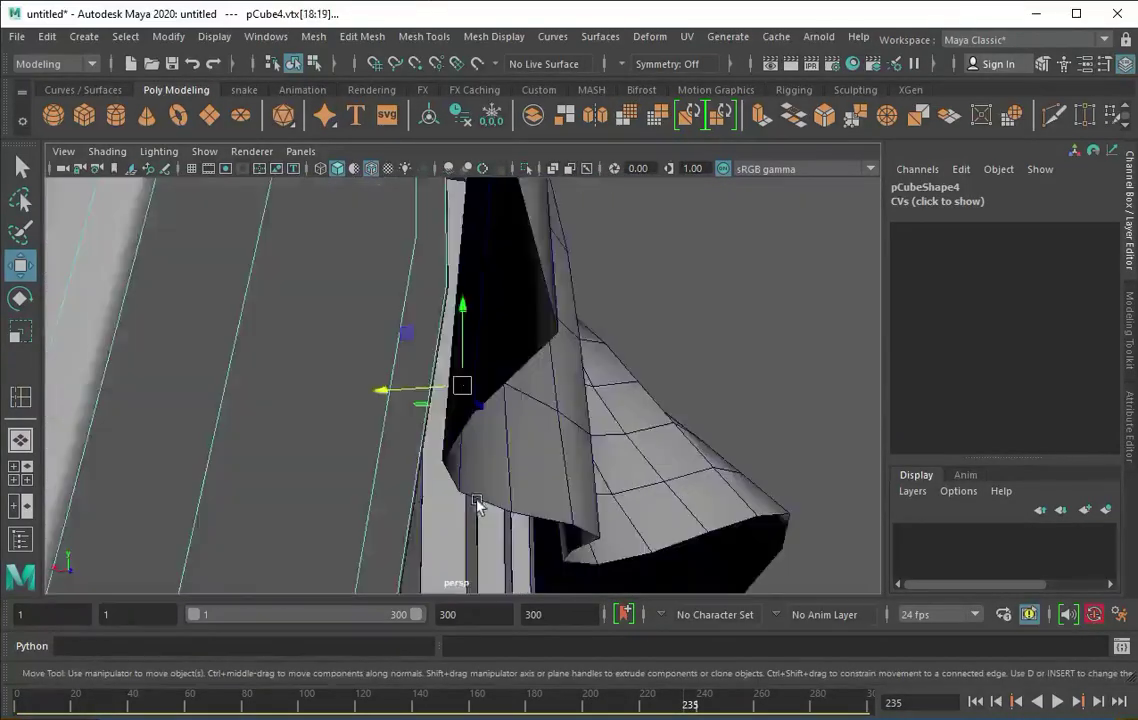
pyautogui.moveTo(462, 384)
pyautogui.keyDown('alt'); pyautogui.mouseDown()
pyautogui.moveTo(385, 390)
pyautogui.moveTo(363, 437)
pyautogui.moveTo(465, 264)
pyautogui.moveTo(438, 298)
pyautogui.mouseUp(); pyautogui.keyUp('alt')
pyautogui.moveTo(517, 277)
pyautogui.keyDown('alt'); pyautogui.mouseDown()
pyautogui.moveTo(432, 475)
pyautogui.moveTo(490, 409)
pyautogui.moveTo(500, 472)
pyautogui.mouseUp(); pyautogui.keyUp('alt')
pyautogui.moveTo(603, 495)
pyautogui.keyDown('alt'); pyautogui.mouseDown()
pyautogui.moveTo(612, 518)
pyautogui.moveTo(618, 388)
pyautogui.moveTo(546, 557)
pyautogui.moveTo(579, 323)
pyautogui.mouseUp(); pyautogui.keyUp('alt')
pyautogui.keyDown('shift'); pyautogui.moveTo(579, 323); pyautogui.dragTo(490, 325, button='right'); pyautogui.keyUp('shift')
pyautogui.moveTo(588, 303); pyautogui.dragTo(524, 355)
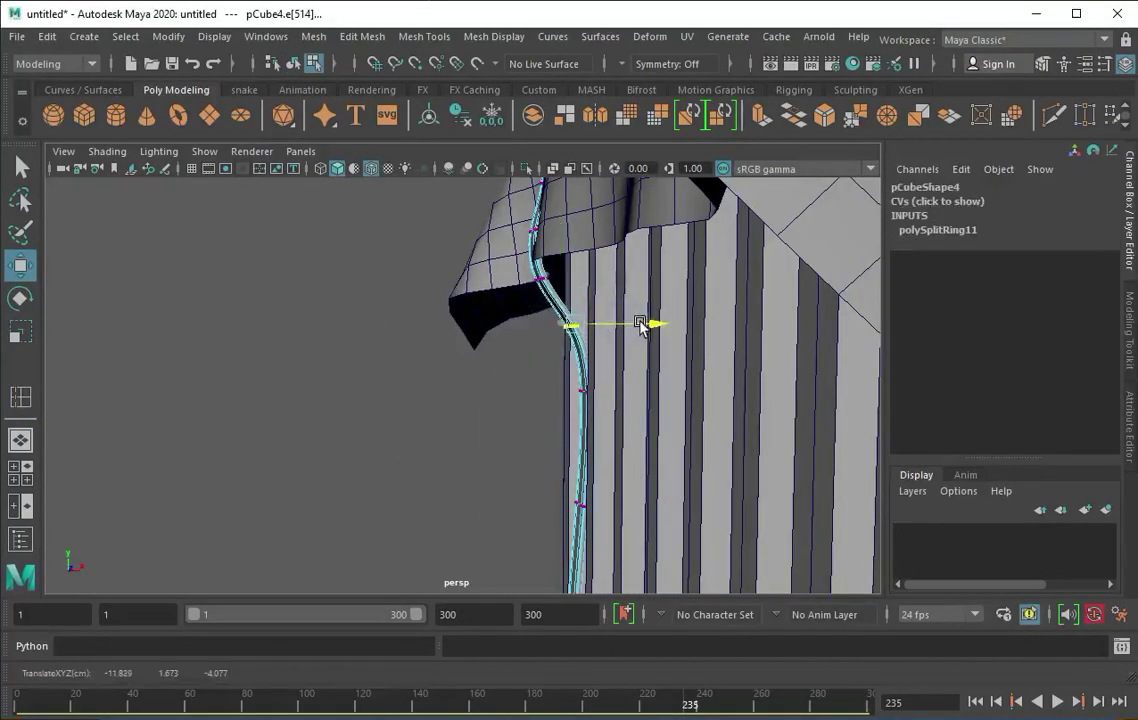
pyautogui.moveTo(641, 327)
pyautogui.keyDown('alt'); pyautogui.mouseDown()
pyautogui.moveTo(635, 355)
pyautogui.moveTo(487, 277)
pyautogui.mouseUp(); pyautogui.keyUp('alt')
pyautogui.moveTo(410, 277)
pyautogui.keyDown('alt'); pyautogui.mouseDown()
pyautogui.moveTo(424, 210)
pyautogui.moveTo(229, 382)
pyautogui.moveTo(492, 424)
pyautogui.mouseUp(); pyautogui.keyUp('alt')
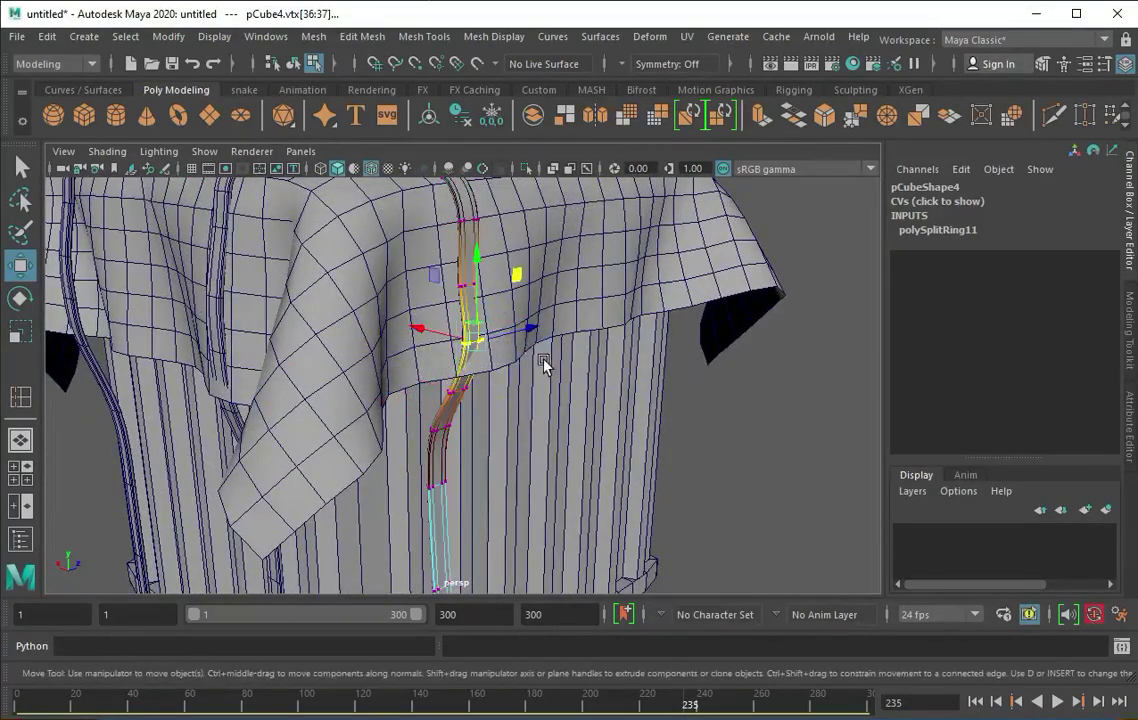
pyautogui.moveTo(543, 365)
pyautogui.keyDown('alt'); pyautogui.mouseDown(button='right')
pyautogui.moveTo(559, 368)
pyautogui.moveTo(485, 399)
pyautogui.mouseUp(button='right'); pyautogui.keyUp('alt')
pyautogui.moveTo(485, 399)
pyautogui.keyDown('alt'); pyautogui.mouseDown()
pyautogui.moveTo(518, 419)
pyautogui.moveTo(493, 378)
pyautogui.moveTo(467, 452)
pyautogui.moveTo(536, 465)
pyautogui.moveTo(265, 432)
pyautogui.moveTo(351, 386)
pyautogui.moveTo(147, 462)
pyautogui.moveTo(265, 368)
pyautogui.mouseUp(); pyautogui.keyUp('alt')
# Move pairs of pCube4 vertices down onto the cloth's top and sides.
pyautogui.click(467, 452)
pyautogui.click(147, 468)
pyautogui.press('f')
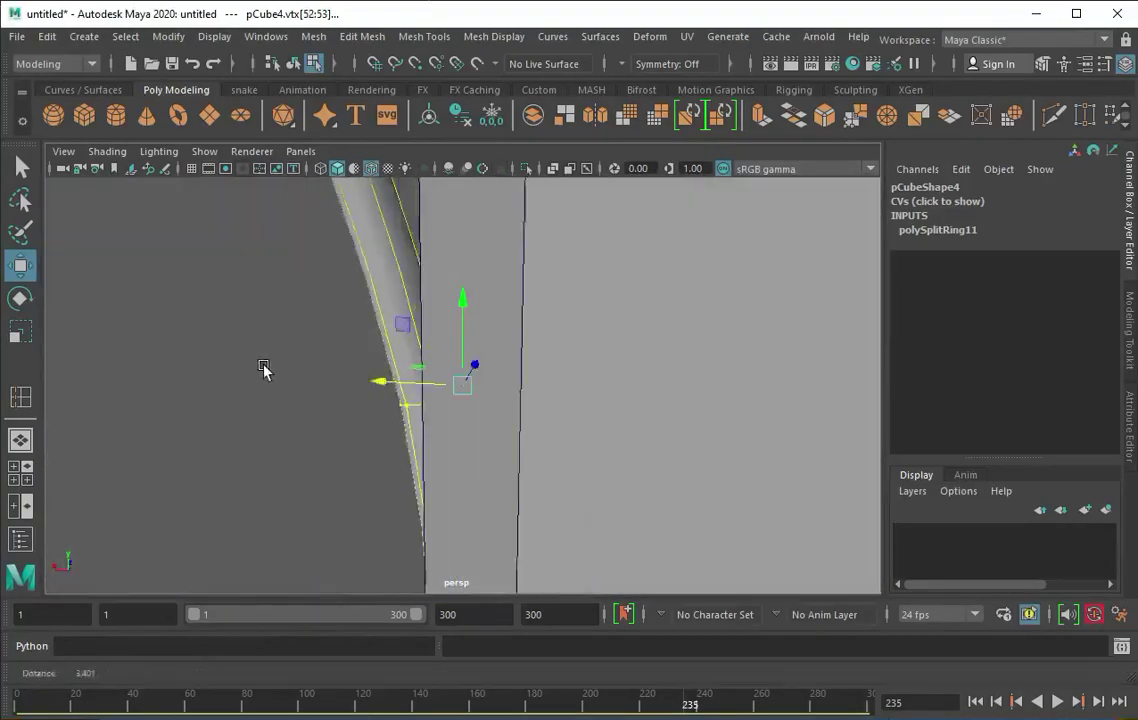
pyautogui.keyDown('alt'); pyautogui.moveTo(264, 369); pyautogui.dragTo(465, 305, button='right'); pyautogui.keyUp('alt')
pyautogui.moveTo(465, 305)
pyautogui.keyDown('alt'); pyautogui.mouseDown()
pyautogui.moveTo(495, 422)
pyautogui.moveTo(291, 395)
pyautogui.moveTo(427, 458)
pyautogui.mouseUp(); pyautogui.keyUp('alt')
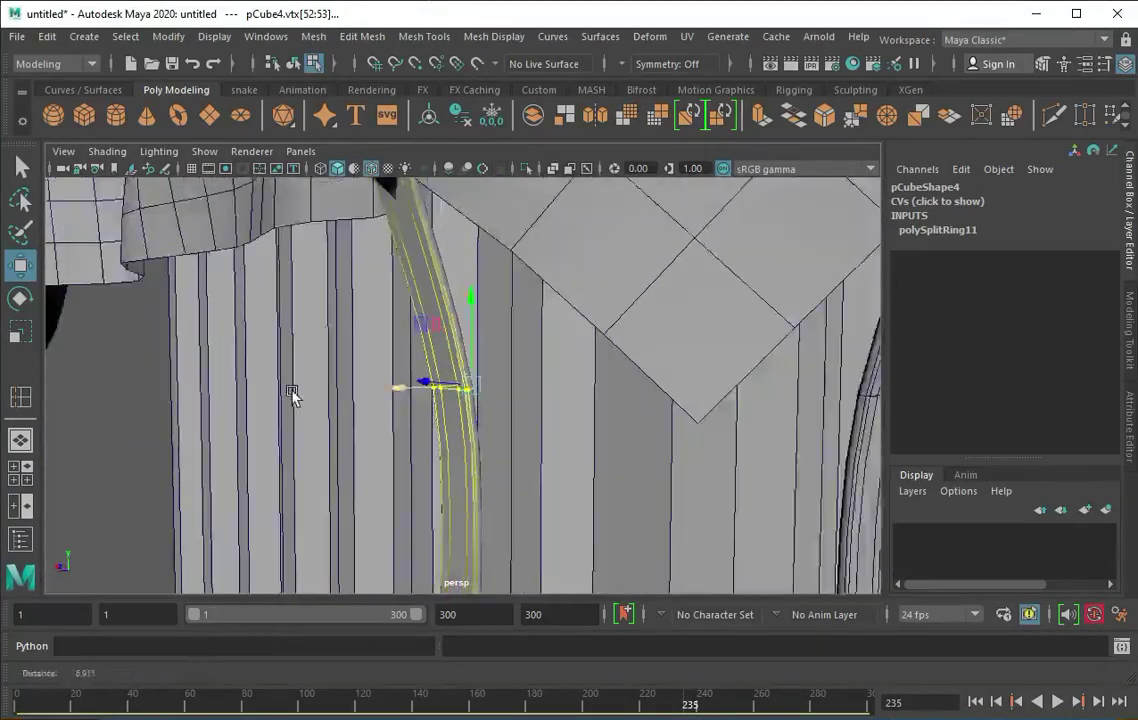
pyautogui.click(409, 397)
pyautogui.moveTo(409, 397)
pyautogui.keyDown('alt'); pyautogui.mouseDown()
pyautogui.moveTo(423, 428)
pyautogui.moveTo(391, 409)
pyautogui.moveTo(369, 437)
pyautogui.moveTo(490, 310)
pyautogui.moveTo(490, 373)
pyautogui.moveTo(361, 325)
pyautogui.mouseUp(); pyautogui.keyUp('alt')
# Insert an extra edge loop along strap pCube4, then return to object mode.
pyautogui.scroll(3, 361, 325)
pyautogui.keyDown('shift'); pyautogui.moveTo(361, 325); pyautogui.dragTo(364, 280, button='right'); pyautogui.keyUp('shift')
pyautogui.click(364, 280)
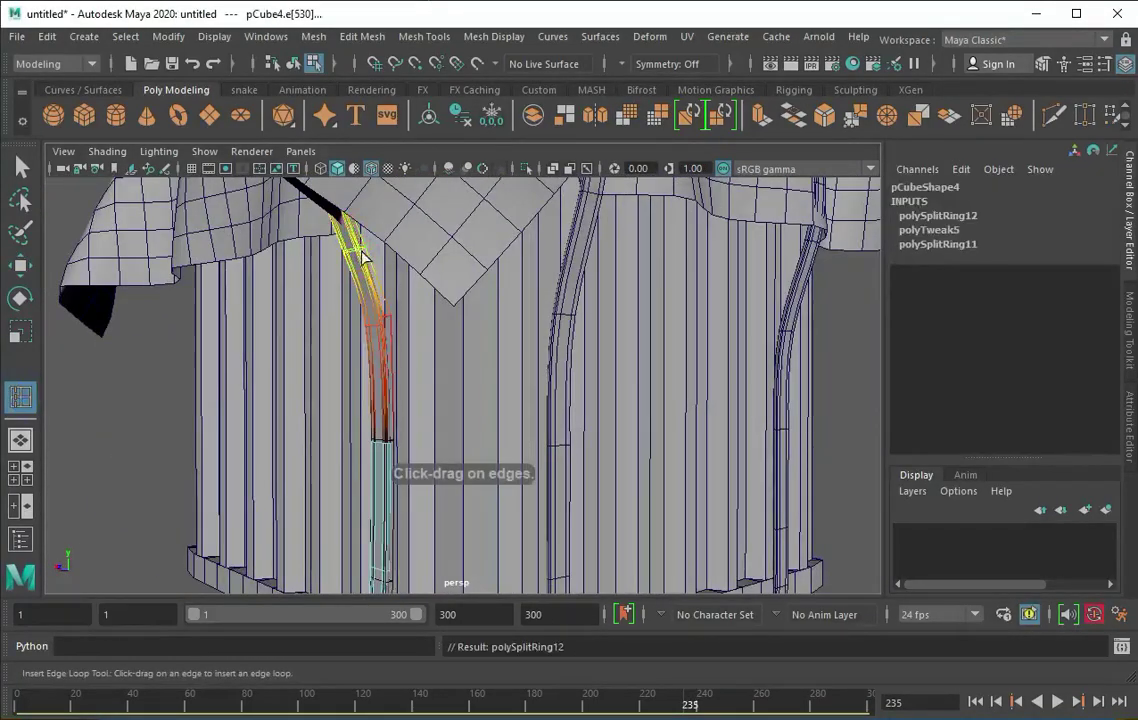
pyautogui.press('q')
pyautogui.moveTo(338, 229)
pyautogui.keyDown('alt'); pyautogui.mouseDown()
pyautogui.moveTo(442, 297)
pyautogui.moveTo(552, 315)
pyautogui.moveTo(551, 292)
pyautogui.moveTo(564, 368)
pyautogui.moveTo(655, 392)
pyautogui.moveTo(472, 317)
pyautogui.moveTo(320, 318)
pyautogui.mouseUp(); pyautogui.keyUp('alt')
pyautogui.press('F8')
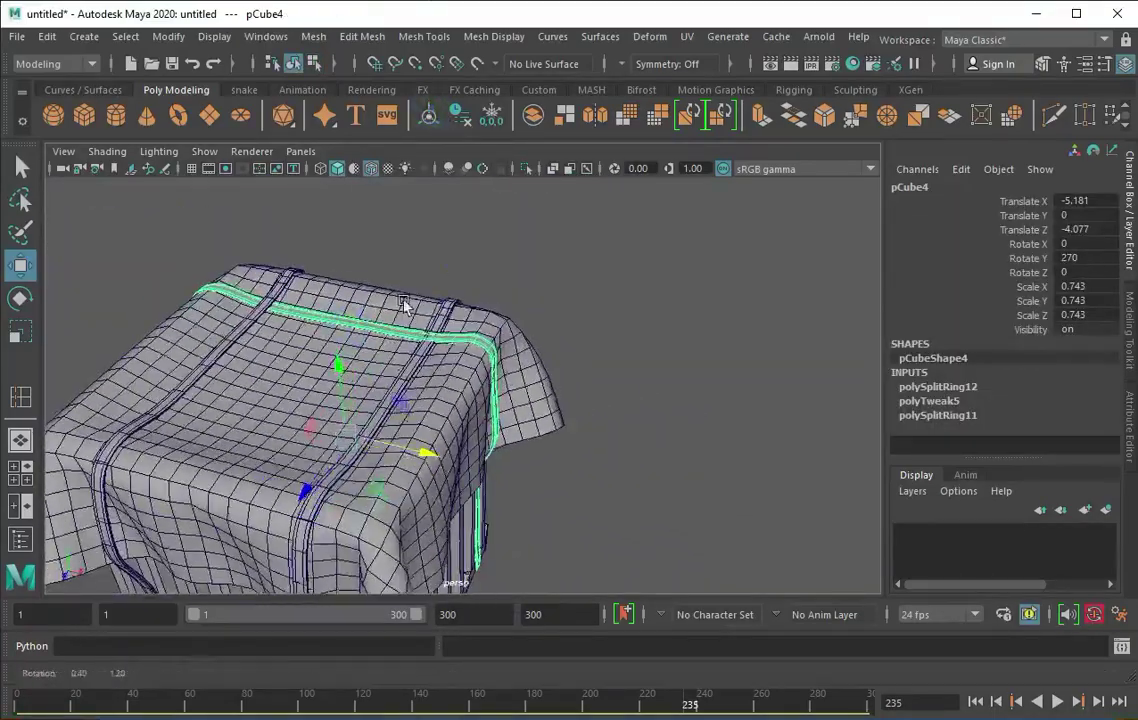
# Select strap pCube5 in vertex mode and pick a row of vertices across it.
pyautogui.keyDown('alt'); pyautogui.moveTo(401, 303); pyautogui.dragTo(287, 371); pyautogui.keyUp('alt')
pyautogui.click(140, 345)
pyautogui.moveTo(140, 345)
pyautogui.keyDown('alt'); pyautogui.mouseDown()
pyautogui.moveTo(330, 368)
pyautogui.moveTo(574, 338)
pyautogui.moveTo(325, 396)
pyautogui.moveTo(521, 437)
pyautogui.mouseUp(); pyautogui.keyUp('alt')
pyautogui.scroll(5, 521, 437)
pyautogui.moveTo(579, 339); pyautogui.dragTo(522, 342, button='right')
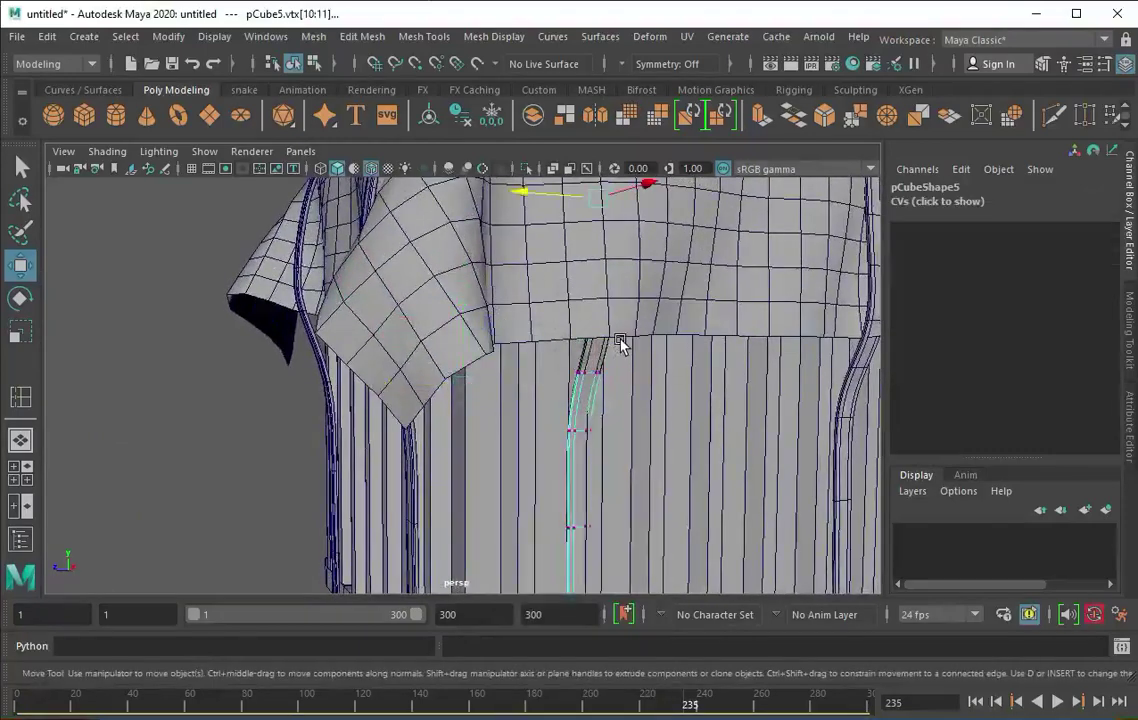
pyautogui.moveTo(617, 338)
pyautogui.keyDown('alt'); pyautogui.mouseDown()
pyautogui.moveTo(513, 376)
pyautogui.moveTo(543, 398)
pyautogui.mouseUp(); pyautogui.keyUp('alt')
pyautogui.moveTo(440, 288)
pyautogui.keyDown('alt'); pyautogui.mouseDown()
pyautogui.moveTo(493, 452)
pyautogui.moveTo(557, 447)
pyautogui.moveTo(457, 445)
pyautogui.moveTo(530, 540)
pyautogui.moveTo(462, 394)
pyautogui.moveTo(500, 376)
pyautogui.moveTo(467, 485)
pyautogui.moveTo(441, 424)
pyautogui.moveTo(477, 450)
pyautogui.mouseUp(); pyautogui.keyUp('alt')
pyautogui.click(507, 510)
pyautogui.click(538, 553)
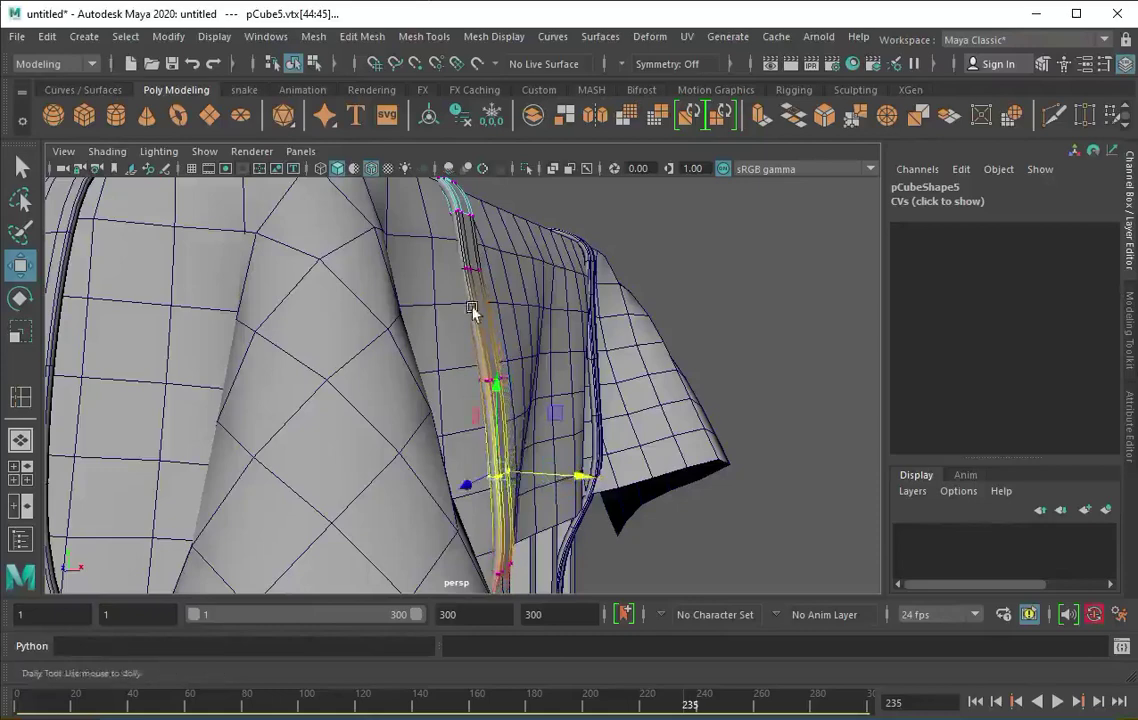
# Select the strap's edge and lower vertices and pull them to follow the cloth.
pyautogui.keyDown('alt'); pyautogui.moveTo(473, 312); pyautogui.dragTo(468, 240); pyautogui.keyUp('alt')
pyautogui.moveTo(473, 445); pyautogui.dragTo(529, 487)
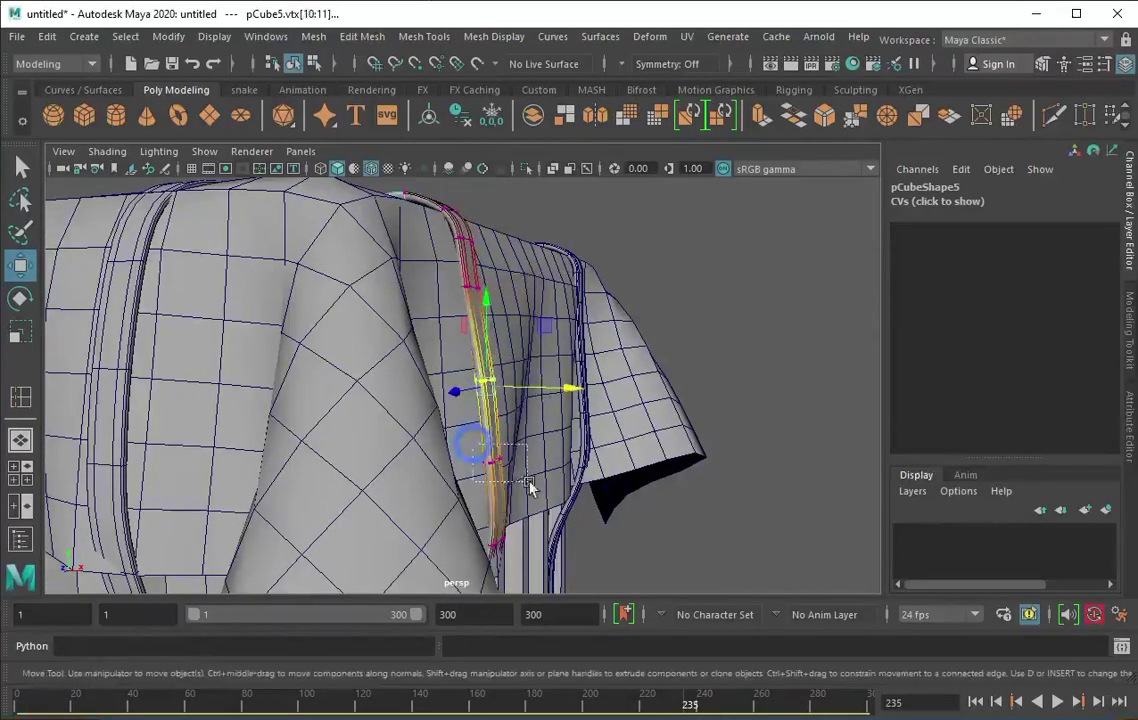
pyautogui.scroll(-3, 574, 463)
pyautogui.scroll(-5, 457, 478)
pyautogui.moveTo(440, 420); pyautogui.dragTo(500, 582)
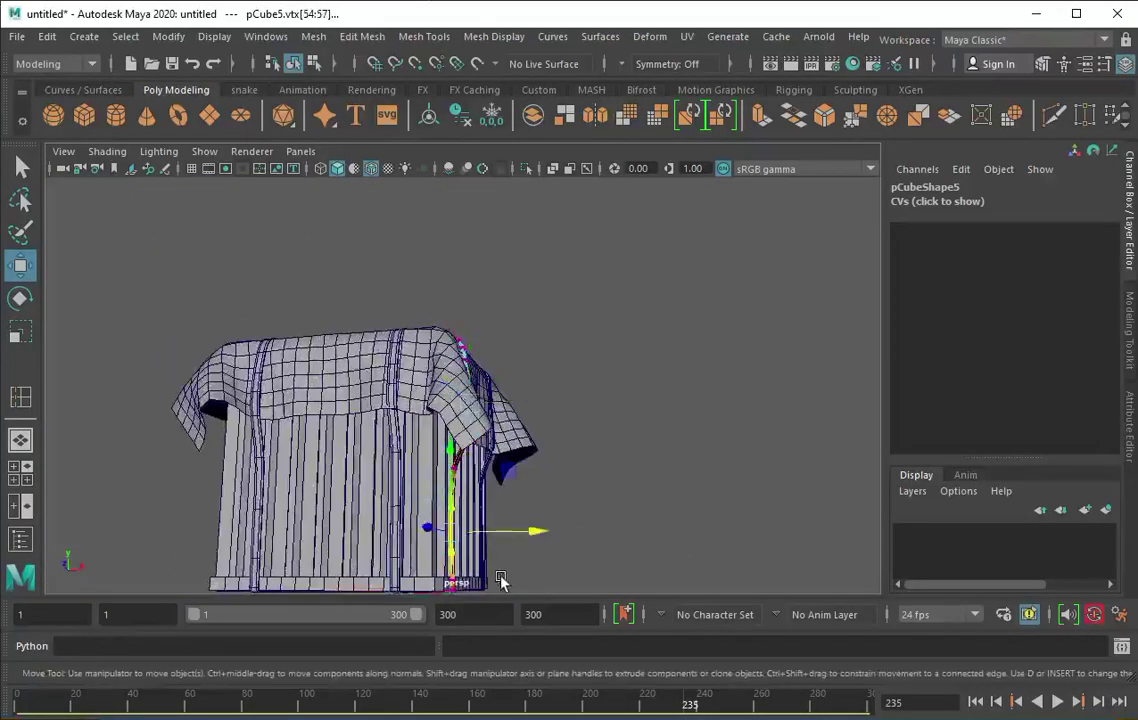
pyautogui.press('f')
pyautogui.scroll(-3, 365, 407)
pyautogui.moveTo(340, 407)
pyautogui.keyDown('alt'); pyautogui.mouseDown()
pyautogui.moveTo(320, 330)
pyautogui.moveTo(373, 322)
pyautogui.moveTo(240, 376)
pyautogui.mouseUp(); pyautogui.keyUp('alt')
# Adjust the pCube5 vertices at the cloth's front fold.
pyautogui.moveTo(313, 397)
pyautogui.keyDown('alt'); pyautogui.mouseDown()
pyautogui.moveTo(406, 376)
pyautogui.moveTo(436, 453)
pyautogui.moveTo(297, 312)
pyautogui.moveTo(399, 302)
pyautogui.moveTo(479, 370)
pyautogui.mouseUp(); pyautogui.keyUp('alt')
pyautogui.scroll(-3, 363, 401)
pyautogui.moveTo(396, 327)
pyautogui.keyDown('alt'); pyautogui.mouseDown()
pyautogui.moveTo(356, 272)
pyautogui.moveTo(478, 300)
pyautogui.moveTo(347, 381)
pyautogui.moveTo(407, 431)
pyautogui.mouseUp(); pyautogui.keyUp('alt')
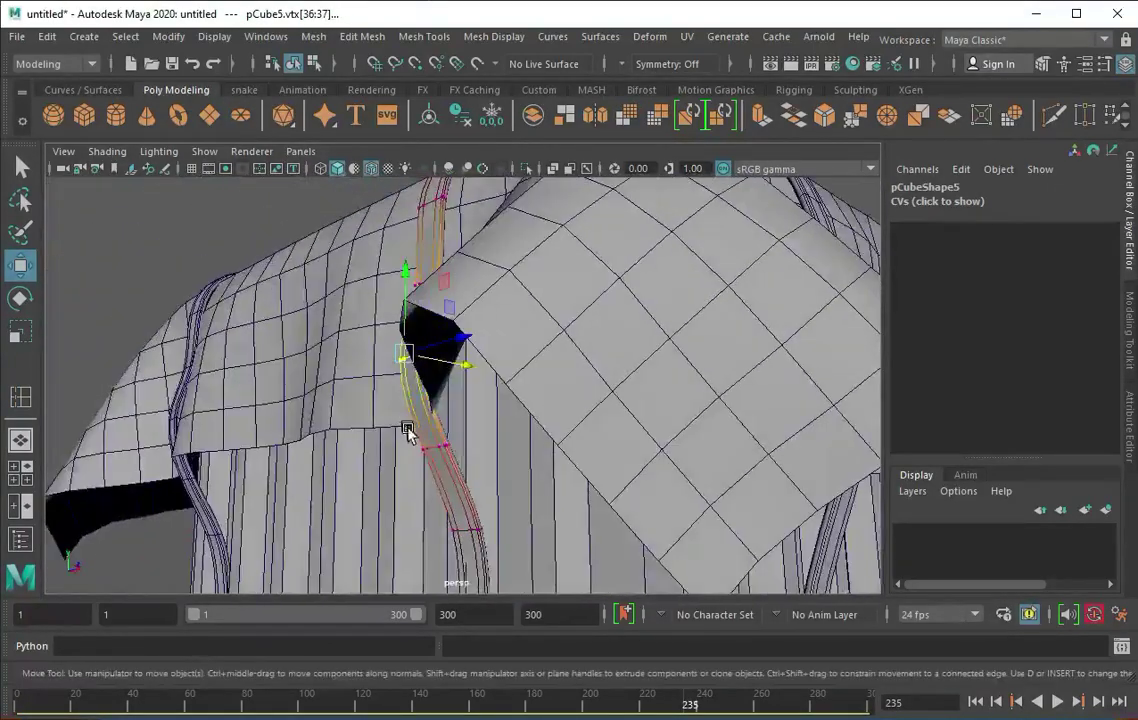
pyautogui.moveTo(498, 518)
pyautogui.keyDown('alt'); pyautogui.mouseDown()
pyautogui.moveTo(537, 521)
pyautogui.moveTo(395, 355)
pyautogui.mouseUp(); pyautogui.keyUp('alt')
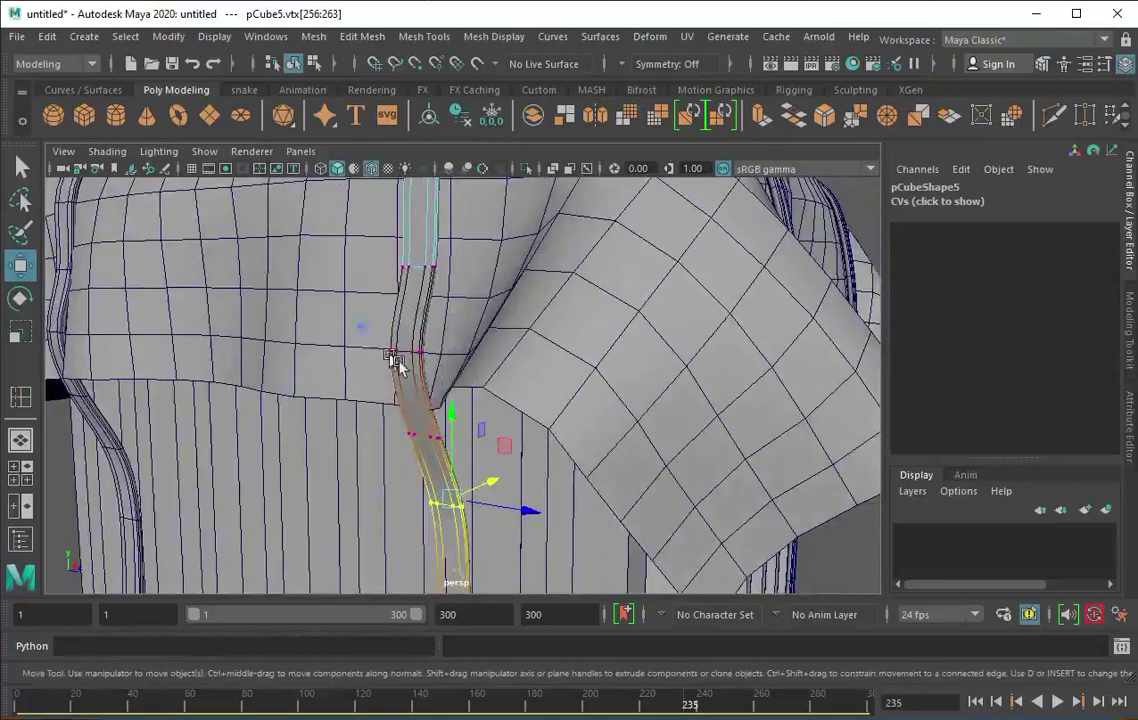
pyautogui.click(424, 368)
pyautogui.keyDown('alt'); pyautogui.moveTo(497, 316); pyautogui.dragTo(426, 432); pyautogui.keyUp('alt')
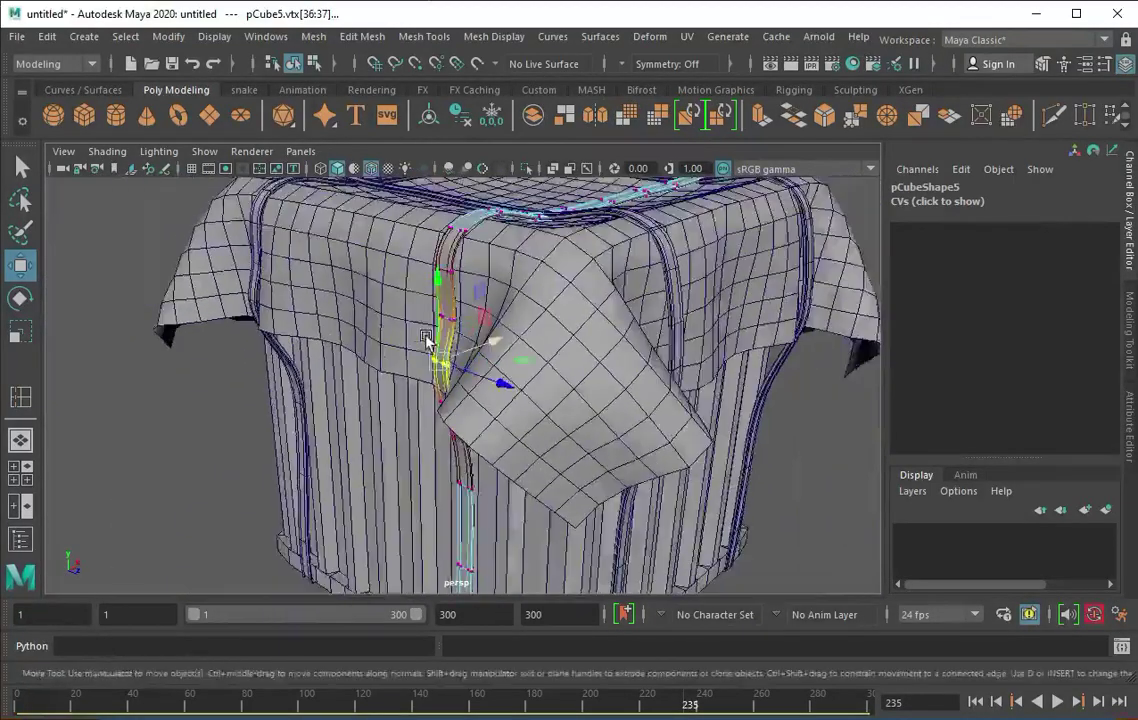
pyautogui.keyDown('alt'); pyautogui.moveTo(478, 323); pyautogui.dragTo(333, 338, button='right'); pyautogui.keyUp('alt')
# Return to object mode and close the Assign New Material window opened on the crate body.
pyautogui.press('F8')
pyautogui.keyDown('alt'); pyautogui.moveTo(333, 338); pyautogui.dragTo(500, 488); pyautogui.keyUp('alt')
pyautogui.click(526, 399)
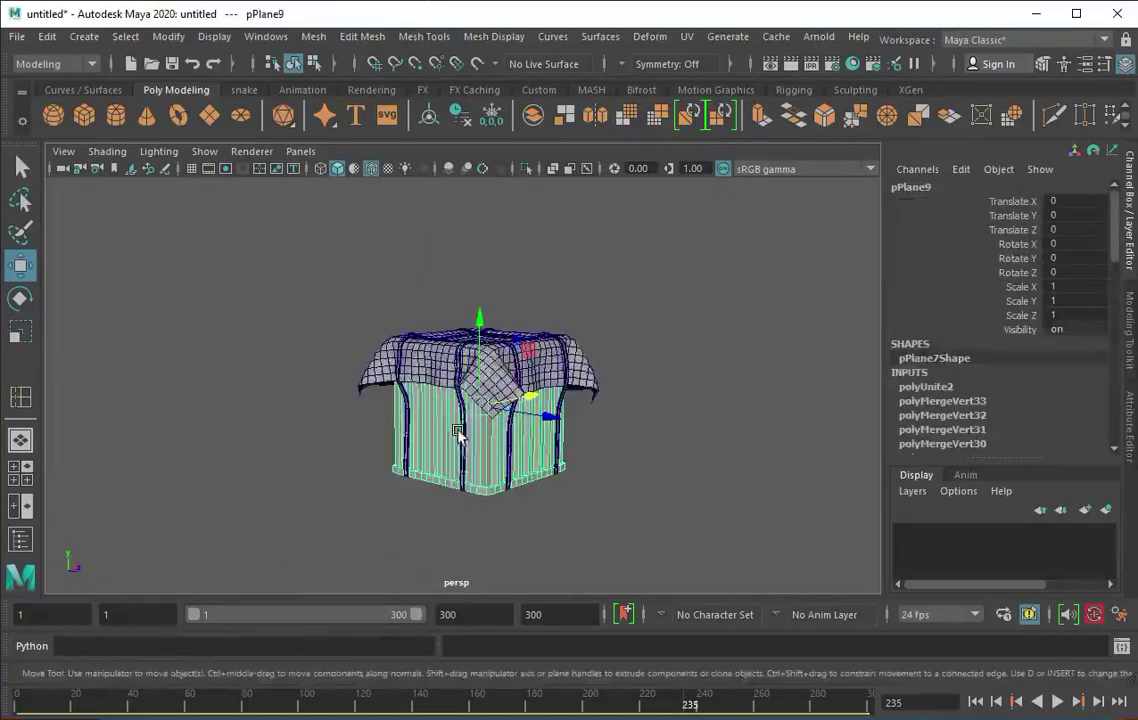
pyautogui.keyDown('alt'); pyautogui.moveTo(526, 399); pyautogui.dragTo(460, 211); pyautogui.keyUp('alt')
pyautogui.moveTo(458, 194); pyautogui.dragTo(480, 676, button='right')
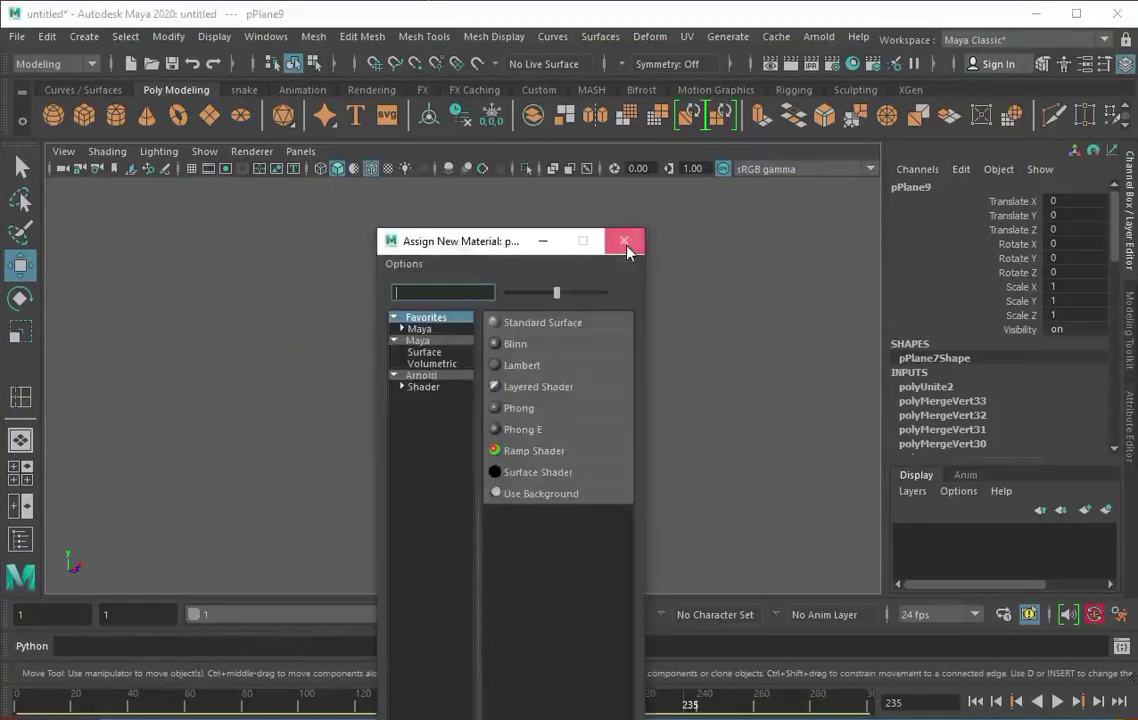
pyautogui.click(625, 241)
pyautogui.scroll(5, 513, 265)
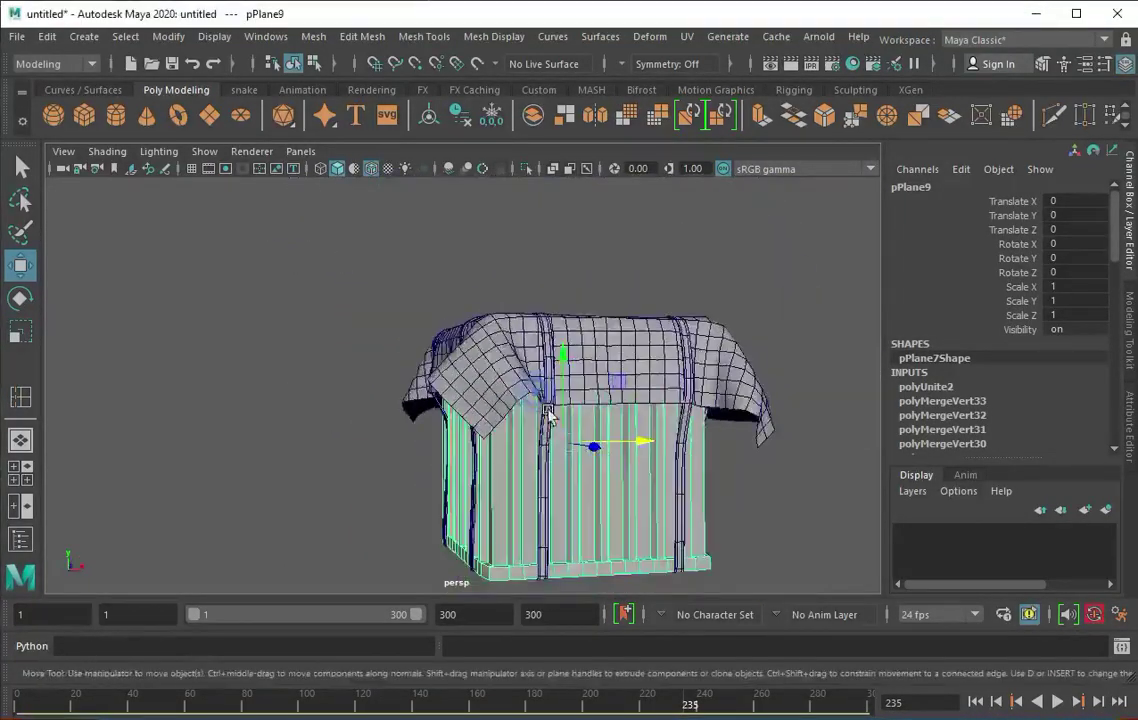
# Scale pCube6 into a large thin plate and extrude its faces twice into a frame.
pyautogui.moveTo(647, 583)
pyautogui.keyDown('alt'); pyautogui.mouseDown()
pyautogui.moveTo(673, 418)
pyautogui.moveTo(422, 363)
pyautogui.mouseUp(); pyautogui.keyUp('alt')
pyautogui.press('f')
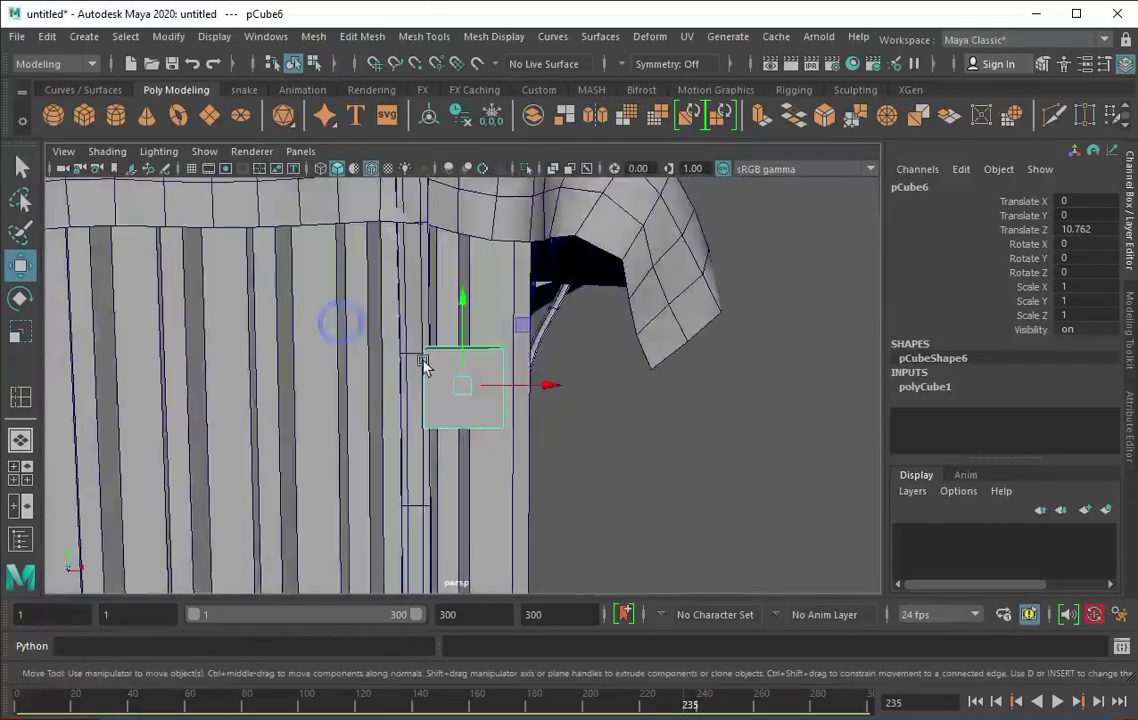
pyautogui.click(463, 385)
pyautogui.moveTo(504, 338); pyautogui.dragTo(545, 320, button='right')
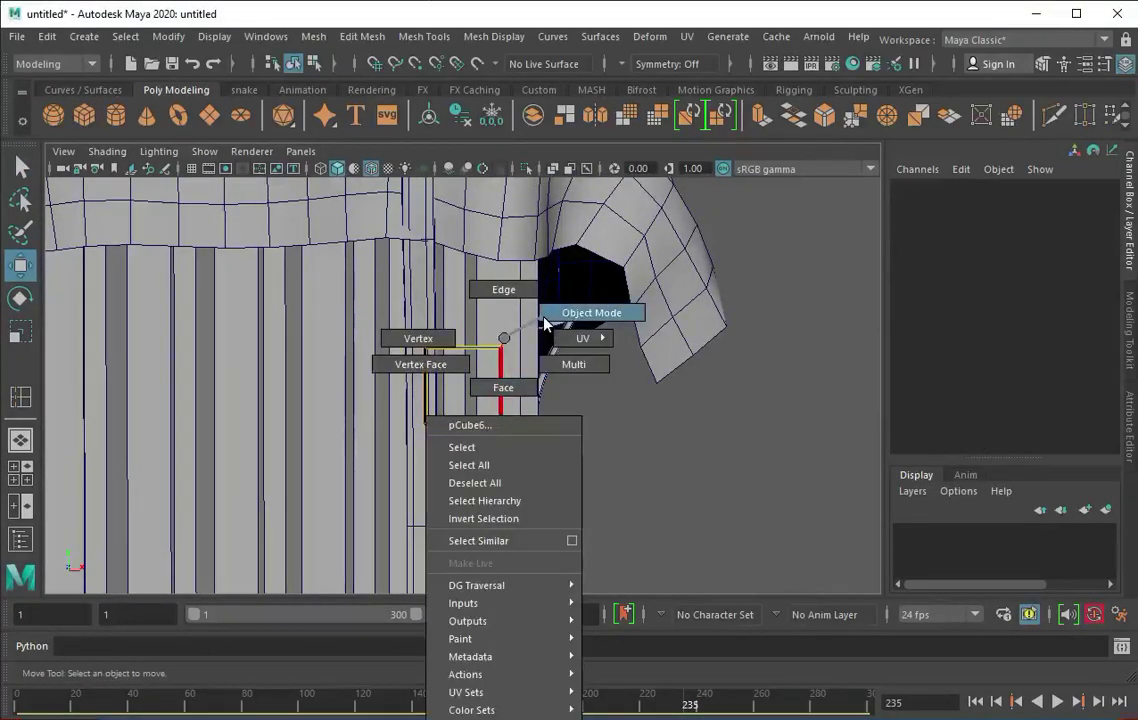
pyautogui.click(545, 320)
pyautogui.press('f')
pyautogui.moveTo(476, 383)
pyautogui.mouseDown()
pyautogui.moveTo(500, 373)
pyautogui.moveTo(330, 337)
pyautogui.mouseUp()
pyautogui.hotkey('ctrl', 'e')
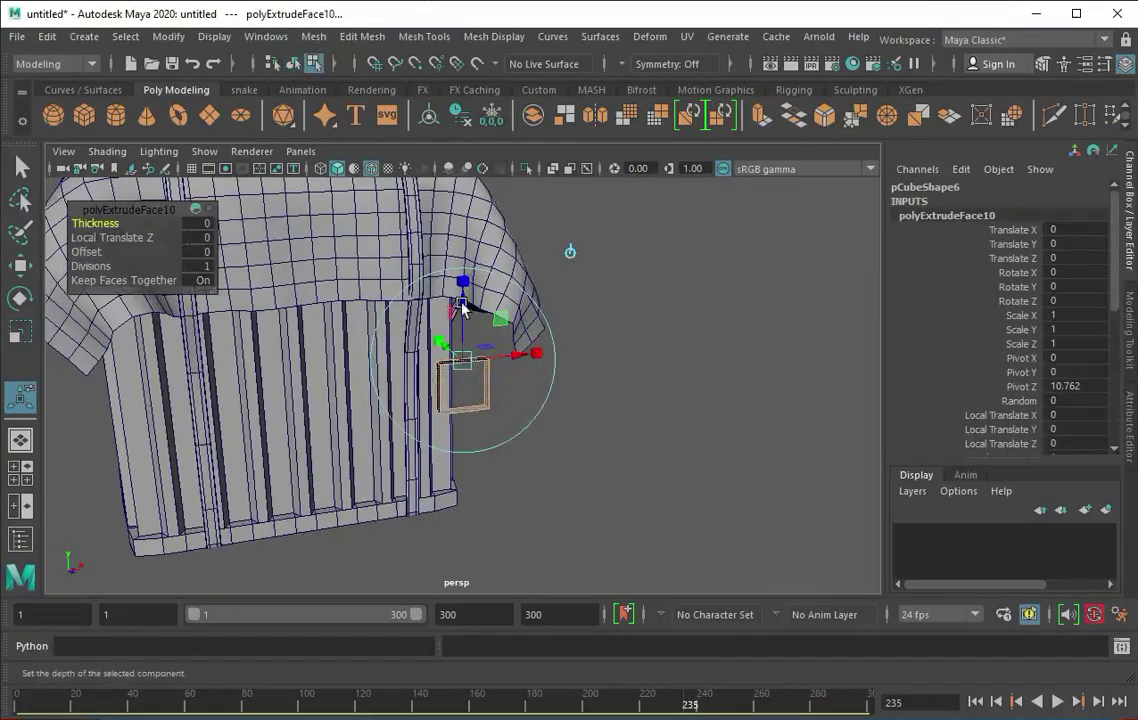
pyautogui.hotkey('ctrl', 'e')
pyautogui.keyDown('shift'); pyautogui.moveTo(465, 380); pyautogui.dragTo(465, 420, button='right'); pyautogui.keyUp('shift')
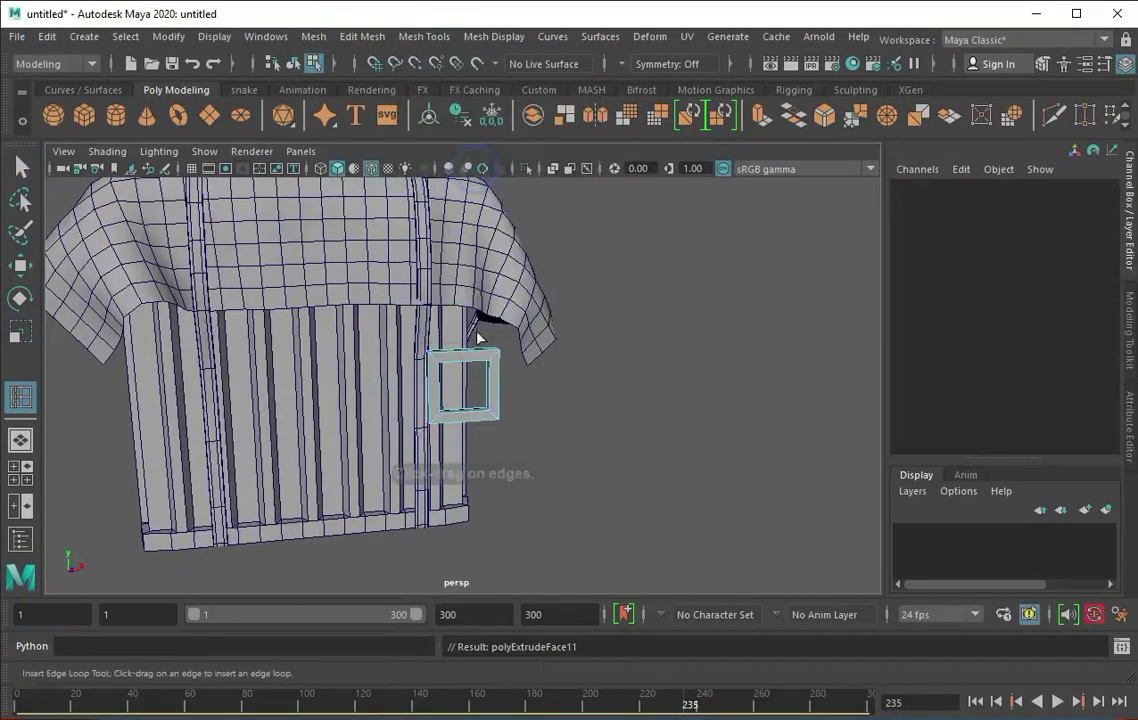
# Insert edge loops across the frame to form the hexagon's points.
pyautogui.click(465, 380)
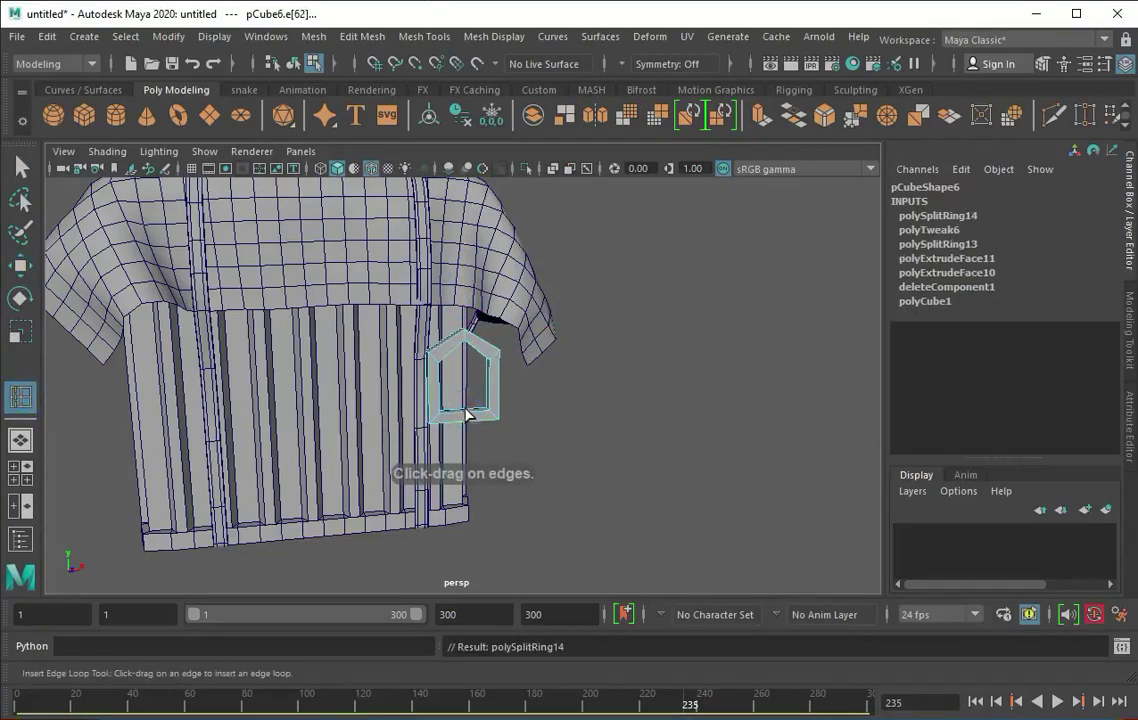
pyautogui.moveTo(462, 345)
pyautogui.mouseDown(button='right')
pyautogui.moveTo(521, 305)
pyautogui.moveTo(404, 355)
pyautogui.moveTo(415, 335)
pyautogui.mouseUp(button='right')
pyautogui.click(423, 323)
pyautogui.keyDown('alt'); pyautogui.moveTo(447, 307); pyautogui.dragTo(452, 284); pyautogui.keyUp('alt')
pyautogui.click(452, 284)
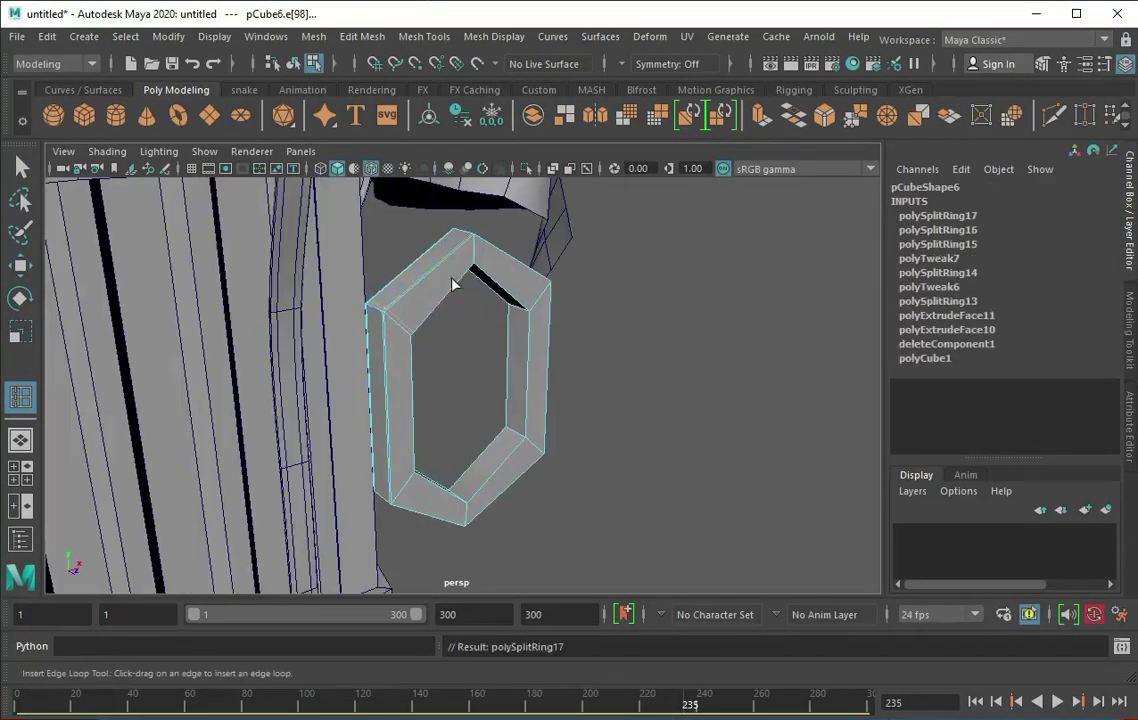
pyautogui.click(415, 405)
pyautogui.keyDown('alt'); pyautogui.moveTo(420, 483); pyautogui.dragTo(448, 507); pyautogui.keyUp('alt')
pyautogui.click(448, 507)
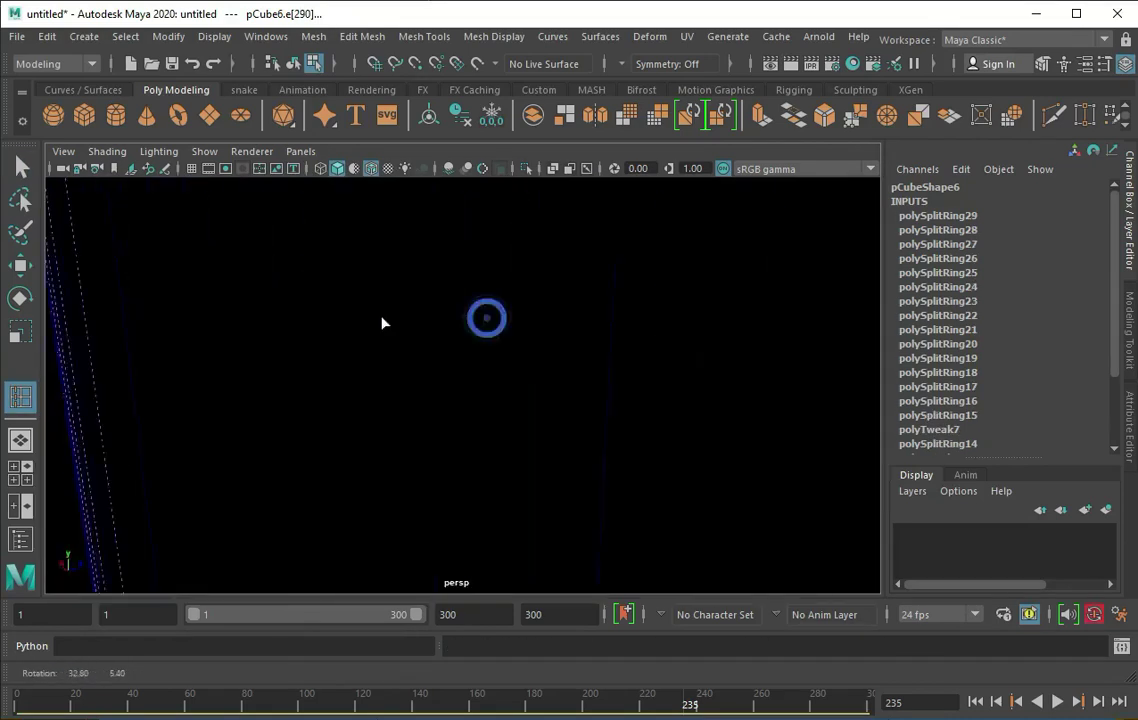
# Add support edge loops near the buckle frame's corners.
pyautogui.click(511, 276)
pyautogui.moveTo(396, 323)
pyautogui.keyDown('alt'); pyautogui.mouseDown()
pyautogui.moveTo(511, 276)
pyautogui.moveTo(312, 267)
pyautogui.mouseUp(); pyautogui.keyUp('alt')
pyautogui.click(548, 253)
pyautogui.click(307, 249)
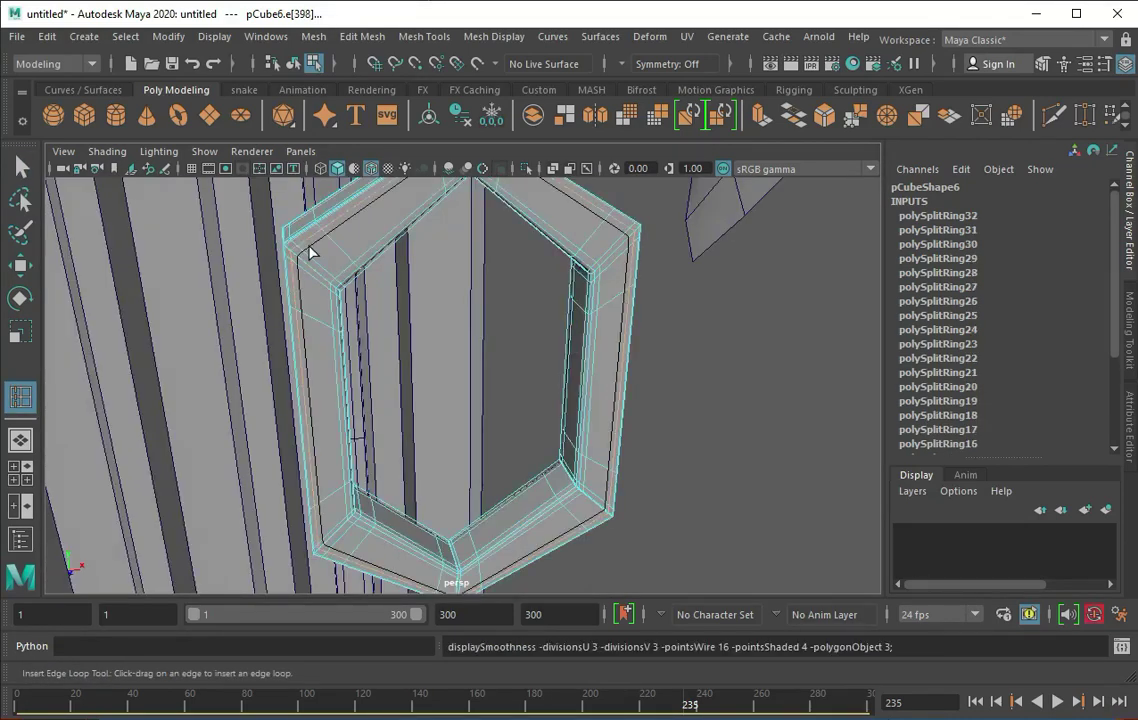
pyautogui.moveTo(335, 274); pyautogui.dragTo(424, 249, button='right')
pyautogui.keyDown('alt'); pyautogui.moveTo(424, 249); pyautogui.dragTo(315, 325, button='right'); pyautogui.keyUp('alt')
pyautogui.keyDown('alt'); pyautogui.moveTo(315, 325); pyautogui.dragTo(435, 310); pyautogui.keyUp('alt')
# Frame the buckle in the front view with wireframe shown over the shaded model.
pyautogui.press('space')
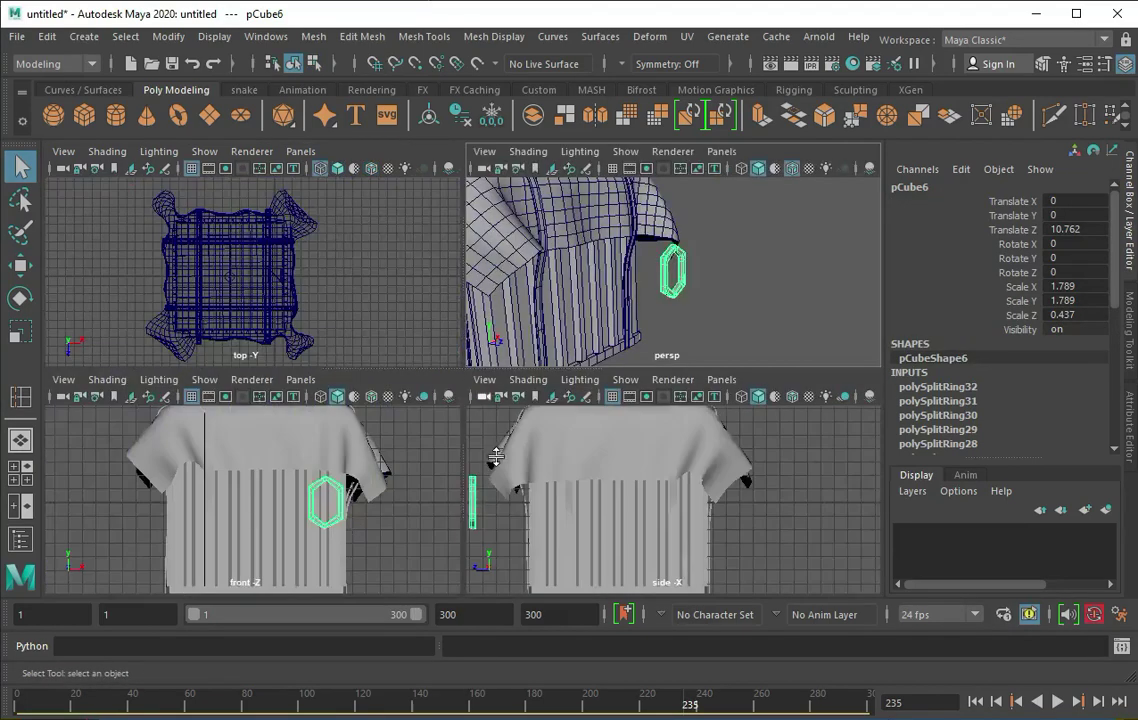
pyautogui.press('space')
pyautogui.press('f')
pyautogui.click(371, 168)
pyautogui.scroll(-5, 399, 313)
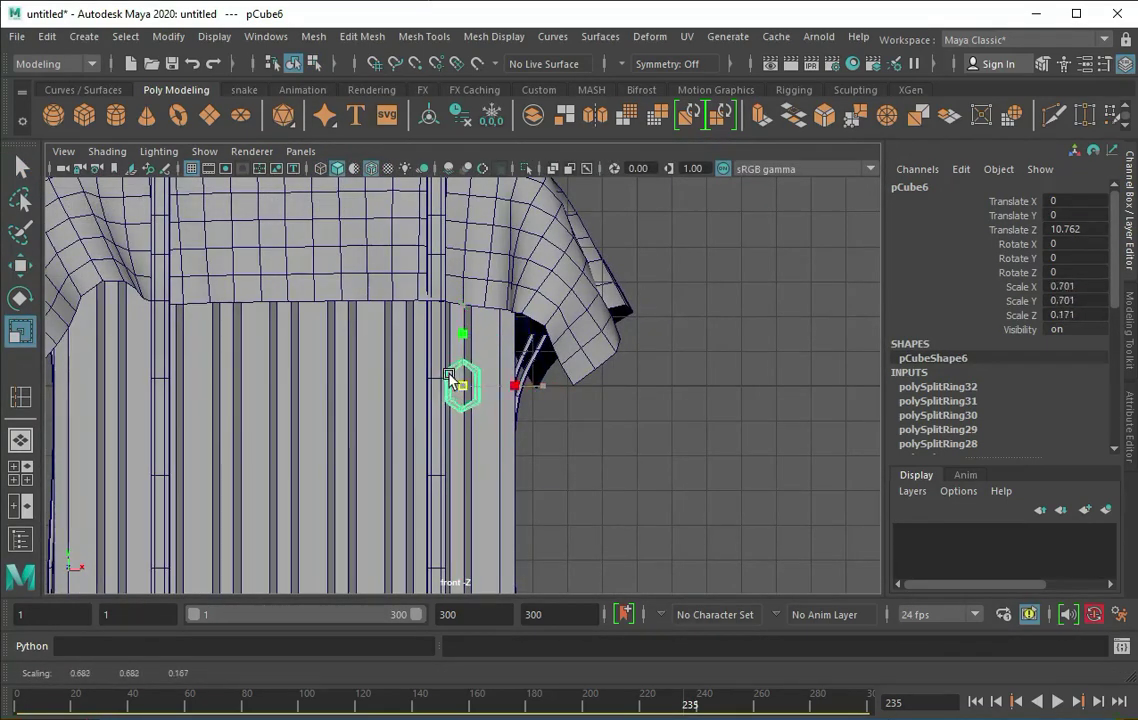
pyautogui.press('f')
pyautogui.scroll(-5, 461, 320)
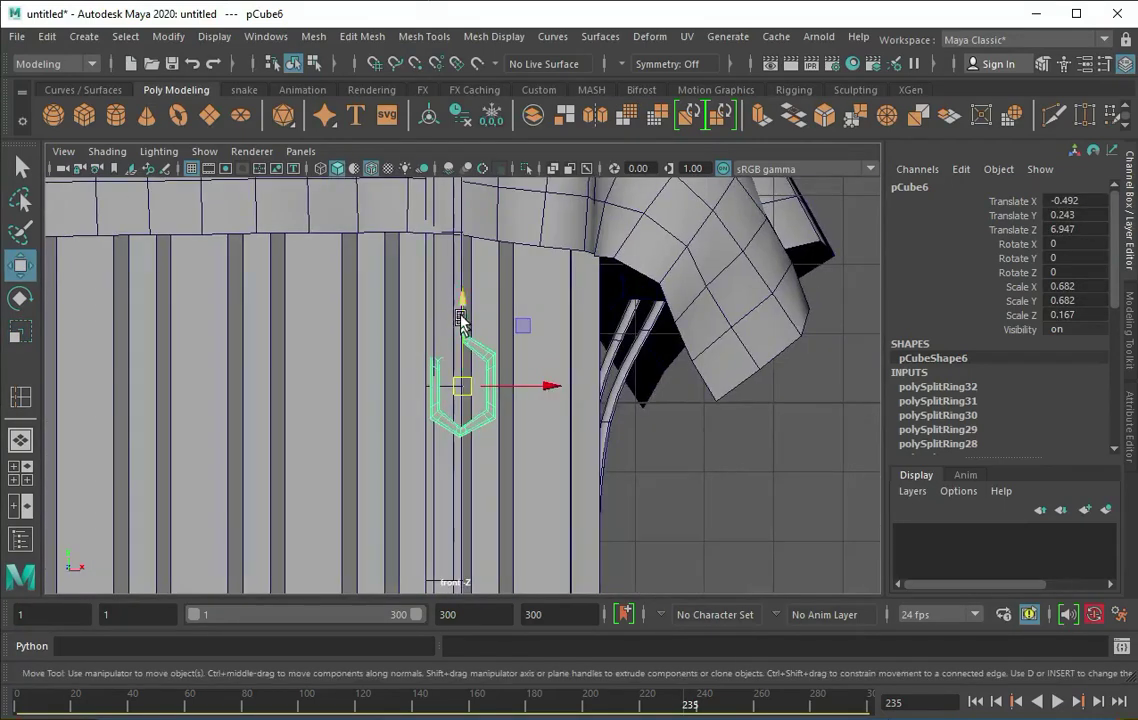
pyautogui.press('space')
pyautogui.press('space')
# Move the buckle onto the strap surface and tilt it 18.361° in Rotate X.
pyautogui.keyDown('alt'); pyautogui.moveTo(617, 292); pyautogui.dragTo(546, 330); pyautogui.keyUp('alt')
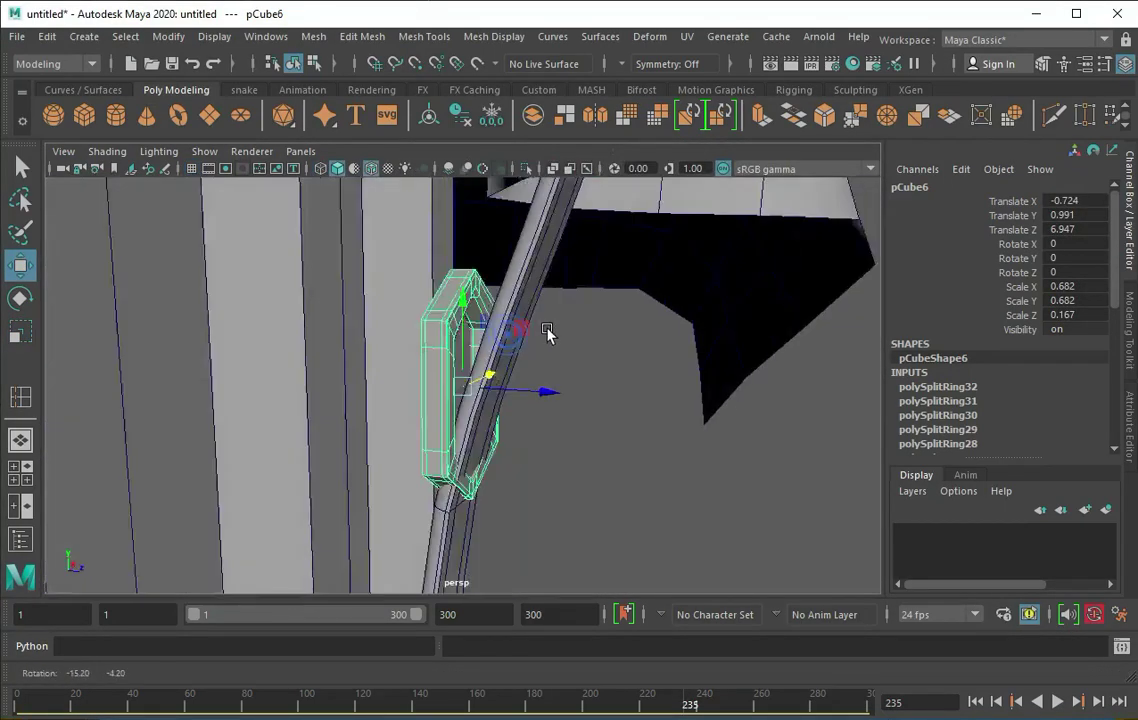
pyautogui.moveTo(530, 390)
pyautogui.mouseDown()
pyautogui.moveTo(545, 392)
pyautogui.moveTo(333, 368)
pyautogui.mouseUp()
pyautogui.scroll(-5, 465, 386)
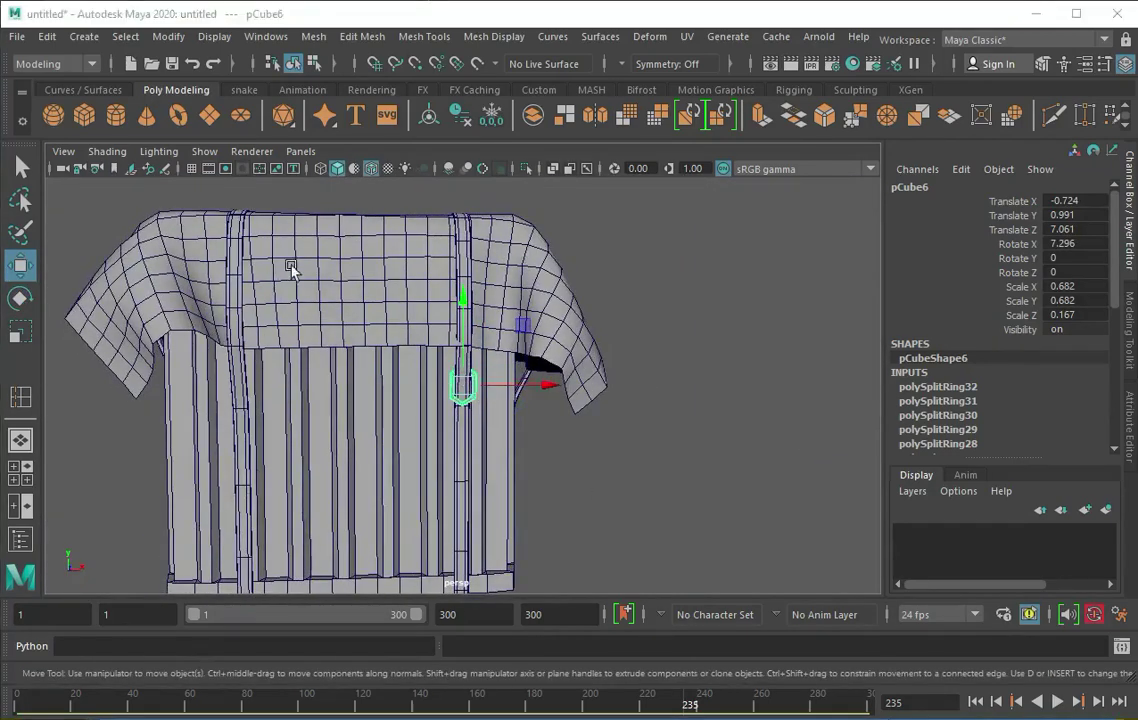
pyautogui.scroll(5, 498, 397)
pyautogui.keyDown('alt'); pyautogui.moveTo(498, 397); pyautogui.dragTo(540, 392); pyautogui.keyUp('alt')
pyautogui.moveTo(540, 392); pyautogui.dragTo(553, 393)
pyautogui.scroll(3, 545, 385)
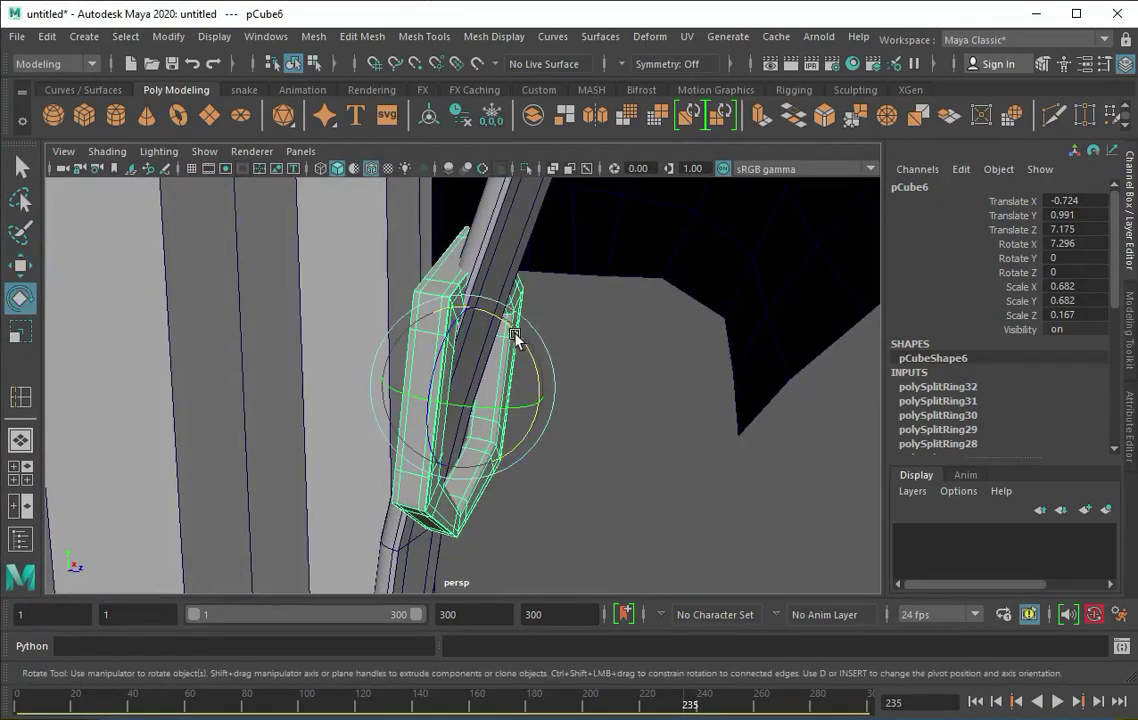
pyautogui.moveTo(515, 337)
pyautogui.mouseDown()
pyautogui.moveTo(526, 366)
pyautogui.moveTo(518, 356)
pyautogui.moveTo(488, 372)
pyautogui.moveTo(348, 389)
pyautogui.mouseUp()
pyautogui.scroll(-5, 460, 384)
# Duplicate the buckle with Ctrl+D to create pCube7.
pyautogui.hotkey('ctrl', 'd')
pyautogui.press('w')
pyautogui.press('space')
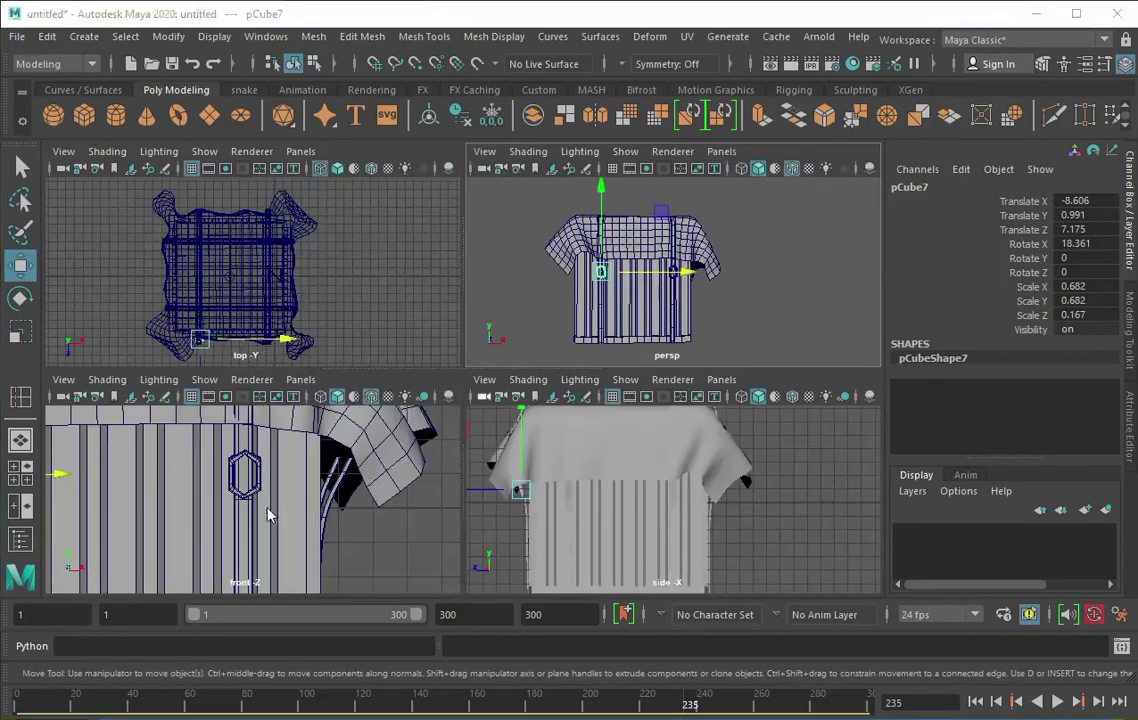
# Frame the duplicate and select buckle pCube7.
pyautogui.press('space')
pyautogui.press('f')
pyautogui.scroll(-3, 381, 399)
pyautogui.scroll(-3, 500, 387)
pyautogui.keyDown('shift'); pyautogui.click(650, 376); pyautogui.keyUp('shift')
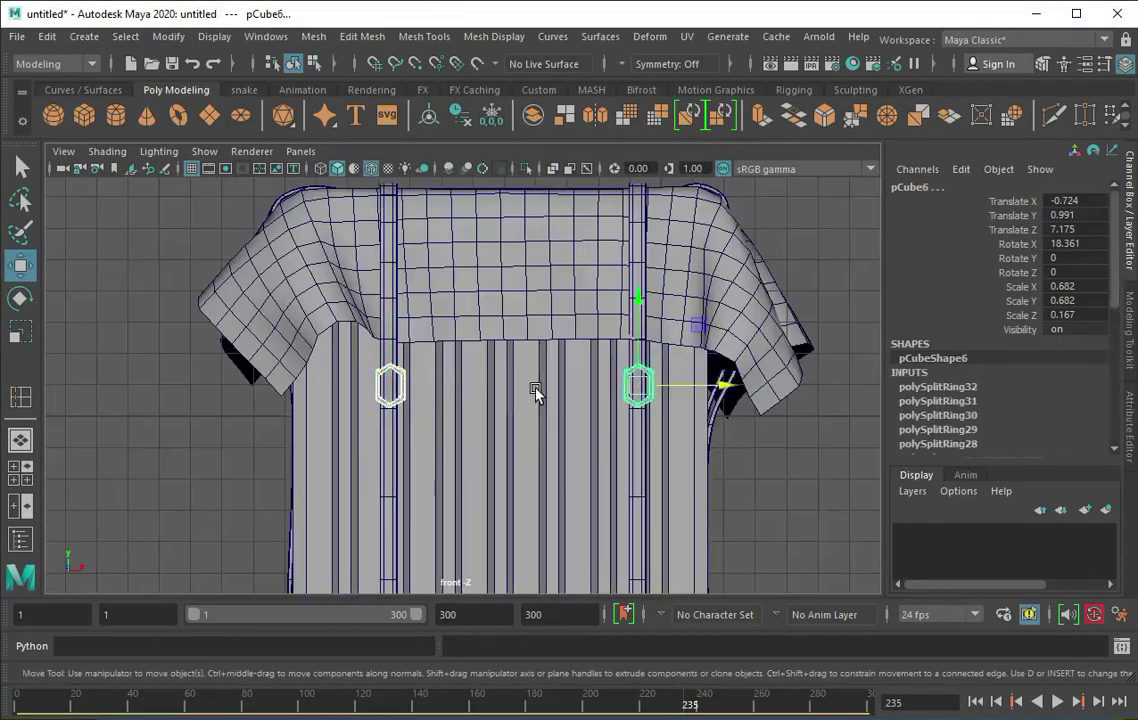
pyautogui.click(535, 392)
pyautogui.press('space')
# Shift-drag a new buckle copy, rotate it to match a strap and slide it on.
pyautogui.press('space')
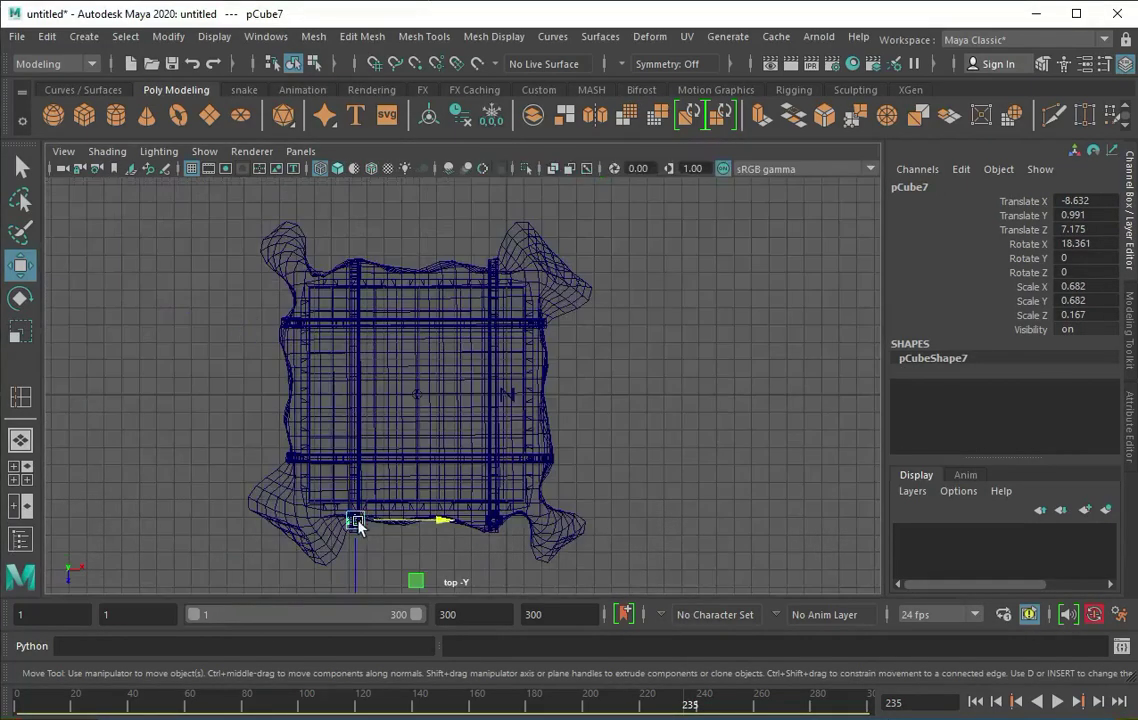
pyautogui.keyDown('shift'); pyautogui.moveTo(358, 527); pyautogui.dragTo(295, 466); pyautogui.keyUp('shift')
pyautogui.press('space')
pyautogui.press('space')
pyautogui.press('f')
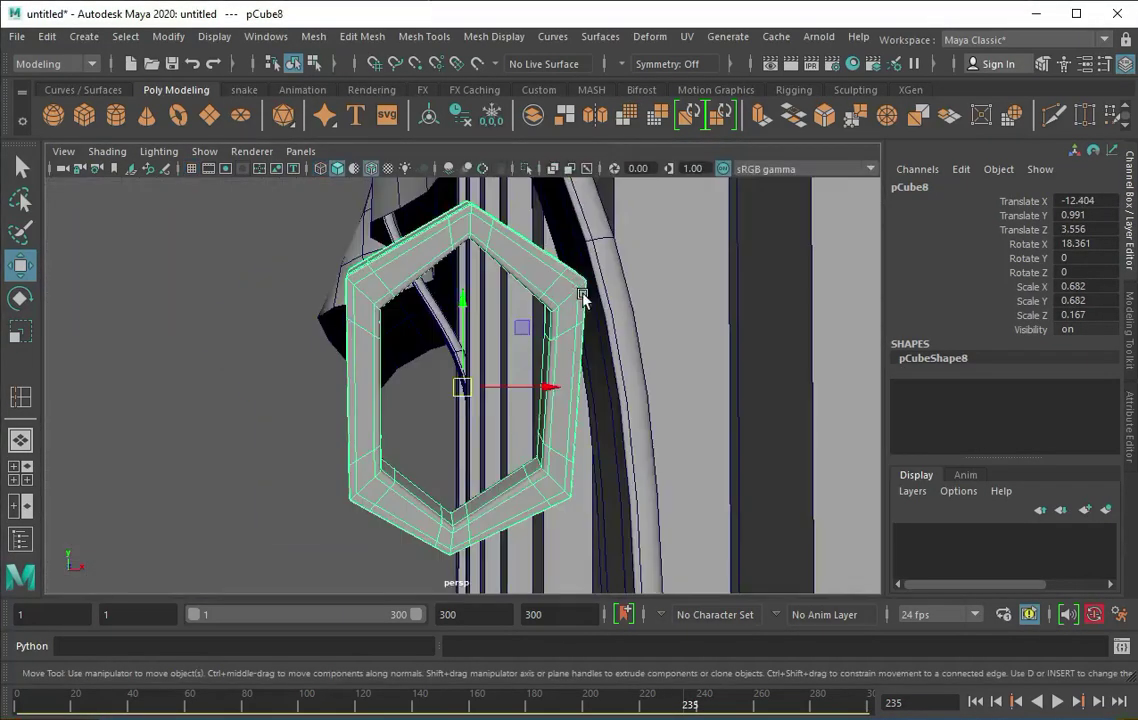
pyautogui.keyDown('alt'); pyautogui.moveTo(579, 287); pyautogui.dragTo(545, 330); pyautogui.keyUp('alt')
pyautogui.press('e')
pyautogui.moveTo(461, 410); pyautogui.dragTo(390, 318)
pyautogui.keyDown('alt'); pyautogui.moveTo(455, 393); pyautogui.dragTo(526, 394); pyautogui.keyUp('alt')
pyautogui.press('w')
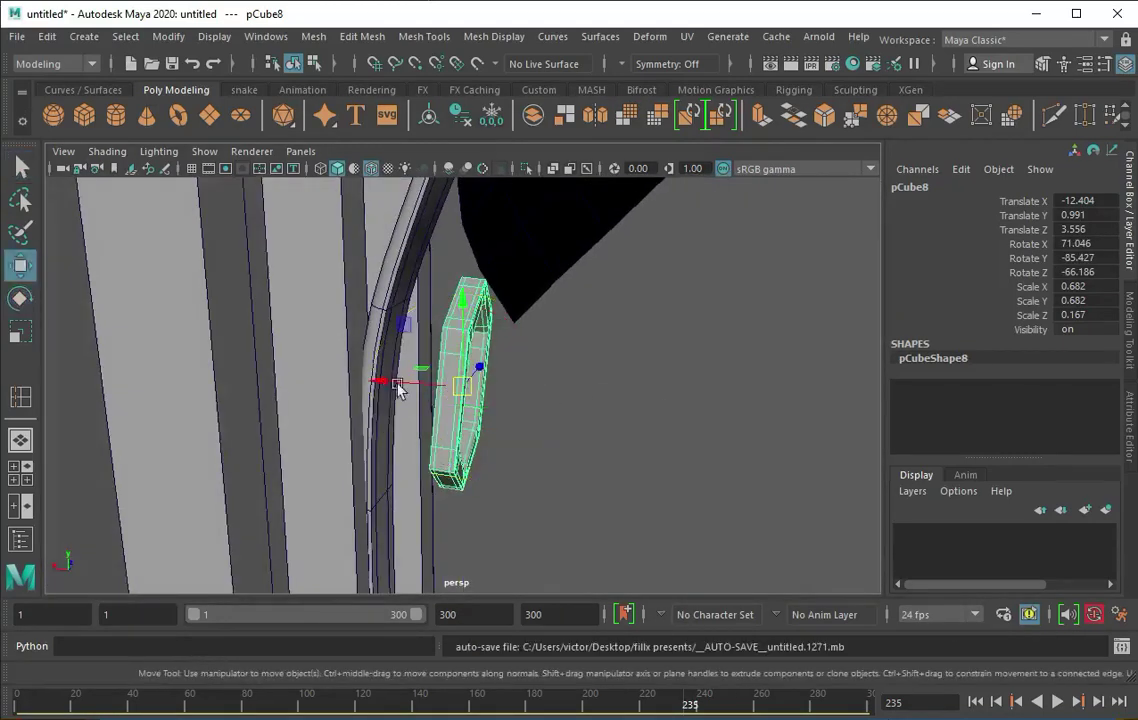
pyautogui.moveTo(392, 383); pyautogui.dragTo(320, 372)
# Select strap vertices near the new buckle, then reselect buckle pCube8.
pyautogui.moveTo(386, 333); pyautogui.dragTo(305, 330, button='right')
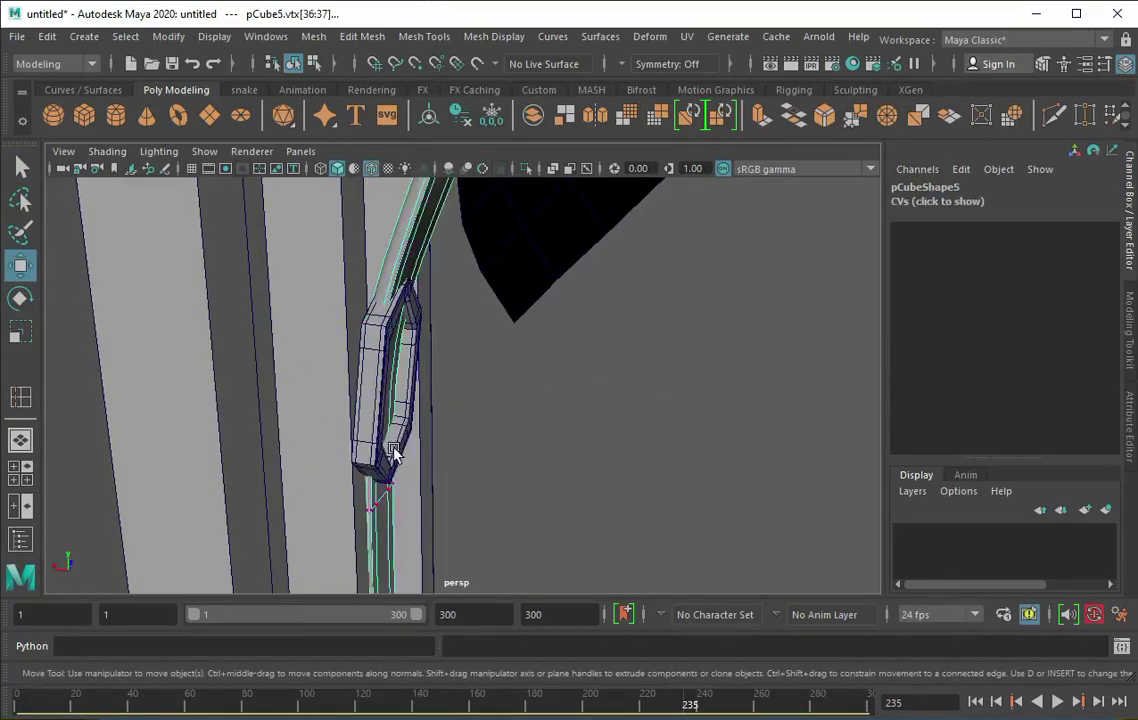
pyautogui.keyDown('alt'); pyautogui.moveTo(330, 420); pyautogui.dragTo(361, 453); pyautogui.keyUp('alt')
pyautogui.keyDown('alt'); pyautogui.moveTo(431, 492); pyautogui.dragTo(400, 400); pyautogui.keyUp('alt')
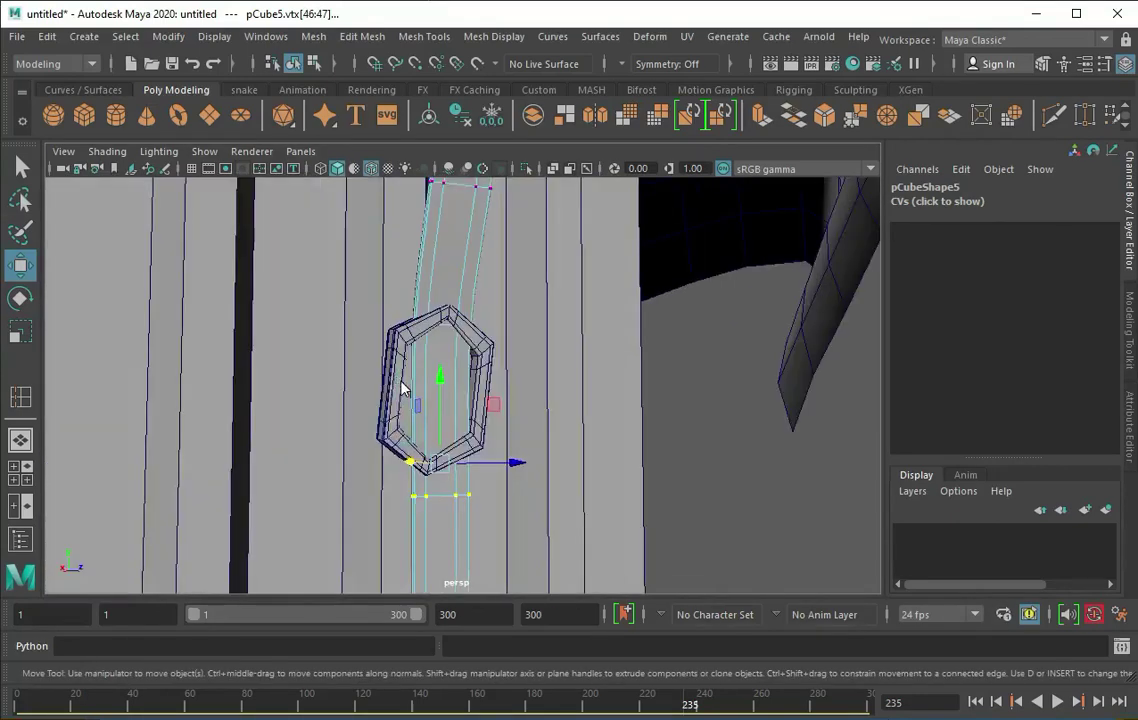
pyautogui.click(400, 340)
pyautogui.press('e')
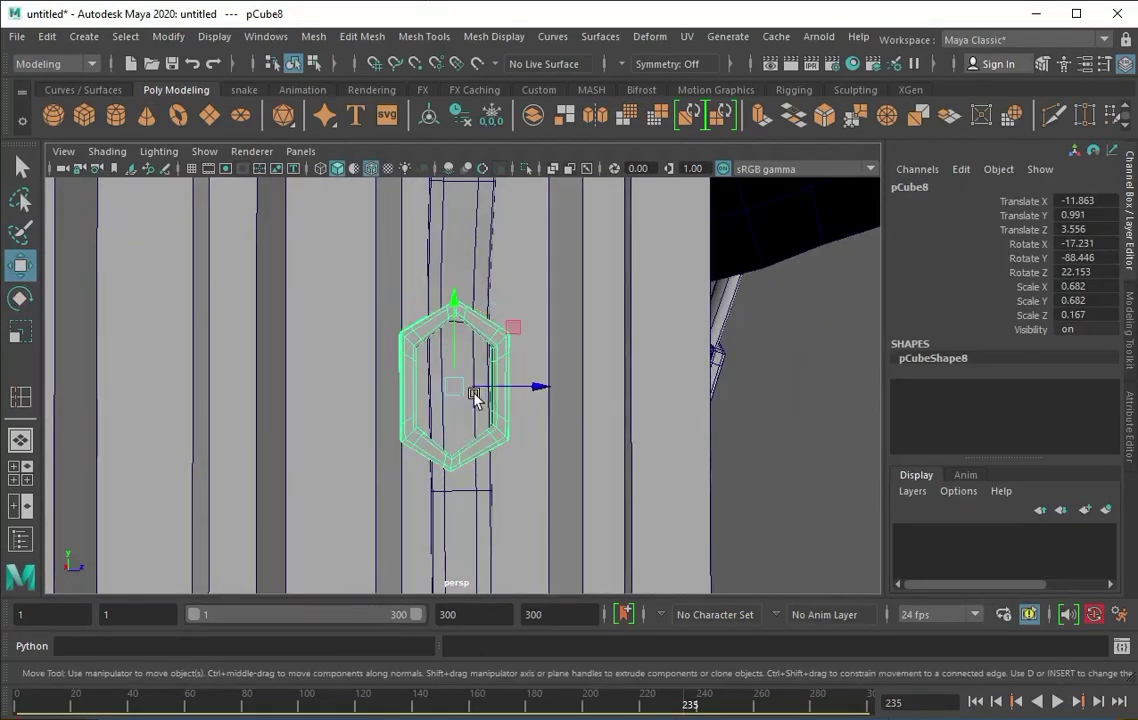
# Duplicate the buckle with Ctrl+Shift+D to create pCube9.
pyautogui.hotkey('ctrl', 'shift', 'd')
pyautogui.press('f')
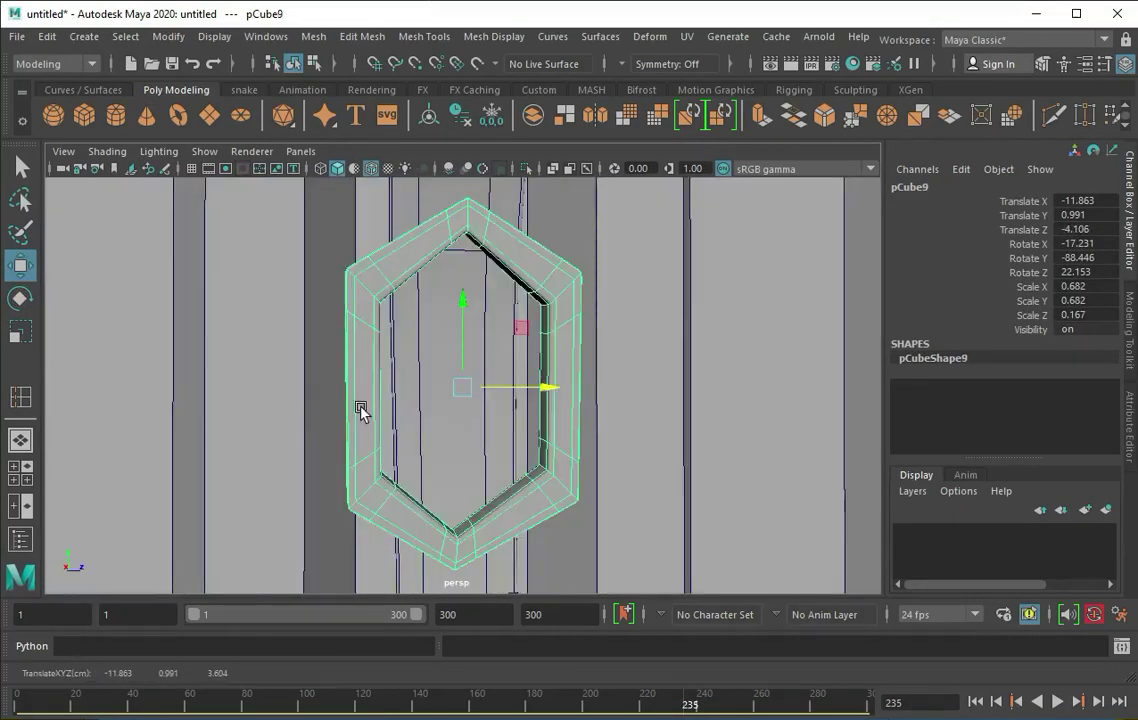
pyautogui.moveTo(361, 407)
pyautogui.keyDown('alt'); pyautogui.mouseDown()
pyautogui.moveTo(455, 383)
pyautogui.moveTo(429, 379)
pyautogui.moveTo(462, 490)
pyautogui.moveTo(343, 465)
pyautogui.moveTo(338, 485)
pyautogui.mouseUp(); pyautogui.keyUp('alt')
pyautogui.keyDown('alt'); pyautogui.moveTo(407, 482); pyautogui.dragTo(401, 330); pyautogui.keyUp('alt')
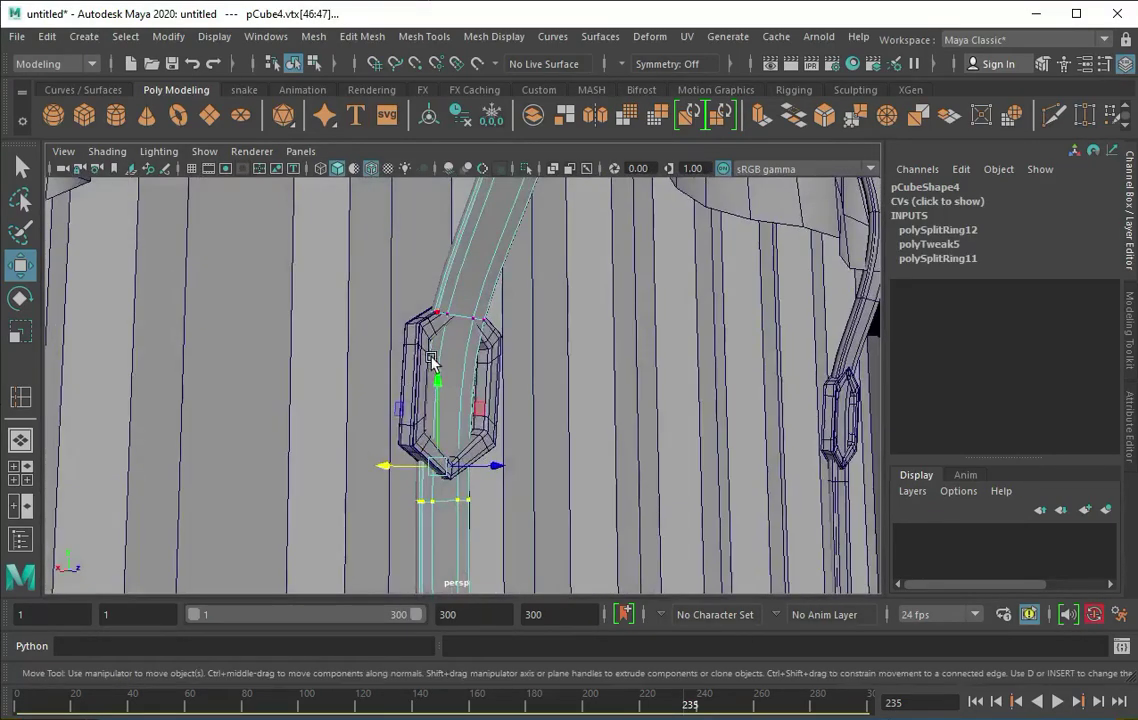
pyautogui.click(401, 330)
pyautogui.press('e')
# Combine buckles pCube8 and pCube9 into one mesh, pCube10.
pyautogui.keyDown('alt'); pyautogui.moveTo(745, 368); pyautogui.dragTo(472, 376); pyautogui.keyUp('alt')
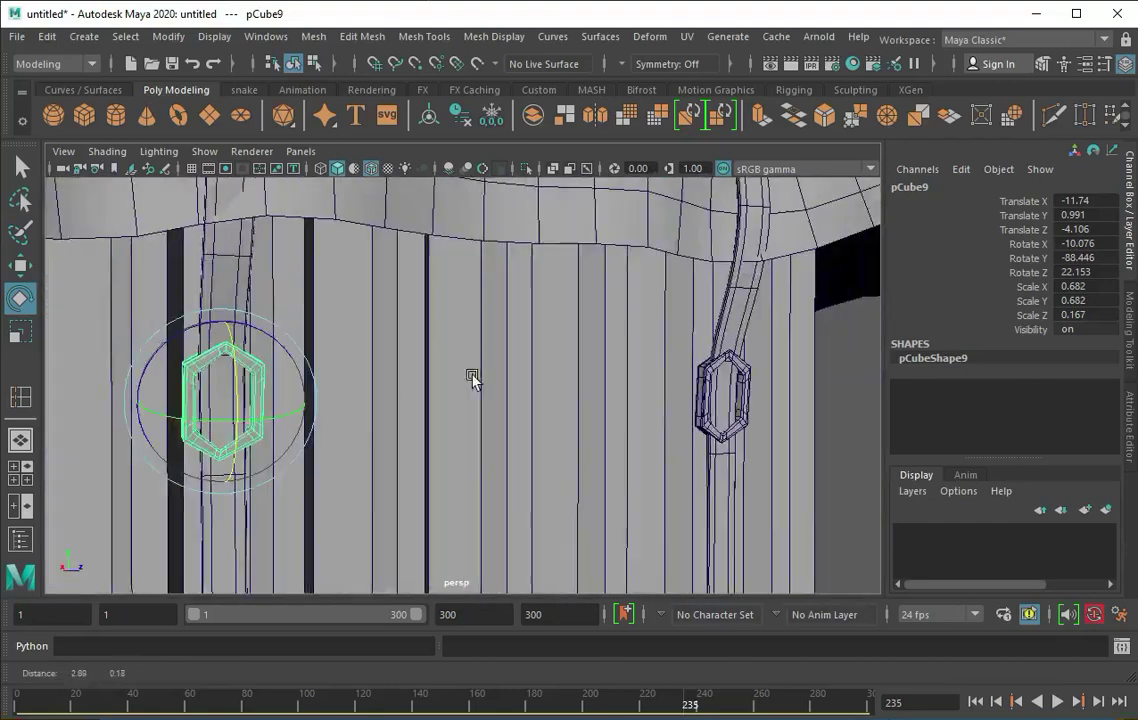
pyautogui.click(668, 378)
pyautogui.click(530, 118)
pyautogui.keyDown('alt'); pyautogui.moveTo(530, 300); pyautogui.dragTo(551, 406); pyautogui.keyUp('alt')
# Shift the combined buckle mesh sideways, then separate it into individual buckle pieces.
pyautogui.scroll(-5, 363, 376)
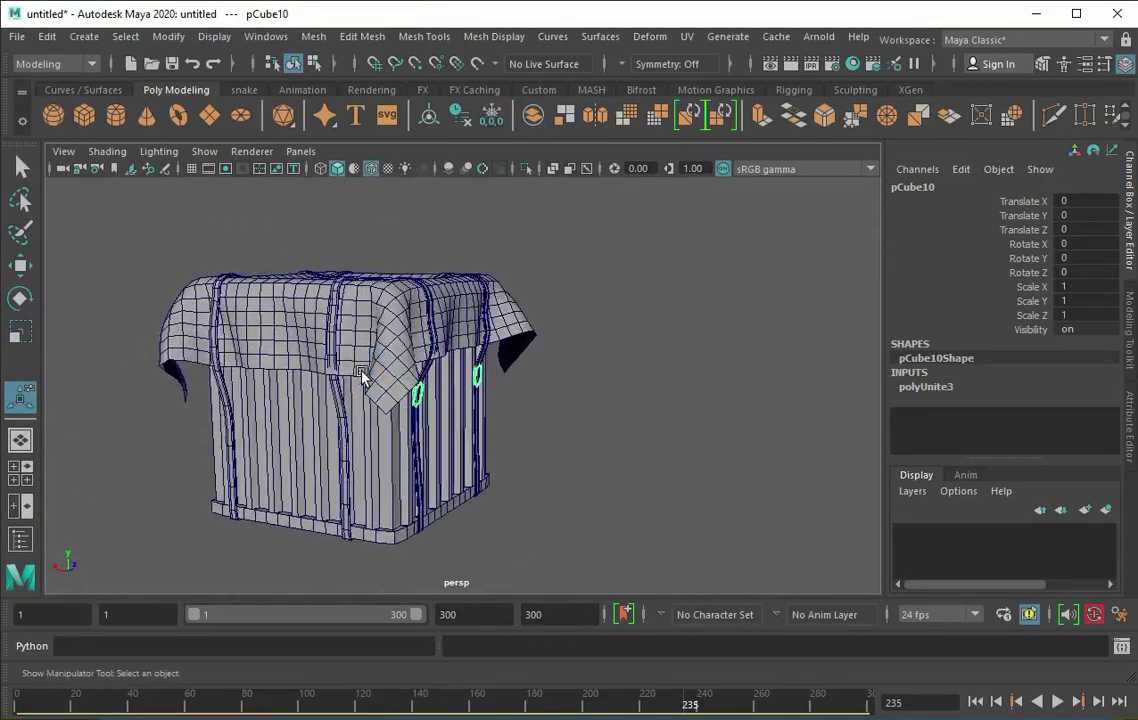
pyautogui.press('w')
pyautogui.click(330, 335)
pyautogui.moveTo(330, 335)
pyautogui.keyDown('alt'); pyautogui.mouseDown()
pyautogui.moveTo(183, 333)
pyautogui.moveTo(442, 386)
pyautogui.moveTo(400, 400)
pyautogui.mouseUp(); pyautogui.keyUp('alt')
pyautogui.scroll(5, 196, 330)
pyautogui.click(564, 115)
# Frame a single buckle piece and orbit around it to view it edge-on.
pyautogui.click(272, 388)
pyautogui.press('f')
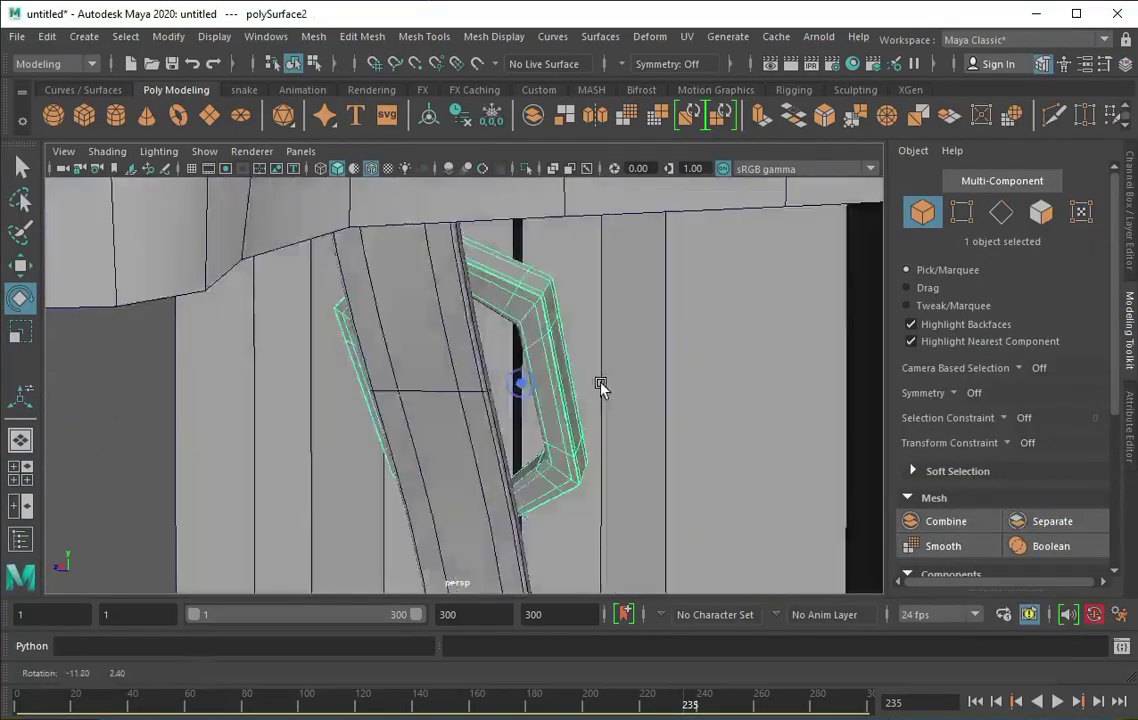
pyautogui.press('w')
pyautogui.keyDown('alt'); pyautogui.moveTo(597, 387); pyautogui.dragTo(540, 394); pyautogui.keyUp('alt')
pyautogui.keyDown('alt'); pyautogui.moveTo(500, 300); pyautogui.dragTo(579, 432); pyautogui.keyUp('alt')
pyautogui.scroll(5, 508, 381)
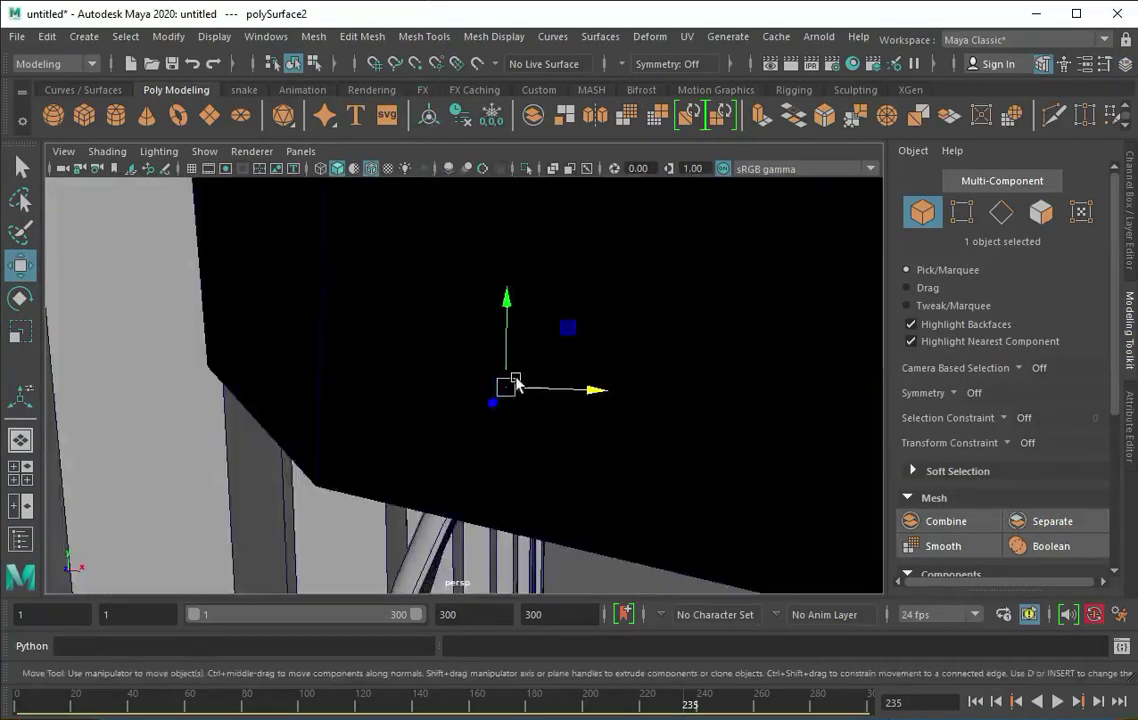
pyautogui.scroll(-3, 523, 381)
pyautogui.moveTo(523, 381)
pyautogui.keyDown('alt'); pyautogui.mouseDown()
pyautogui.moveTo(525, 310)
pyautogui.moveTo(572, 363)
pyautogui.mouseUp(); pyautogui.keyUp('alt')
pyautogui.scroll(-3, 744, 452)
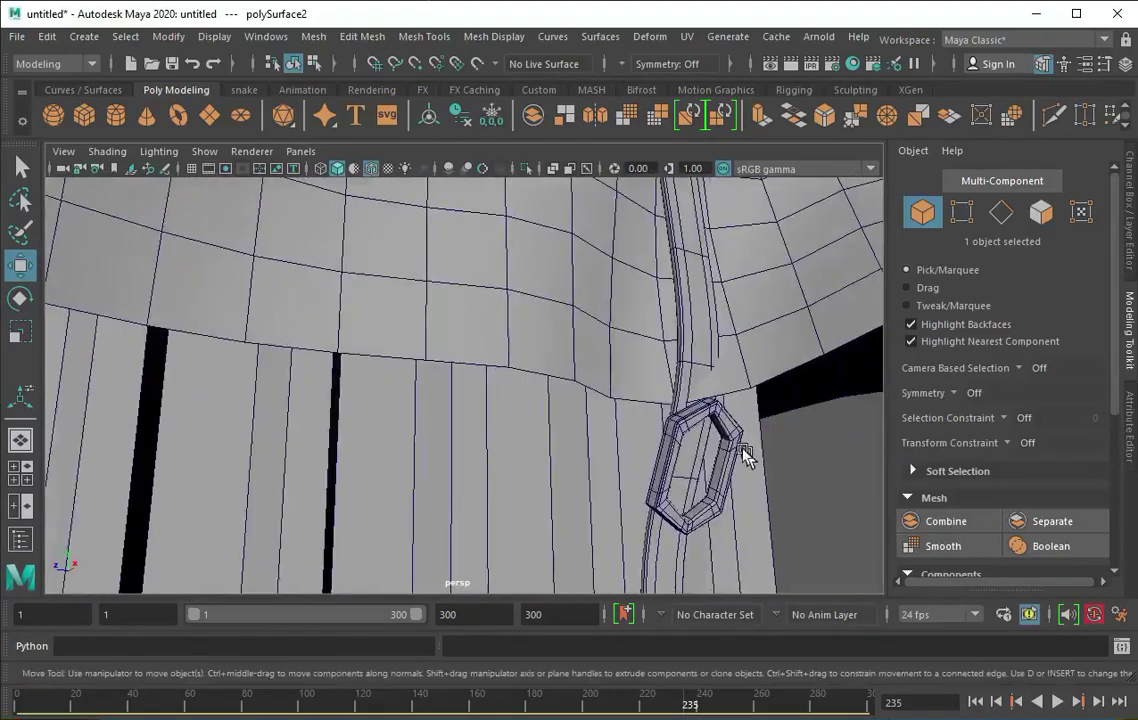
pyautogui.scroll(3, 740, 452)
pyautogui.moveTo(740, 452)
pyautogui.keyDown('alt'); pyautogui.mouseDown()
pyautogui.moveTo(488, 412)
pyautogui.moveTo(221, 338)
pyautogui.mouseUp(); pyautogui.keyUp('alt')
# Rotate buckle polySurface5 and the next buckle so each lies along its strap.
pyautogui.click(432, 126)
pyautogui.scroll(-5, 500, 381)
pyautogui.scroll(4, 507, 444)
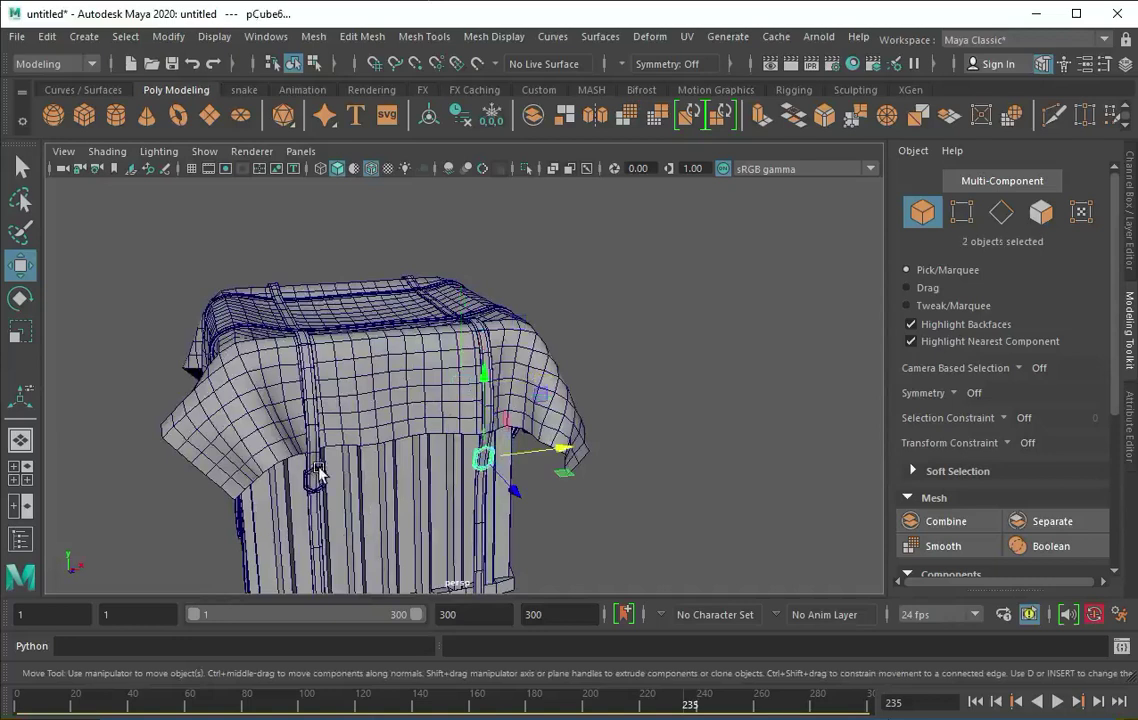
pyautogui.moveTo(428, 457)
pyautogui.keyDown('alt'); pyautogui.mouseDown()
pyautogui.moveTo(444, 470)
pyautogui.moveTo(268, 440)
pyautogui.mouseUp(); pyautogui.keyUp('alt')
pyautogui.click(444, 470)
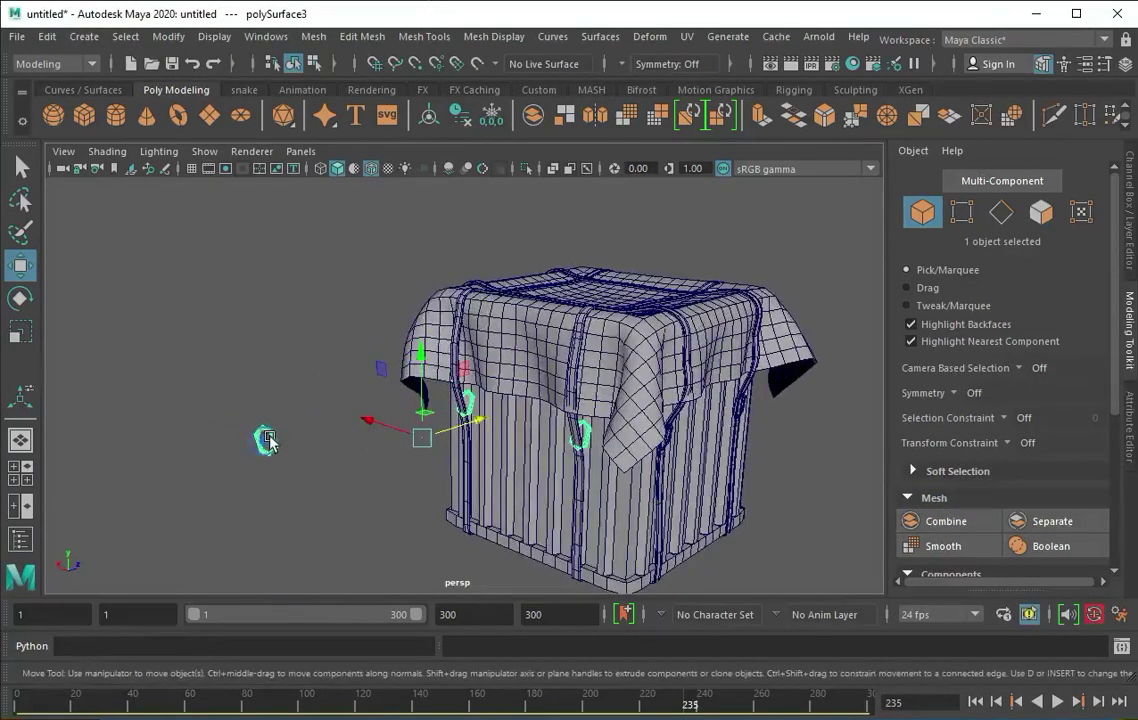
pyautogui.click(472, 399)
pyautogui.press('f')
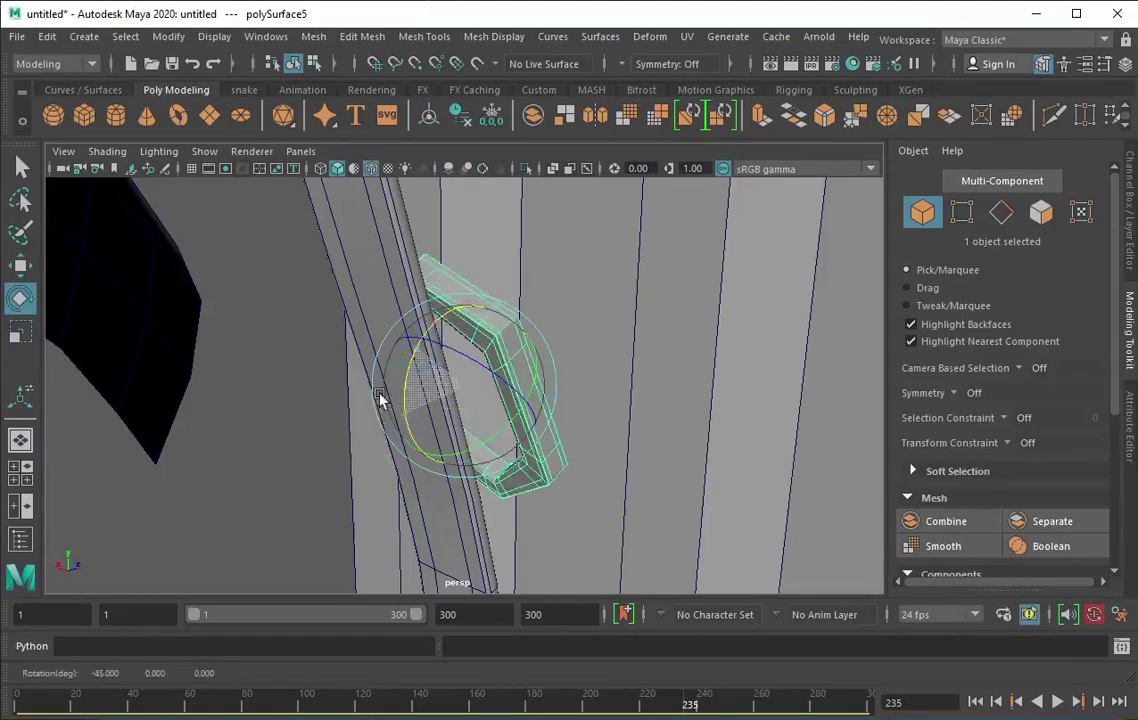
pyautogui.keyDown('alt'); pyautogui.moveTo(380, 400); pyautogui.dragTo(365, 373); pyautogui.keyUp('alt')
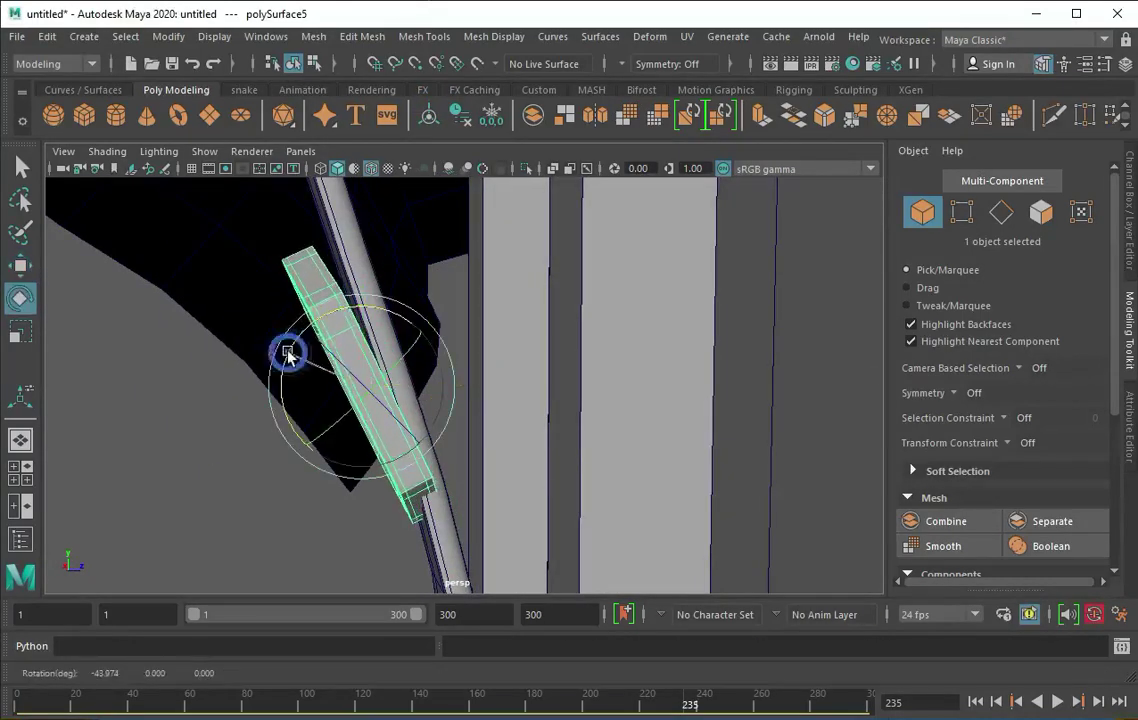
pyautogui.scroll(-5, 616, 420)
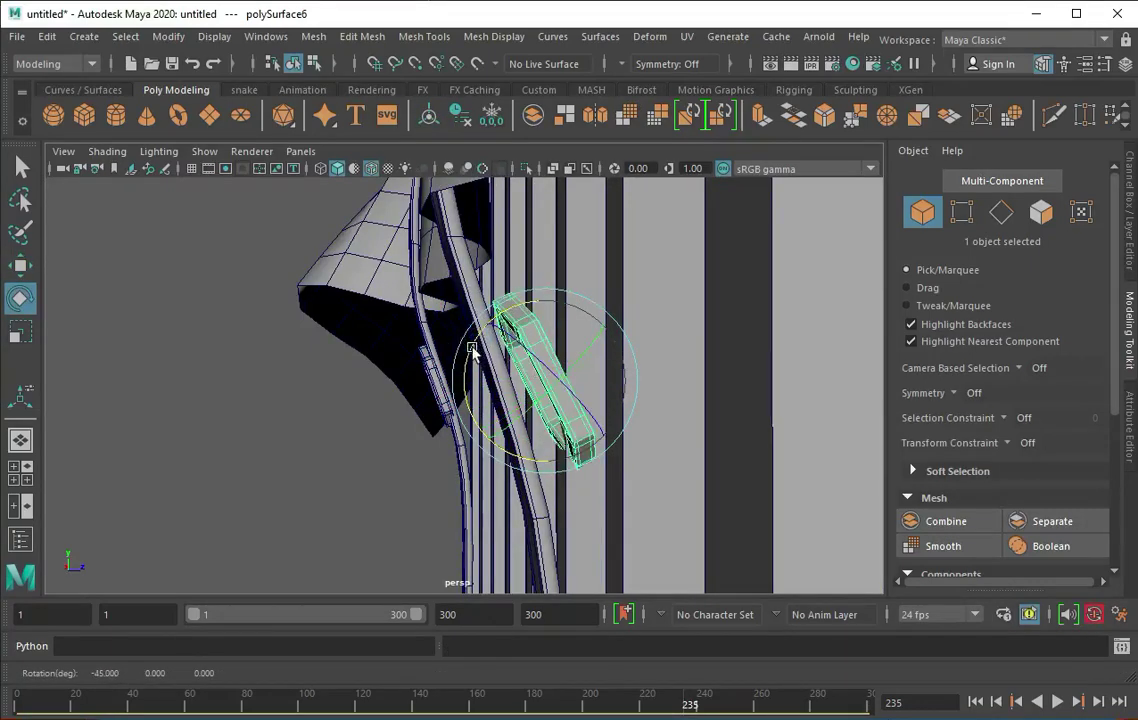
pyautogui.scroll(3, 474, 352)
pyautogui.moveTo(440, 351)
pyautogui.keyDown('alt'); pyautogui.mouseDown()
pyautogui.moveTo(513, 376)
pyautogui.moveTo(480, 383)
pyautogui.moveTo(569, 414)
pyautogui.moveTo(474, 389)
pyautogui.moveTo(561, 386)
pyautogui.moveTo(437, 373)
pyautogui.moveTo(686, 304)
pyautogui.moveTo(505, 351)
pyautogui.moveTo(752, 533)
pyautogui.moveTo(587, 483)
pyautogui.moveTo(619, 513)
pyautogui.moveTo(474, 377)
pyautogui.mouseUp(); pyautogui.keyUp('alt')
pyautogui.press('w')
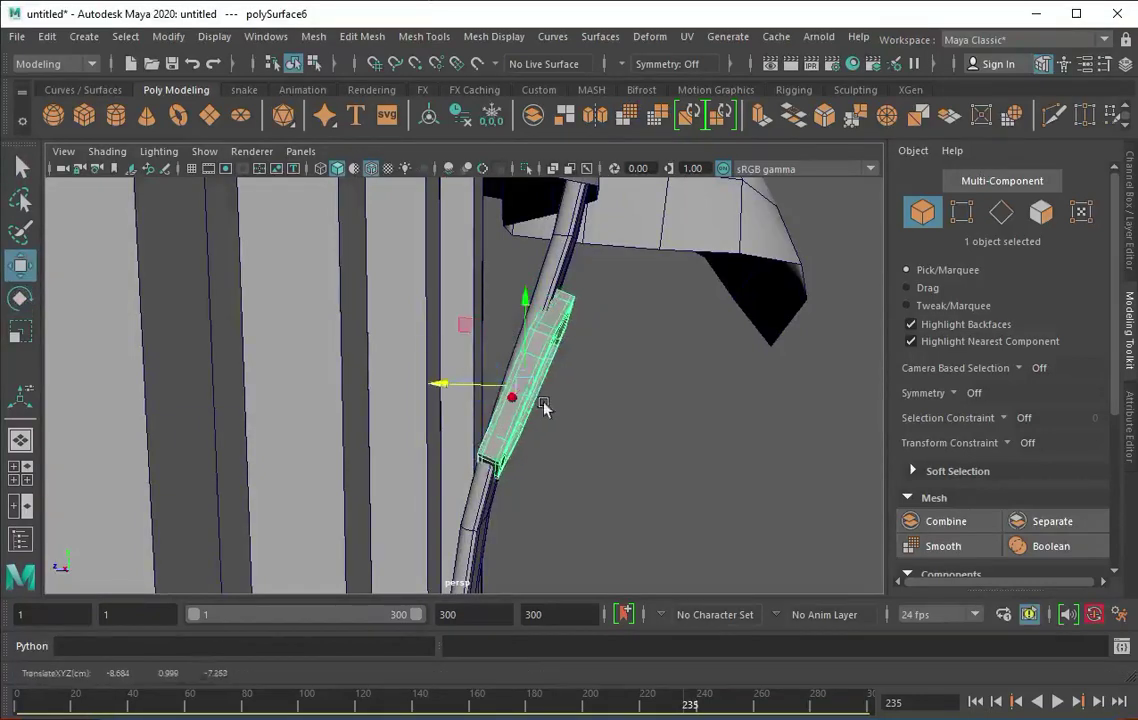
# Isolate the new cube and edit its faces into an L-shaped plate.
pyautogui.hotkey('ctrl', '1')
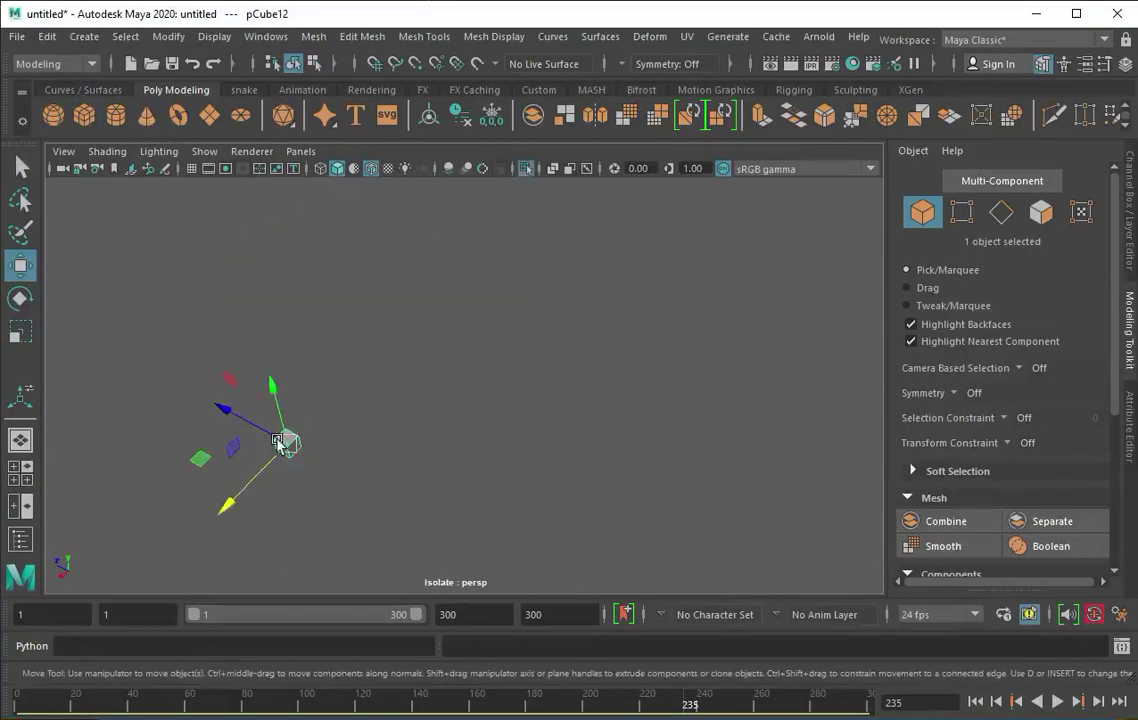
pyautogui.press('r')
pyautogui.scroll(3, 279, 443)
pyautogui.press('F11')
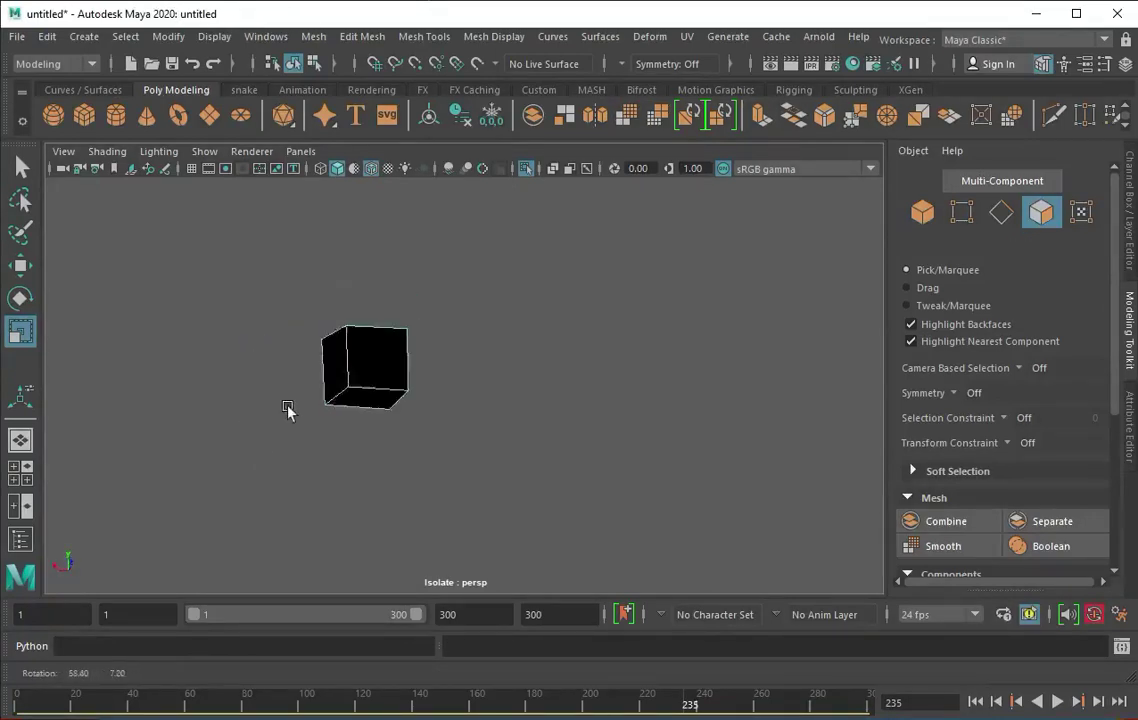
pyautogui.moveTo(292, 402); pyautogui.dragTo(376, 313, button='right')
# Scale up the L-shaped plate pCube12 and move it against the crate's lower corner.
pyautogui.hotkey('ctrl', '1')
pyautogui.keyDown('alt'); pyautogui.moveTo(367, 385); pyautogui.dragTo(446, 406); pyautogui.keyUp('alt')
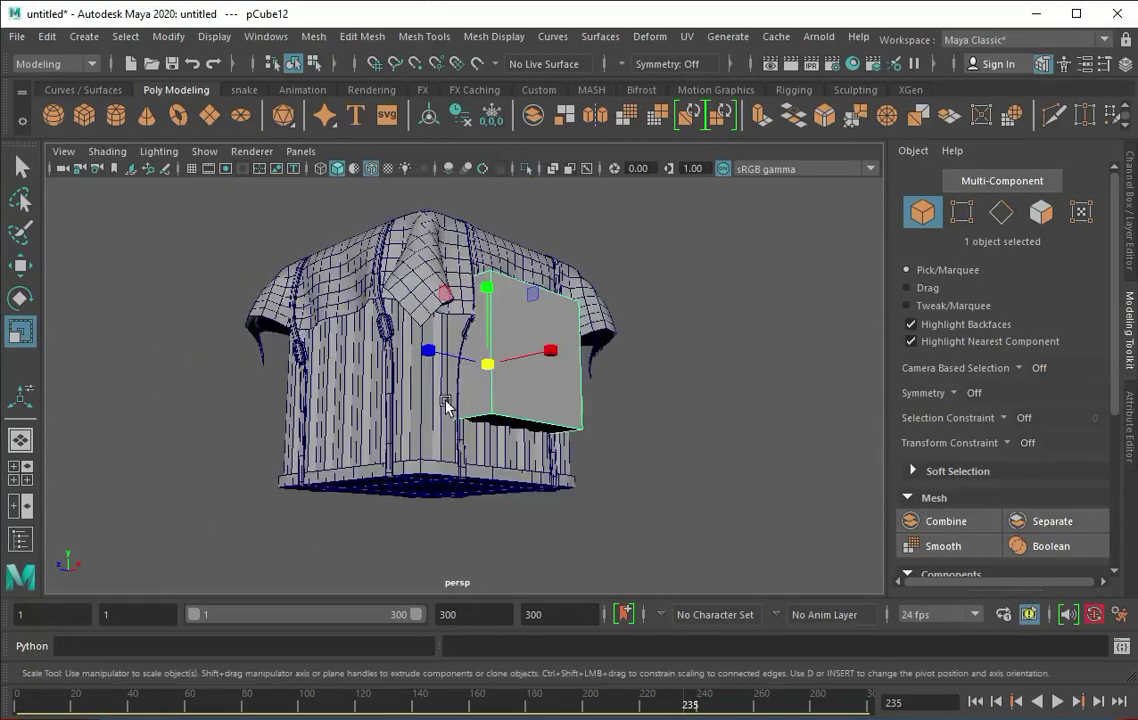
pyautogui.keyDown('alt'); pyautogui.moveTo(488, 366); pyautogui.dragTo(419, 452); pyautogui.keyUp('alt')
pyautogui.press('f')
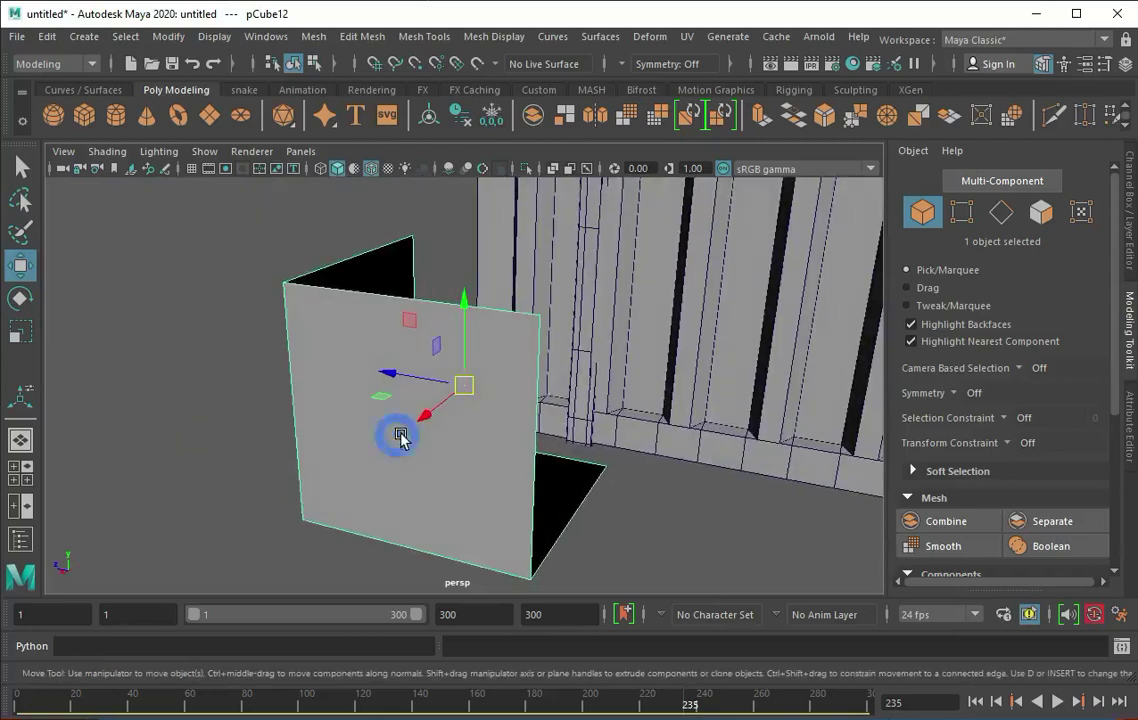
pyautogui.press('r')
pyautogui.keyDown('alt'); pyautogui.moveTo(490, 388); pyautogui.dragTo(470, 330); pyautogui.keyUp('alt')
pyautogui.moveTo(463, 320); pyautogui.dragTo(458, 288)
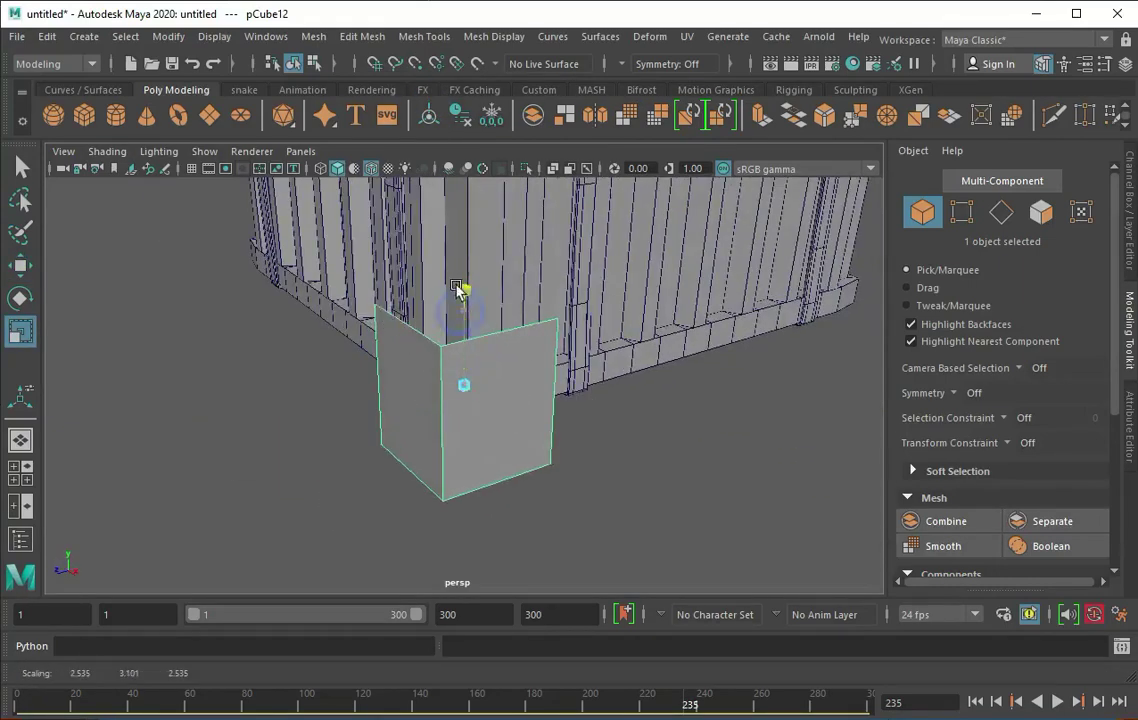
pyautogui.keyDown('alt'); pyautogui.moveTo(421, 350); pyautogui.dragTo(457, 376); pyautogui.keyUp('alt')
pyautogui.keyDown('alt'); pyautogui.moveTo(457, 376); pyautogui.dragTo(411, 325, button='right'); pyautogui.keyUp('alt')
pyautogui.moveTo(411, 325)
pyautogui.keyDown('alt'); pyautogui.mouseDown()
pyautogui.moveTo(452, 348)
pyautogui.moveTo(470, 300)
pyautogui.moveTo(498, 330)
pyautogui.moveTo(503, 399)
pyautogui.moveTo(551, 398)
pyautogui.moveTo(432, 377)
pyautogui.moveTo(541, 422)
pyautogui.moveTo(465, 355)
pyautogui.mouseUp(); pyautogui.keyUp('alt')
pyautogui.press('w')
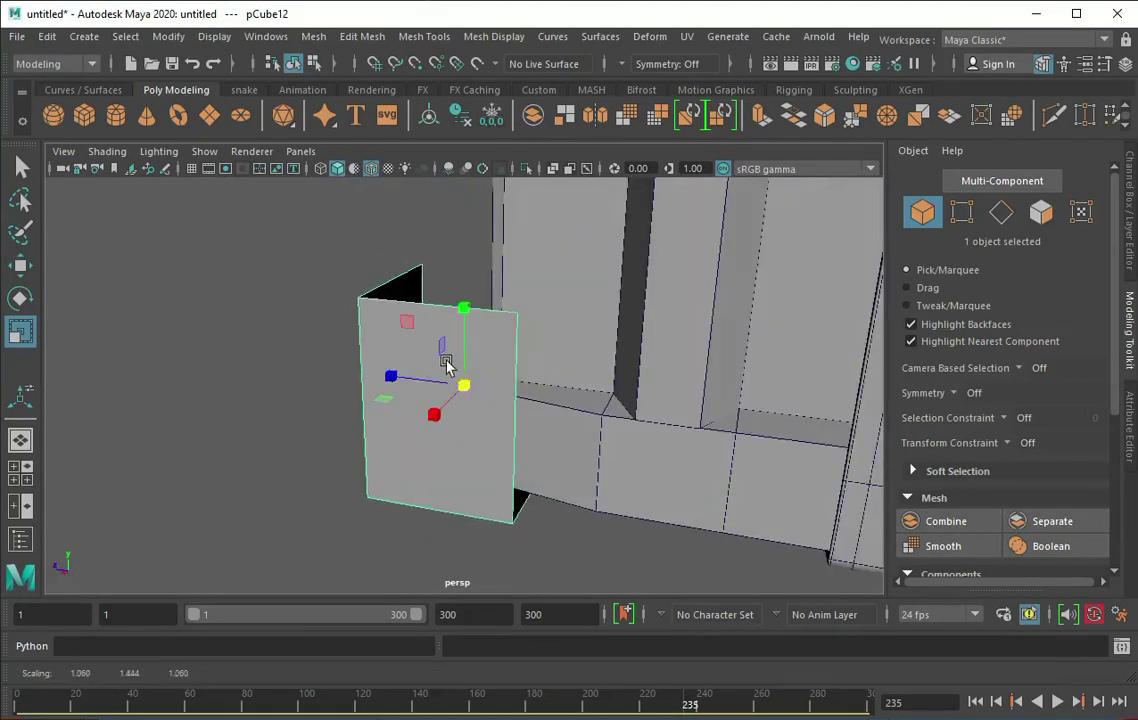
# Extrude the L-shaped bracket's faces to give it thickness.
pyautogui.click(762, 115)
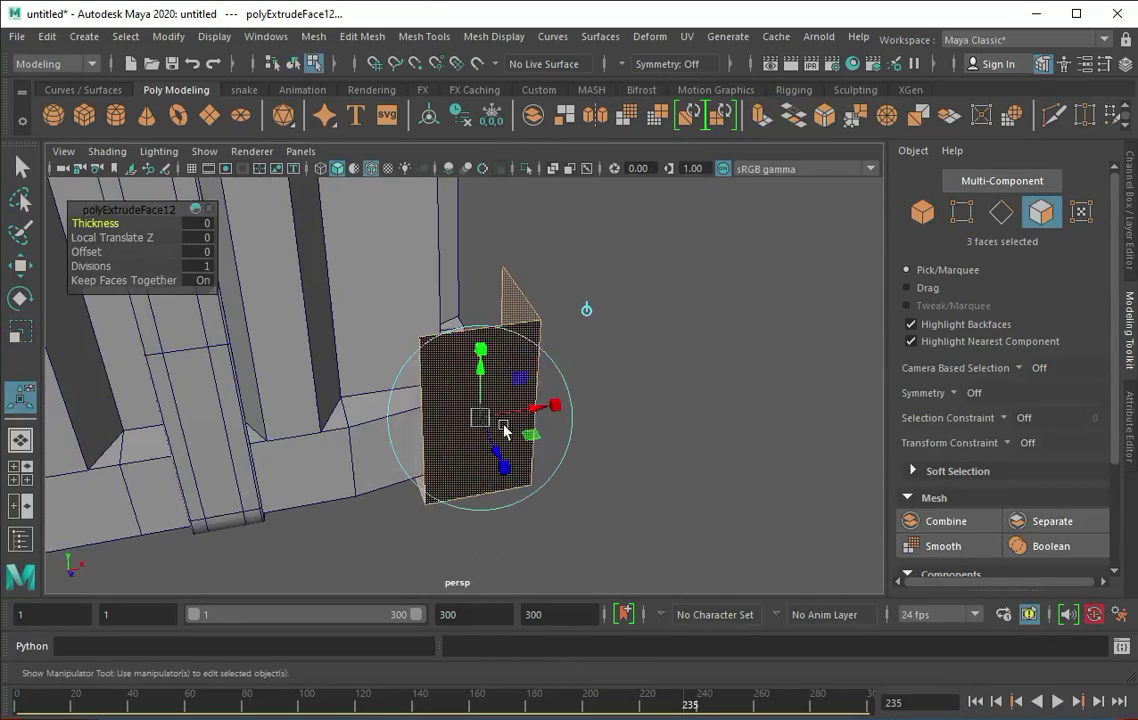
pyautogui.moveTo(503, 427)
pyautogui.keyDown('alt'); pyautogui.mouseDown()
pyautogui.moveTo(483, 437)
pyautogui.moveTo(478, 389)
pyautogui.mouseUp(); pyautogui.keyUp('alt')
pyautogui.moveTo(505, 340); pyautogui.dragTo(565, 310, button='right')
pyautogui.click(424, 36)
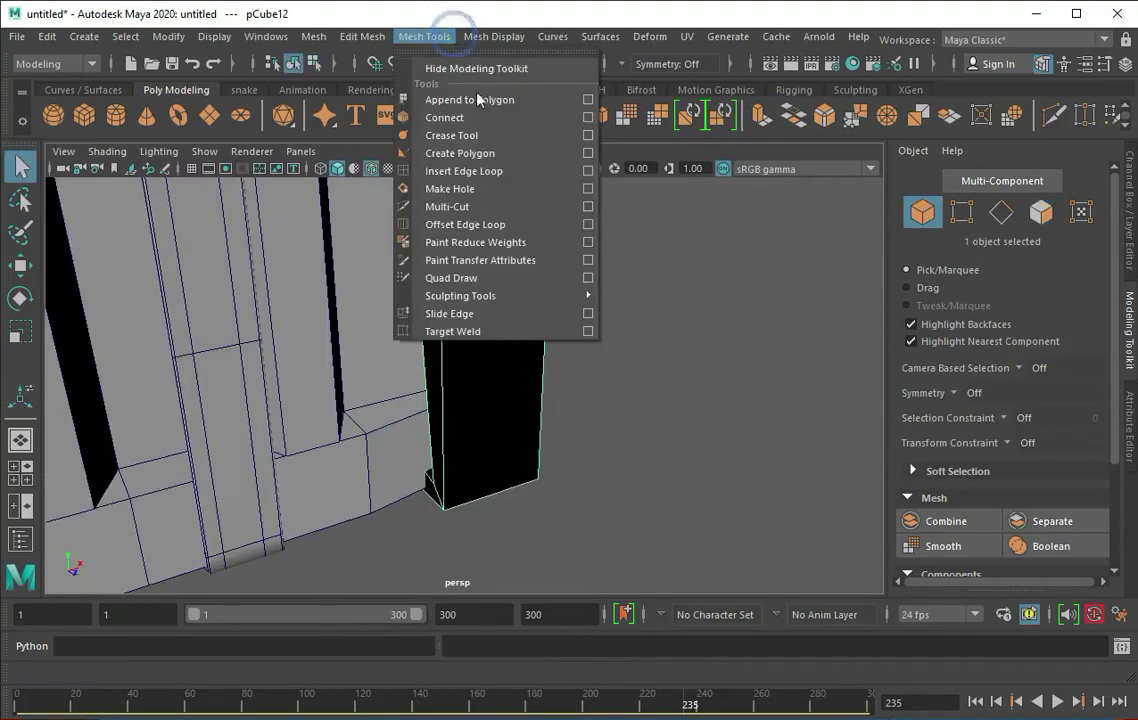
pyautogui.moveTo(579, 236)
pyautogui.keyDown('alt'); pyautogui.mouseDown()
pyautogui.moveTo(399, 333)
pyautogui.moveTo(490, 393)
pyautogui.moveTo(470, 381)
pyautogui.mouseUp(); pyautogui.keyUp('alt')
# Insert four edge loops across the bracket, including one near its edge.
pyautogui.click(424, 36)
pyautogui.click(457, 173)
pyautogui.keyDown('alt'); pyautogui.moveTo(470, 330); pyautogui.dragTo(521, 287); pyautogui.keyUp('alt')
pyautogui.click(476, 303)
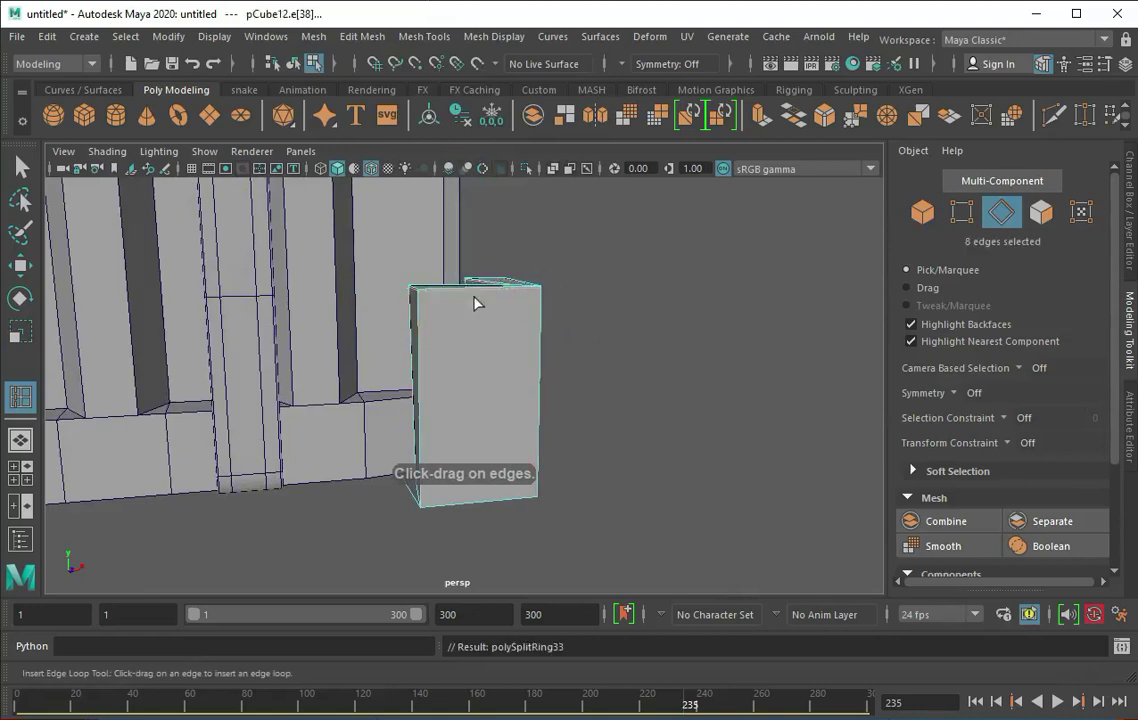
pyautogui.click(428, 313)
pyautogui.moveTo(421, 291)
pyautogui.keyDown('alt'); pyautogui.mouseDown()
pyautogui.moveTo(428, 313)
pyautogui.moveTo(511, 318)
pyautogui.moveTo(529, 376)
pyautogui.mouseUp(); pyautogui.keyUp('alt')
pyautogui.click(511, 318)
pyautogui.click(537, 500)
pyautogui.moveTo(537, 500)
pyautogui.keyDown('alt'); pyautogui.mouseDown()
pyautogui.moveTo(416, 382)
pyautogui.moveTo(394, 452)
pyautogui.moveTo(457, 508)
pyautogui.mouseUp(); pyautogui.keyUp('alt')
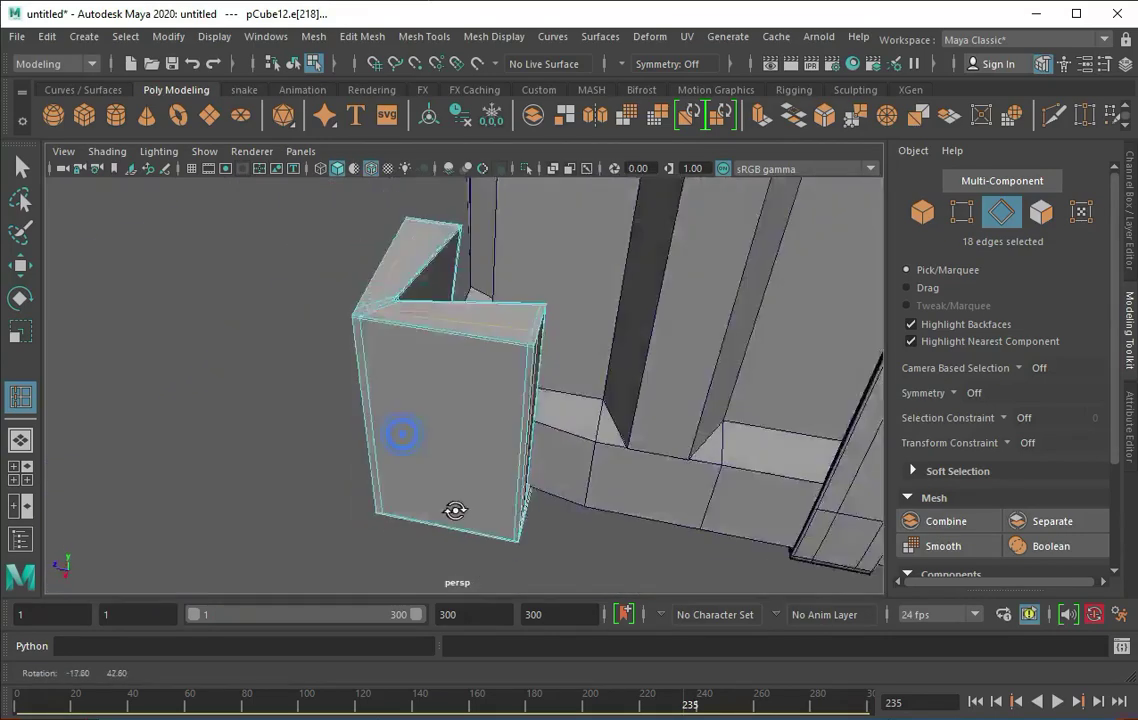
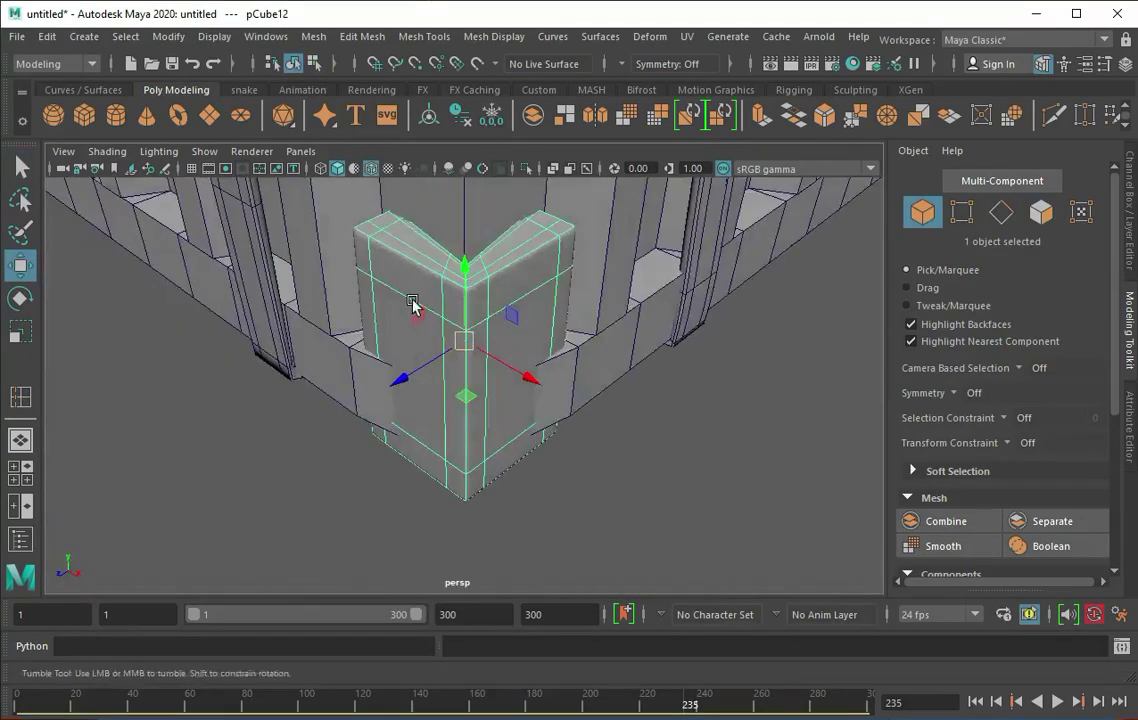
# Duplicate the corner foot piece, give it a mirrored scale value in the Channel Box, and group the copy.
pyautogui.press('r')
pyautogui.keyDown('alt'); pyautogui.moveTo(467, 351); pyautogui.dragTo(546, 323); pyautogui.keyUp('alt')
pyautogui.moveTo(546, 323)
pyautogui.keyDown('alt'); pyautogui.mouseDown(button='right')
pyautogui.moveTo(516, 389)
pyautogui.moveTo(457, 390)
pyautogui.mouseUp(button='right'); pyautogui.keyUp('alt')
pyautogui.keyDown('alt'); pyautogui.moveTo(406, 427); pyautogui.dragTo(414, 404); pyautogui.keyUp('alt')
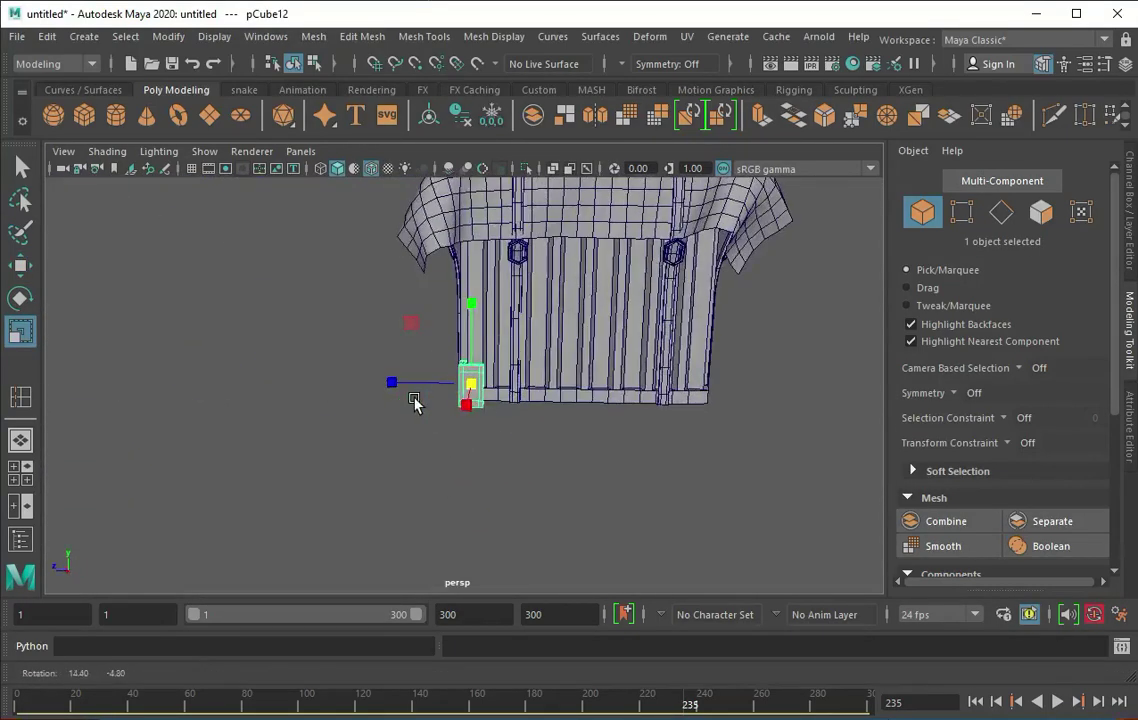
pyautogui.hotkey('ctrl', 'd')
pyautogui.click(1131, 235)
pyautogui.click(1081, 314)
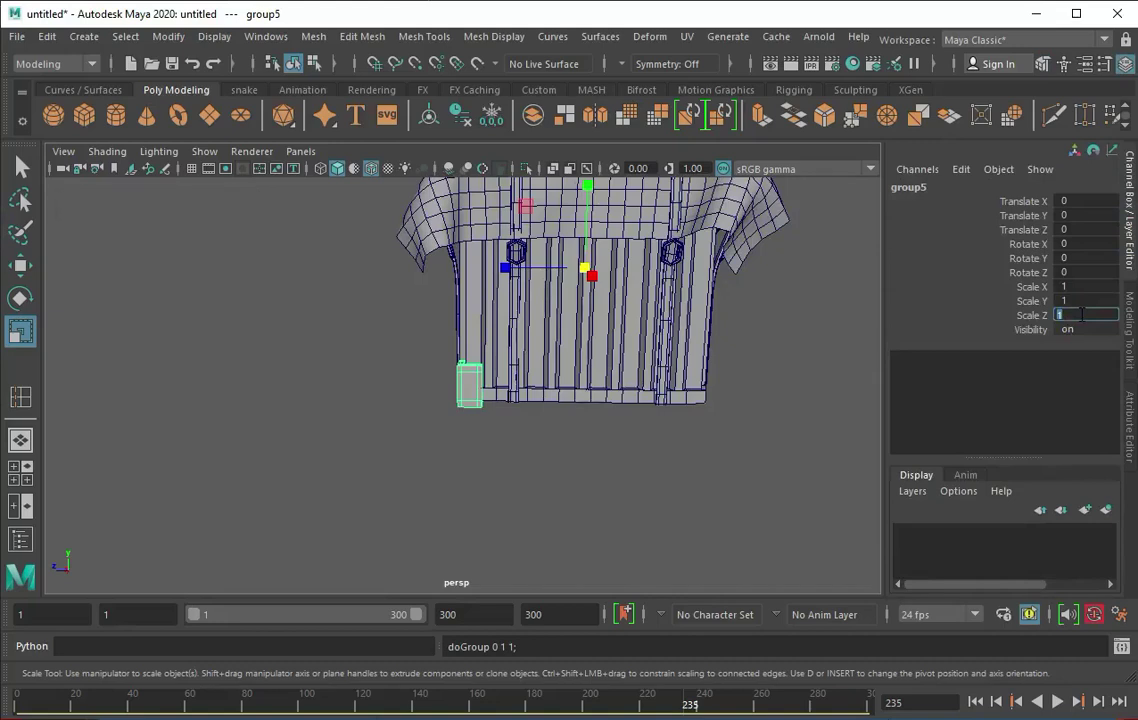
pyautogui.write('-1')
pyautogui.moveTo(560, 400)
pyautogui.keyDown('alt'); pyautogui.mouseDown()
pyautogui.moveTo(488, 377)
pyautogui.moveTo(615, 353)
pyautogui.mouseUp(); pyautogui.keyUp('alt')
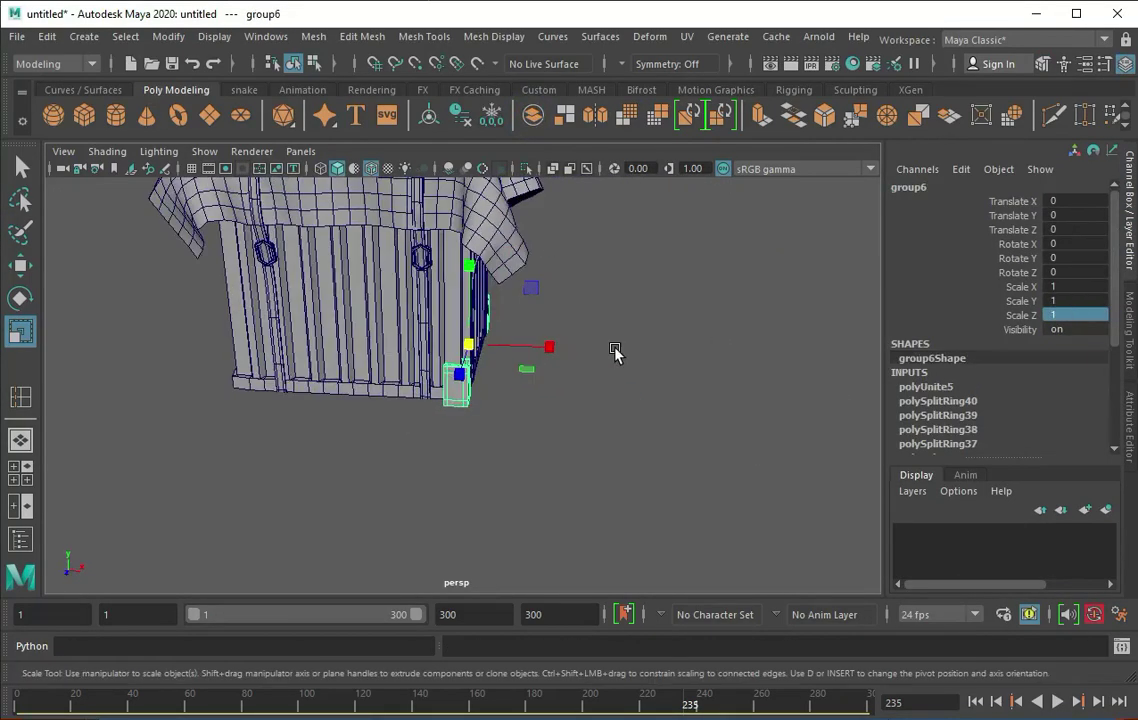
pyautogui.hotkey('ctrl', 'g')
pyautogui.write('-1')
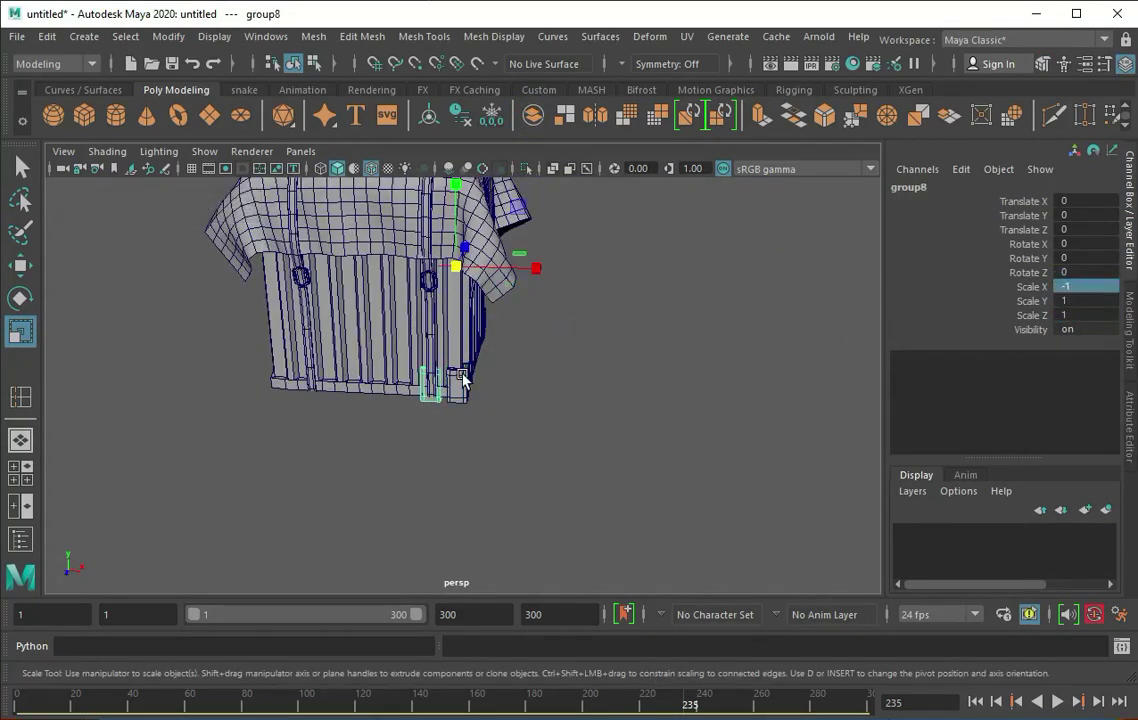
# Move the mirrored foot group to the opposite base corner of the crate.
pyautogui.press('w')
pyautogui.keyDown('alt'); pyautogui.moveTo(463, 378); pyautogui.dragTo(527, 291); pyautogui.keyUp('alt')
pyautogui.keyDown('alt'); pyautogui.moveTo(390, 390); pyautogui.dragTo(470, 424); pyautogui.keyUp('alt')
pyautogui.click(602, 478)
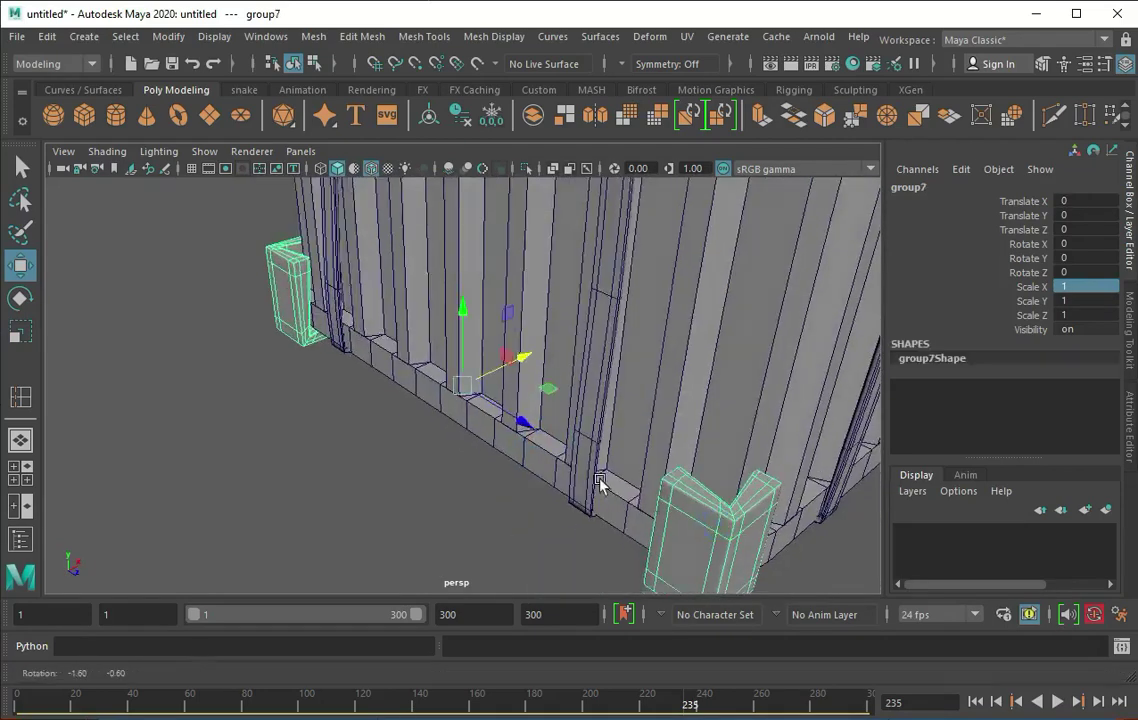
pyautogui.moveTo(602, 478)
pyautogui.keyDown('alt'); pyautogui.mouseDown()
pyautogui.moveTo(539, 391)
pyautogui.moveTo(546, 378)
pyautogui.moveTo(427, 386)
pyautogui.moveTo(440, 305)
pyautogui.moveTo(257, 389)
pyautogui.moveTo(335, 368)
pyautogui.moveTo(472, 401)
pyautogui.moveTo(467, 386)
pyautogui.moveTo(422, 414)
pyautogui.moveTo(521, 445)
pyautogui.moveTo(505, 411)
pyautogui.moveTo(516, 406)
pyautogui.moveTo(415, 375)
pyautogui.moveTo(424, 394)
pyautogui.mouseUp(); pyautogui.keyUp('alt')
# Select and frame each crate wall mesh in turn, then clear the selection.
pyautogui.click(1129, 330)
pyautogui.click(724, 419)
pyautogui.press('f')
pyautogui.click(257, 389)
pyautogui.press('f')
pyautogui.click(516, 406)
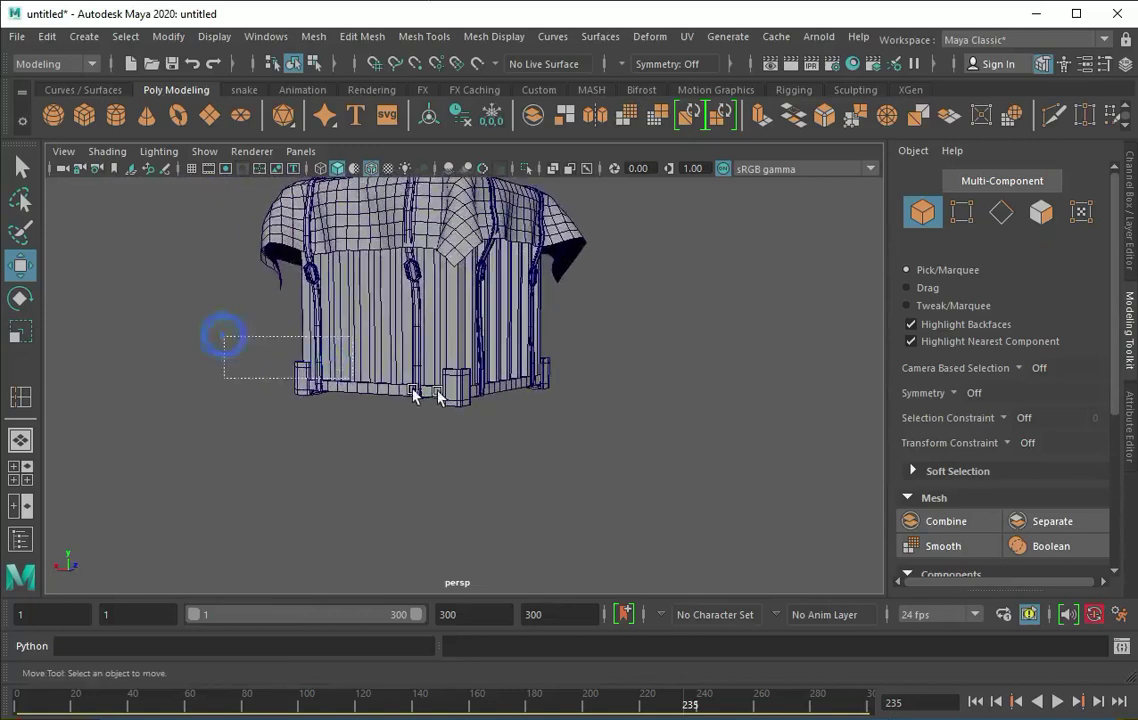
# Select the crate walls and corner feet and combine them into one mesh.
pyautogui.click(455, 330)
pyautogui.keyDown('shift'); pyautogui.click(530, 325); pyautogui.keyUp('shift')
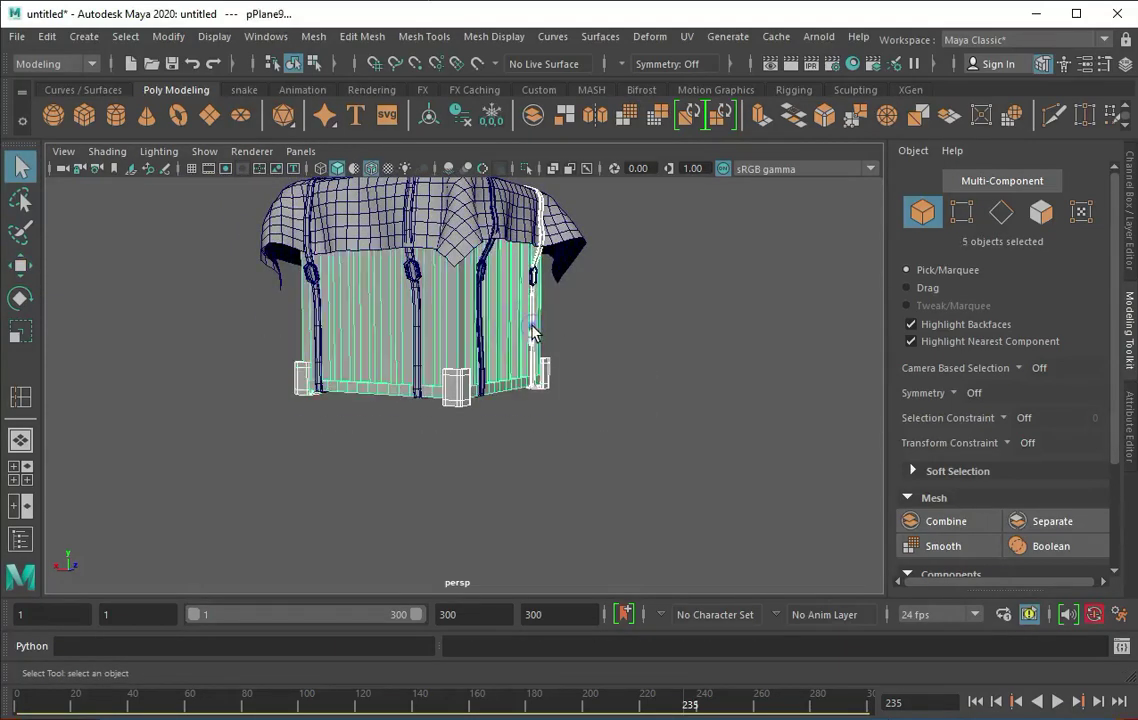
pyautogui.keyDown('alt'); pyautogui.moveTo(533, 330); pyautogui.dragTo(668, 323); pyautogui.keyUp('alt')
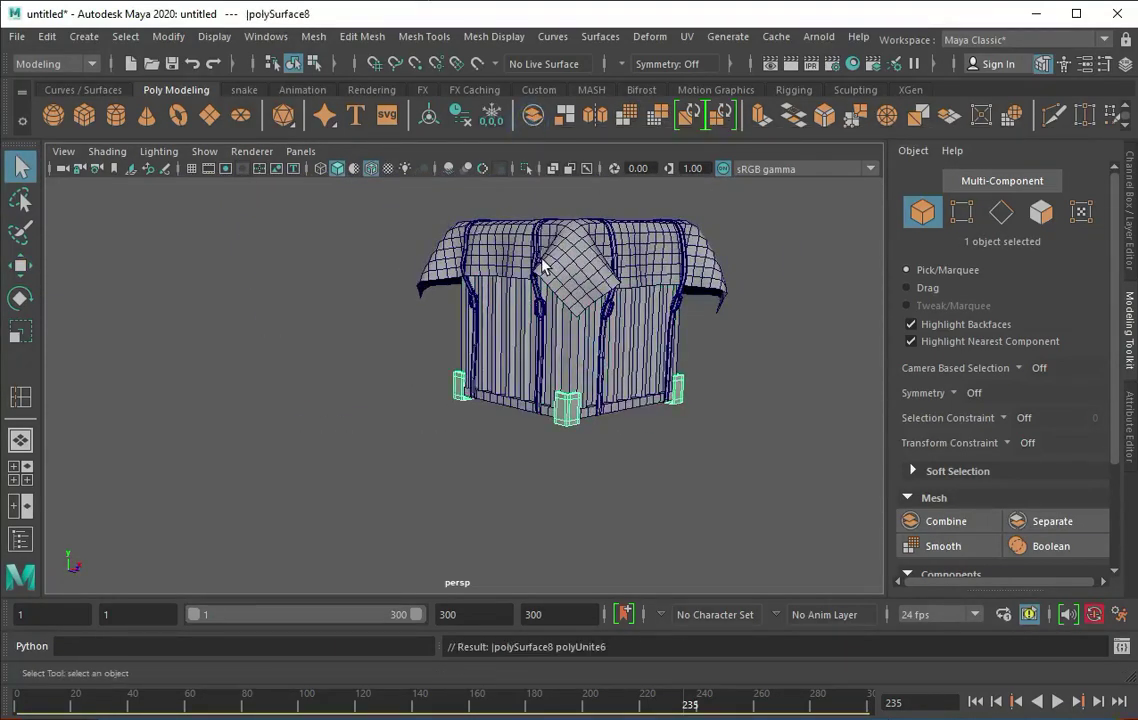
pyautogui.scroll(5, 586, 331)
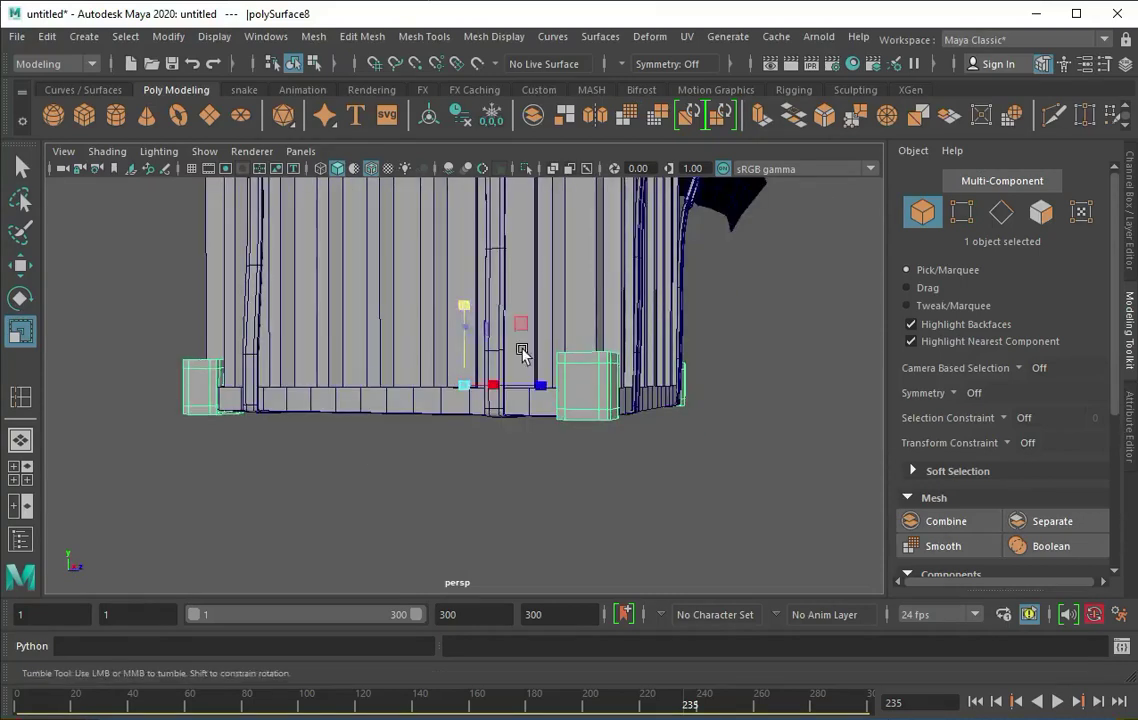
pyautogui.keyDown('alt'); pyautogui.moveTo(522, 352); pyautogui.dragTo(622, 318); pyautogui.keyUp('alt')
pyautogui.keyDown('shift'); pyautogui.click(622, 318); pyautogui.keyUp('shift')
pyautogui.click(533, 114)
# Smooth the corner feet and freeze the combined crate mesh's transformations.
pyautogui.scroll(-5, 470, 330)
pyautogui.scroll(3, 575, 375)
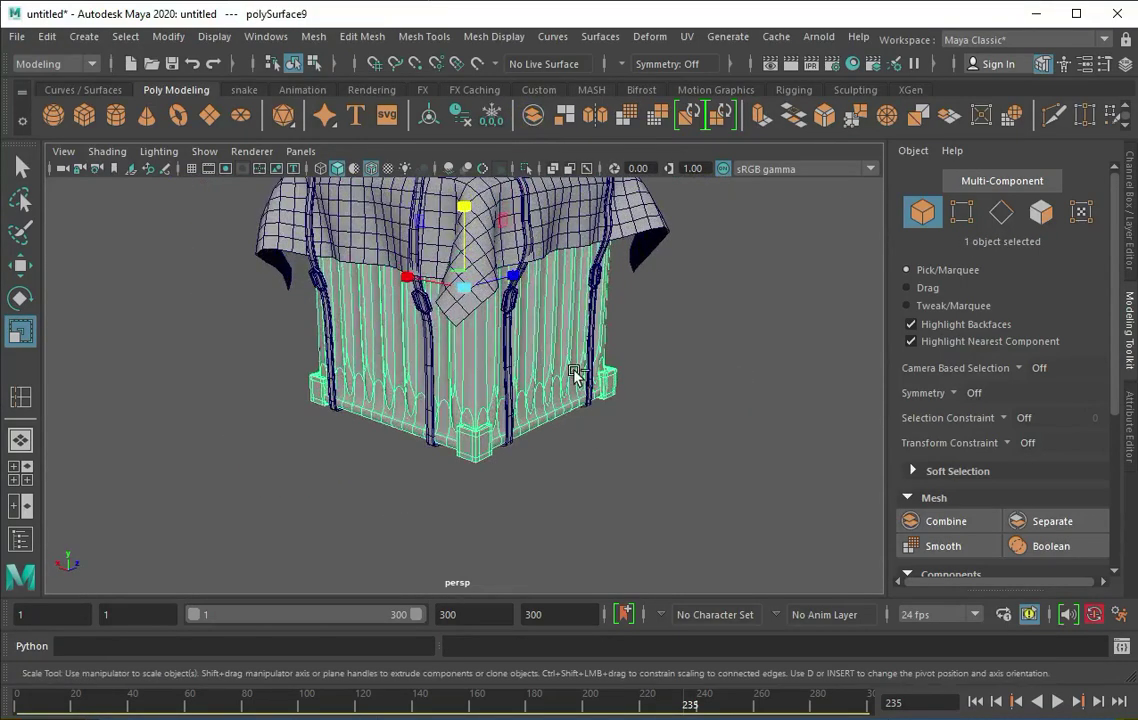
pyautogui.hotkey('ctrl', 'z')
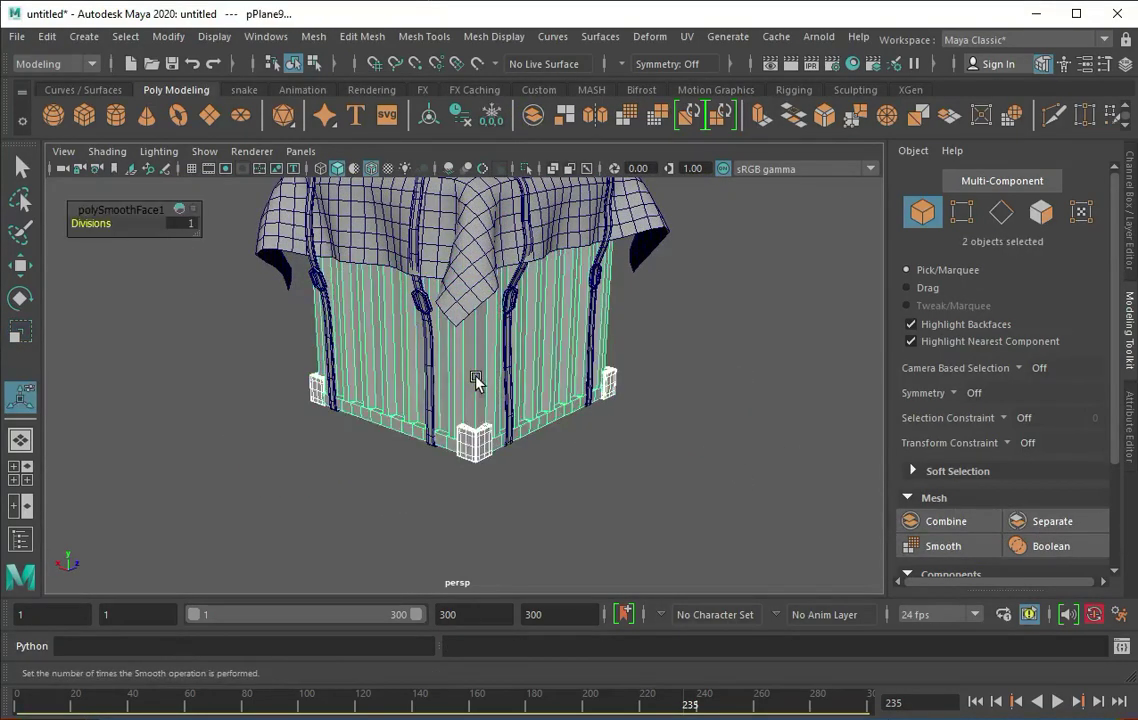
pyautogui.keyDown('alt'); pyautogui.moveTo(422, 393); pyautogui.dragTo(533, 386); pyautogui.keyUp('alt')
pyautogui.scroll(-4, 533, 386)
pyautogui.click(381, 266)
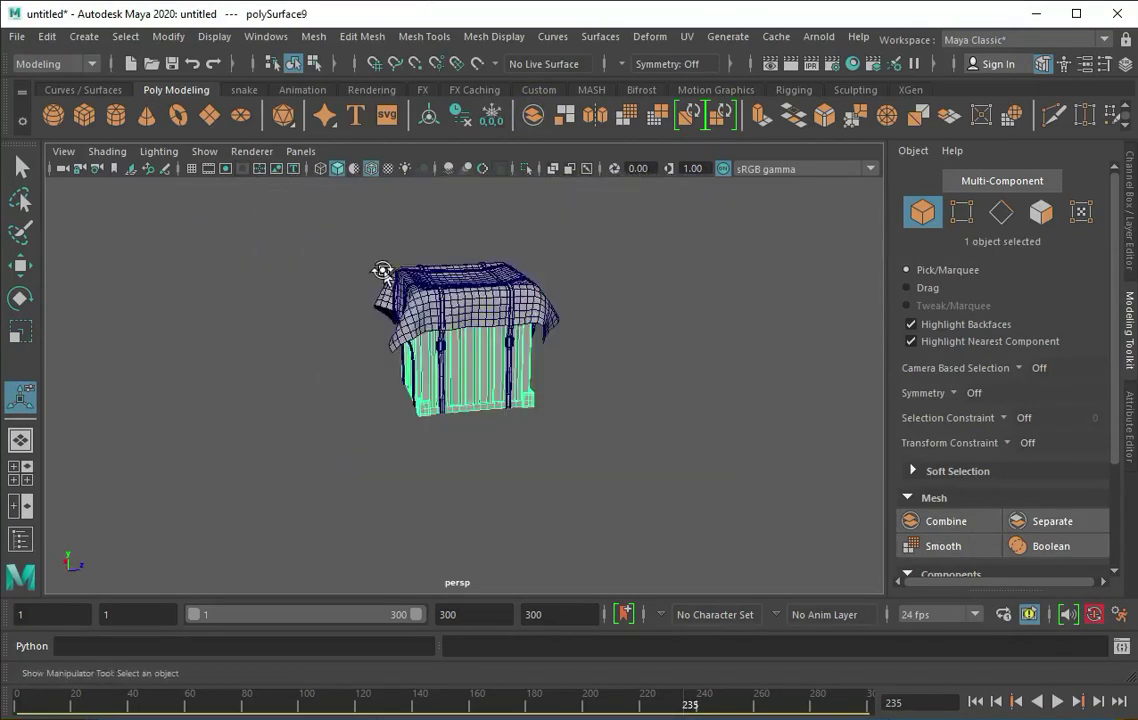
pyautogui.rightClick(381, 266)
pyautogui.hotkey('ctrl', 'a')
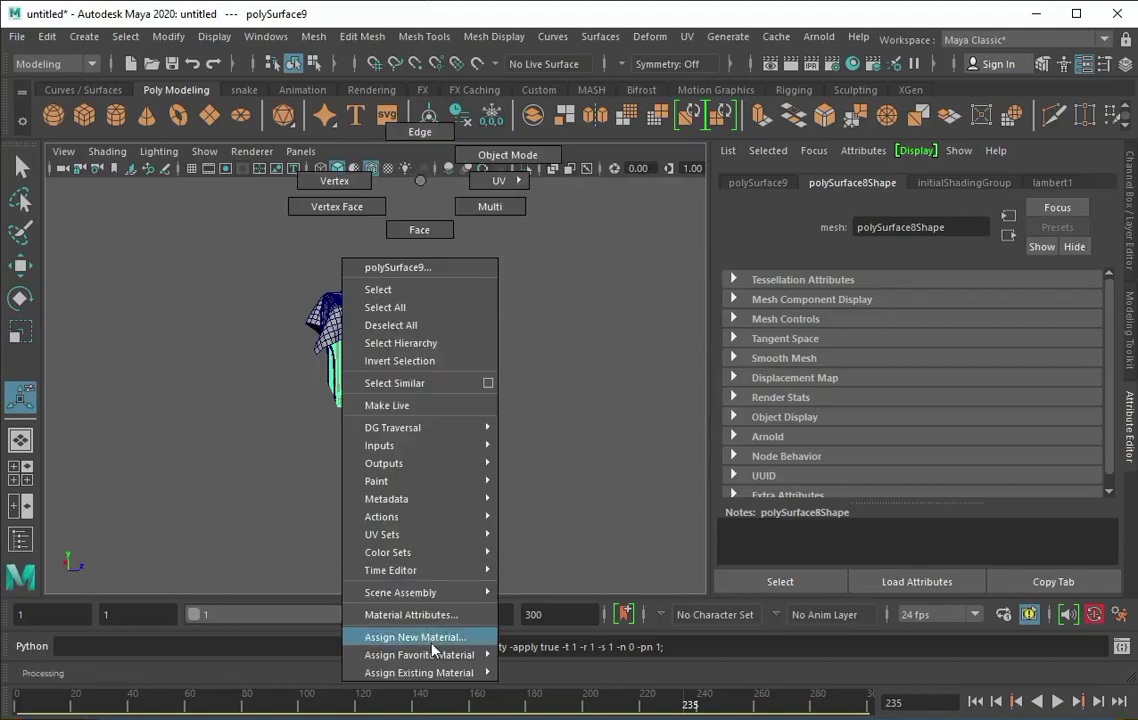
# Give the crate mesh a new aiStandardSurface material with a red base colour.
pyautogui.moveTo(422, 183); pyautogui.dragTo(435, 640, button='right')
pyautogui.click(554, 533)
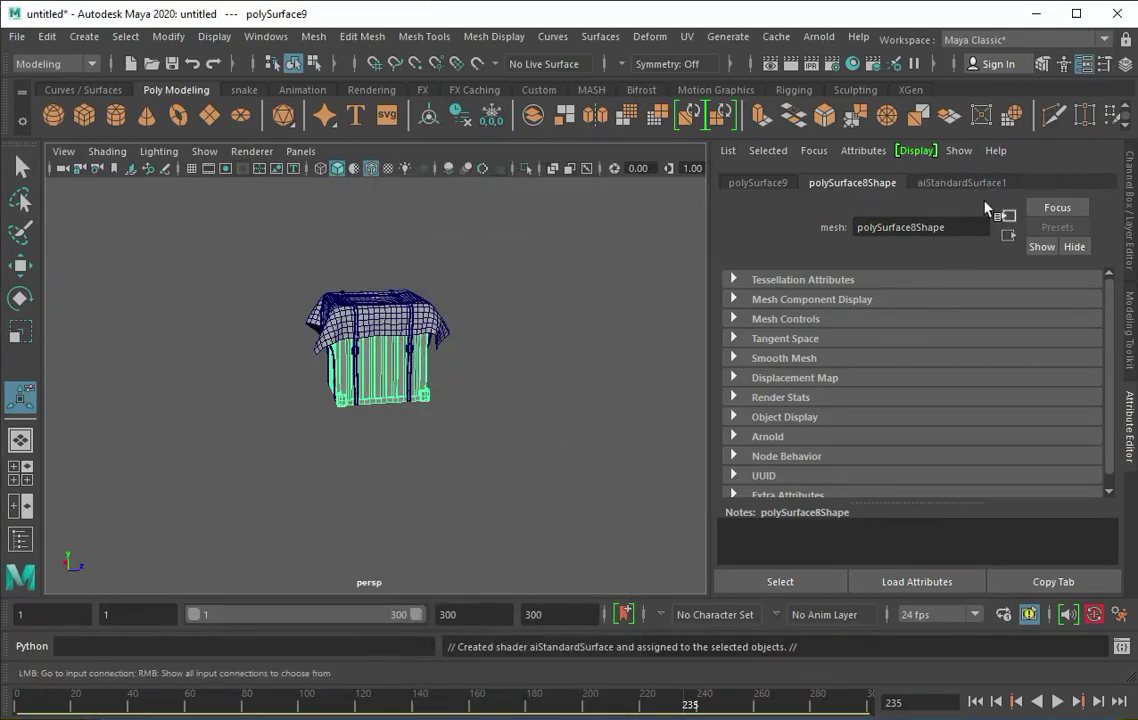
pyautogui.click(962, 183)
pyautogui.press('f')
pyautogui.click(870, 405)
pyautogui.click(814, 364)
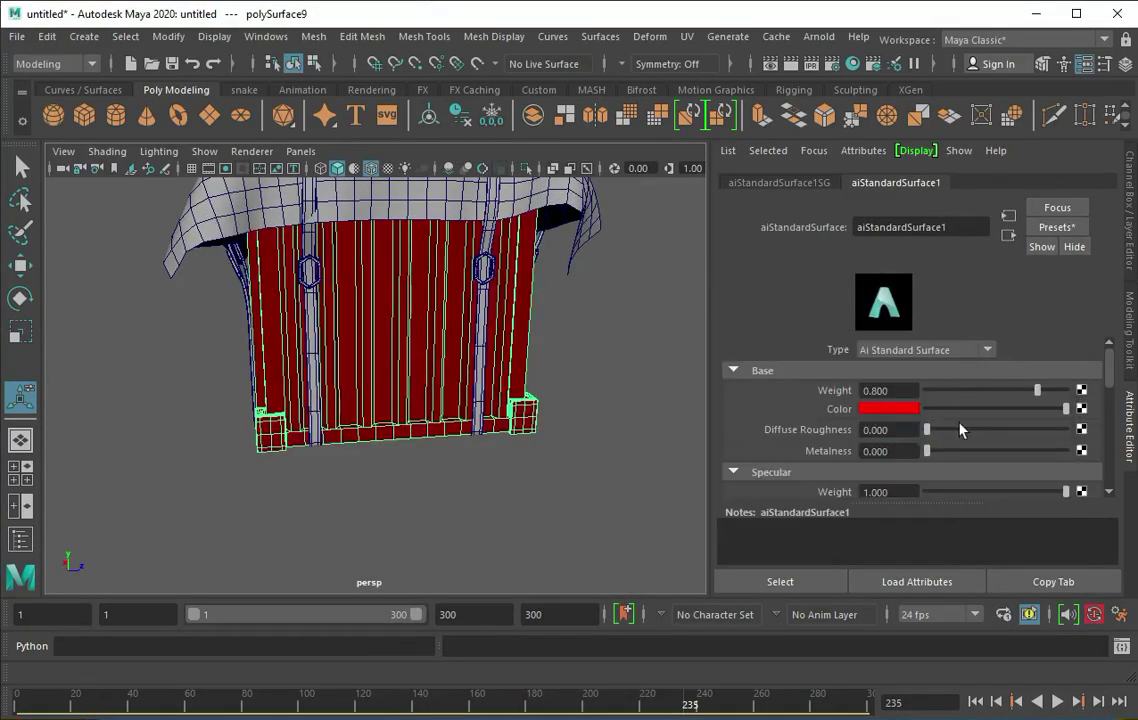
pyautogui.scroll(-2, 990, 393)
# Assign a new aiStandardSurface material to the cloth cover.
pyautogui.keyDown('alt'); pyautogui.moveTo(420, 318); pyautogui.dragTo(511, 318); pyautogui.keyUp('alt')
pyautogui.scroll(-3, 511, 318)
pyautogui.click(490, 245)
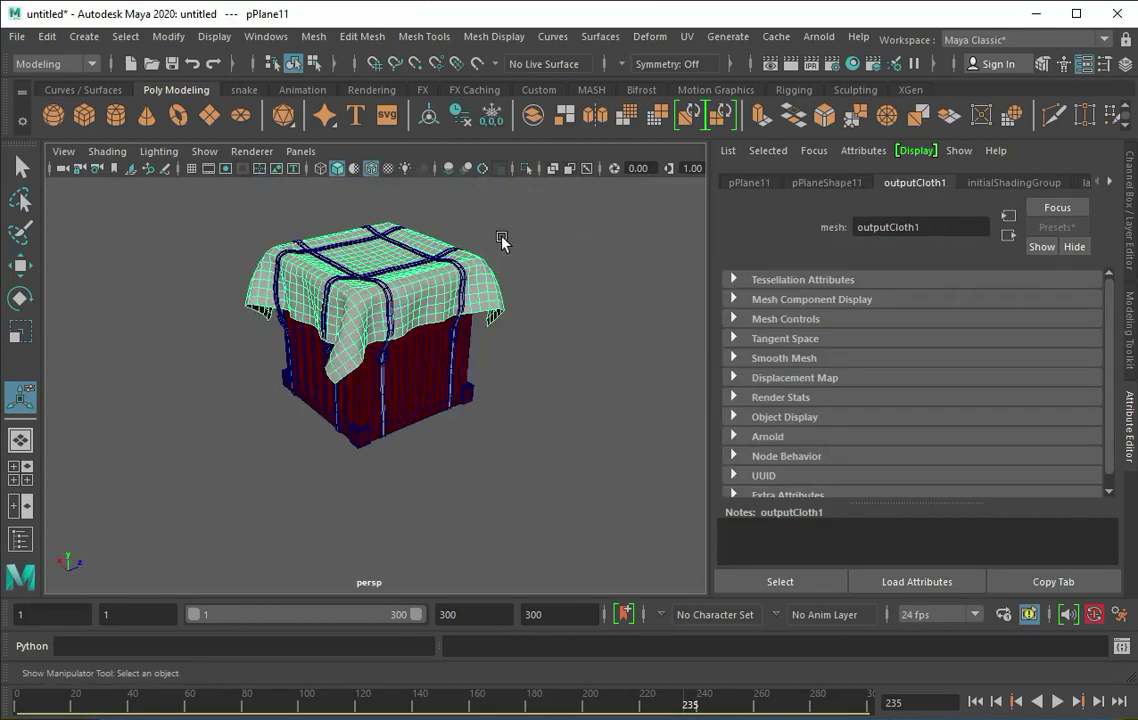
pyautogui.moveTo(483, 184); pyautogui.dragTo(522, 376, button='right')
pyautogui.click(433, 316)
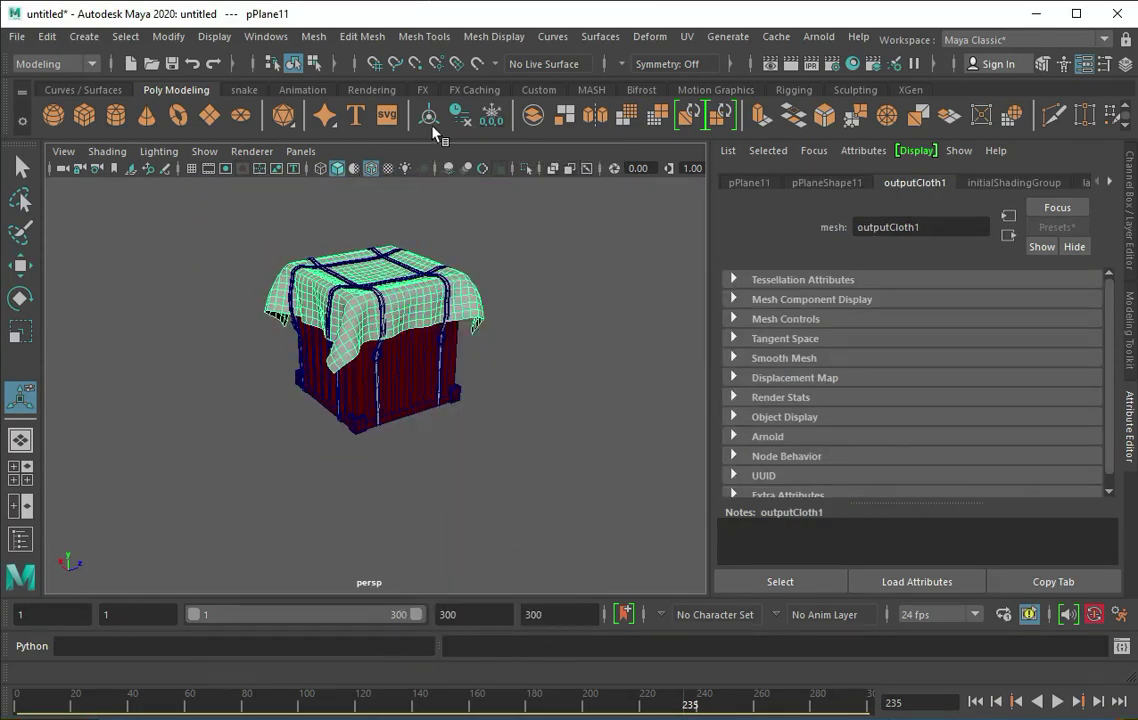
pyautogui.moveTo(480, 196); pyautogui.dragTo(526, 646, button='right')
pyautogui.click(530, 247)
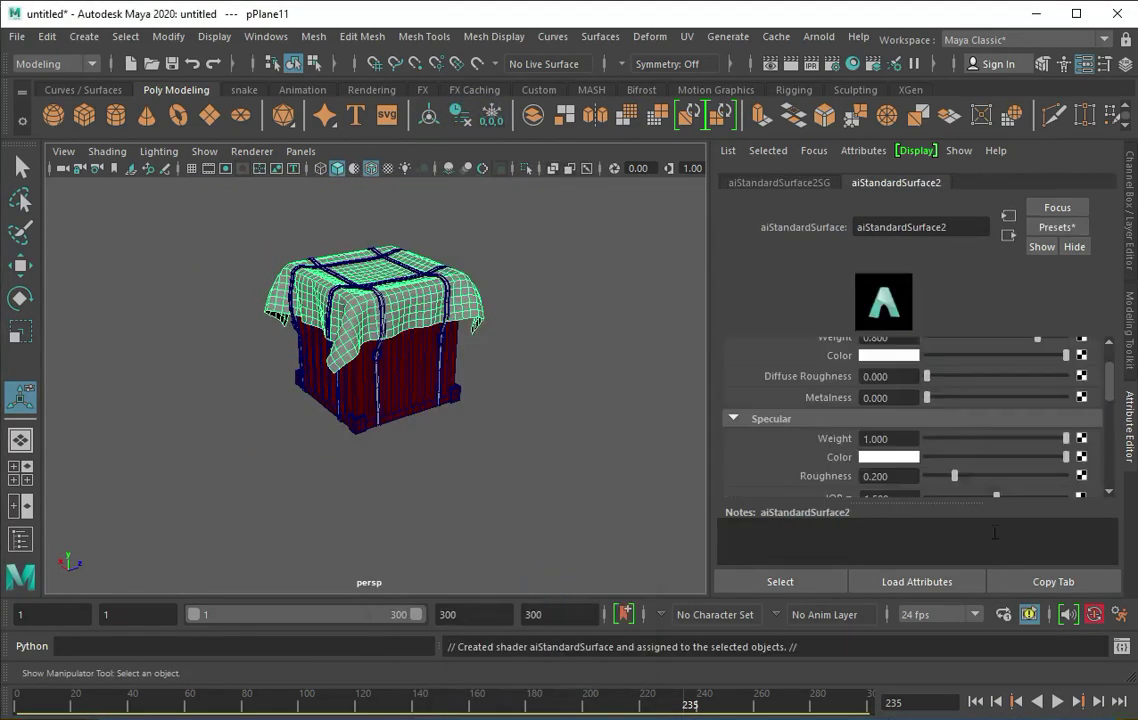
pyautogui.scroll(1, 900, 420)
pyautogui.scroll(-1, 985, 432)
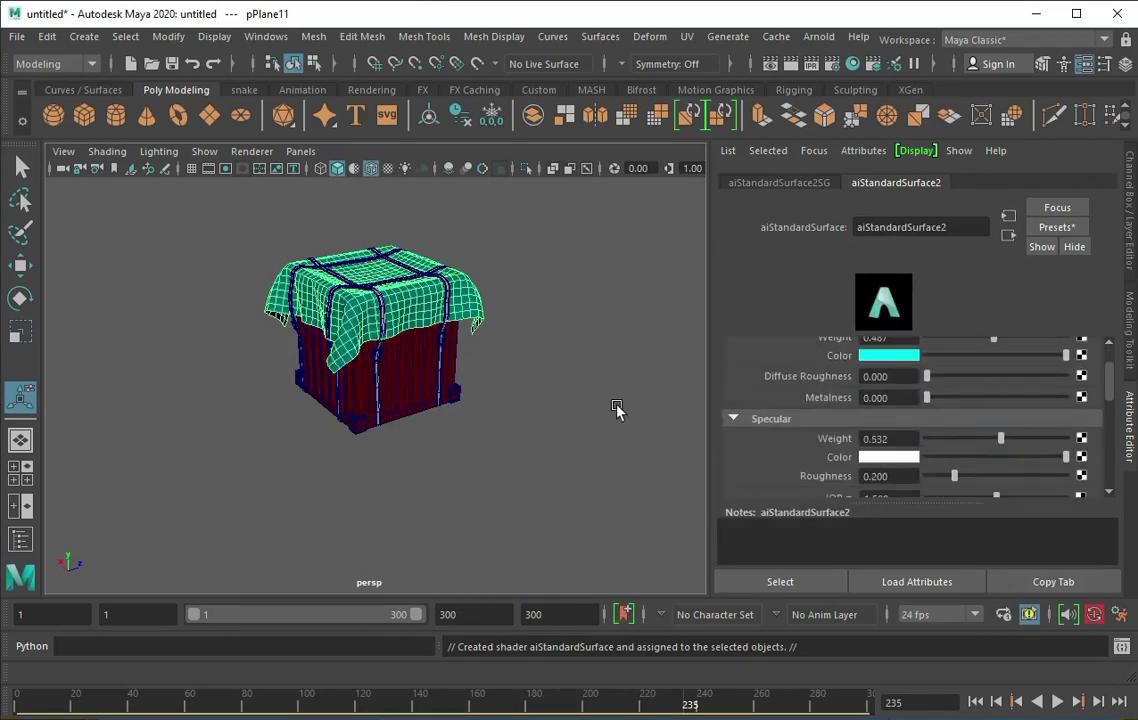
pyautogui.scroll(5, 406, 452)
# Select all the straps around the crate.
pyautogui.click(395, 328)
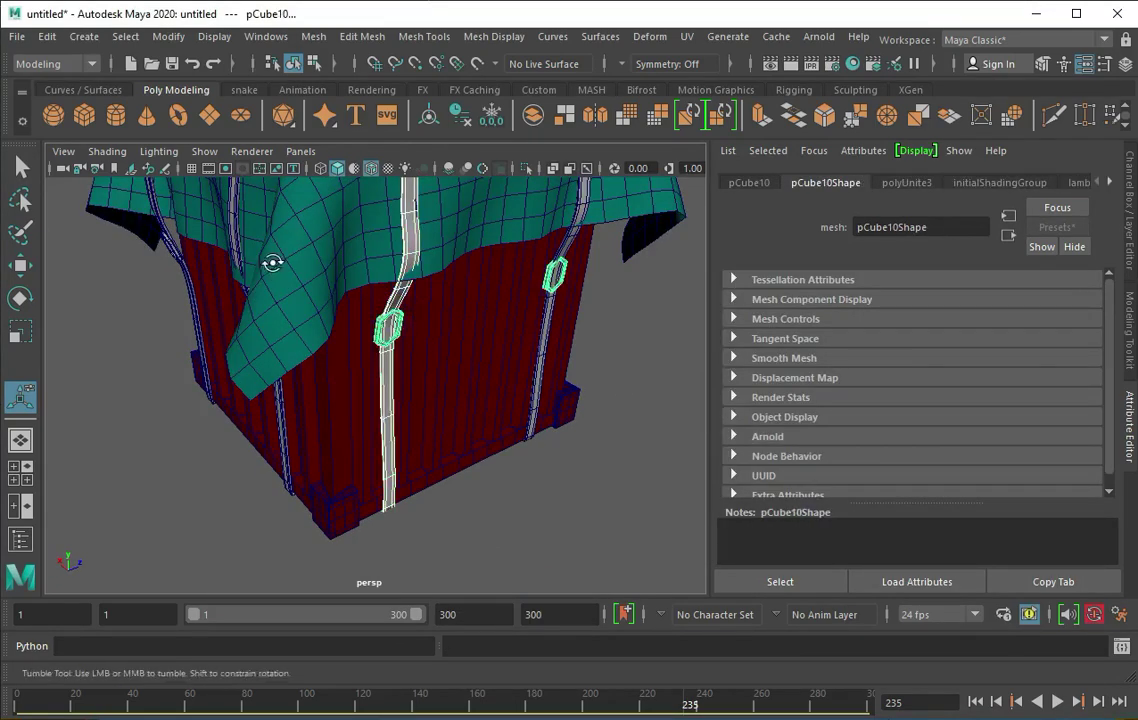
pyautogui.moveTo(272, 257)
pyautogui.keyDown('alt'); pyautogui.mouseDown()
pyautogui.moveTo(381, 300)
pyautogui.moveTo(421, 256)
pyautogui.moveTo(532, 280)
pyautogui.mouseUp(); pyautogui.keyUp('alt')
pyautogui.click(381, 279)
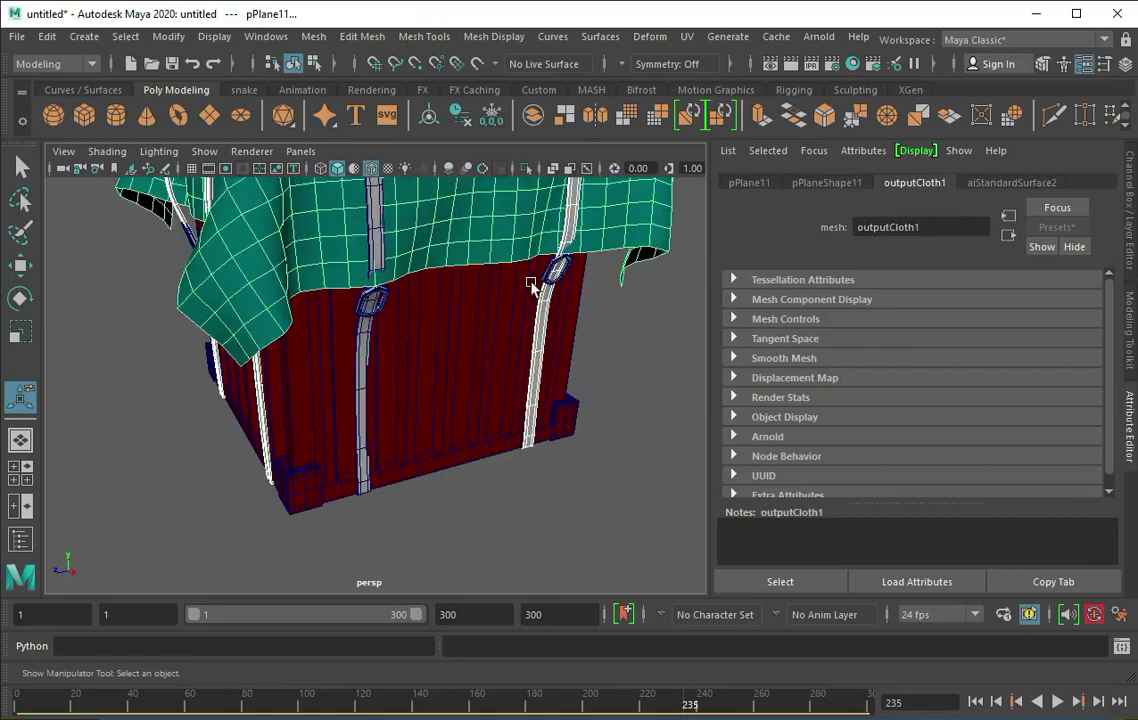
pyautogui.click(532, 280)
pyautogui.click(369, 296)
pyautogui.keyDown('alt'); pyautogui.moveTo(369, 296); pyautogui.dragTo(427, 290); pyautogui.keyUp('alt')
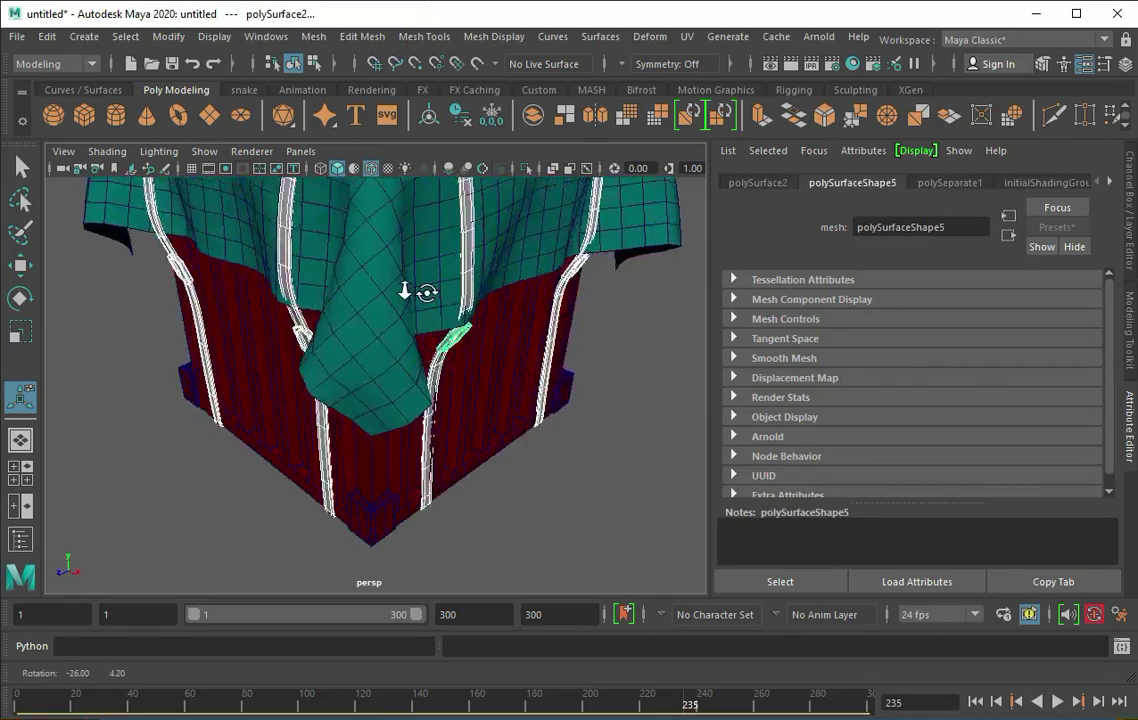
pyautogui.scroll(-5, 518, 257)
pyautogui.click(503, 247)
pyautogui.moveTo(503, 247)
pyautogui.keyDown('alt'); pyautogui.mouseDown()
pyautogui.moveTo(509, 319)
pyautogui.moveTo(234, 338)
pyautogui.moveTo(414, 183)
pyautogui.mouseUp(); pyautogui.keyUp('alt')
# Assign the straps a new aiStandardSurface3 material with a black base colour.
pyautogui.rightClick(414, 183)
pyautogui.click(452, 639)
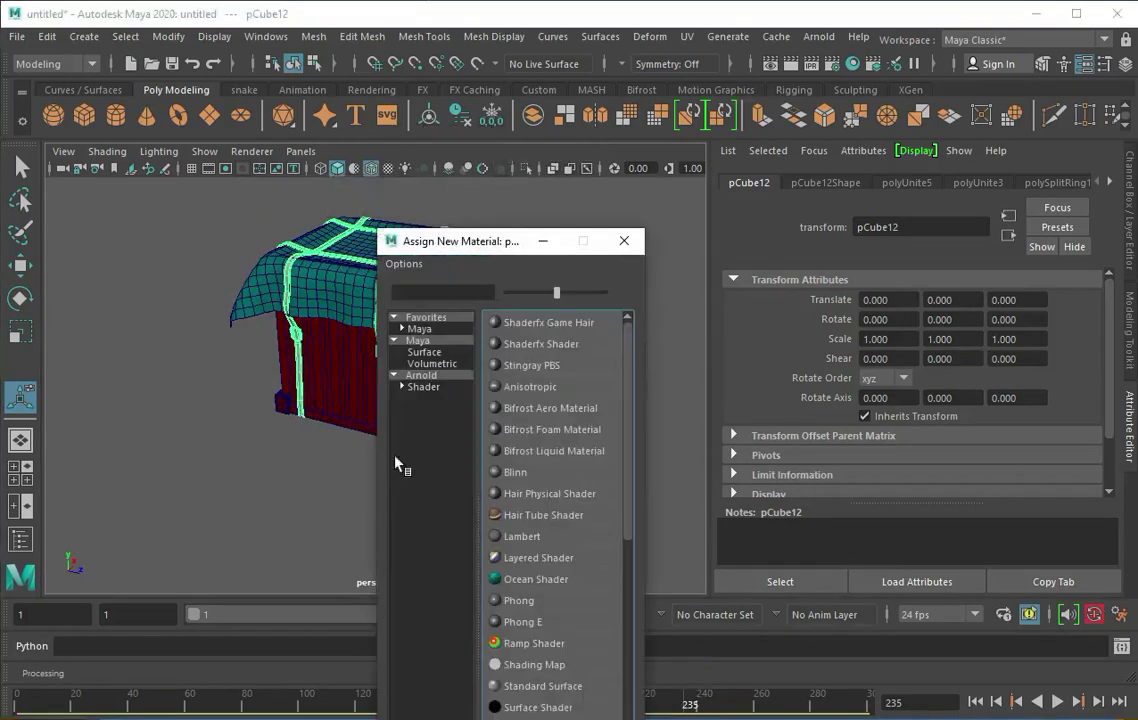
pyautogui.click(418, 373)
pyautogui.click(533, 510)
pyautogui.click(866, 352)
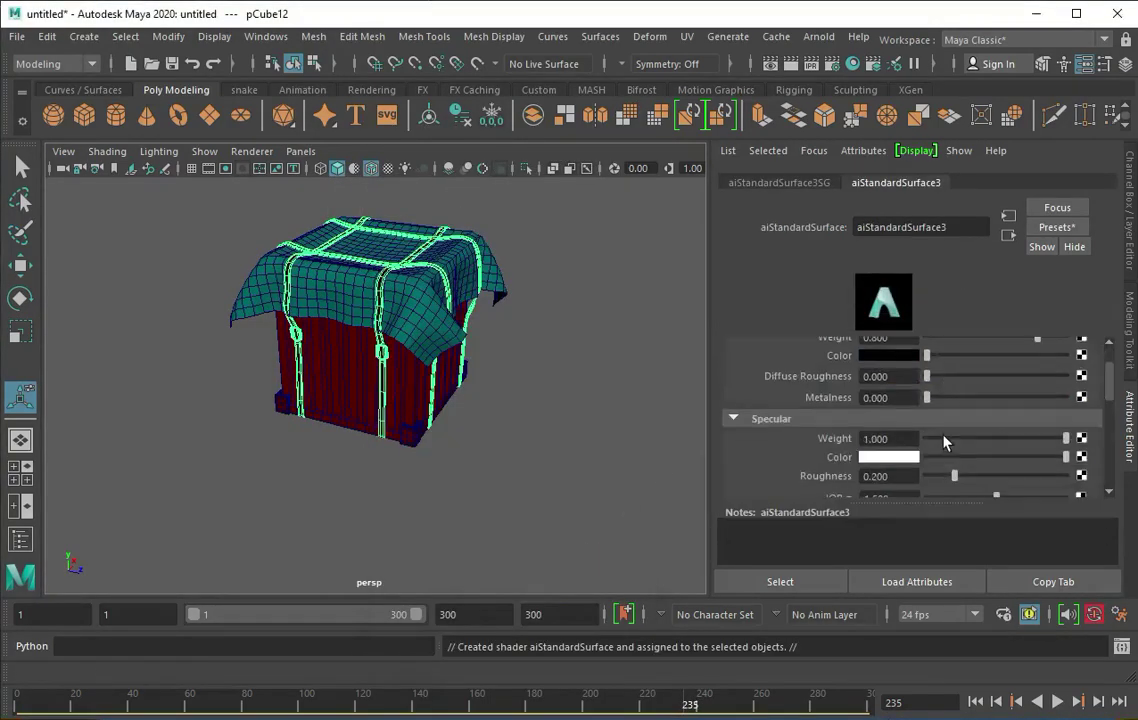
pyautogui.click(420, 200)
# Create a polygon plane and scale it up into a large floor.
pyautogui.keyDown('alt'); pyautogui.moveTo(376, 158); pyautogui.dragTo(300, 264); pyautogui.keyUp('alt')
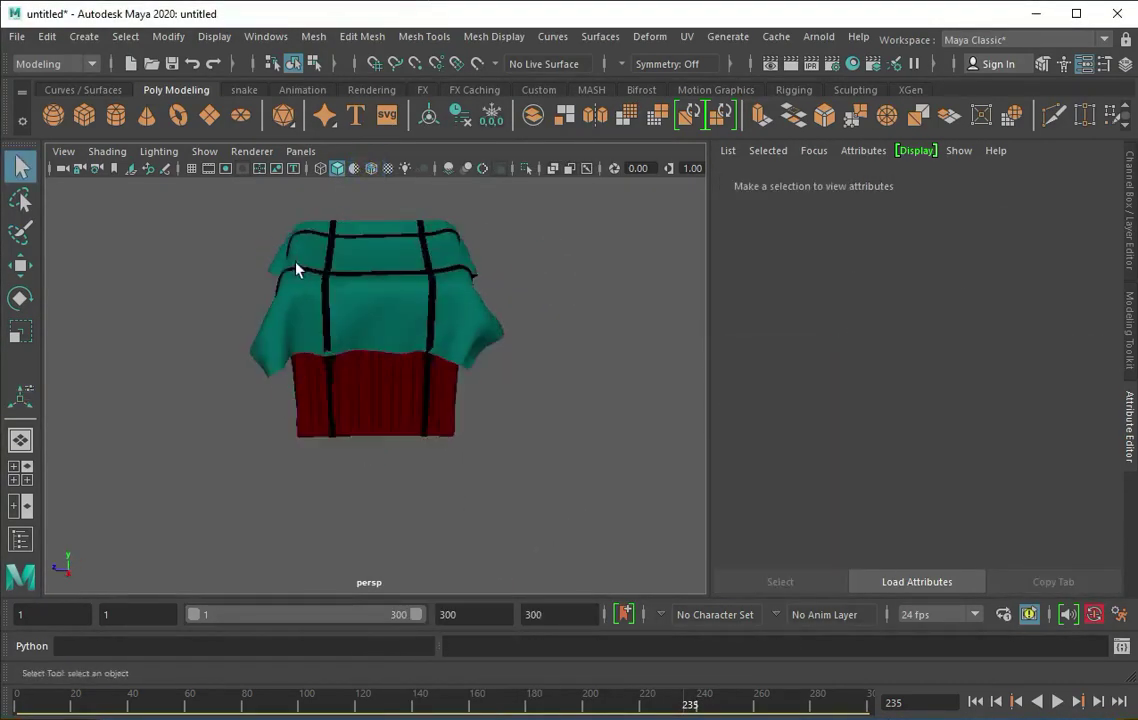
pyautogui.keyDown('alt'); pyautogui.moveTo(300, 264); pyautogui.dragTo(540, 387, button='right'); pyautogui.keyUp('alt')
pyautogui.moveTo(540, 387)
pyautogui.keyDown('alt'); pyautogui.mouseDown()
pyautogui.moveTo(533, 300)
pyautogui.moveTo(333, 147)
pyautogui.mouseUp(); pyautogui.keyUp('alt')
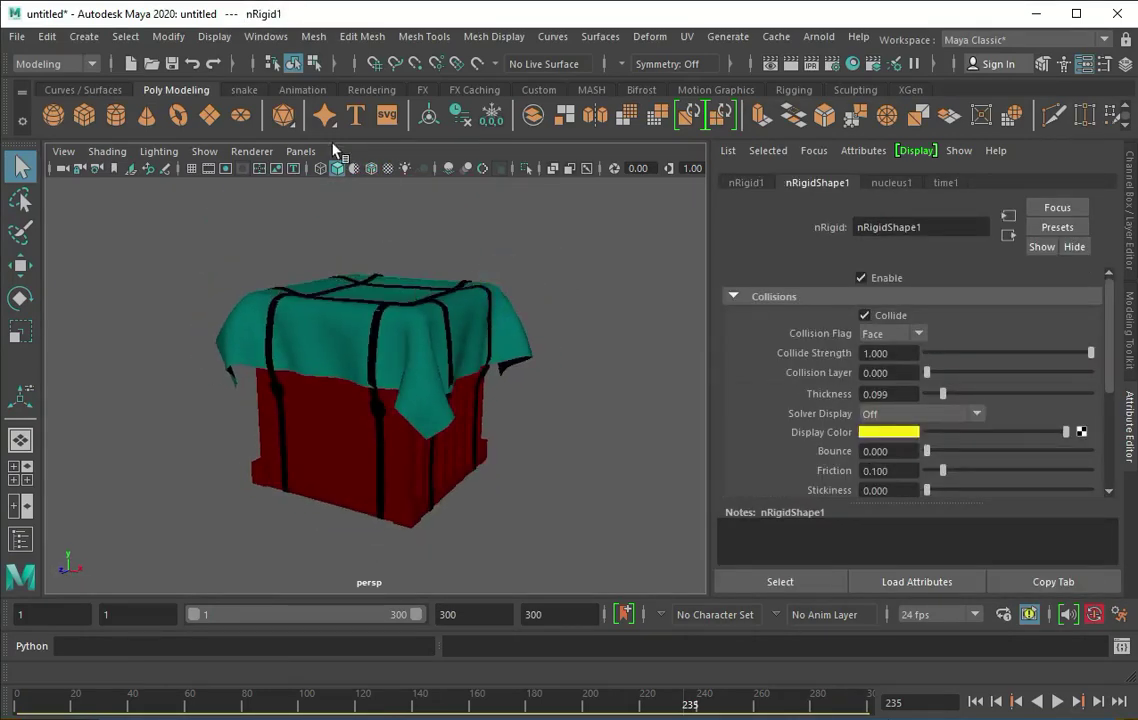
pyautogui.click(381, 396)
pyautogui.press('r')
pyautogui.moveTo(437, 396); pyautogui.dragTo(720, 423)
pyautogui.scroll(-3, 649, 258)
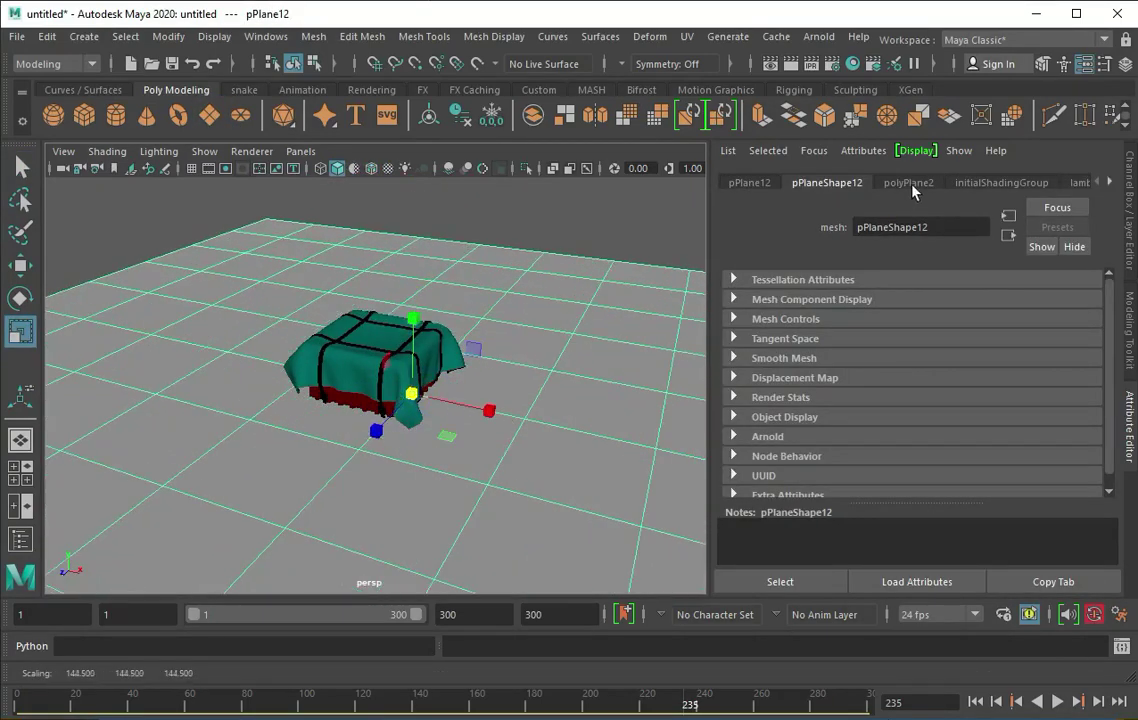
pyautogui.click(908, 182)
# Extrude the floor's far edge up into a wall and bevel the corner with 4 segments.
pyautogui.moveTo(423, 400); pyautogui.dragTo(437, 262, button='right')
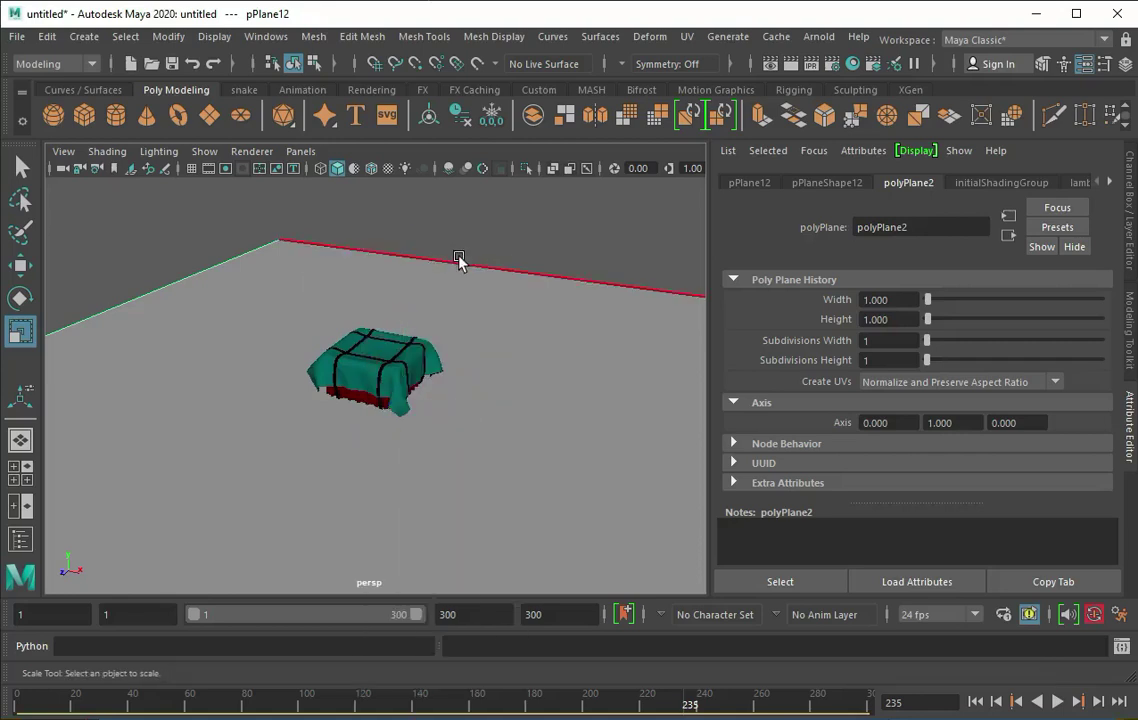
pyautogui.click(460, 259)
pyautogui.hotkey('ctrl', 'e')
pyautogui.moveTo(460, 259)
pyautogui.keyDown('alt'); pyautogui.mouseDown()
pyautogui.moveTo(250, 345)
pyautogui.moveTo(381, 198)
pyautogui.moveTo(386, 315)
pyautogui.mouseUp(); pyautogui.keyUp('alt')
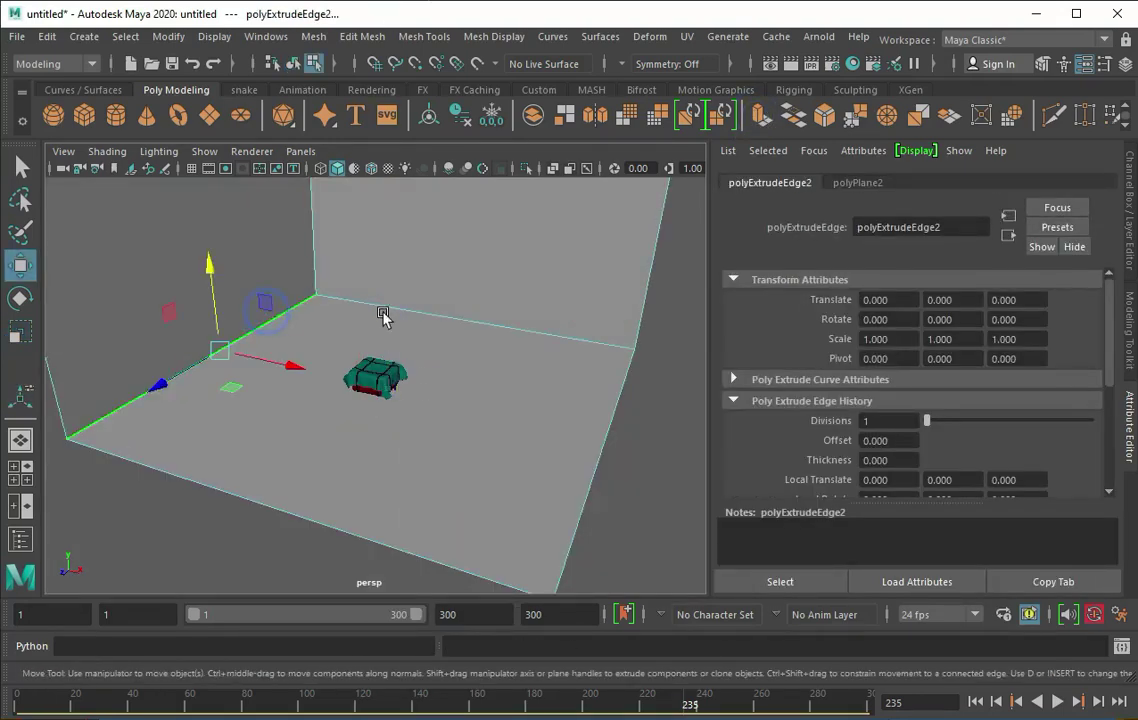
pyautogui.click(450, 296)
pyautogui.hotkey('ctrl', 'b')
pyautogui.moveTo(450, 290)
pyautogui.keyDown('alt'); pyautogui.mouseDown()
pyautogui.moveTo(80, 232)
pyautogui.moveTo(287, 382)
pyautogui.mouseUp(); pyautogui.keyUp('alt')
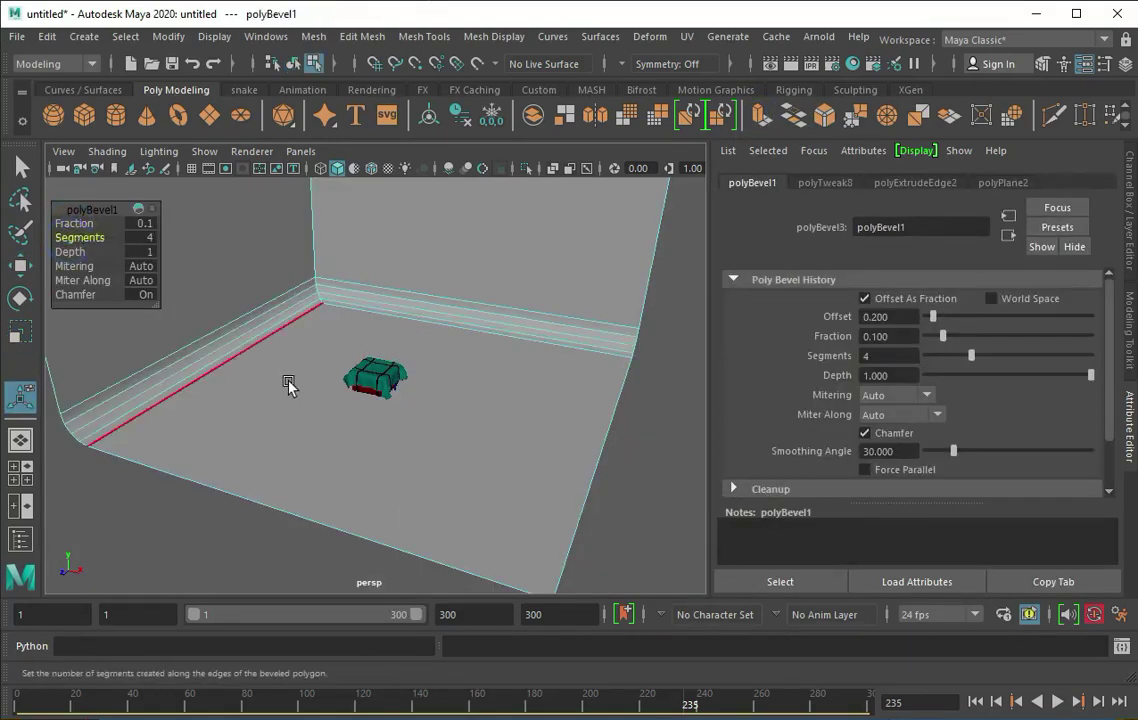
pyautogui.press('q')
# Move the curved backdrop into place beneath the crate.
pyautogui.moveTo(351, 351)
pyautogui.keyDown('alt'); pyautogui.mouseDown()
pyautogui.moveTo(462, 378)
pyautogui.moveTo(452, 410)
pyautogui.moveTo(389, 437)
pyautogui.moveTo(465, 356)
pyautogui.moveTo(390, 220)
pyautogui.mouseUp(); pyautogui.keyUp('alt')
pyautogui.press('w')
pyautogui.scroll(5, 401, 330)
pyautogui.click(63, 151)
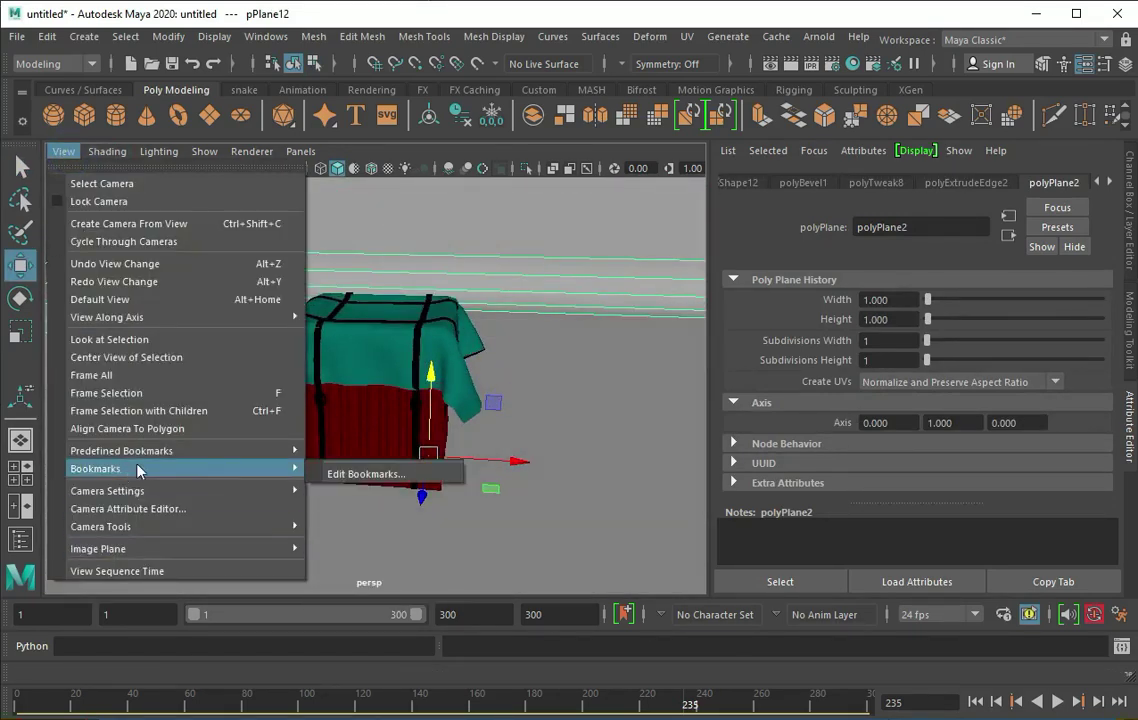
# Create an Arnold area light and rotate and move it above the crate.
pyautogui.click(370, 473)
pyautogui.click(563, 538)
pyautogui.click(818, 36)
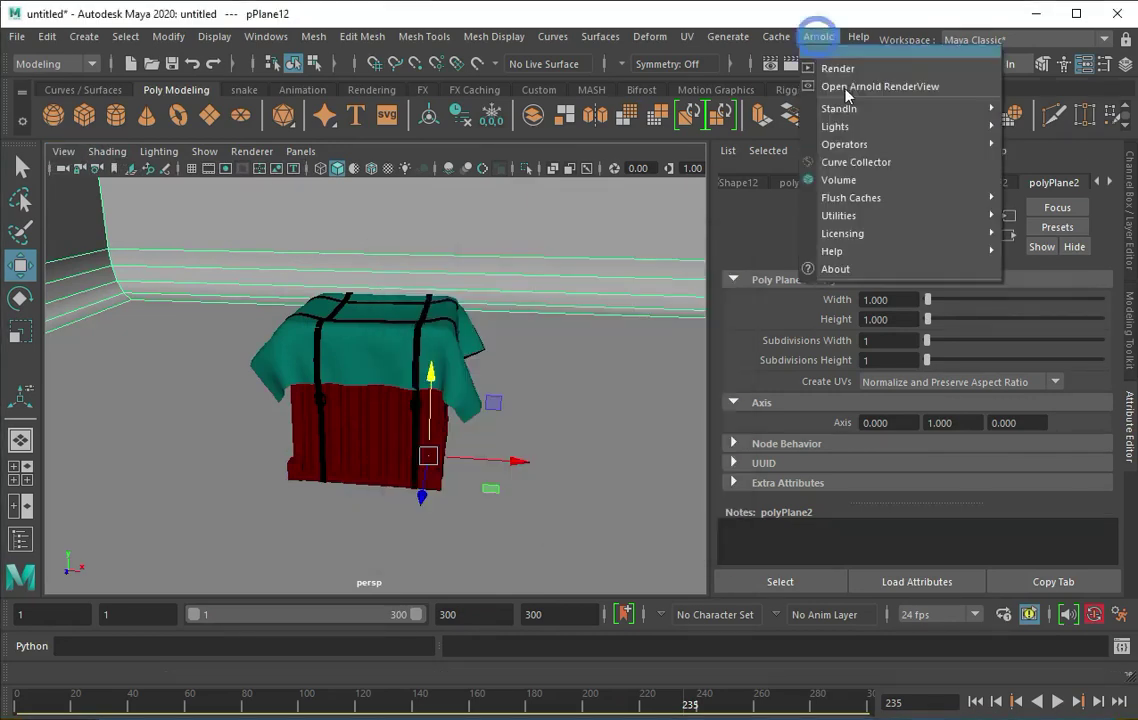
pyautogui.click(675, 122)
pyautogui.press('r')
pyautogui.press('f')
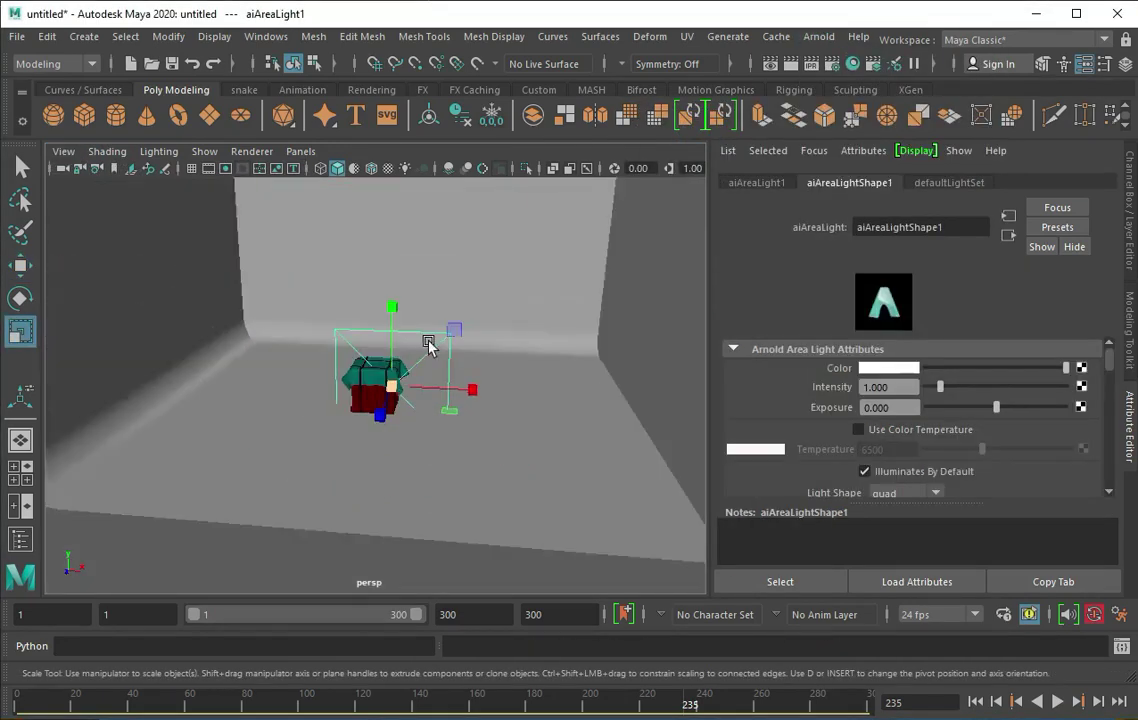
pyautogui.press('e')
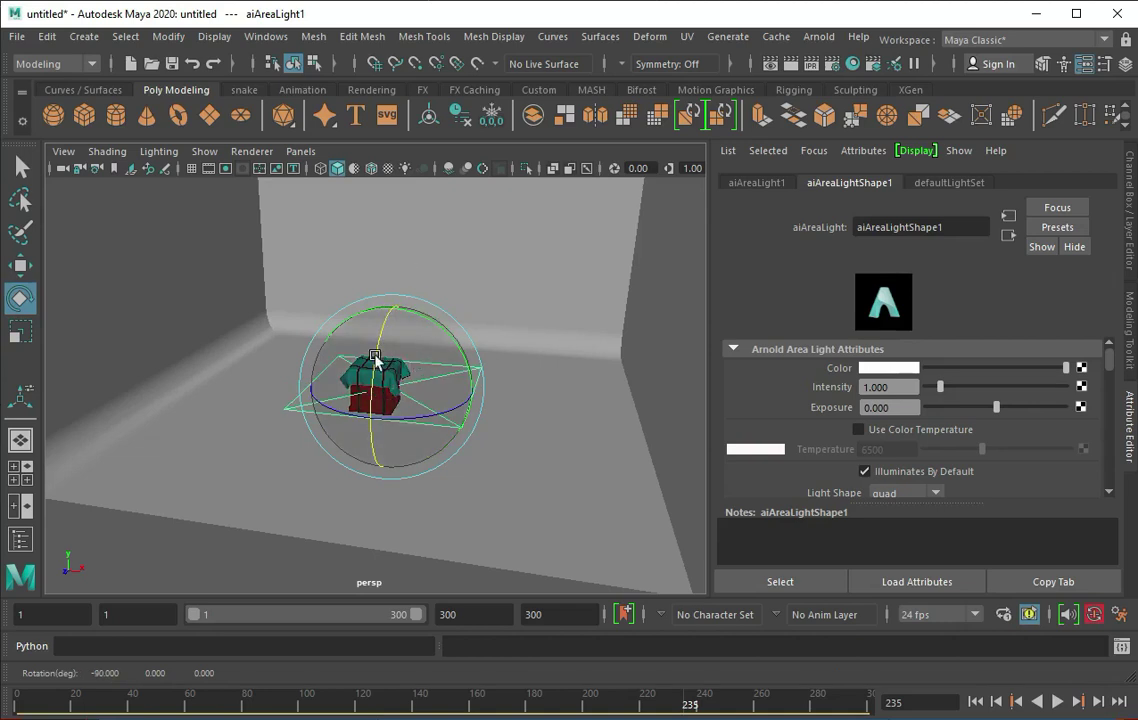
pyautogui.scroll(-5, 386, 316)
pyautogui.press('w')
# Angle and lower the second area light beside the crate.
pyautogui.scroll(-2, 385, 240)
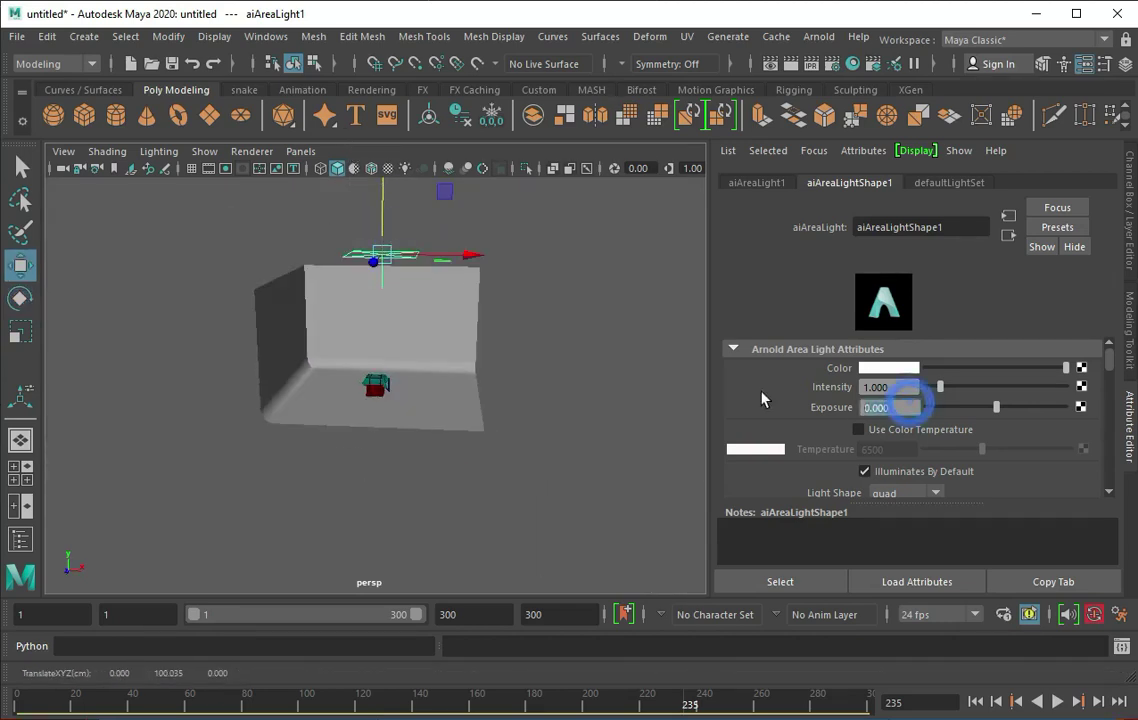
pyautogui.scroll(-5, 936, 432)
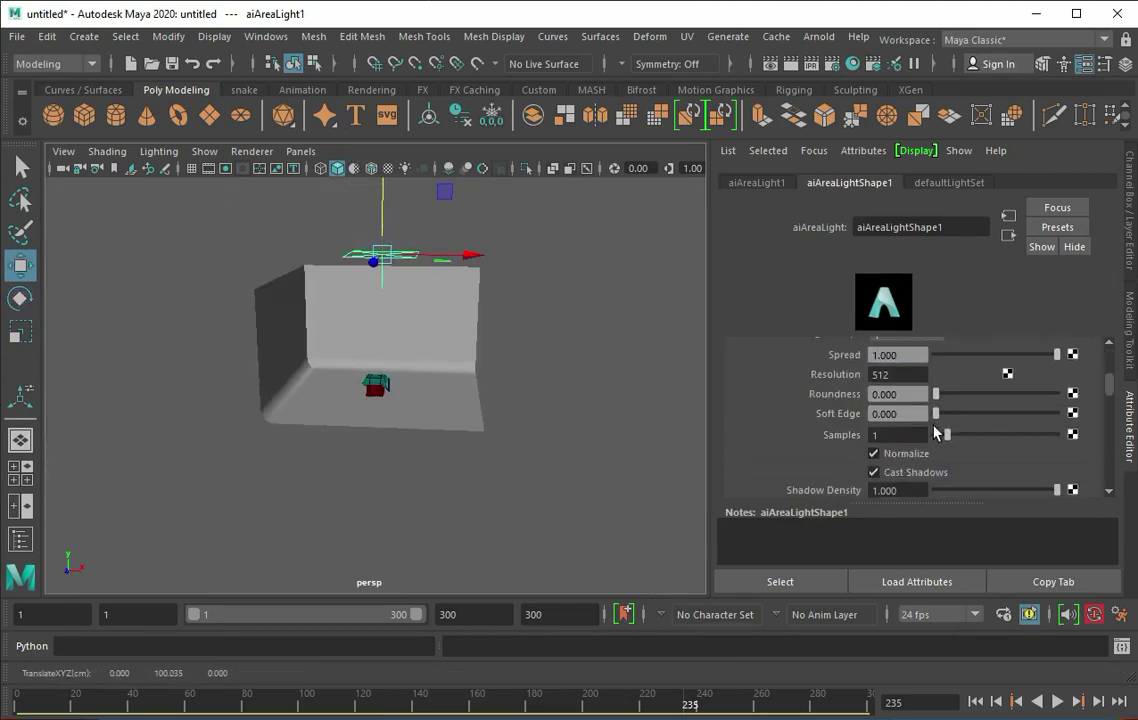
pyautogui.scroll(2, 936, 432)
pyautogui.keyDown('alt'); pyautogui.moveTo(503, 209); pyautogui.dragTo(464, 329); pyautogui.keyUp('alt')
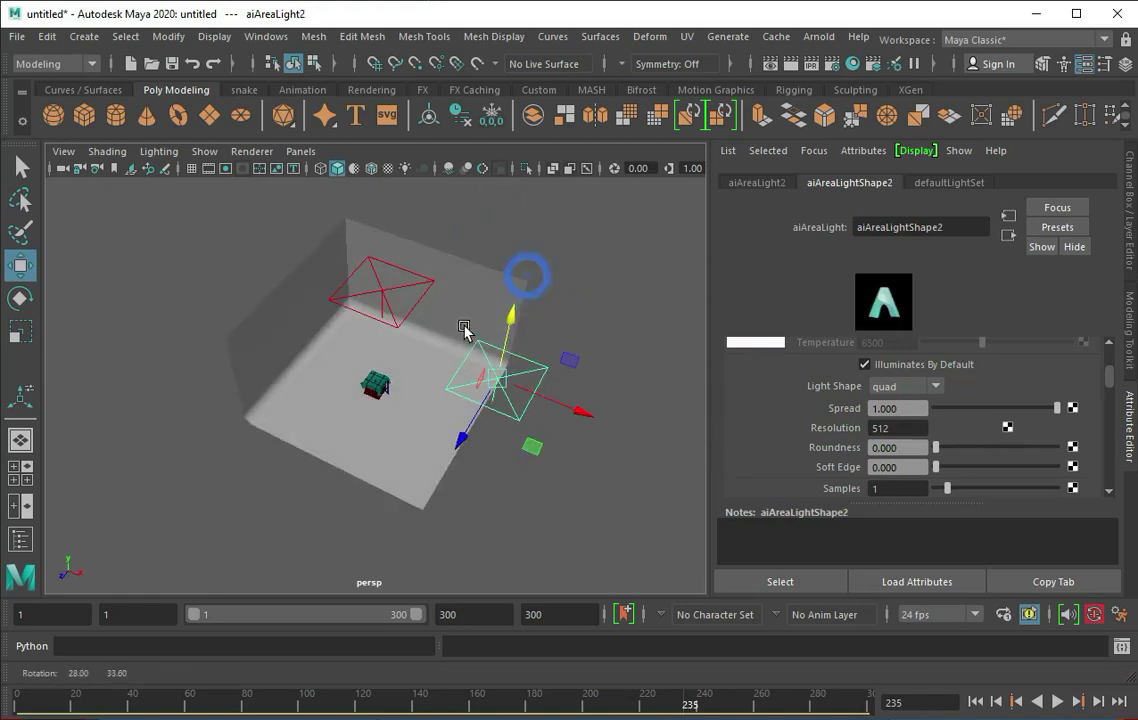
pyautogui.press('e')
pyautogui.moveTo(541, 368)
pyautogui.keyDown('alt'); pyautogui.mouseDown()
pyautogui.moveTo(531, 264)
pyautogui.moveTo(541, 236)
pyautogui.mouseUp(); pyautogui.keyUp('alt')
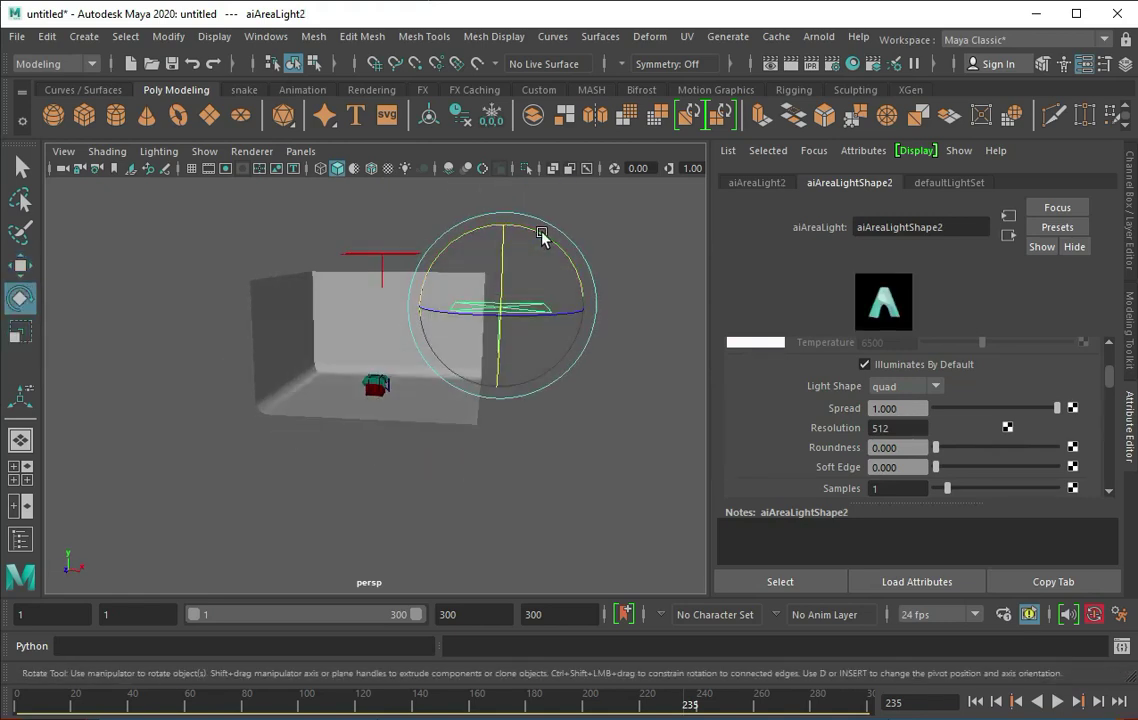
pyautogui.press('w')
pyautogui.moveTo(517, 275); pyautogui.dragTo(512, 315, button='middle')
pyautogui.scroll(5, 320, 365)
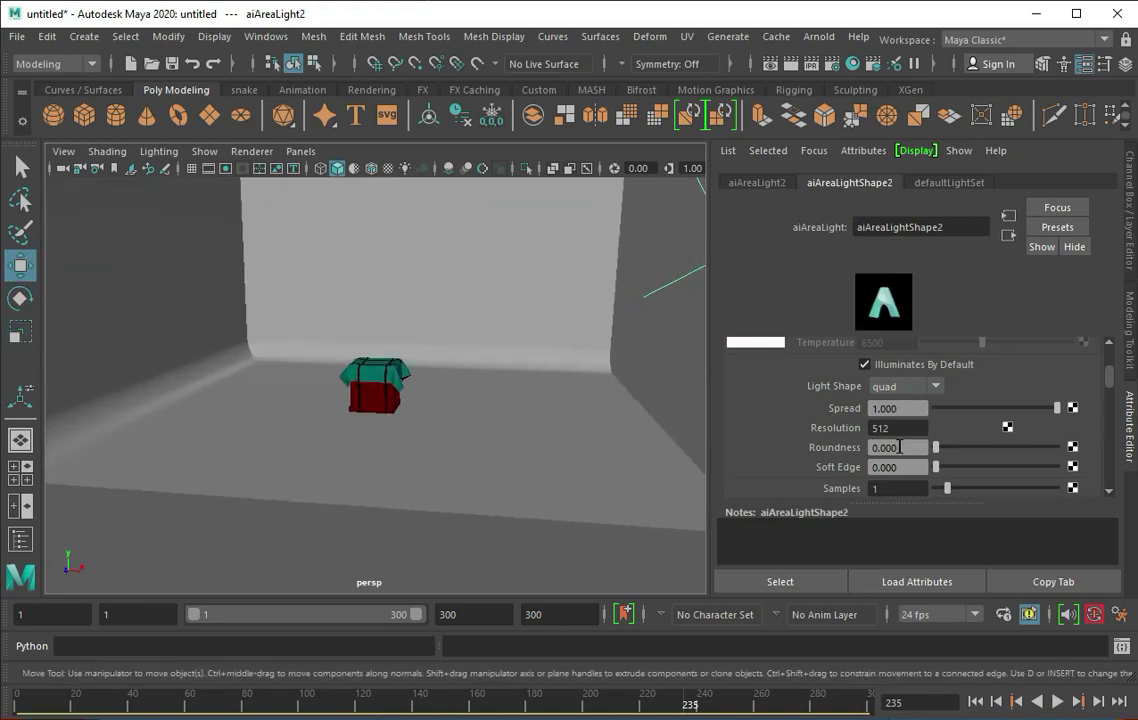
# Frame the camera close on the crate and render the scene with Arnold.
pyautogui.click(63, 151)
pyautogui.click(341, 474)
pyautogui.scroll(3, 375, 455)
pyautogui.keyDown('alt'); pyautogui.moveTo(375, 455); pyautogui.dragTo(441, 383); pyautogui.keyUp('alt')
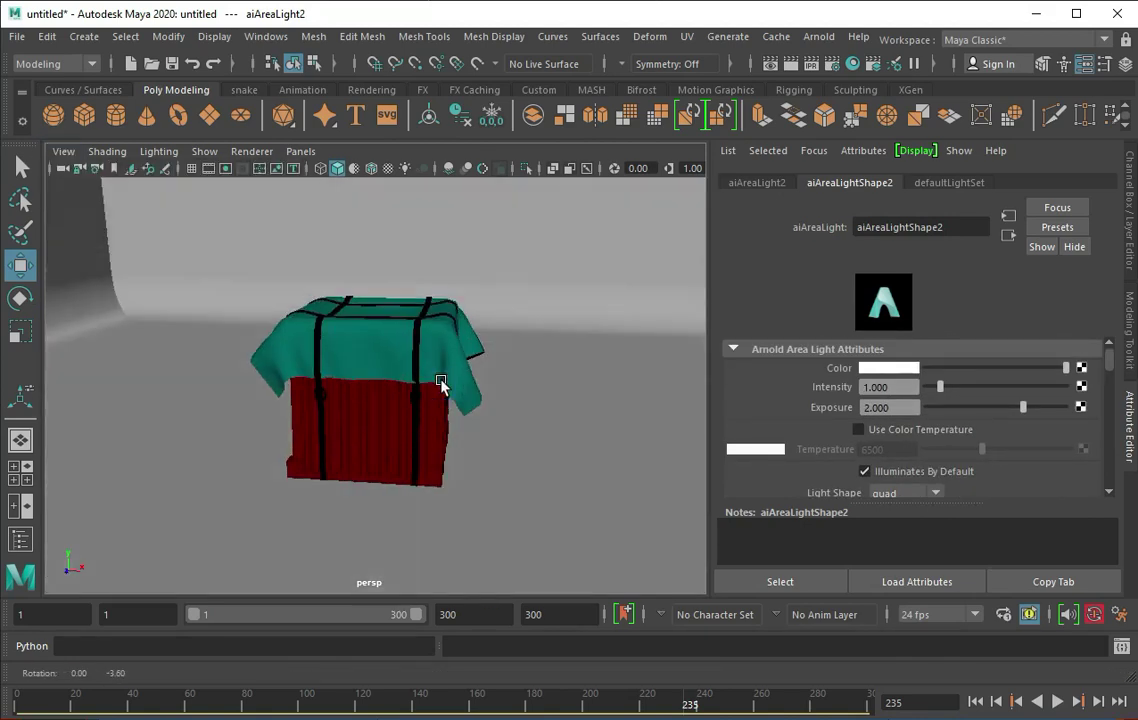
pyautogui.click(790, 63)
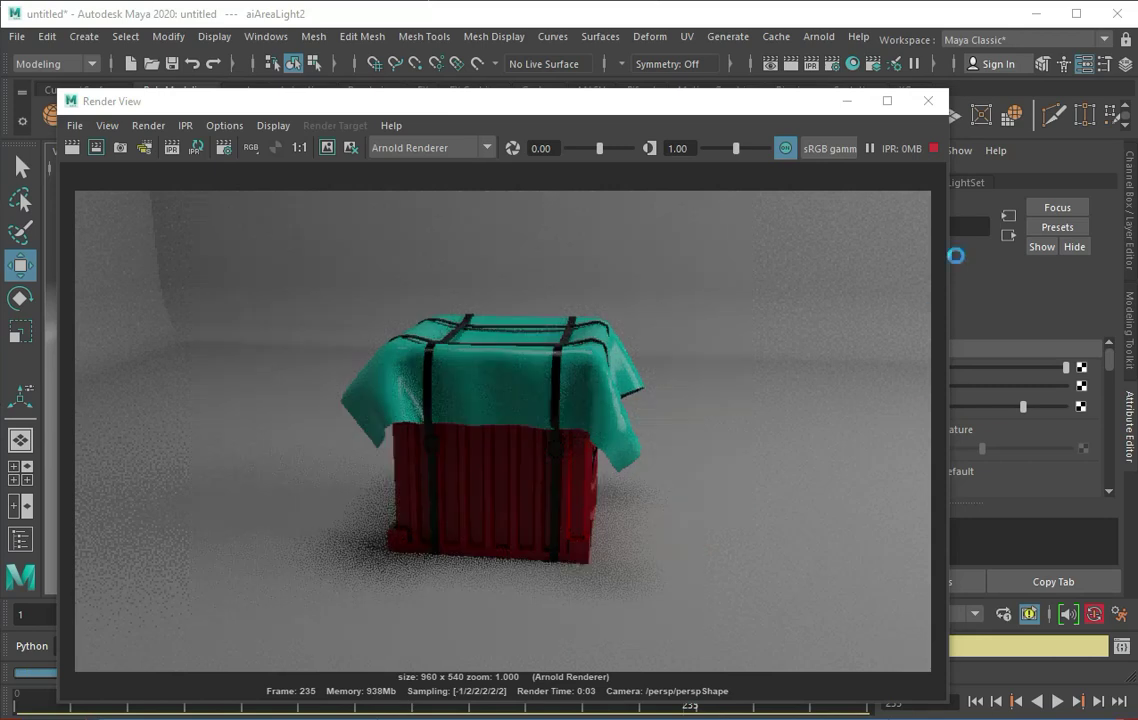
# Set the teal cloth material's Base Weight to 0.701.
pyautogui.click(928, 100)
pyautogui.click(420, 330)
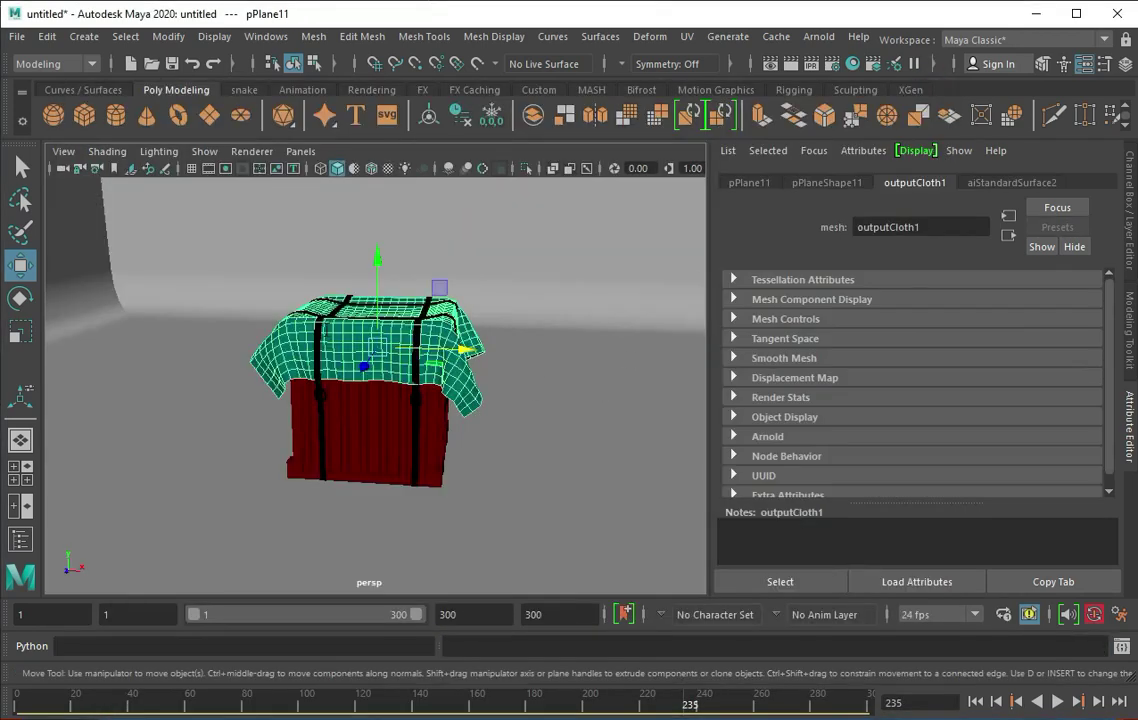
pyautogui.click(1011, 182)
pyautogui.scroll(2, 1022, 381)
pyautogui.click(1023, 390)
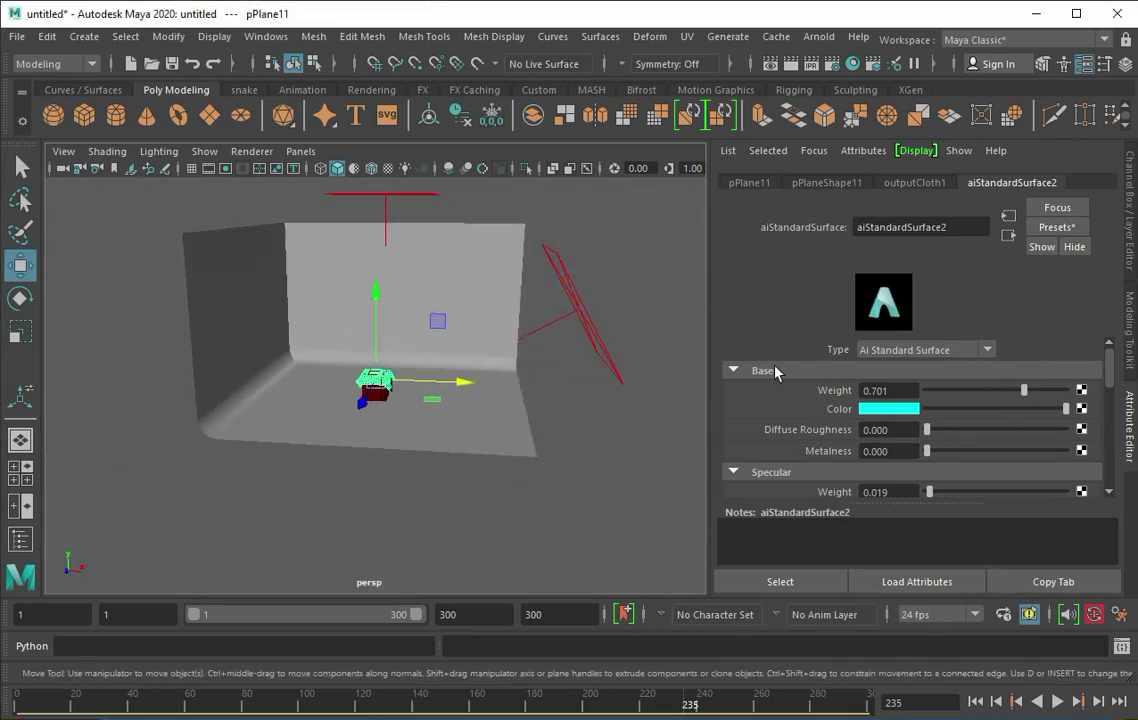
pyautogui.write('5')
# Raise aiAreaLight1's exposure to 3 and re-render the crate.
pyautogui.click(384, 194)
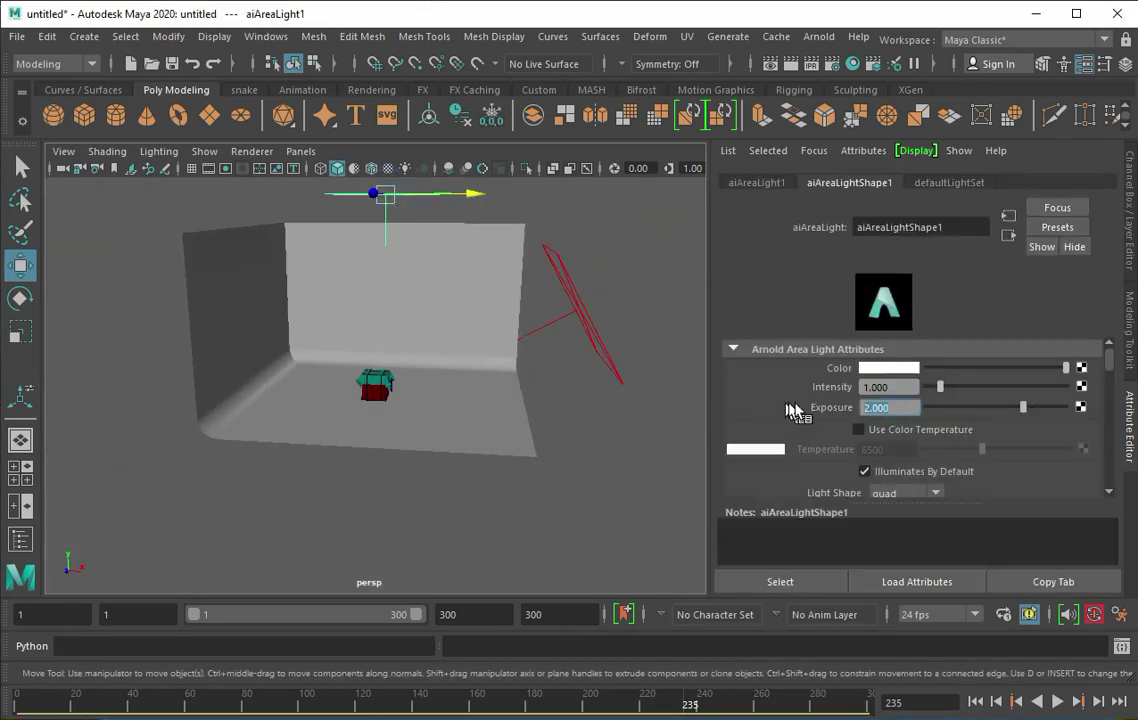
pyautogui.click(56, 150)
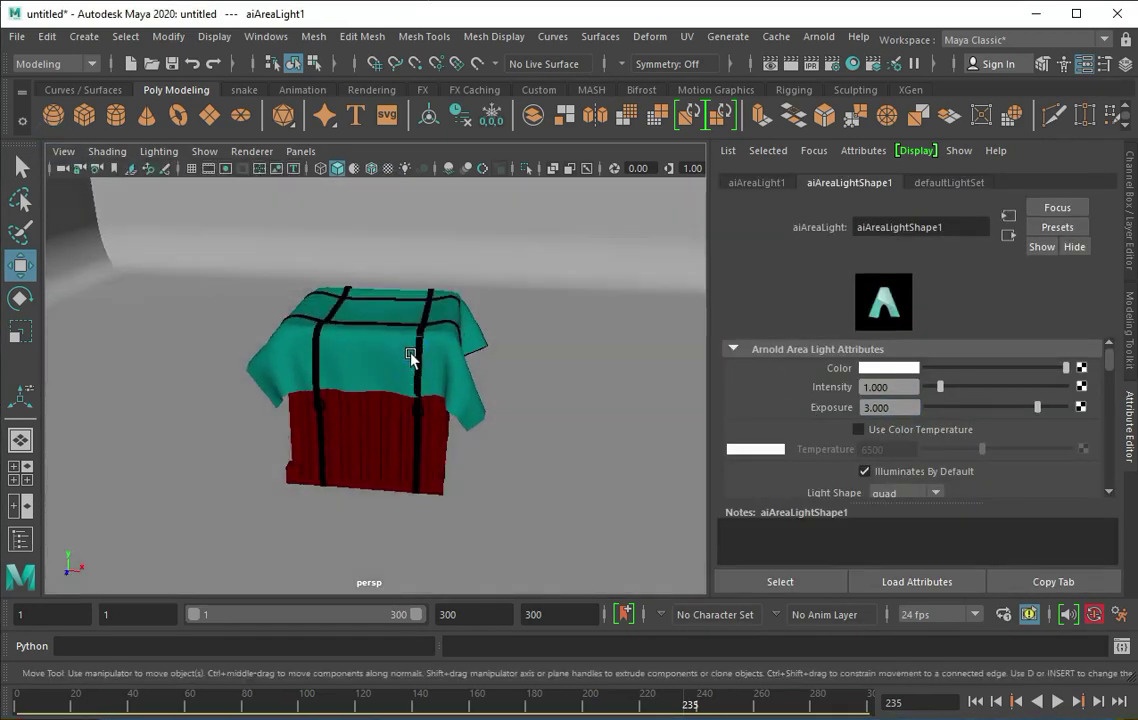
pyautogui.click(846, 66)
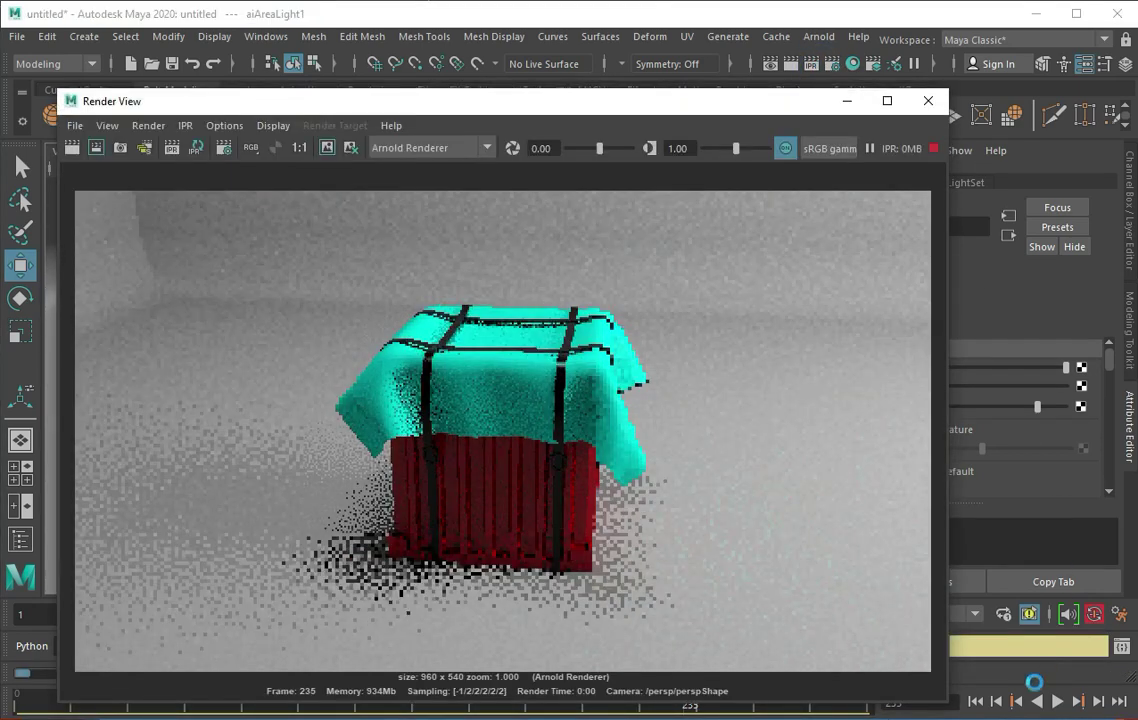